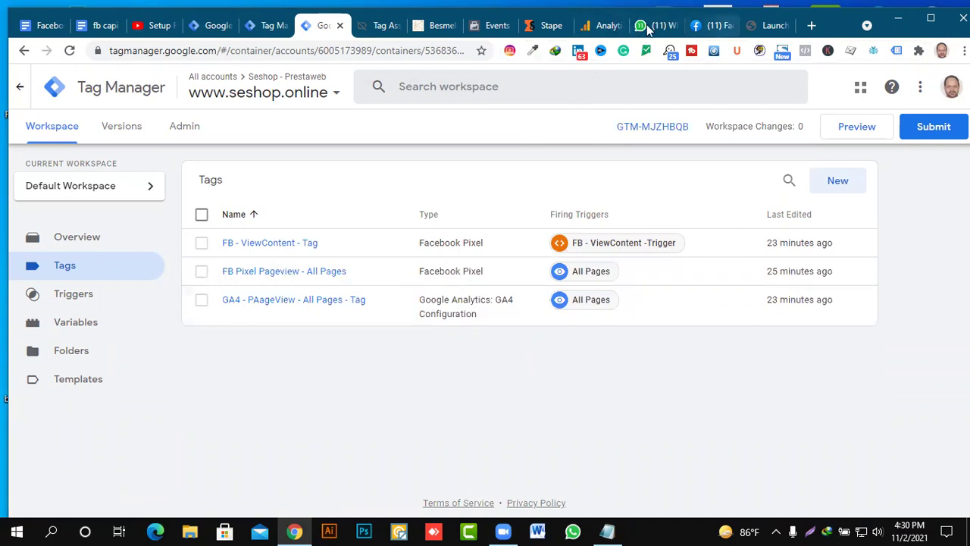
Start preview mode for the seshop.online container and continue past the Tag Assistant connection notice.
{"action": "left_click", "coordinate": [854, 129]}
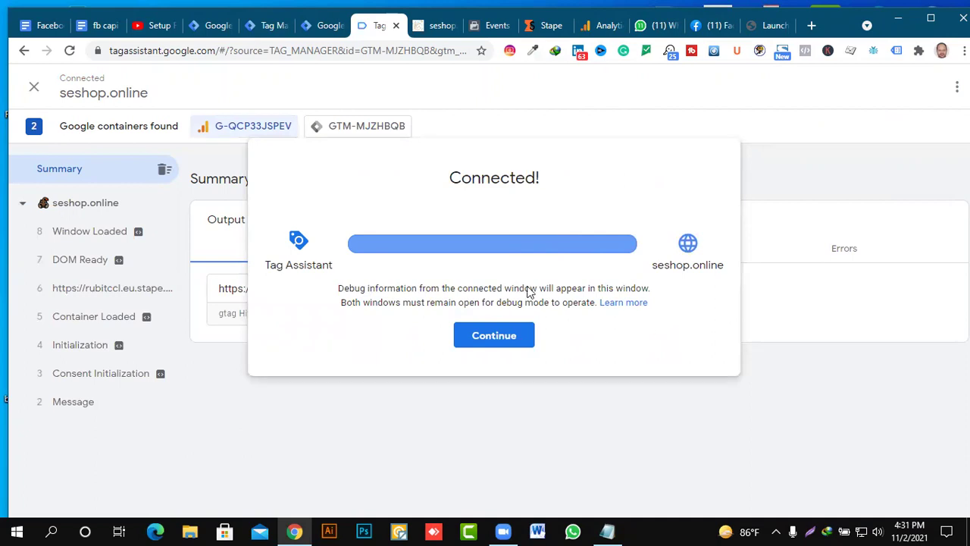
{"action": "left_click", "coordinate": [495, 335]}
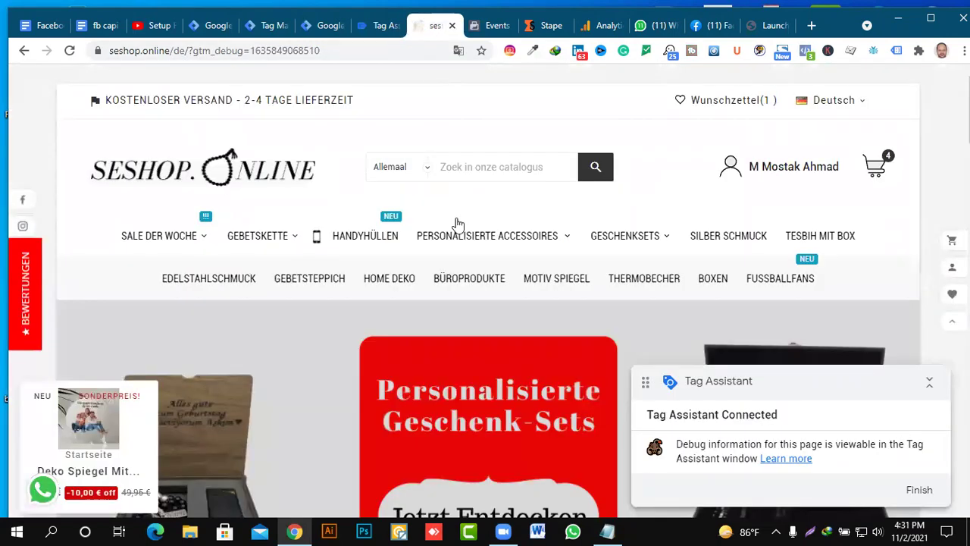
Open the Tesbih mit Box category from the seshop.online home page in the connected debug window.
{"action": "mouse_move", "coordinate": [473, 220]}
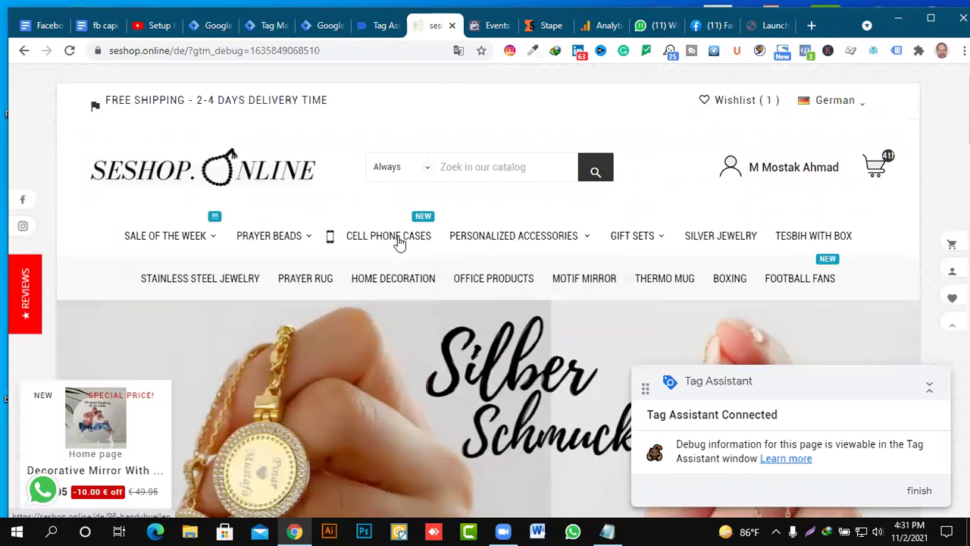
{"action": "scroll", "coordinate": [418, 237], "scroll_direction": "down", "scroll_amount": 7}
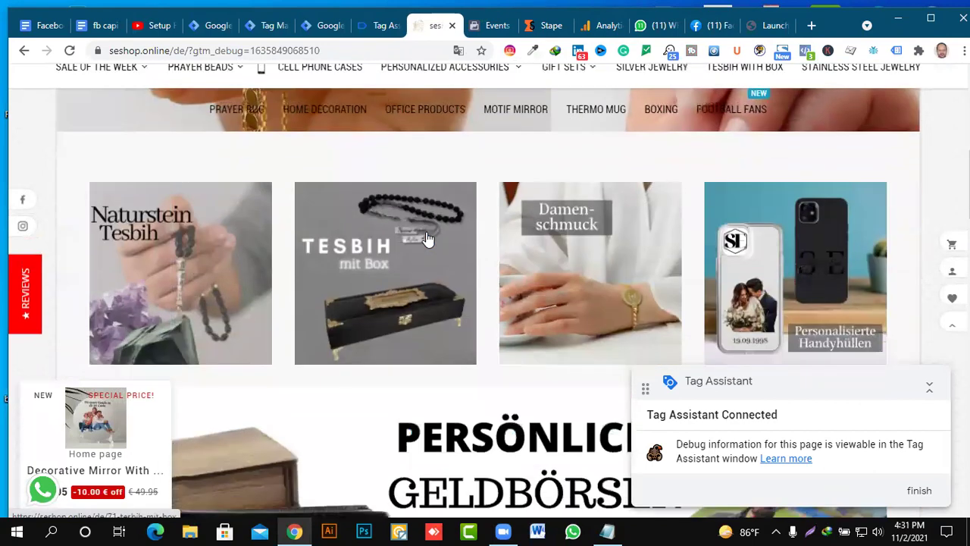
{"action": "scroll", "coordinate": [428, 238], "scroll_direction": "down", "scroll_amount": 2}
{"action": "scroll", "coordinate": [427, 238], "scroll_direction": "up", "scroll_amount": 2}
{"action": "left_click", "coordinate": [388, 286]}
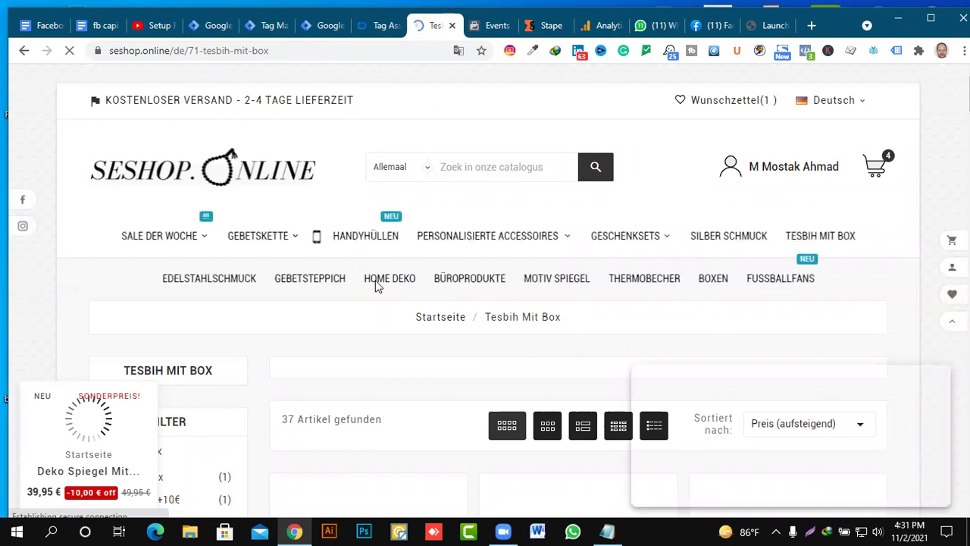
Open the Glass Beads Tesbih product from the category listing.
{"action": "scroll", "coordinate": [375, 312], "scroll_direction": "down", "scroll_amount": 3}
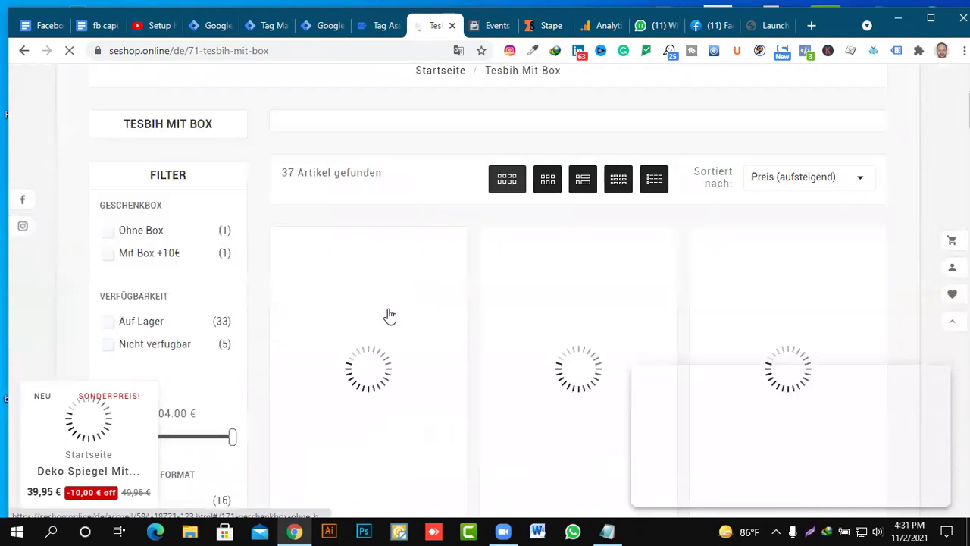
{"action": "scroll", "coordinate": [394, 276], "scroll_direction": "down", "scroll_amount": 2}
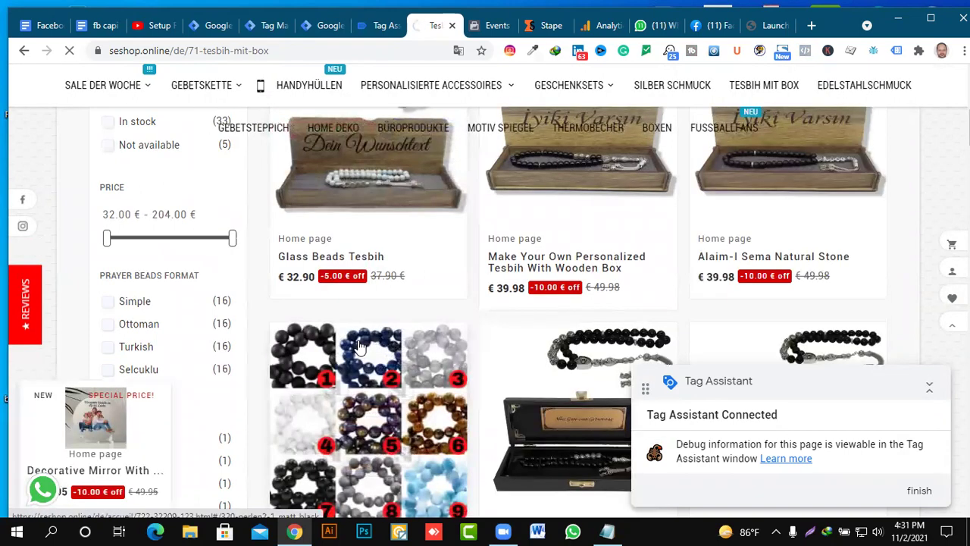
{"action": "left_click", "coordinate": [339, 253]}
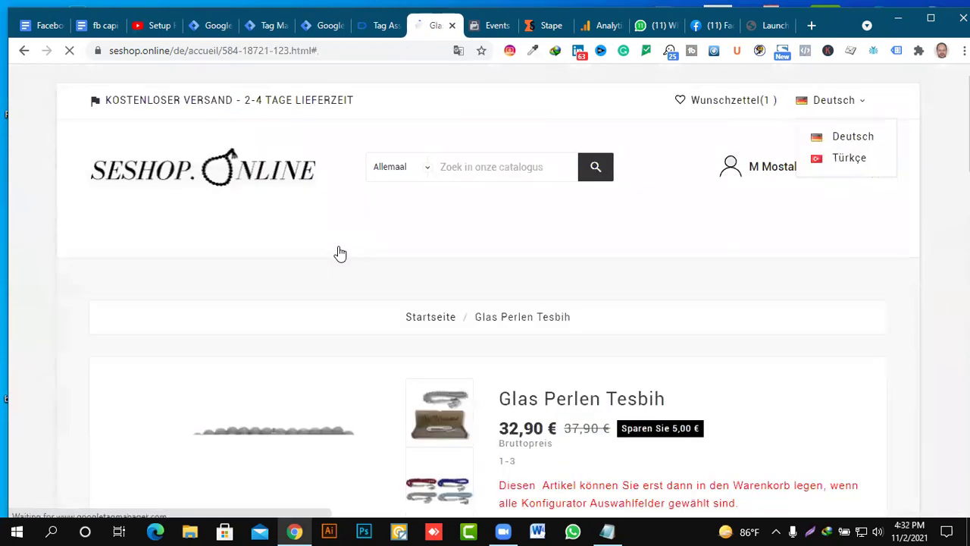
Copy the product title "Glass Beads Tesbih" into the Name for Tesbih customization field.
{"action": "scroll", "coordinate": [564, 331], "scroll_direction": "down", "scroll_amount": 4}
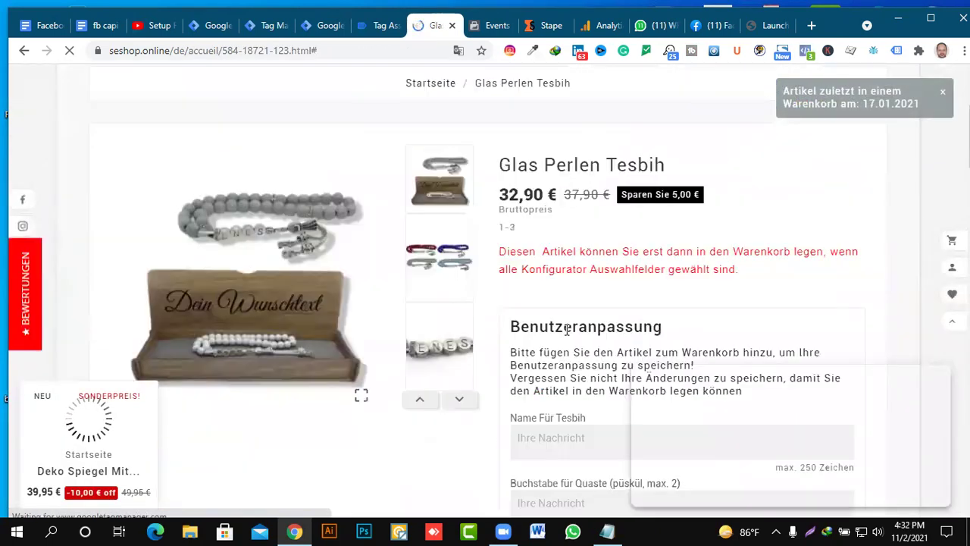
{"action": "scroll", "coordinate": [558, 307], "scroll_direction": "down", "scroll_amount": 2}
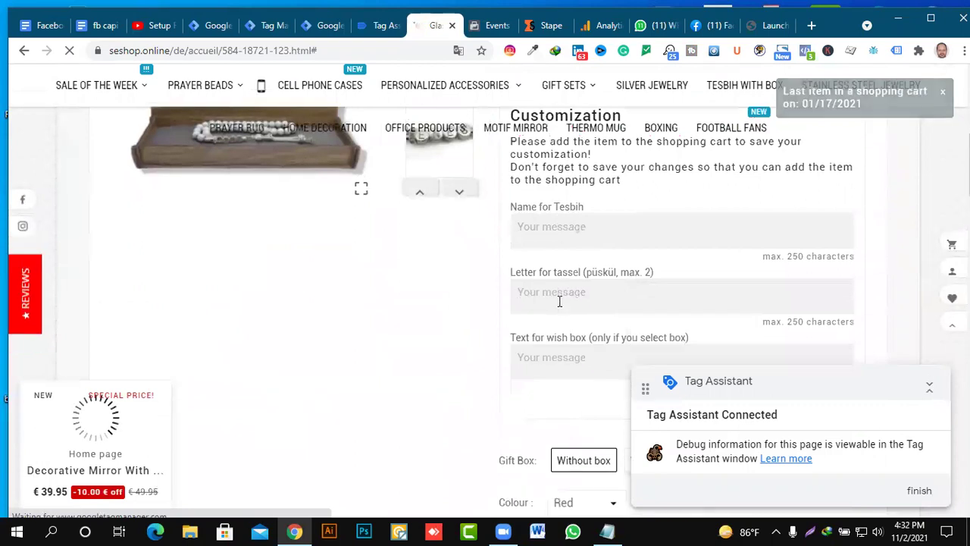
{"action": "scroll", "coordinate": [561, 246], "scroll_direction": "up", "scroll_amount": 2}
{"action": "scroll", "coordinate": [591, 280], "scroll_direction": "down", "scroll_amount": 1}
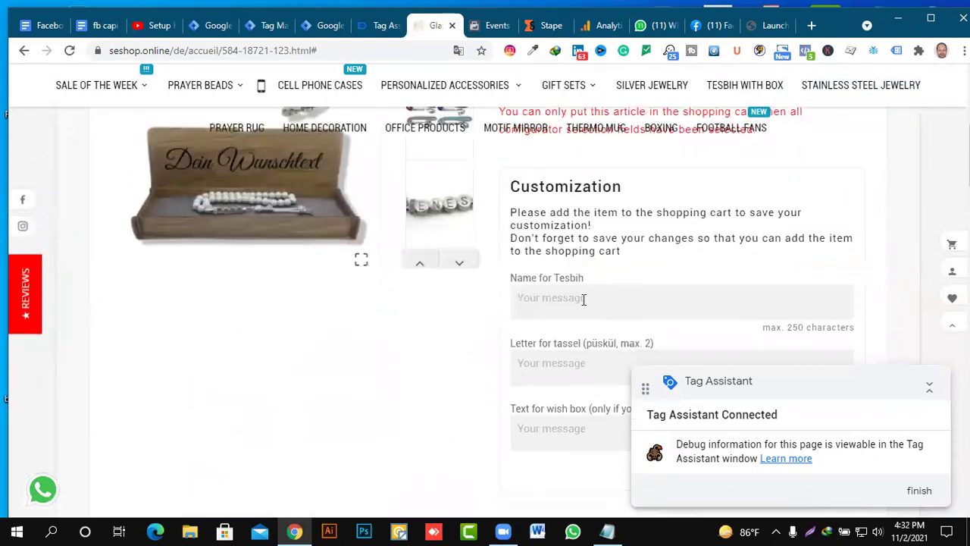
{"action": "left_click", "coordinate": [588, 298]}
{"action": "scroll", "coordinate": [614, 242], "scroll_direction": "up", "scroll_amount": 2}
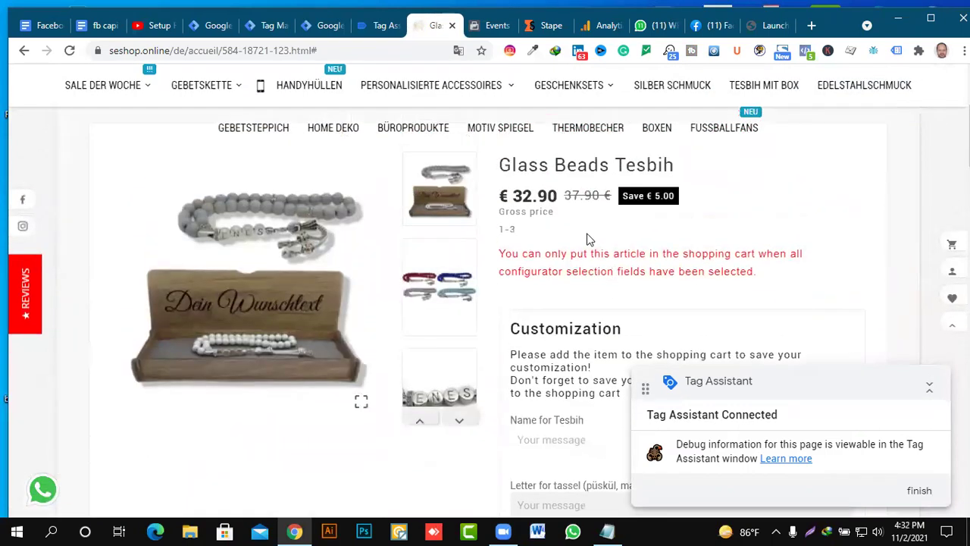
{"action": "left_click_drag", "start_coordinate": [505, 163], "coordinate": [688, 161]}
{"action": "key", "text": "ctrl+c"}
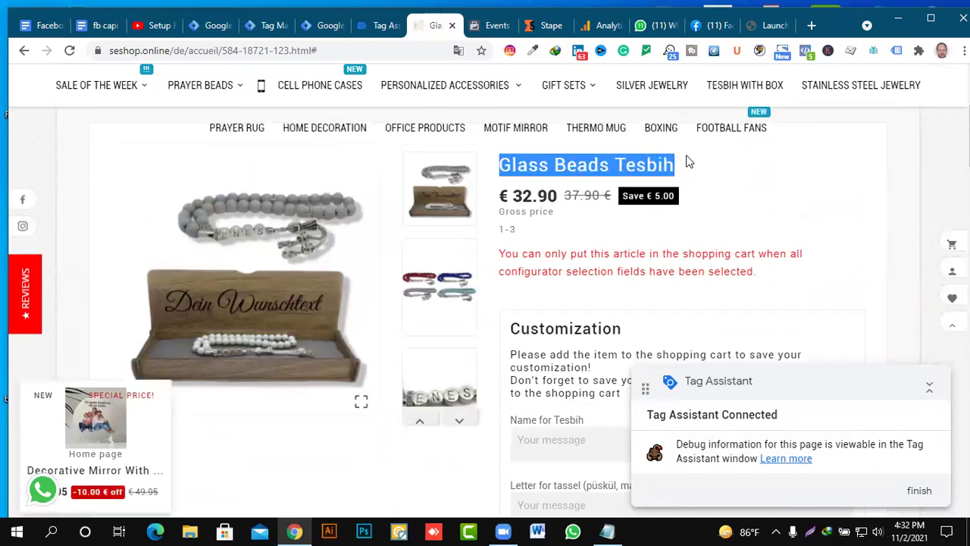
{"action": "scroll", "coordinate": [686, 282], "scroll_direction": "down", "scroll_amount": 2}
{"action": "left_click", "coordinate": [636, 293]}
{"action": "key", "text": "ctrl+v"}
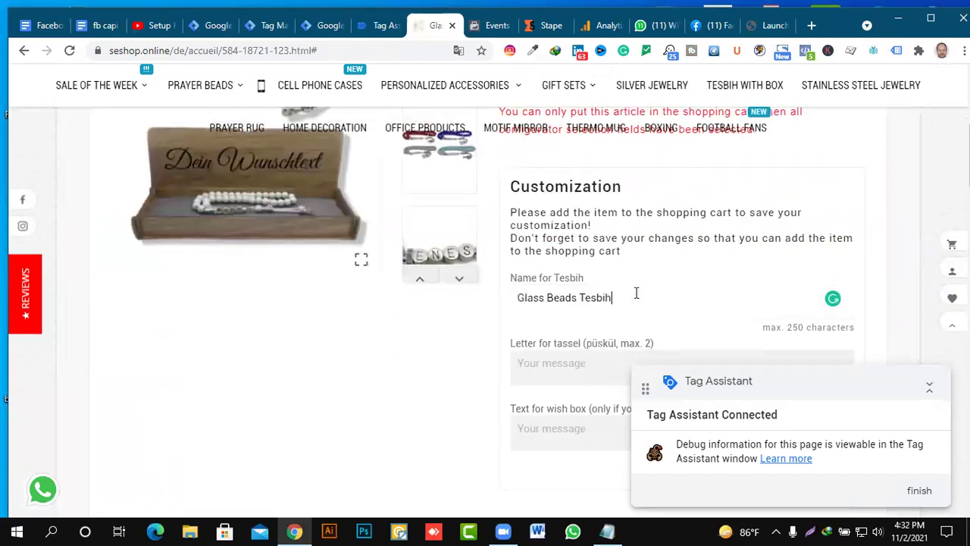
Add the customized Glass Beads Tesbih to the cart and choose to continue shopping.
{"action": "scroll", "coordinate": [652, 311], "scroll_direction": "down", "scroll_amount": 2}
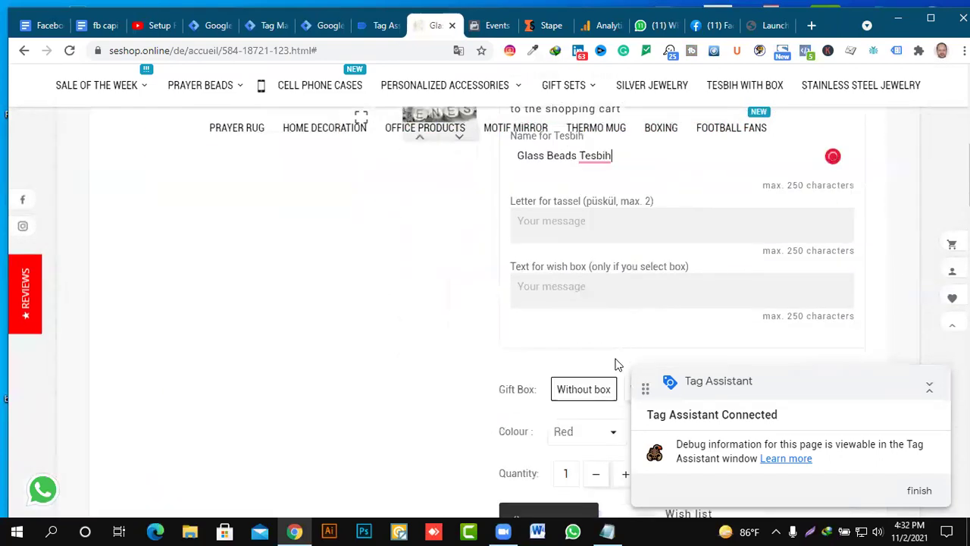
{"action": "scroll", "coordinate": [607, 363], "scroll_direction": "down", "scroll_amount": 1}
{"action": "scroll", "coordinate": [606, 363], "scroll_direction": "down", "scroll_amount": 2}
{"action": "left_click", "coordinate": [558, 315]}
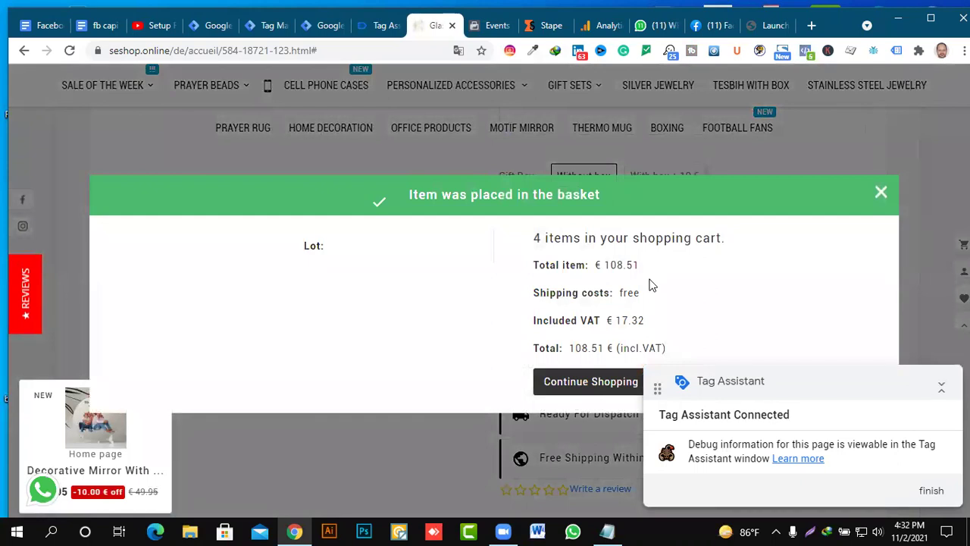
{"action": "left_click", "coordinate": [600, 381]}
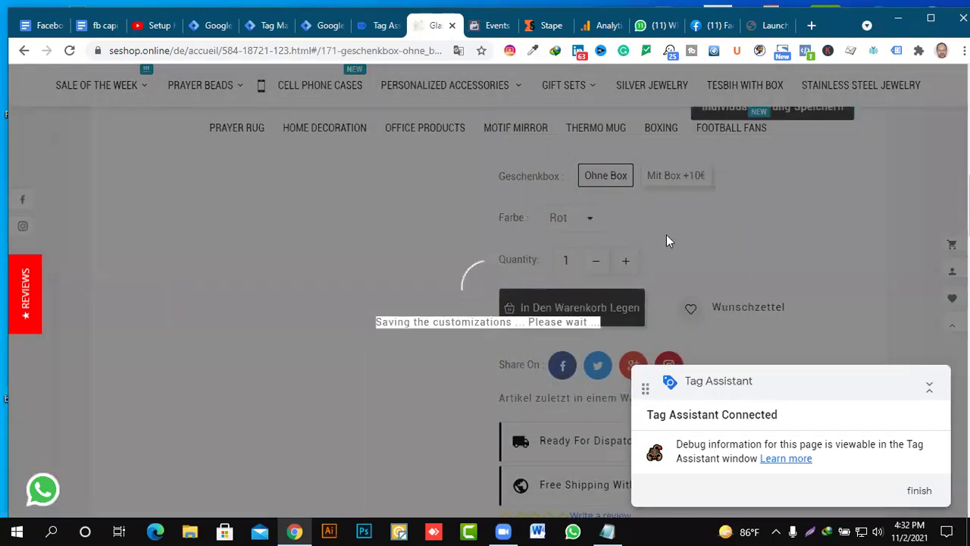
Open the shopping cart, collapse the Tag Assistant overlay covering it, and proceed to checkout.
{"action": "scroll", "coordinate": [702, 231], "scroll_direction": "down", "scroll_amount": 5}
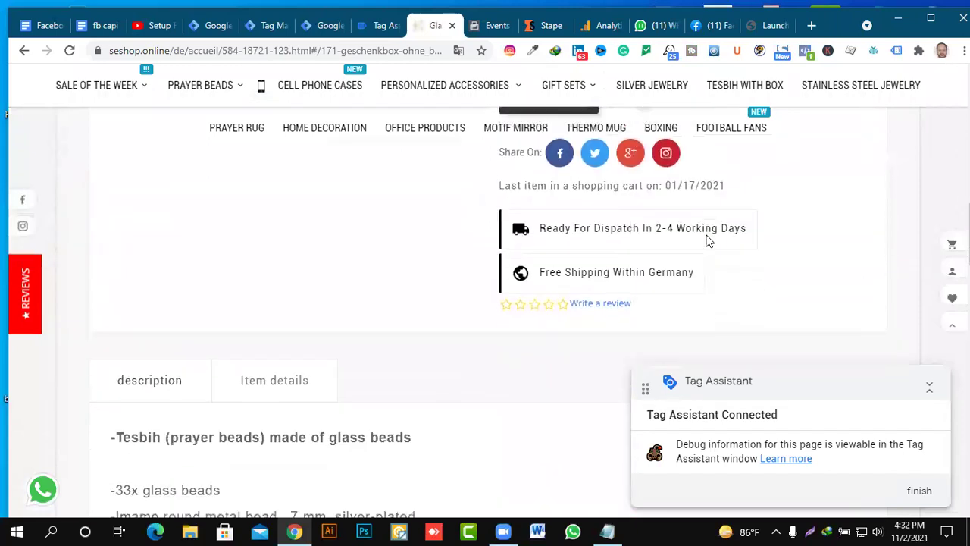
{"action": "scroll", "coordinate": [705, 242], "scroll_direction": "up", "scroll_amount": 10}
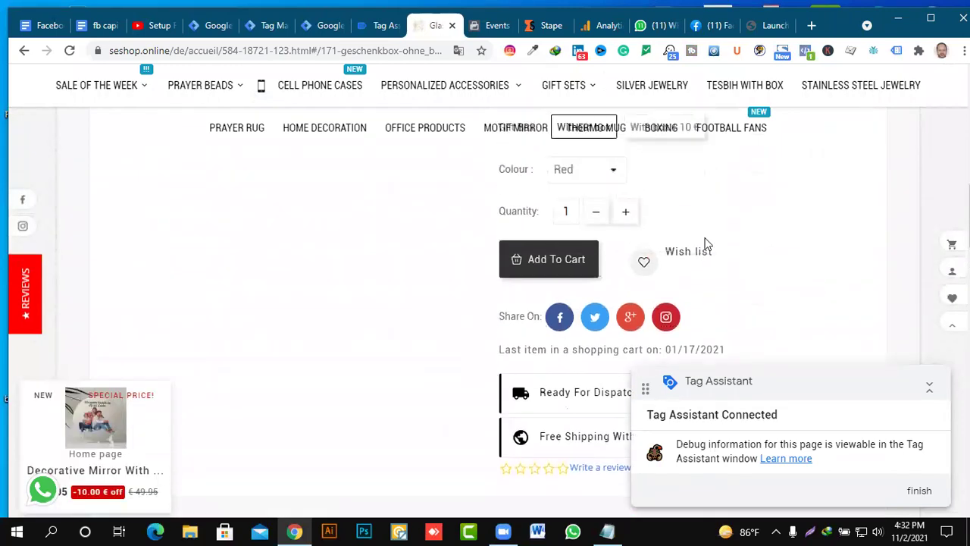
{"action": "scroll", "coordinate": [705, 242], "scroll_direction": "up", "scroll_amount": 4}
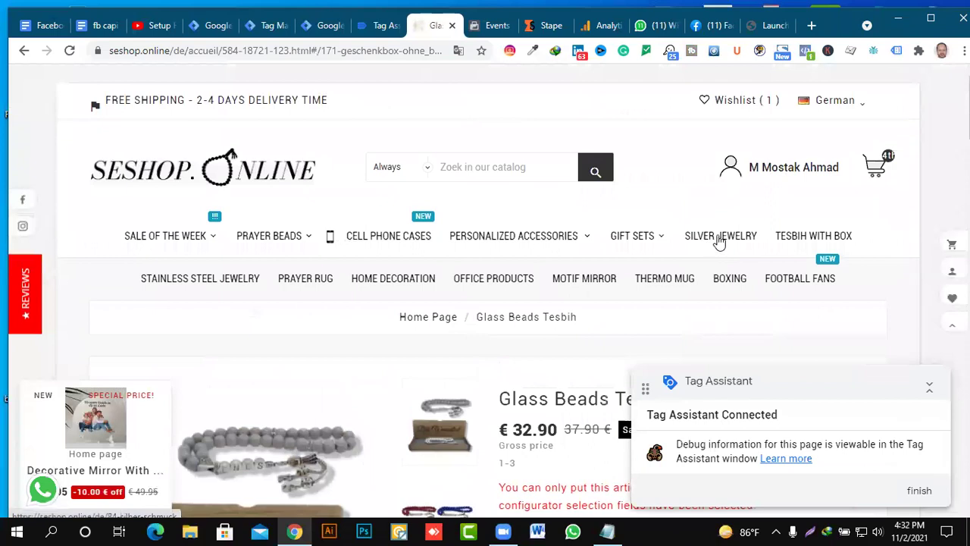
{"action": "left_click", "coordinate": [872, 178]}
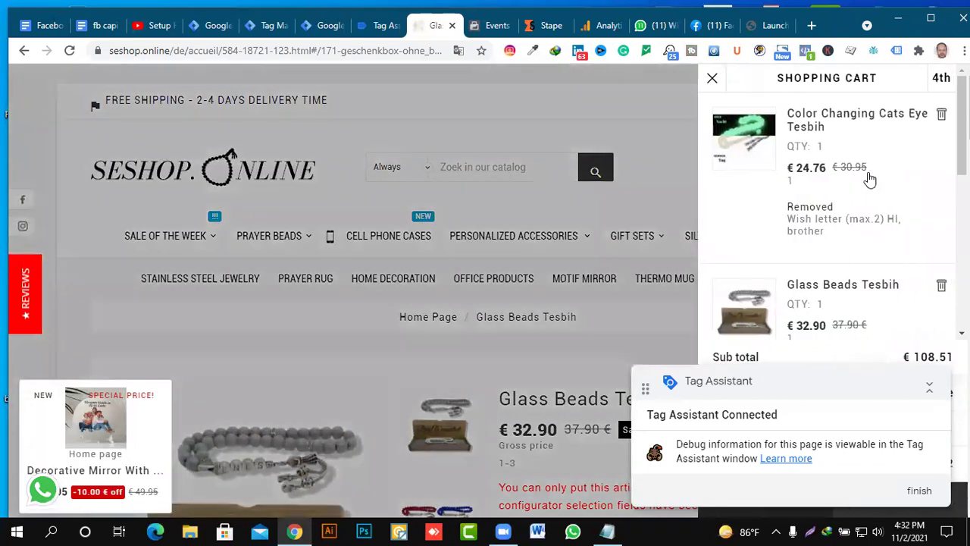
{"action": "scroll", "coordinate": [834, 257], "scroll_direction": "down", "scroll_amount": 4}
{"action": "scroll", "coordinate": [859, 282], "scroll_direction": "down", "scroll_amount": 2}
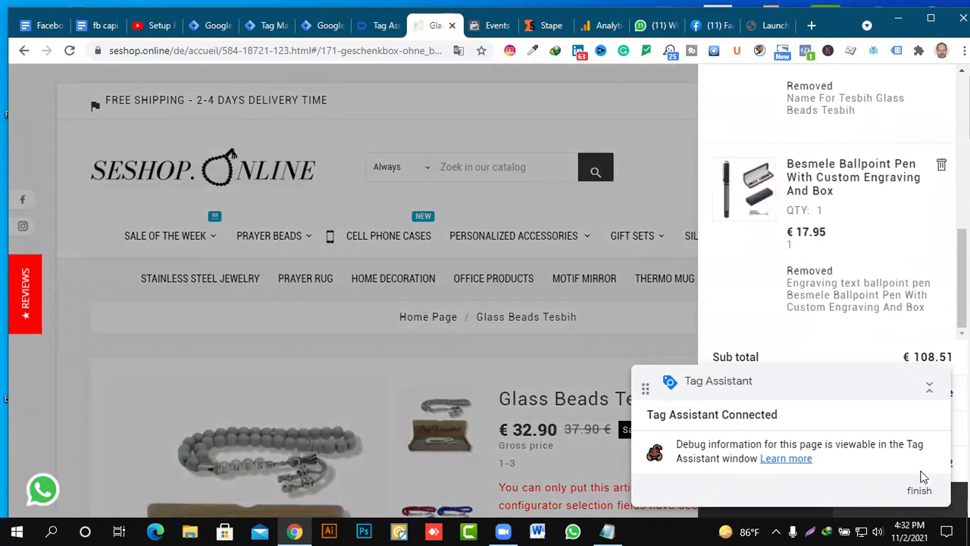
{"action": "scroll", "coordinate": [871, 319], "scroll_direction": "down", "scroll_amount": 2}
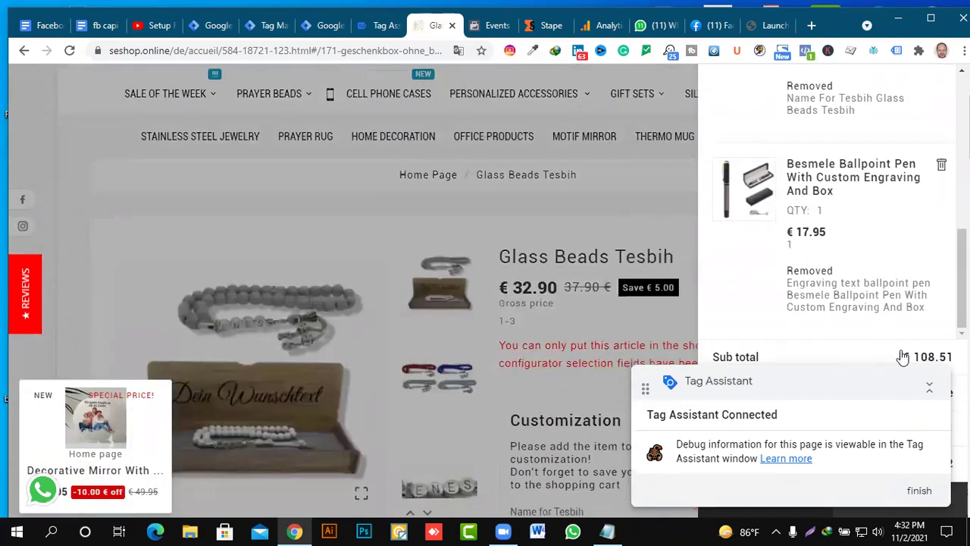
{"action": "left_click", "coordinate": [931, 388]}
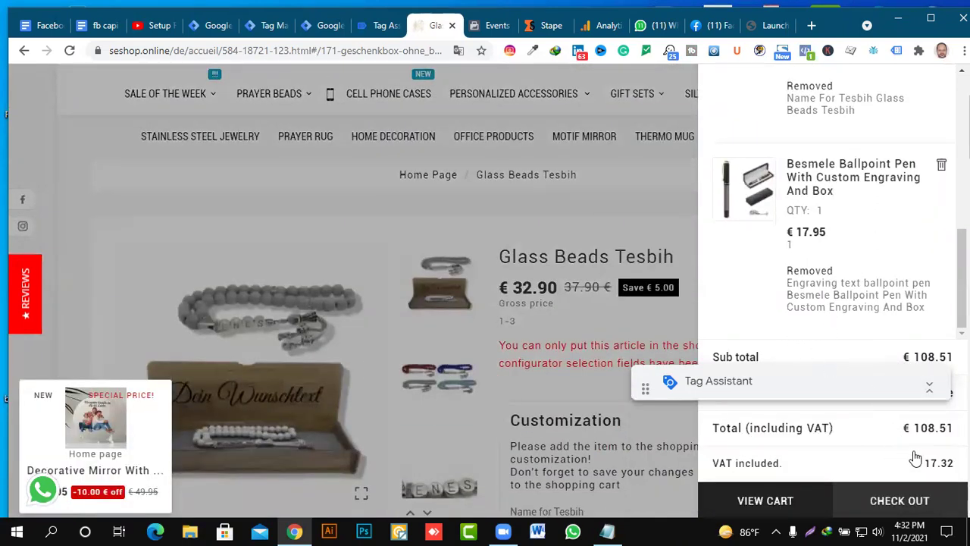
{"action": "scroll", "coordinate": [806, 424], "scroll_direction": "down", "scroll_amount": 3}
{"action": "left_click", "coordinate": [884, 496]}
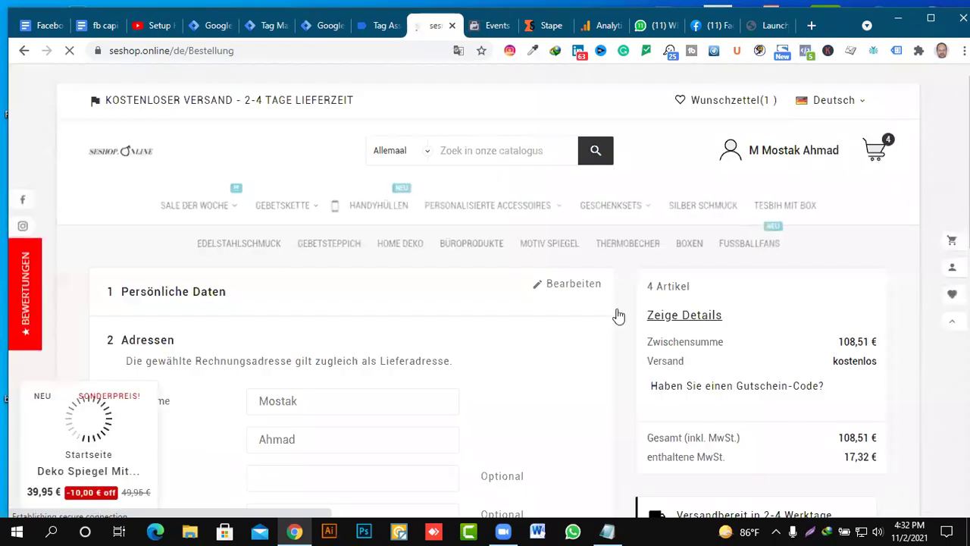
Switch to Tag Assistant and show the GTM container's summary to check which tags fired.
{"action": "left_click", "coordinate": [377, 26]}
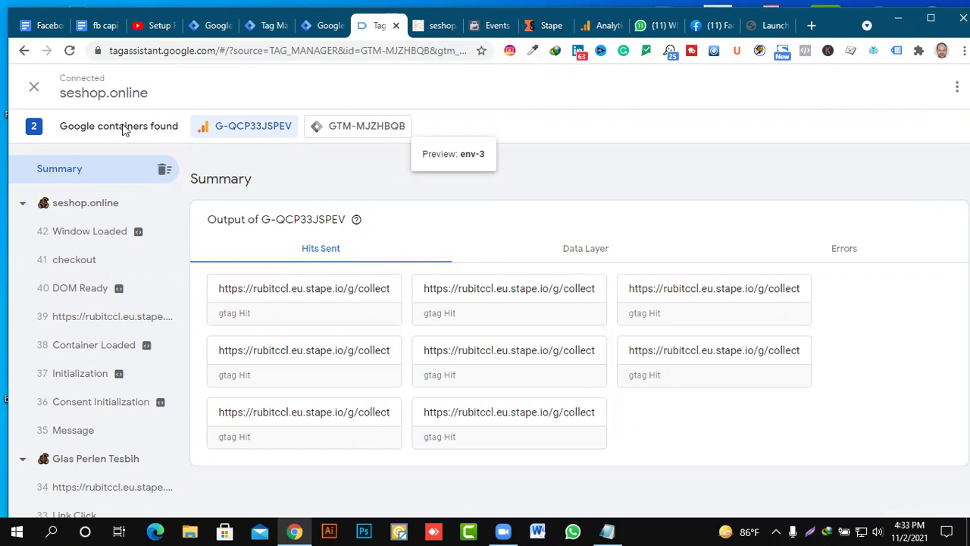
{"action": "left_click", "coordinate": [338, 131]}
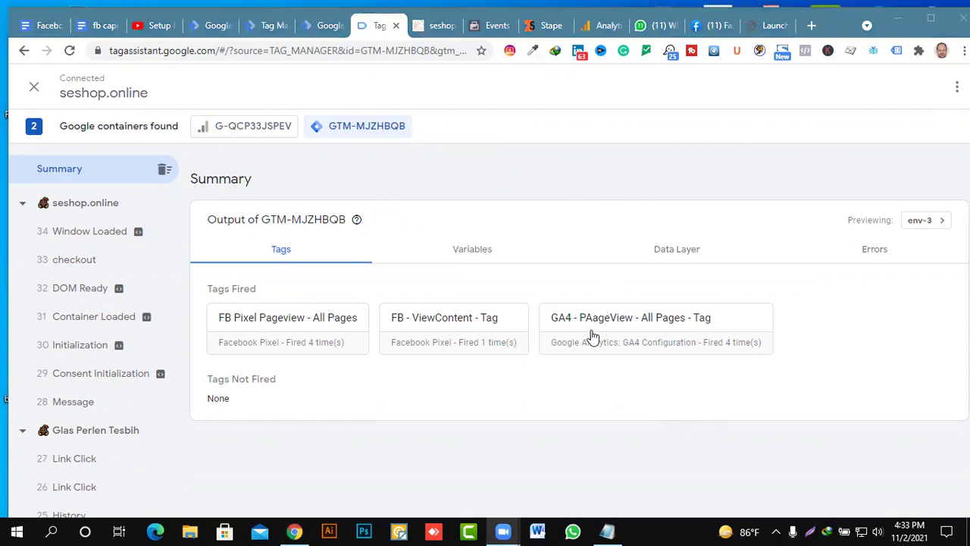
{"action": "left_click", "coordinate": [570, 371]}
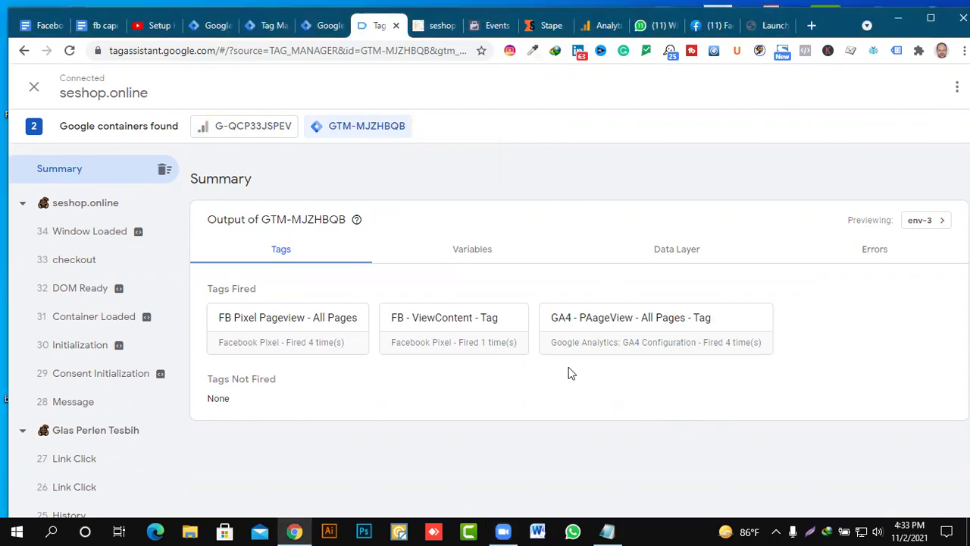
Examine the data layer of the checkout event, including its products array.
{"action": "left_click", "coordinate": [91, 261]}
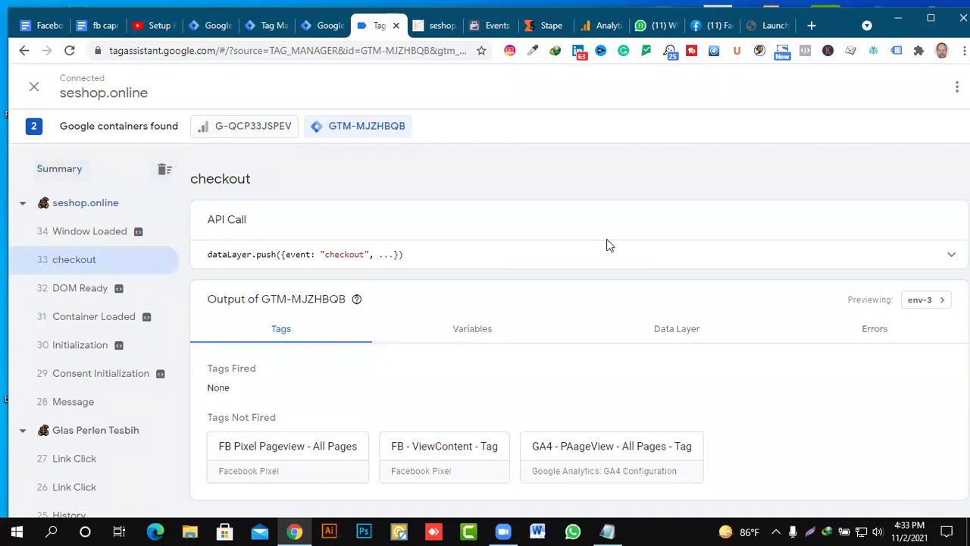
{"action": "left_click", "coordinate": [673, 333]}
{"action": "scroll", "coordinate": [360, 286], "scroll_direction": "down", "scroll_amount": 5}
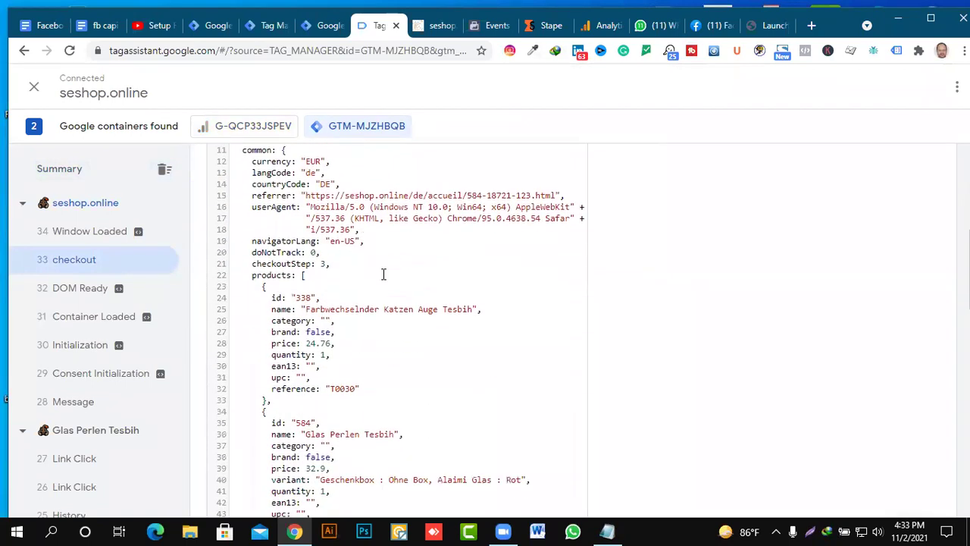
Look through the recorded event list and display the data layer of the productClick event under Tesbih mit box.
{"action": "scroll", "coordinate": [113, 275], "scroll_direction": "down", "scroll_amount": 3}
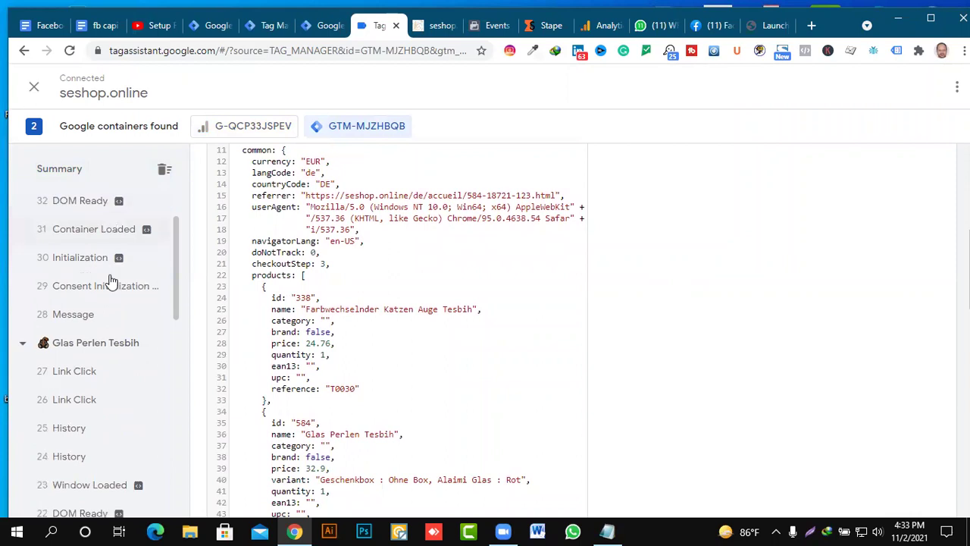
{"action": "scroll", "coordinate": [111, 281], "scroll_direction": "down", "scroll_amount": 3}
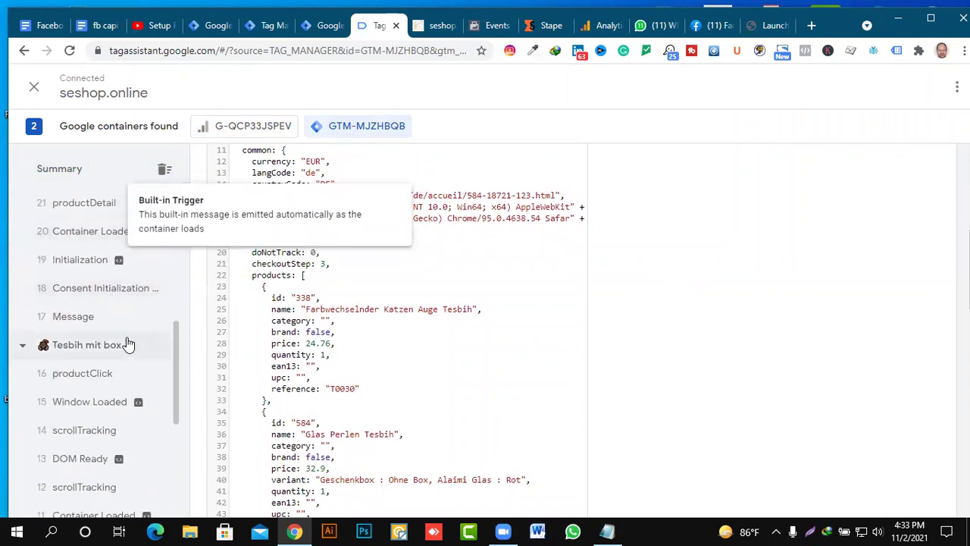
{"action": "scroll", "coordinate": [128, 344], "scroll_direction": "down", "scroll_amount": 5}
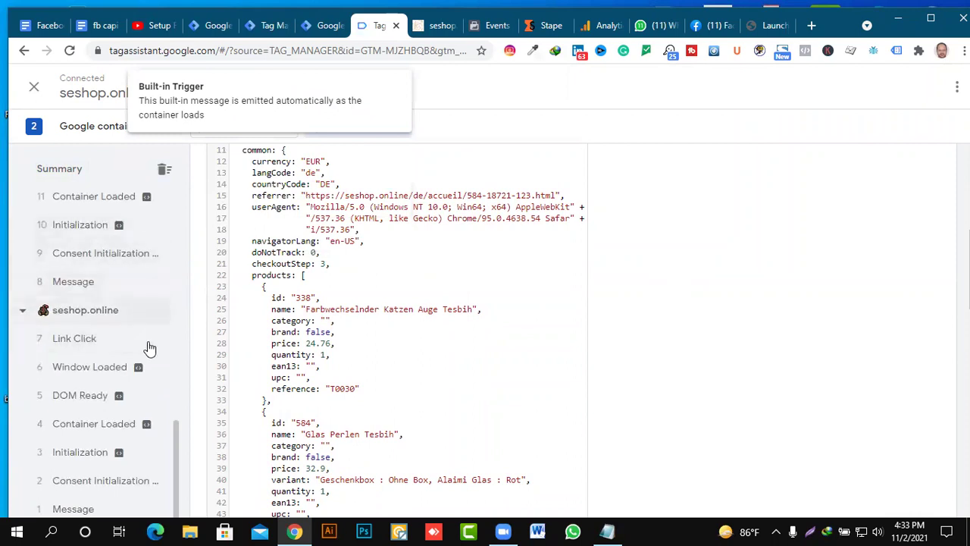
{"action": "scroll", "coordinate": [128, 345], "scroll_direction": "up", "scroll_amount": 5}
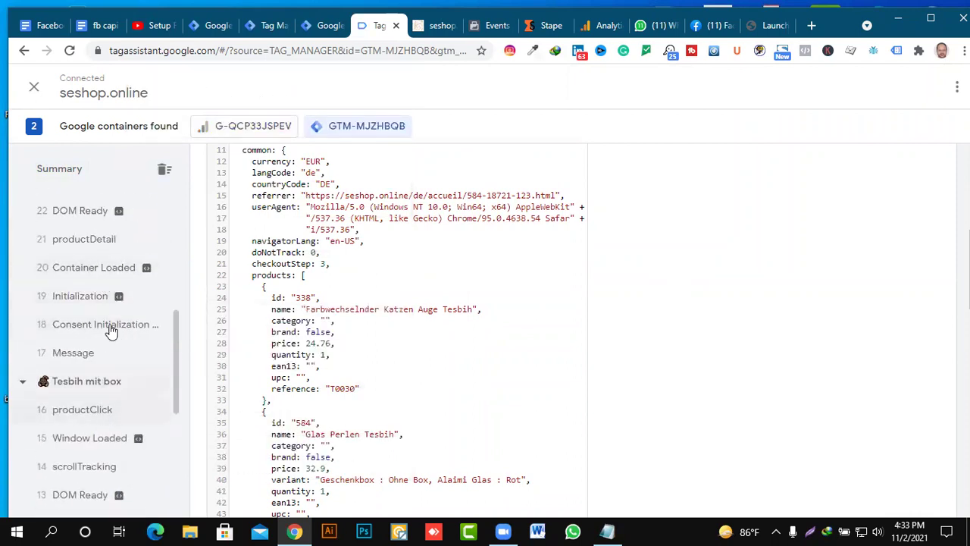
{"action": "left_click", "coordinate": [106, 416]}
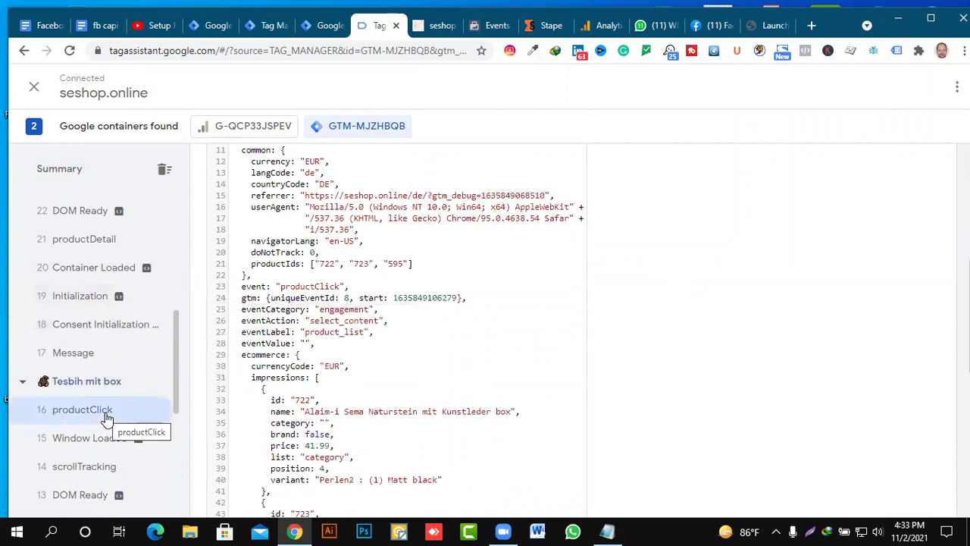
Display the data layer of the productDetail event and examine its product and ecommerce values.
{"action": "scroll", "coordinate": [416, 199], "scroll_direction": "up", "scroll_amount": 3}
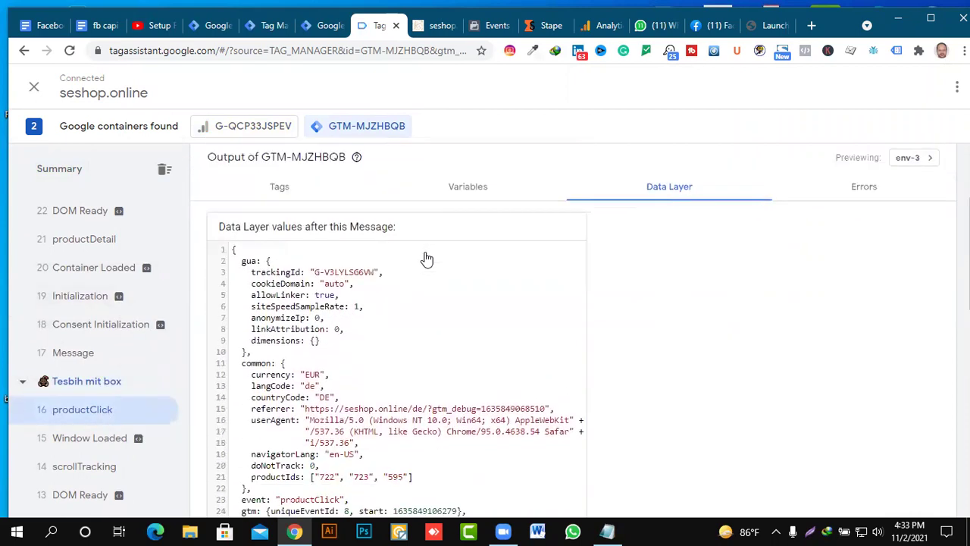
{"action": "scroll", "coordinate": [108, 297], "scroll_direction": "down", "scroll_amount": 3}
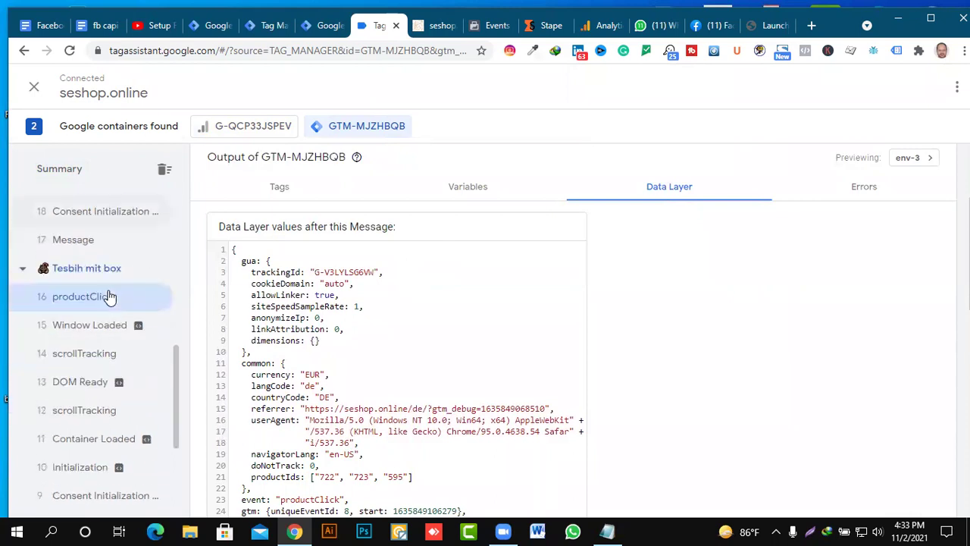
{"action": "scroll", "coordinate": [108, 296], "scroll_direction": "down", "scroll_amount": 2}
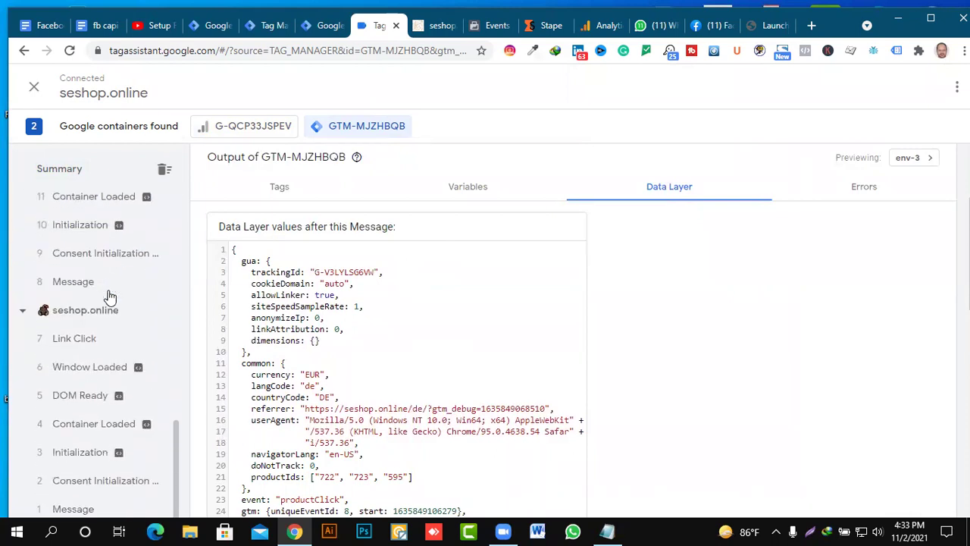
{"action": "scroll", "coordinate": [109, 296], "scroll_direction": "up", "scroll_amount": 5}
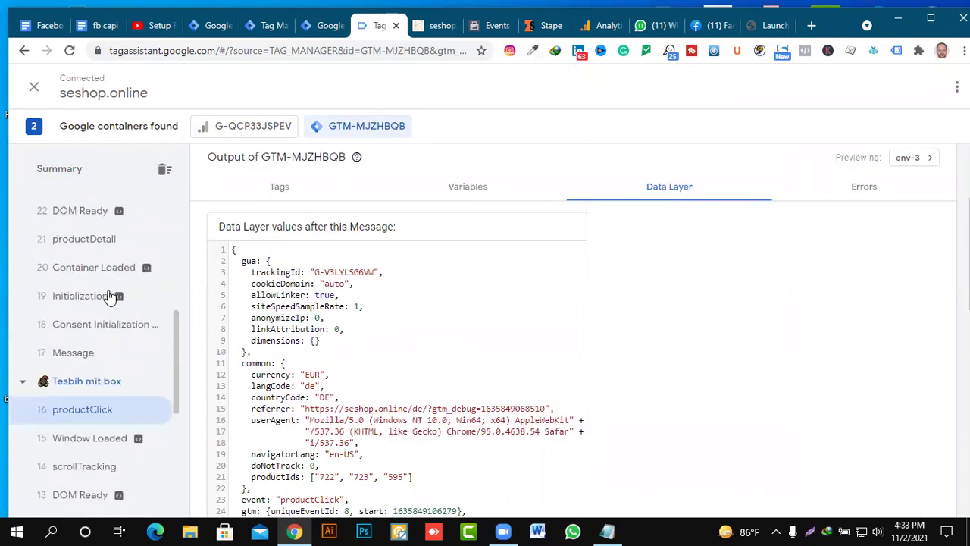
{"action": "left_click", "coordinate": [82, 242]}
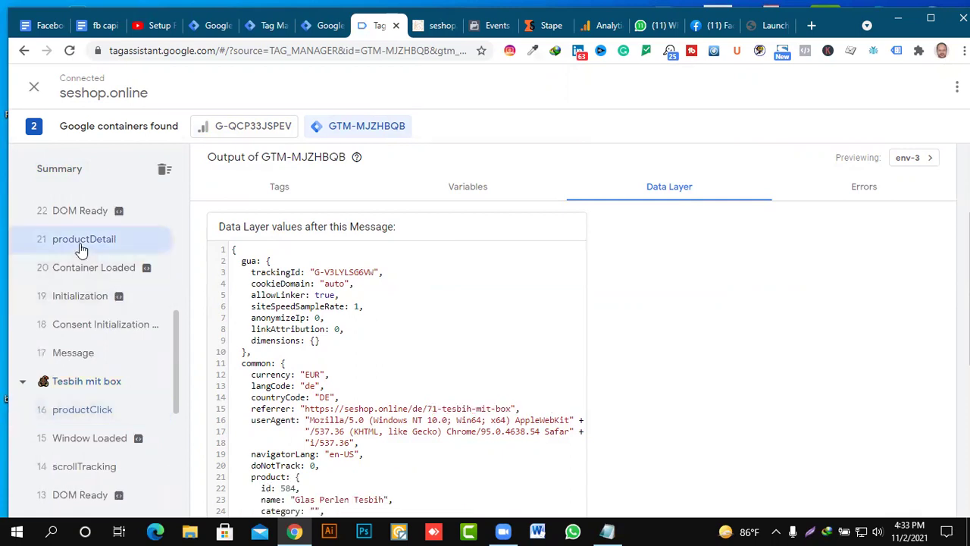
{"action": "scroll", "coordinate": [461, 294], "scroll_direction": "up", "scroll_amount": 2}
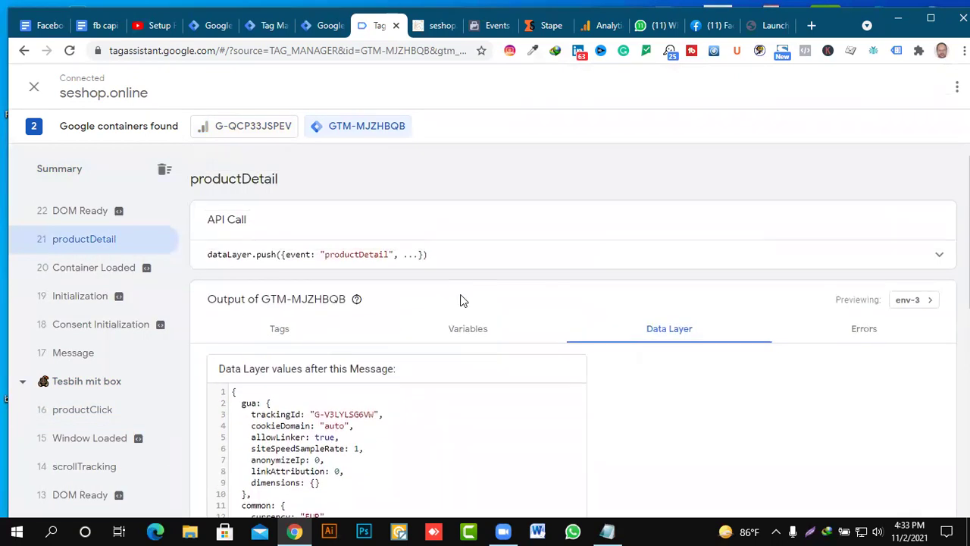
{"action": "scroll", "coordinate": [427, 257], "scroll_direction": "down", "scroll_amount": 7}
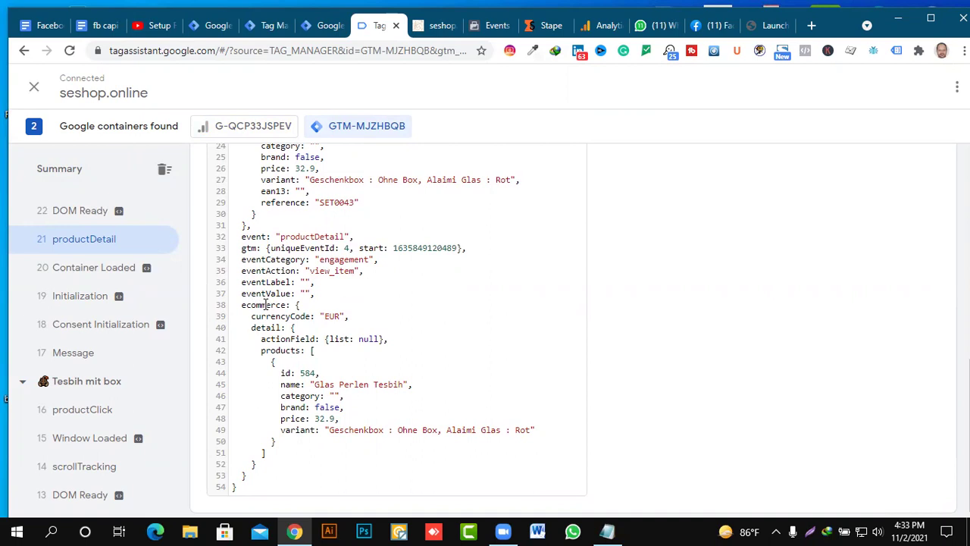
{"action": "scroll", "coordinate": [397, 284], "scroll_direction": "up", "scroll_amount": 5}
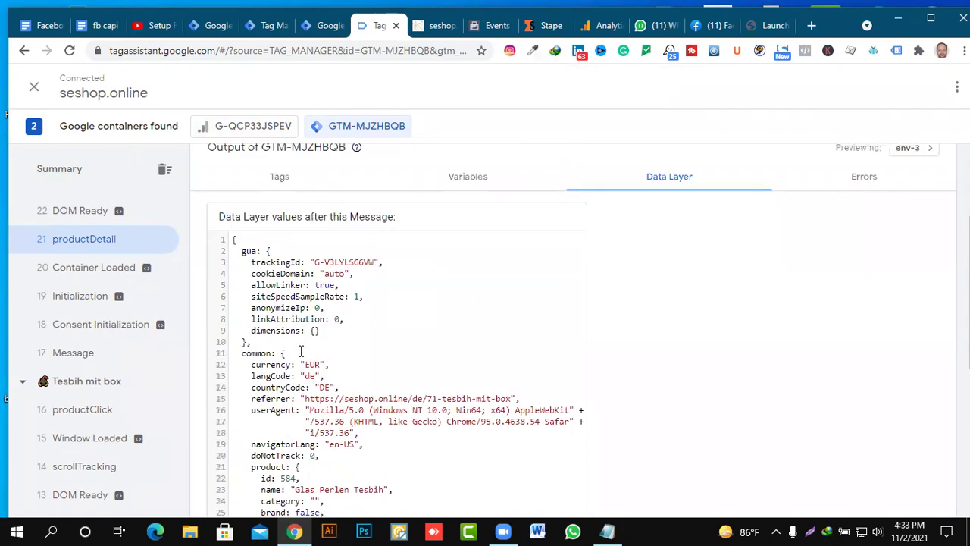
{"action": "scroll", "coordinate": [301, 351], "scroll_direction": "up", "scroll_amount": 2}
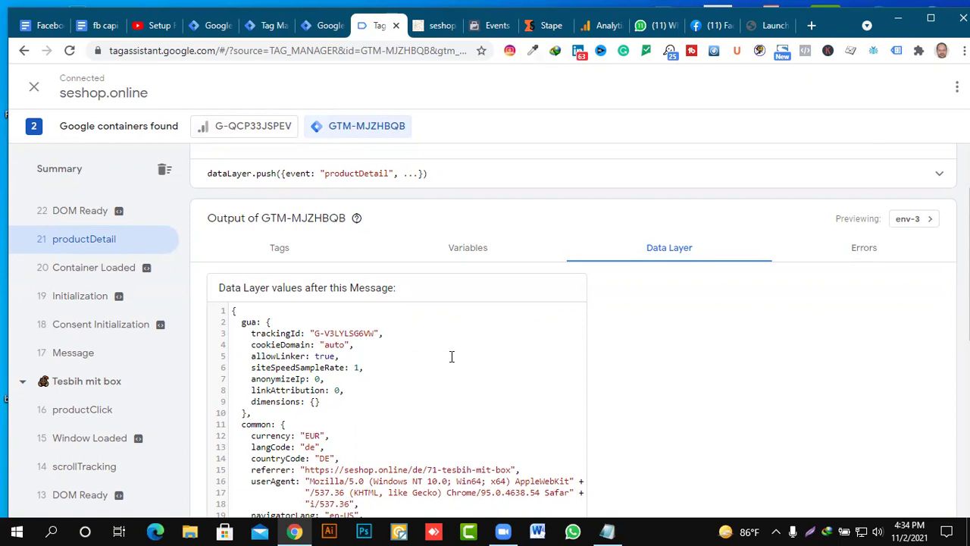
Maximize the browser window, switch to Stape, and copy the SESHOP container's tagging server URL.
{"action": "left_click", "coordinate": [930, 18]}
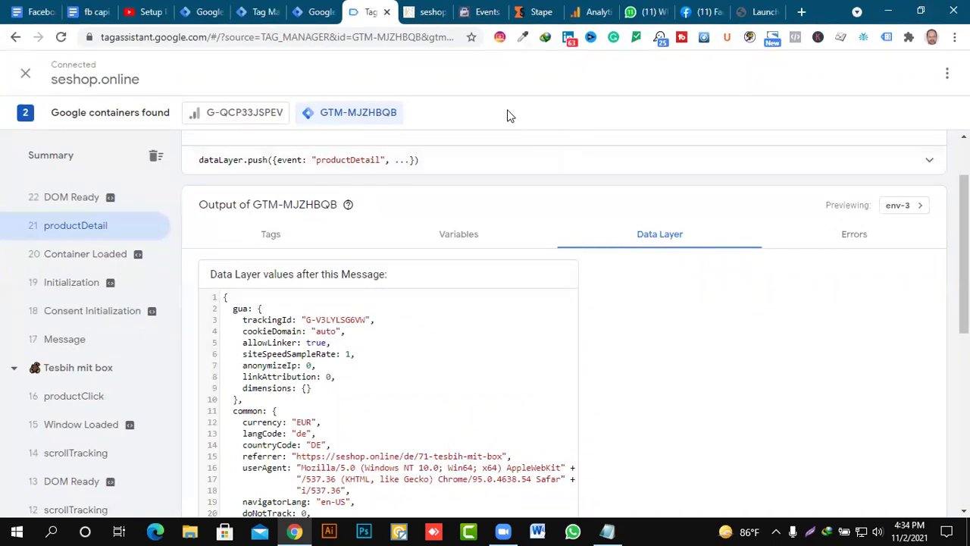
{"action": "left_click", "coordinate": [263, 13]}
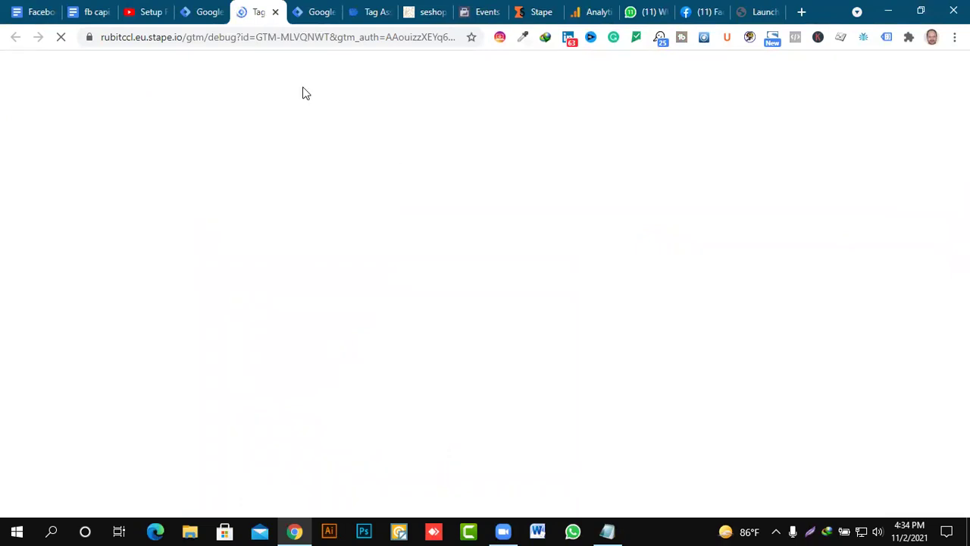
{"action": "left_click", "coordinate": [315, 13]}
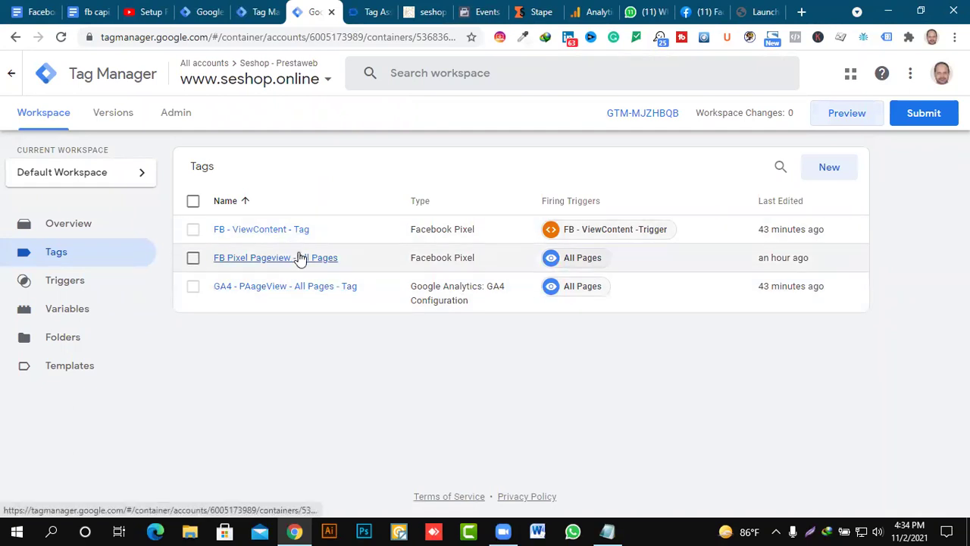
{"action": "left_click", "coordinate": [531, 14]}
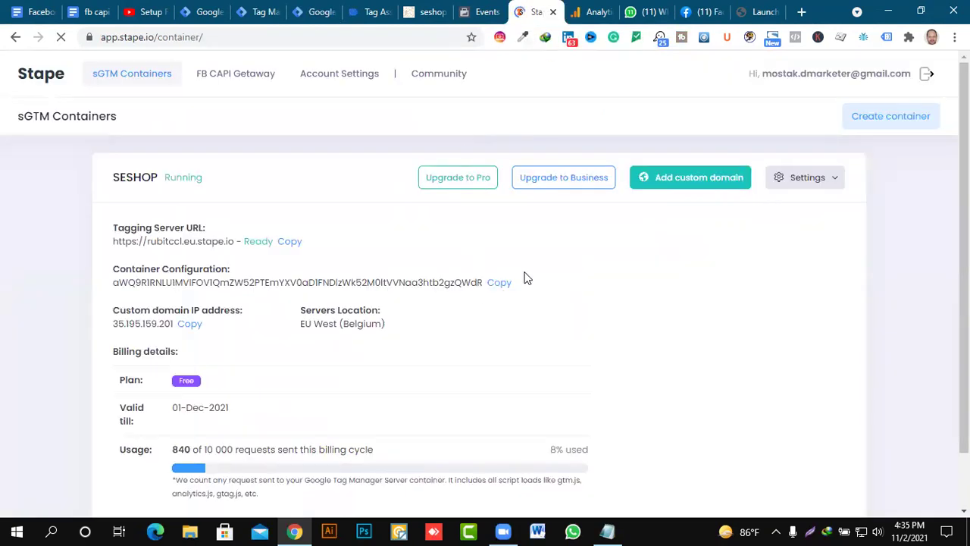
{"action": "left_click", "coordinate": [292, 243]}
Back in Tag Manager, examine the FB Pixel Pageview - All Pages tag's configuration, including its event ID setting, and close it.
{"action": "left_click", "coordinate": [377, 11]}
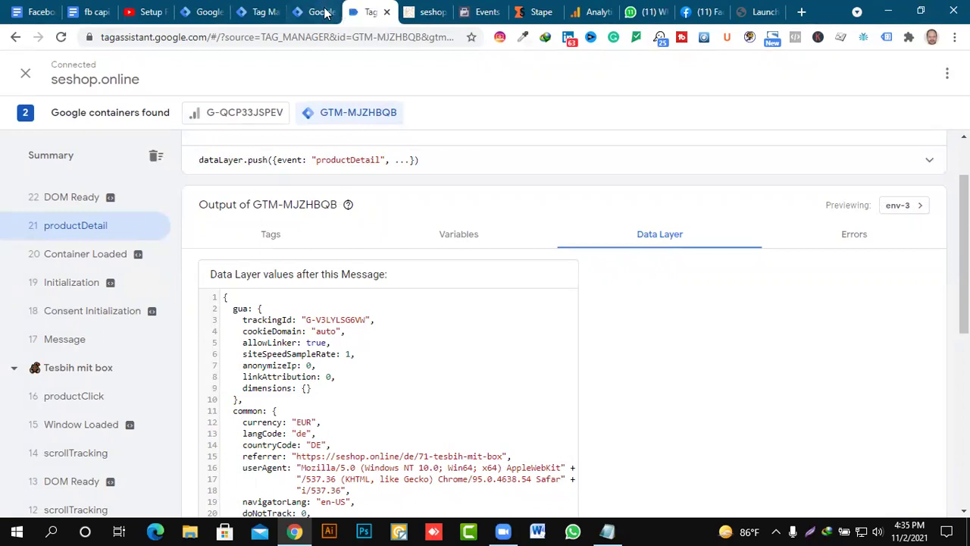
{"action": "left_click", "coordinate": [325, 12]}
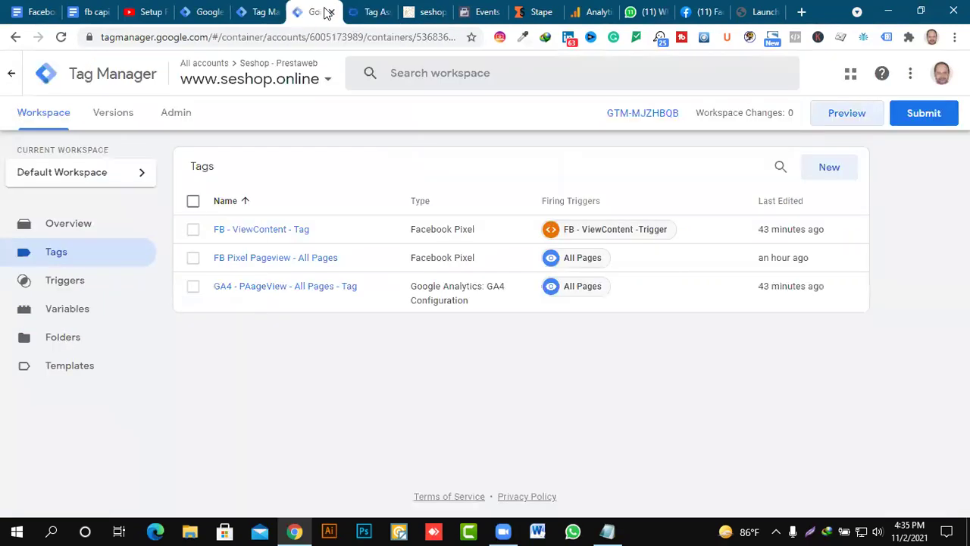
{"action": "left_click", "coordinate": [317, 262]}
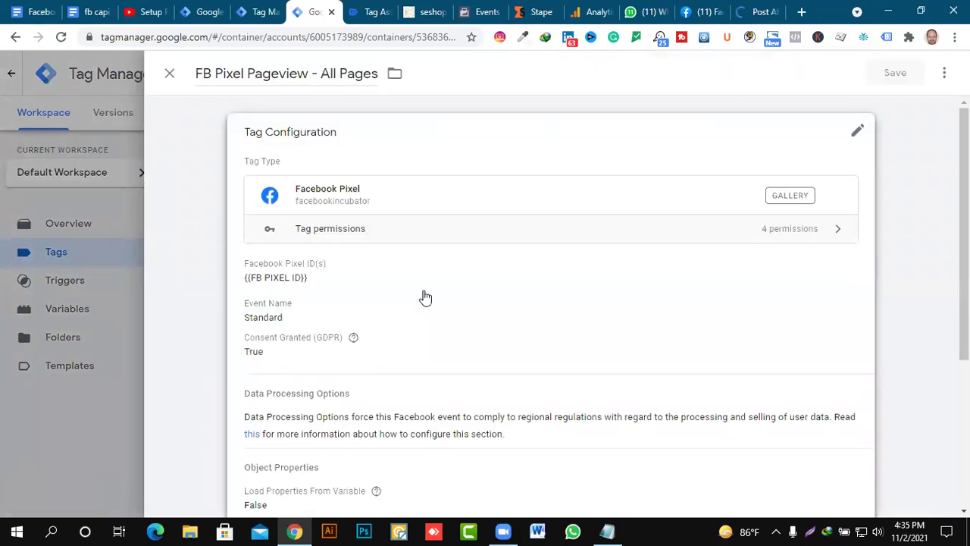
{"action": "left_click", "coordinate": [426, 298]}
{"action": "scroll", "coordinate": [519, 217], "scroll_direction": "down", "scroll_amount": 1}
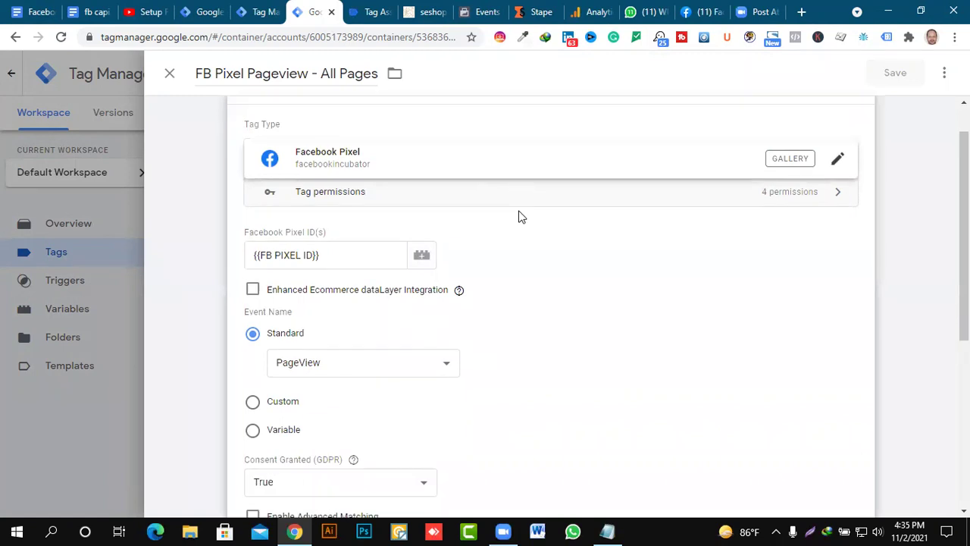
{"action": "scroll", "coordinate": [519, 218], "scroll_direction": "down", "scroll_amount": 4}
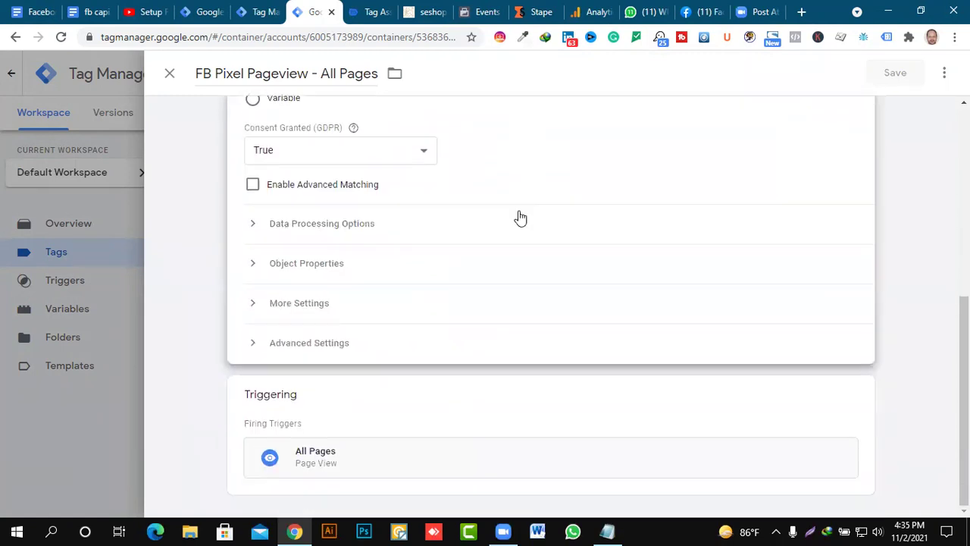
{"action": "scroll", "coordinate": [520, 218], "scroll_direction": "up", "scroll_amount": 5}
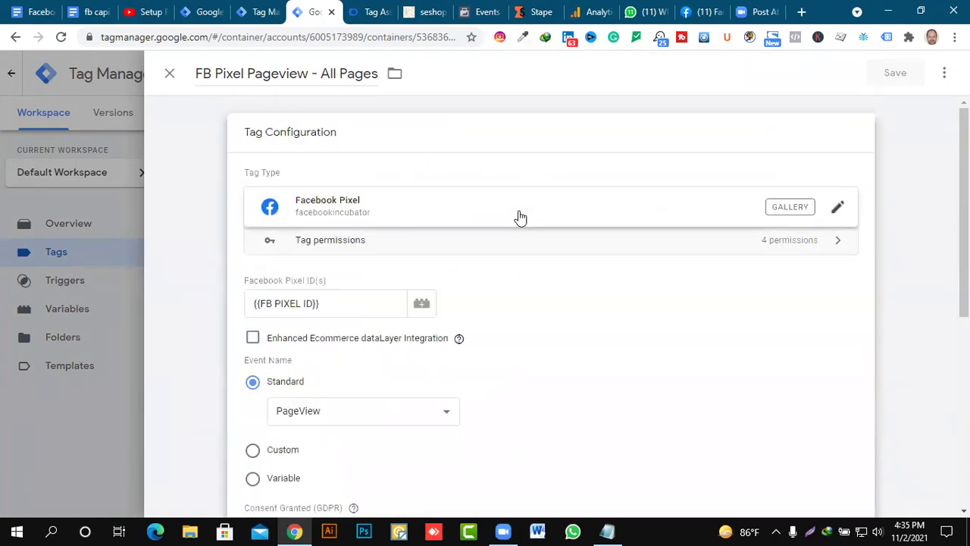
{"action": "scroll", "coordinate": [520, 217], "scroll_direction": "down", "scroll_amount": 5}
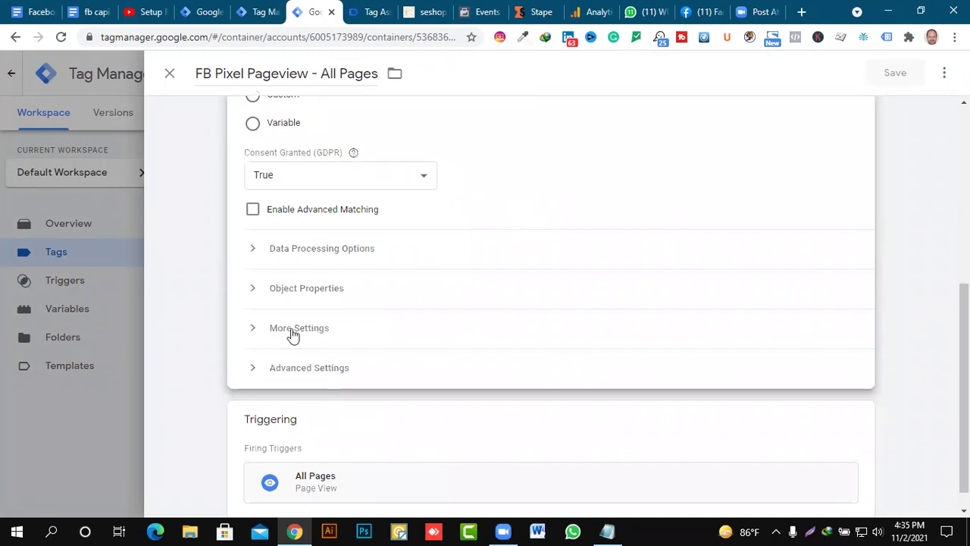
{"action": "left_click", "coordinate": [258, 334]}
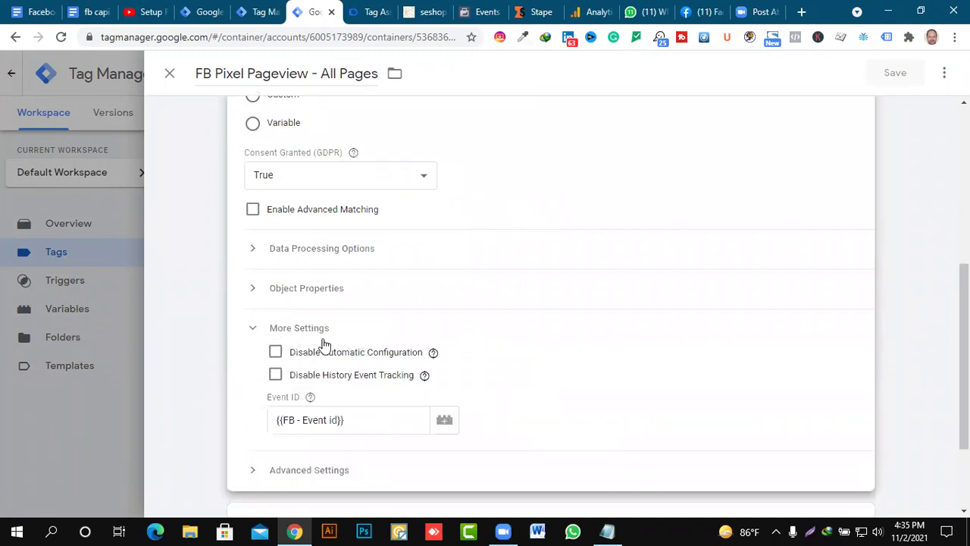
{"action": "left_click", "coordinate": [170, 74]}
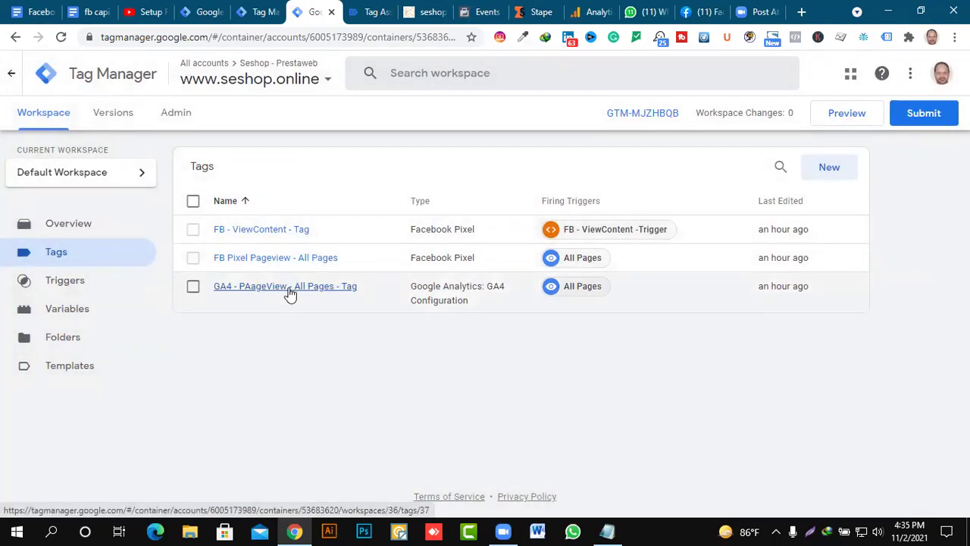
Edit the GA4 - PAageView - All Pages - Tag and remove the transport_url and event_id rows from its user properties.
{"action": "left_click", "coordinate": [290, 294]}
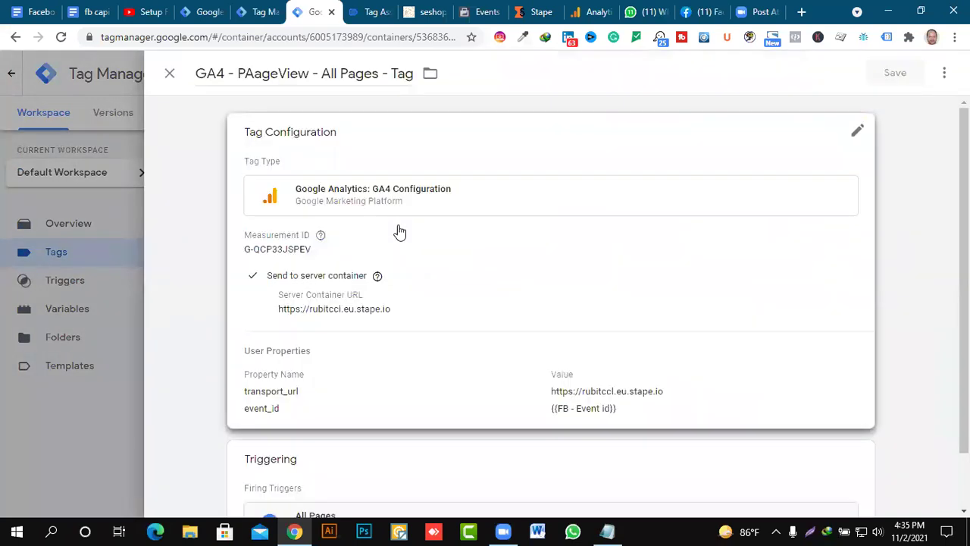
{"action": "left_click", "coordinate": [409, 252]}
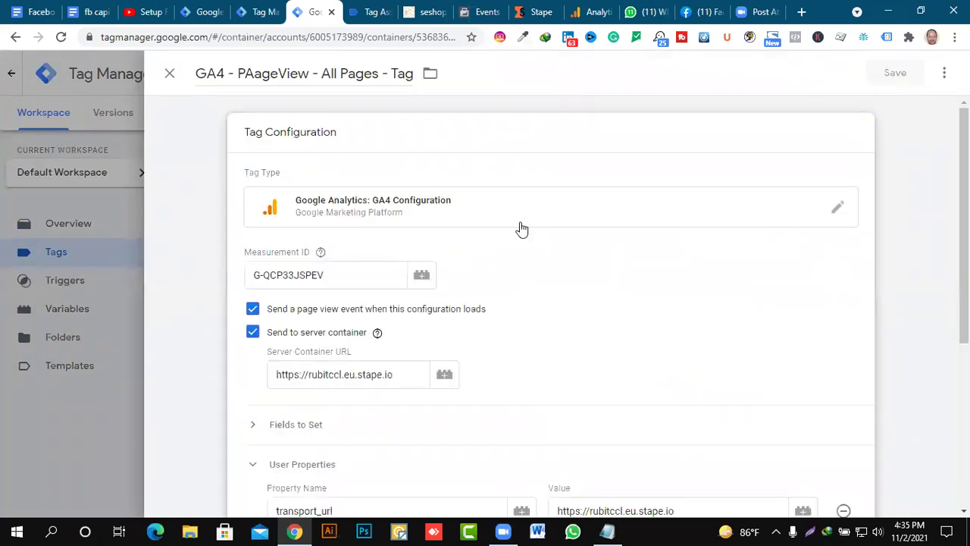
{"action": "scroll", "coordinate": [581, 221], "scroll_direction": "down", "scroll_amount": 1}
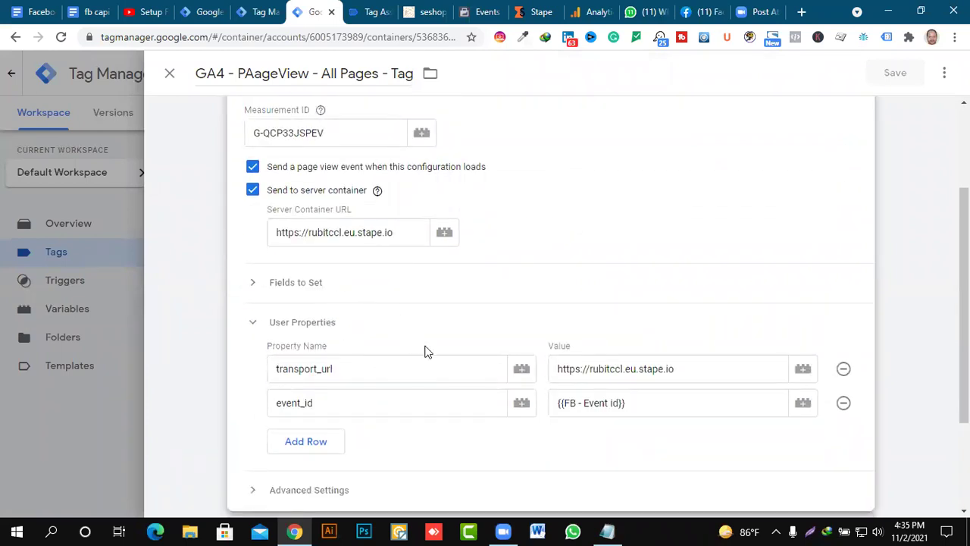
{"action": "left_click", "coordinate": [844, 370]}
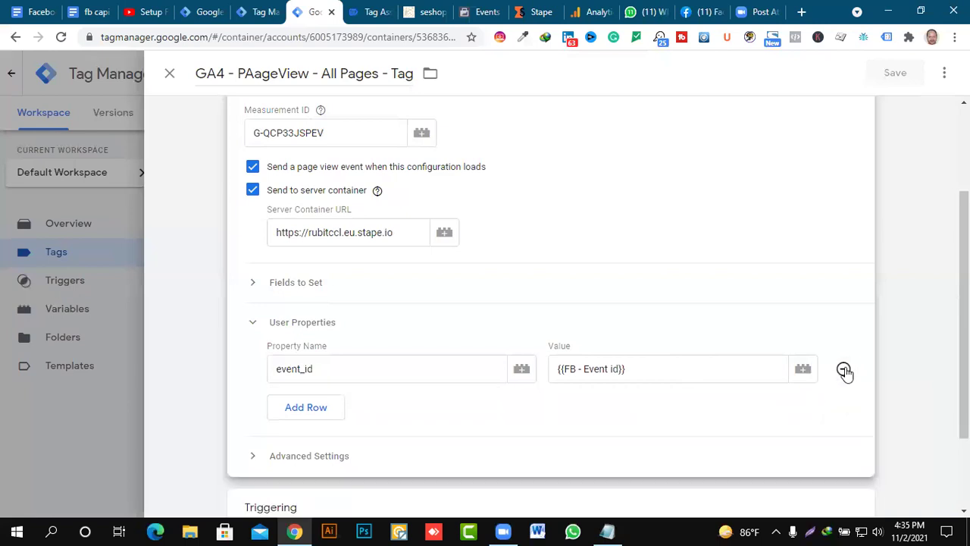
{"action": "left_click", "coordinate": [845, 370]}
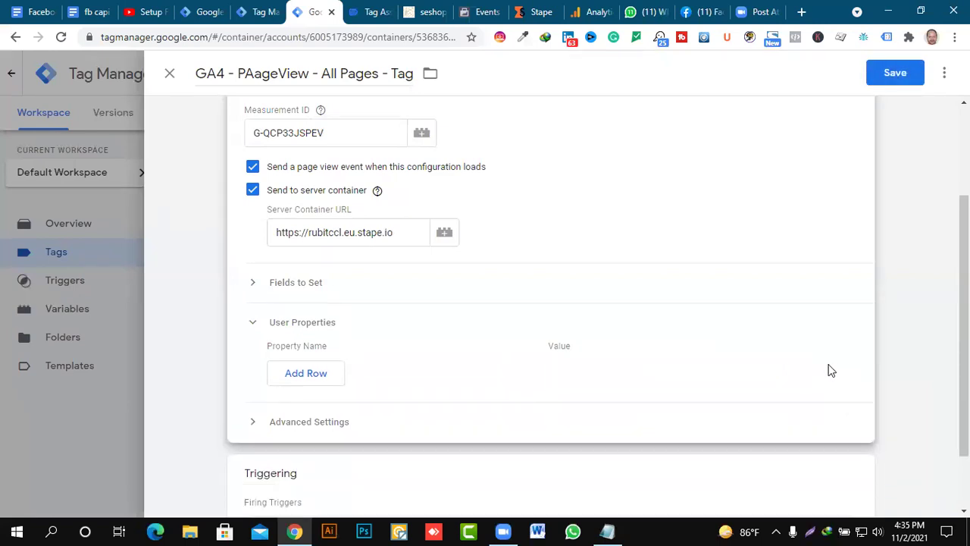
{"action": "left_click", "coordinate": [294, 284]}
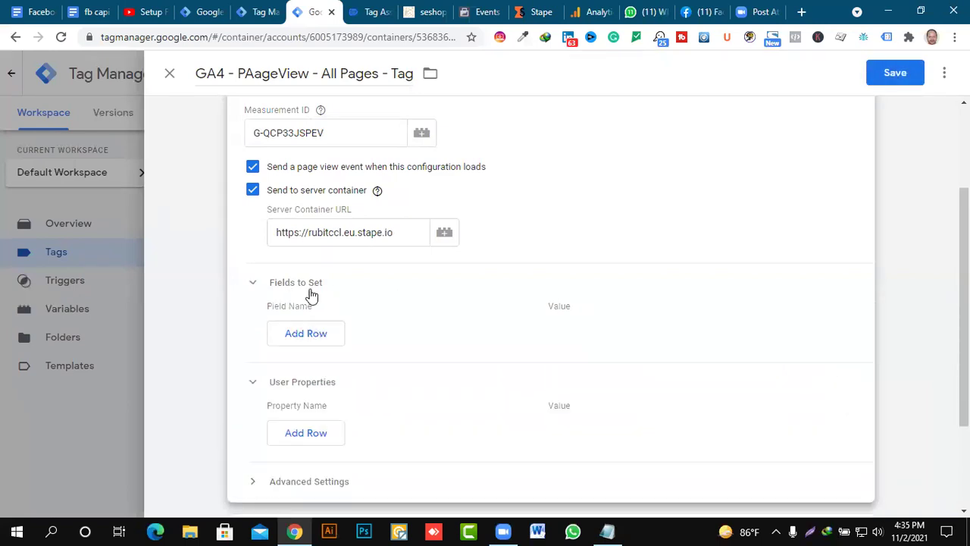
{"action": "left_click", "coordinate": [324, 332]}
{"action": "left_click", "coordinate": [355, 326]}
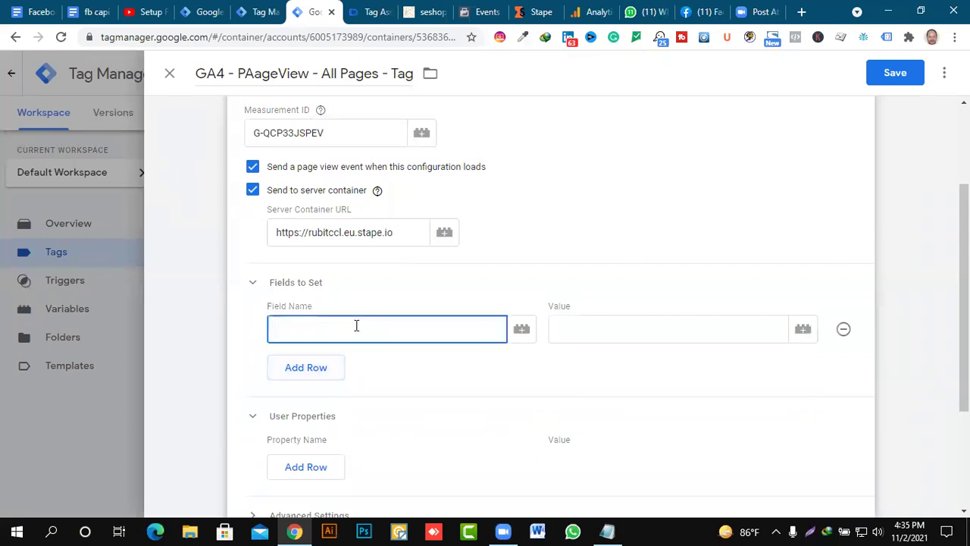
{"action": "type", "text": "transport_url"}
{"action": "left_click", "coordinate": [651, 330]}
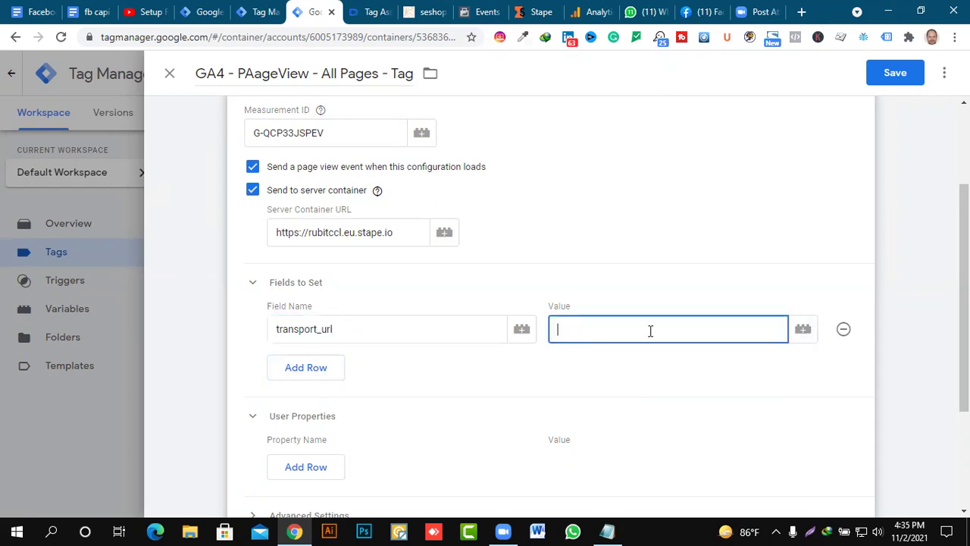
{"action": "type", "text": "https://rubitccl.eu.stape.io"}
{"action": "triple_click", "coordinate": [353, 233]}
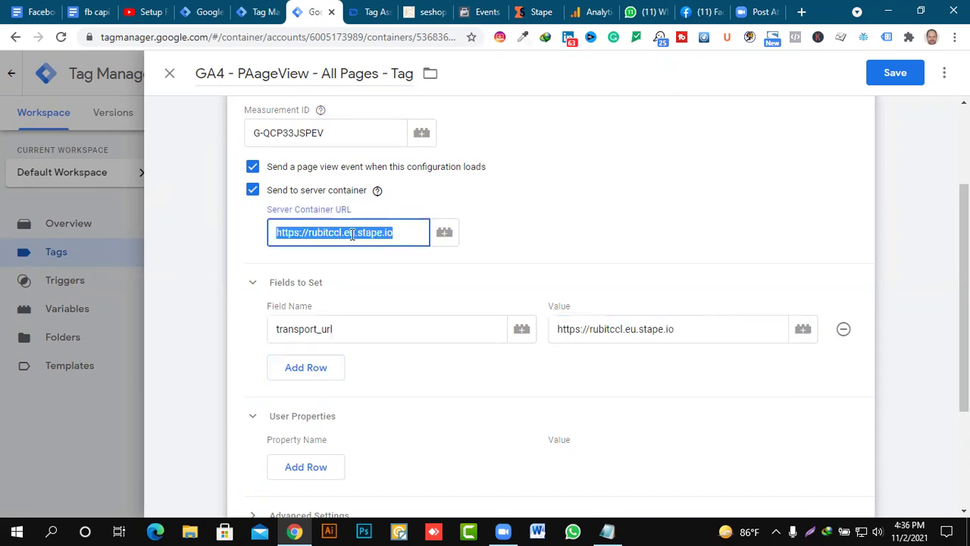
{"action": "type", "text": "https://rubitccl.eu.stape.io"}
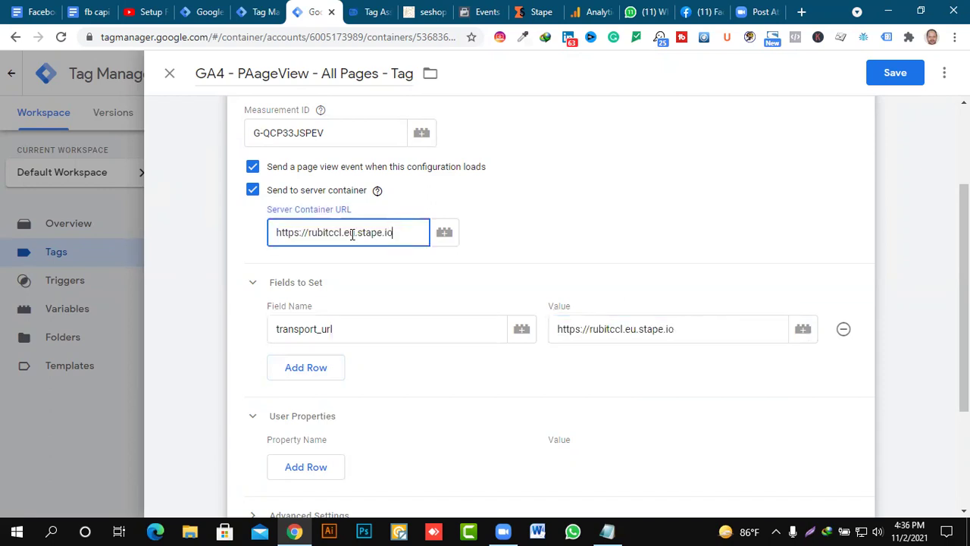
Add an event_id field to set, using the FB - Event id variable as its value.
{"action": "left_click", "coordinate": [332, 368]}
{"action": "left_click", "coordinate": [333, 363]}
{"action": "type", "text": "event"}
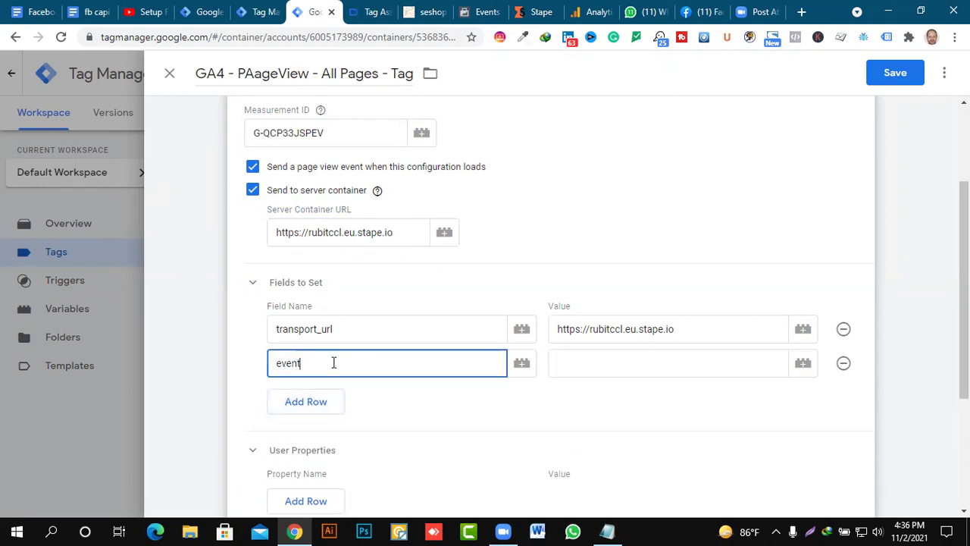
{"action": "type", "text": "_id"}
{"action": "left_click", "coordinate": [803, 367]}
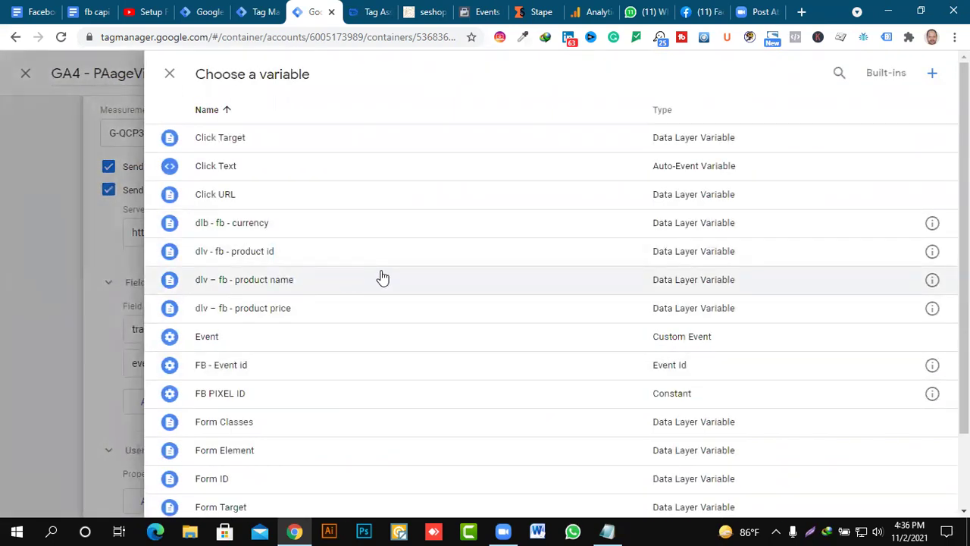
{"action": "left_click", "coordinate": [288, 376]}
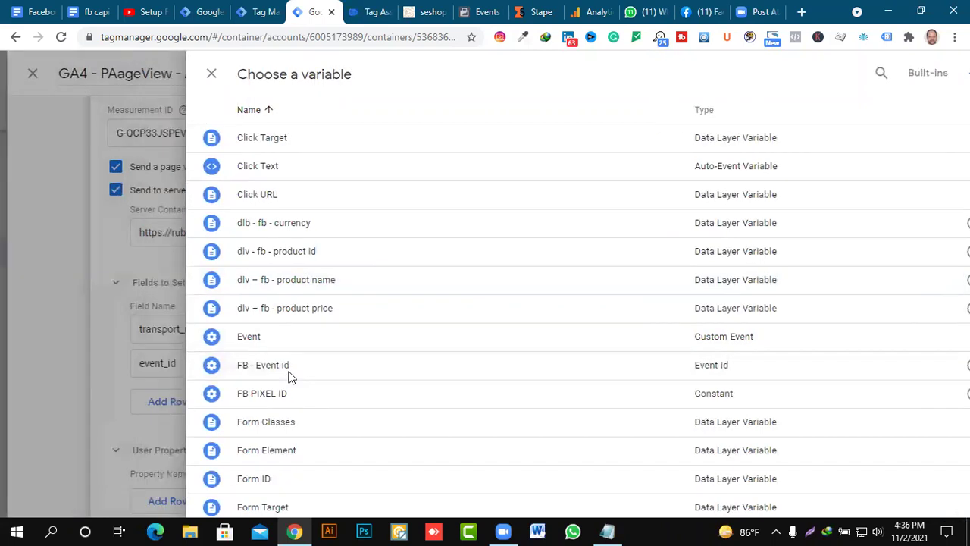
Save the GA4 - PAageView - All Pages - Tag and publish the web container without a version name or description.
{"action": "scroll", "coordinate": [722, 258], "scroll_direction": "down", "scroll_amount": 3}
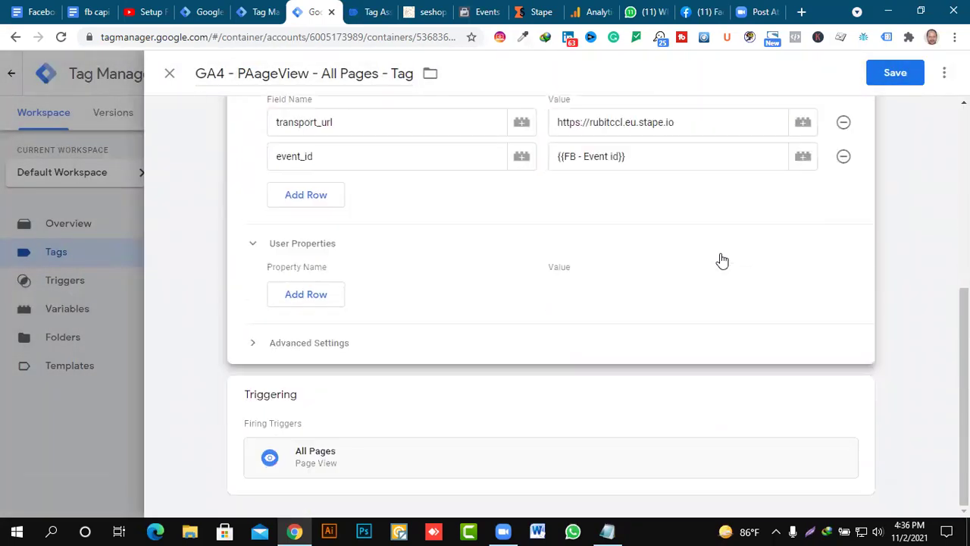
{"action": "scroll", "coordinate": [722, 260], "scroll_direction": "up", "scroll_amount": 5}
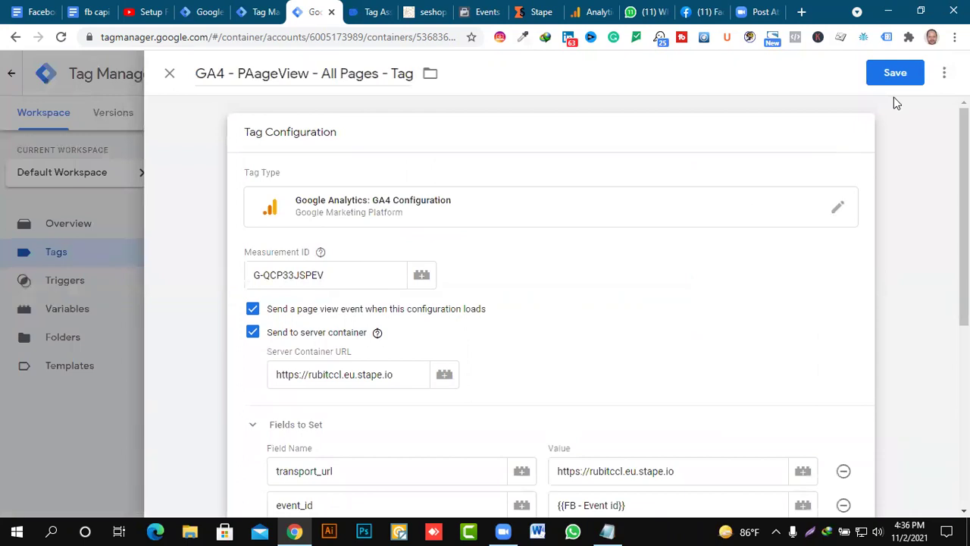
{"action": "left_click", "coordinate": [894, 76]}
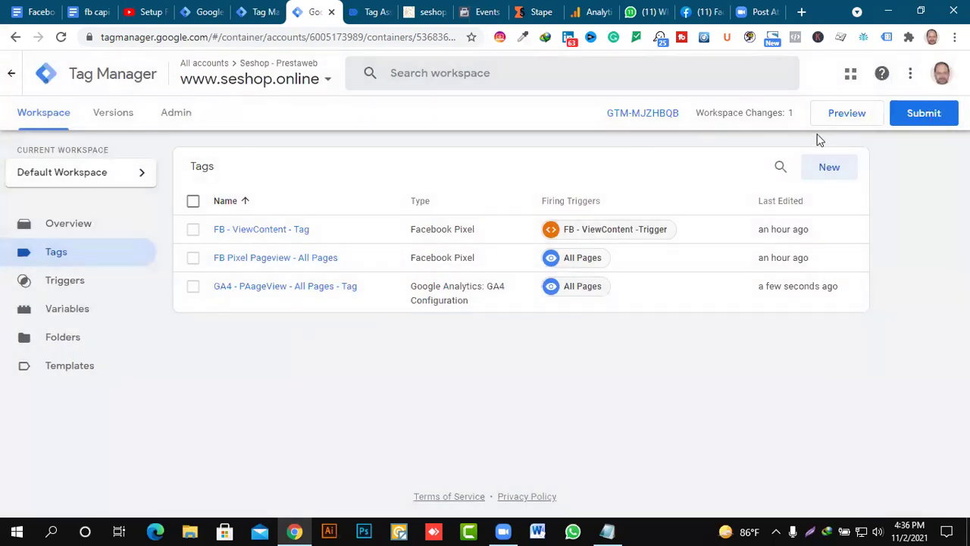
{"action": "left_click", "coordinate": [927, 117]}
{"action": "left_click", "coordinate": [920, 76]}
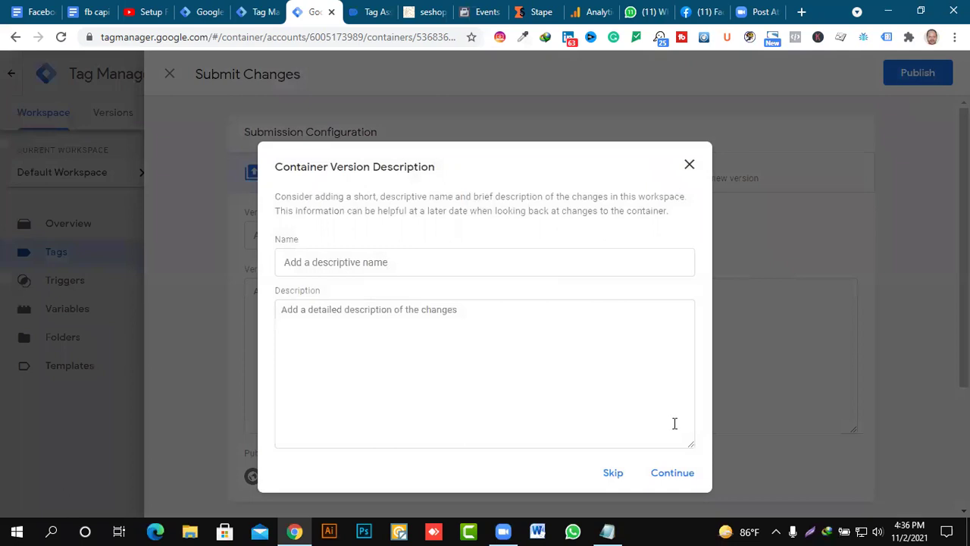
{"action": "left_click", "coordinate": [672, 473]}
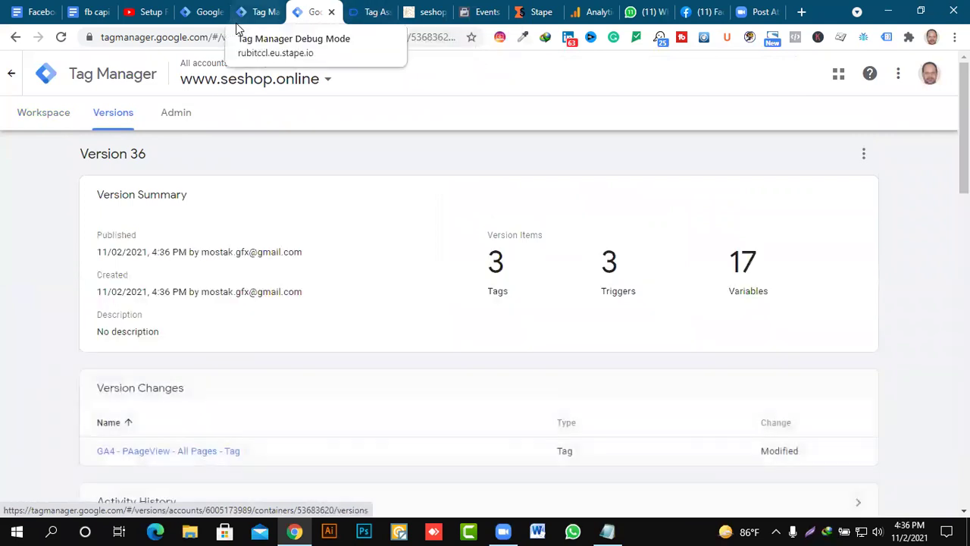
Open the FB - CAPI - Tag in the SESHOP - SERVER container and check its pixel ID against the pixel settings in Facebook Events Manager.
{"action": "left_click", "coordinate": [205, 11]}
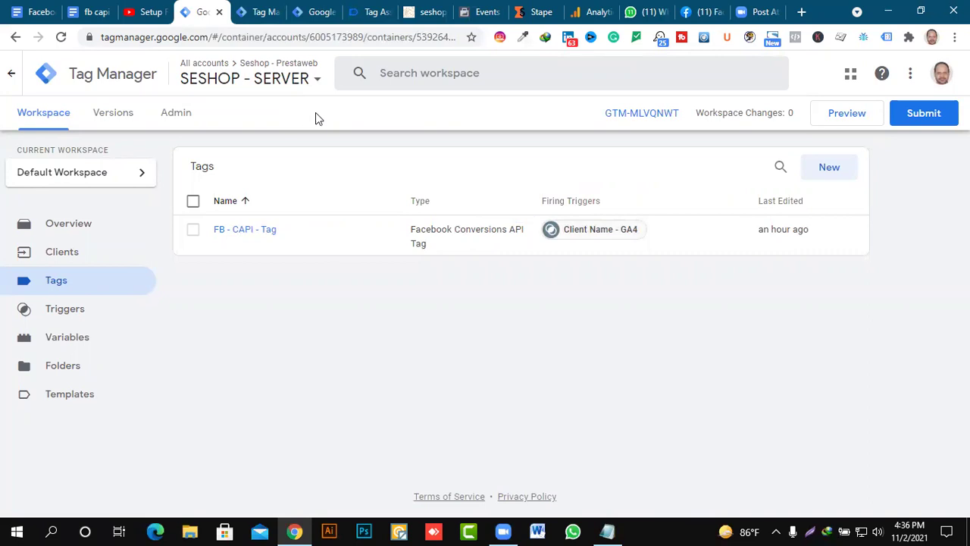
{"action": "left_click", "coordinate": [251, 230]}
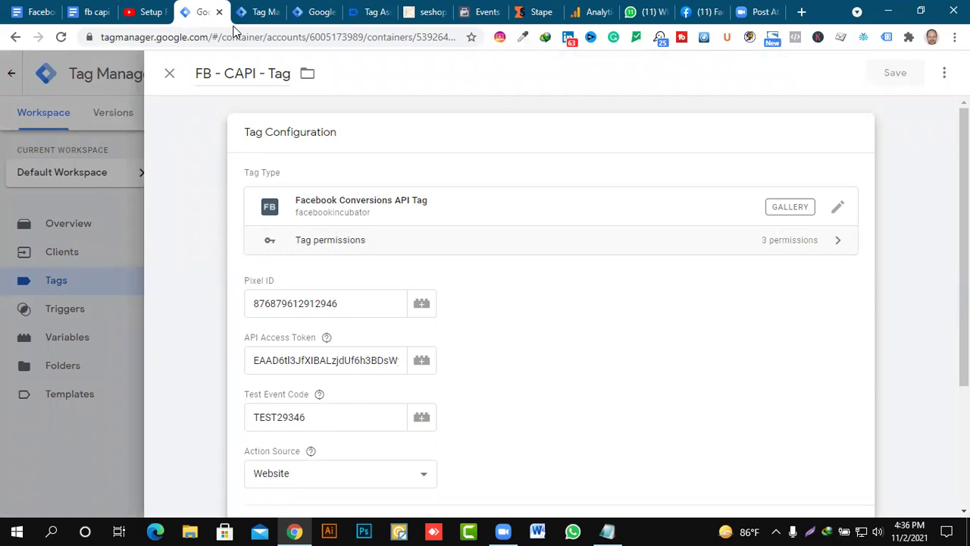
{"action": "left_click", "coordinate": [486, 12]}
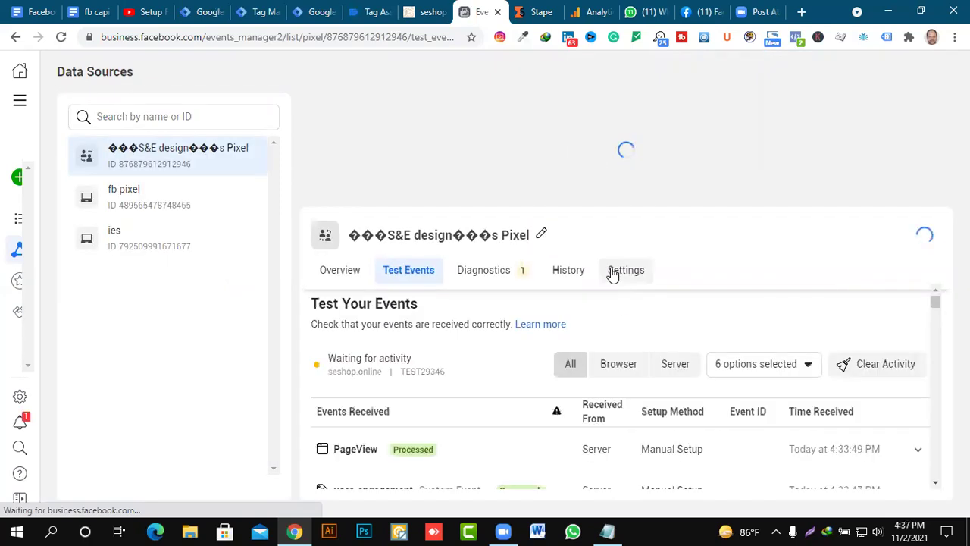
{"action": "left_click", "coordinate": [612, 267]}
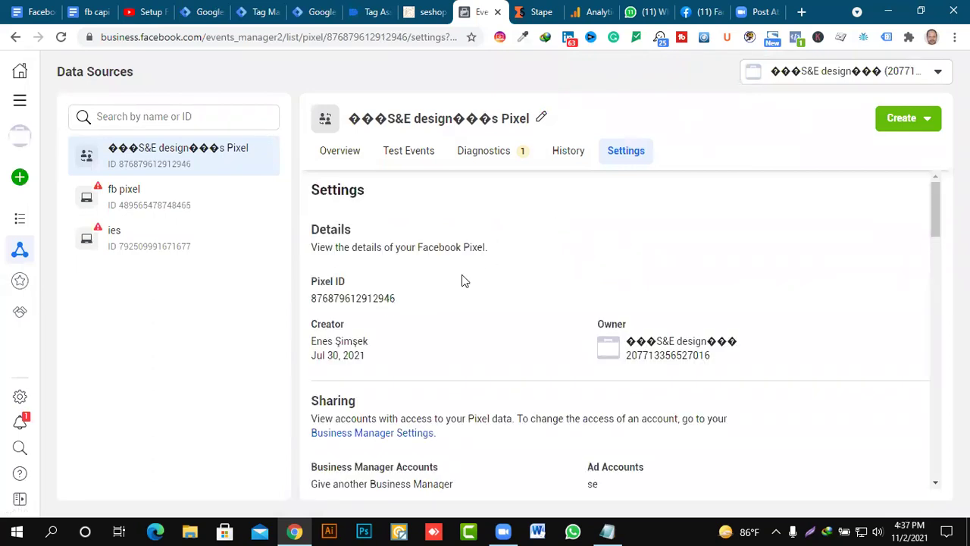
{"action": "left_click", "coordinate": [379, 302]}
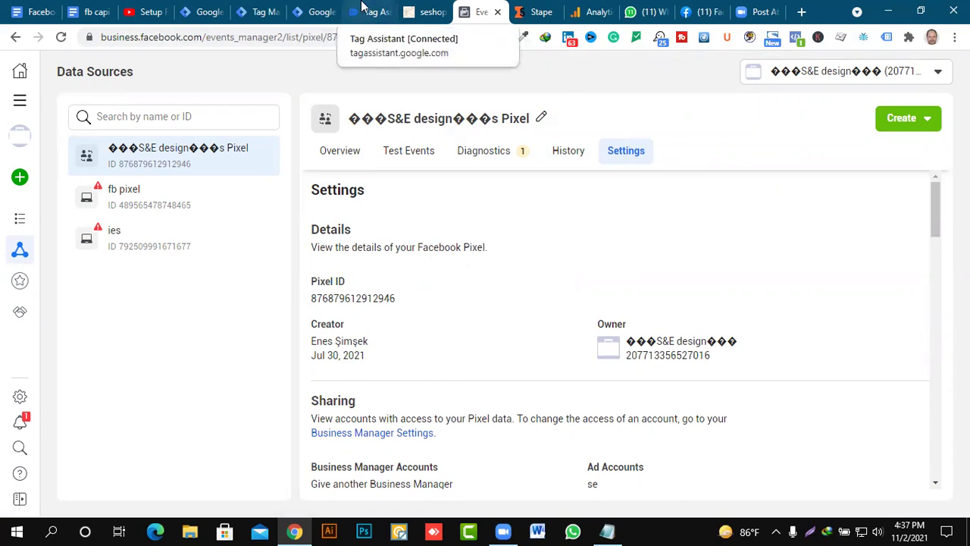
{"action": "left_click", "coordinate": [203, 12]}
{"action": "left_click", "coordinate": [359, 296]}
{"action": "double_click", "coordinate": [359, 296]}
{"action": "left_click", "coordinate": [359, 296]}
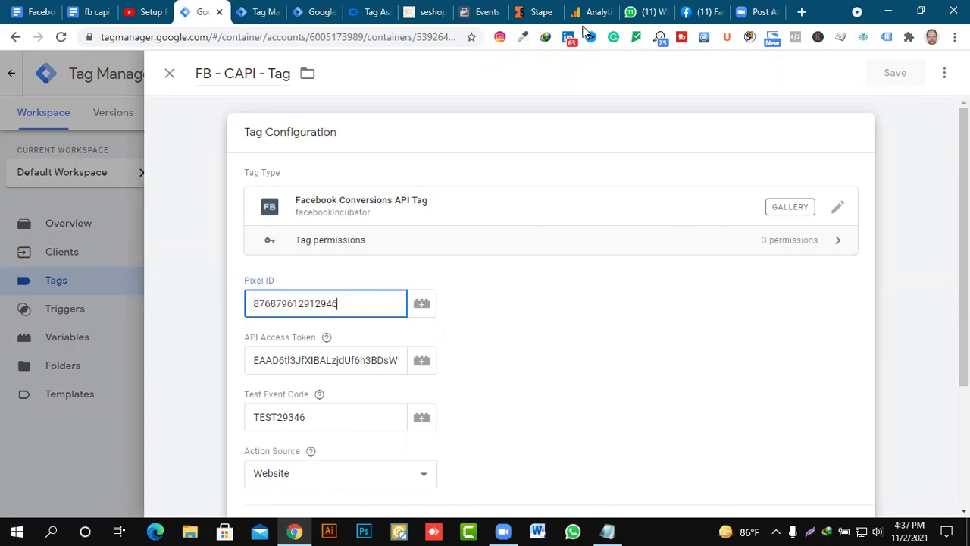
In the Events Manager pixel settings, generate a Conversions API access token under manual setup and copy it.
{"action": "left_click", "coordinate": [483, 12]}
{"action": "scroll", "coordinate": [551, 265], "scroll_direction": "down", "scroll_amount": 6}
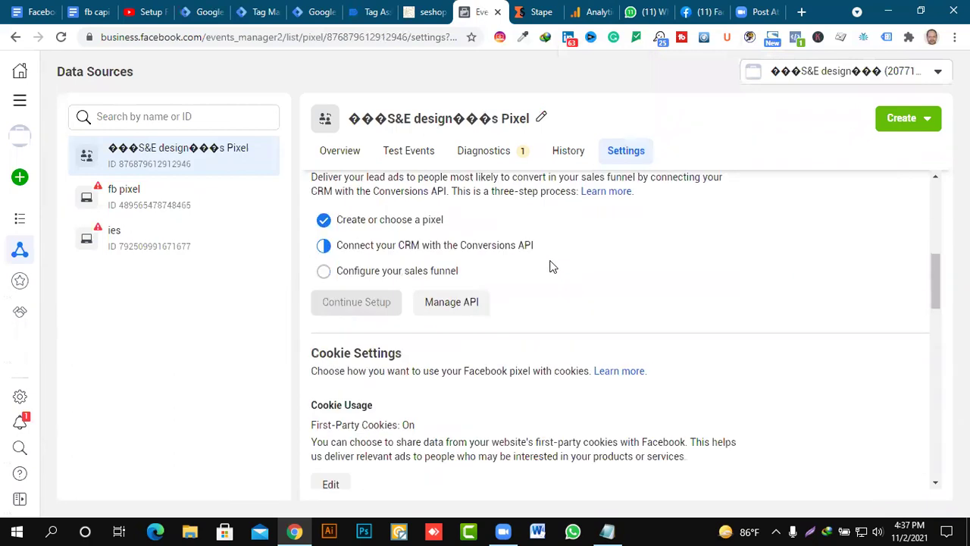
{"action": "scroll", "coordinate": [521, 276], "scroll_direction": "up", "scroll_amount": 2}
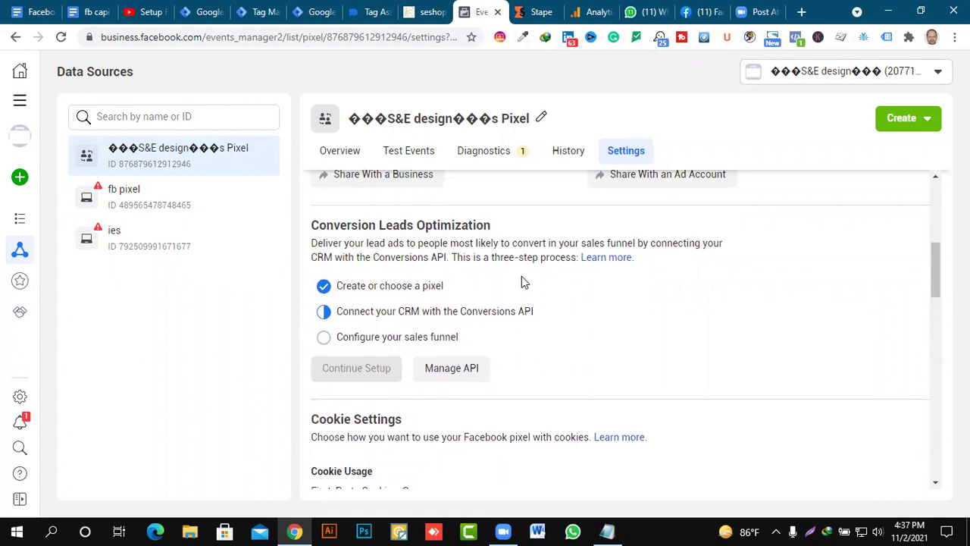
{"action": "scroll", "coordinate": [521, 279], "scroll_direction": "up", "scroll_amount": 2}
{"action": "scroll", "coordinate": [522, 280], "scroll_direction": "down", "scroll_amount": 4}
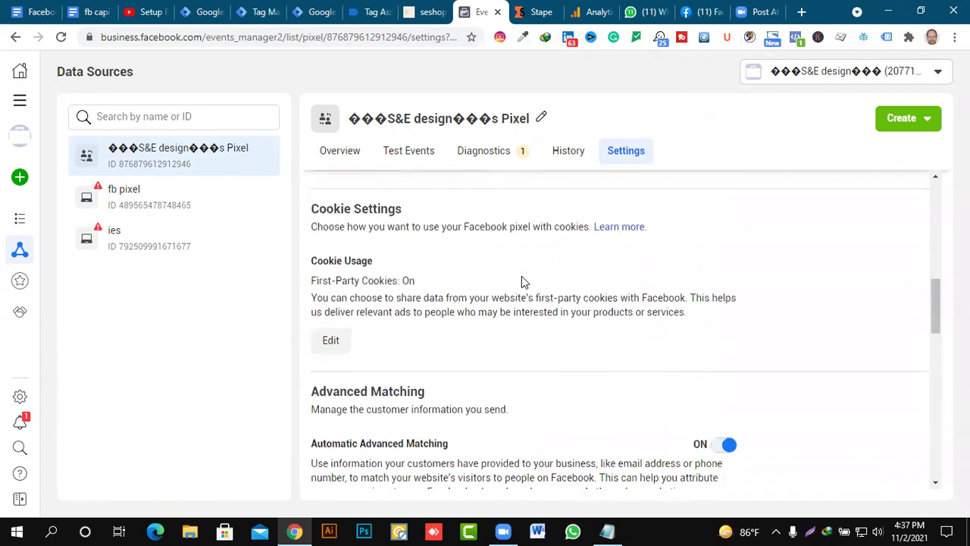
{"action": "scroll", "coordinate": [521, 282], "scroll_direction": "down", "scroll_amount": 5}
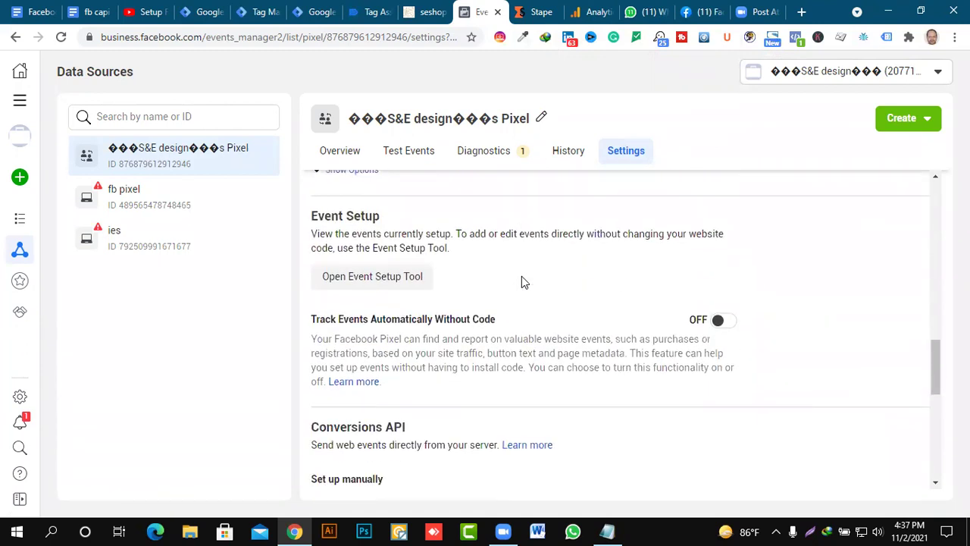
{"action": "scroll", "coordinate": [522, 282], "scroll_direction": "down", "scroll_amount": 3}
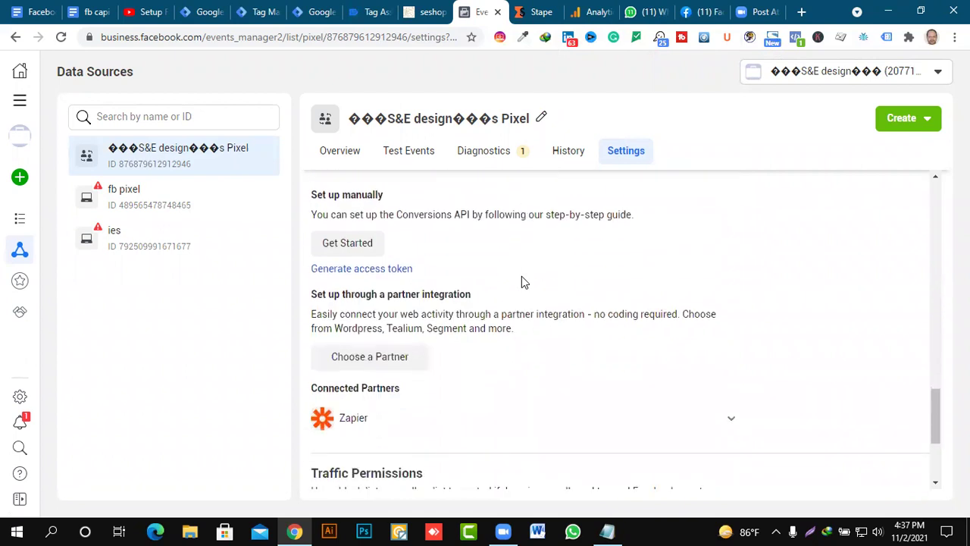
{"action": "left_click", "coordinate": [400, 270]}
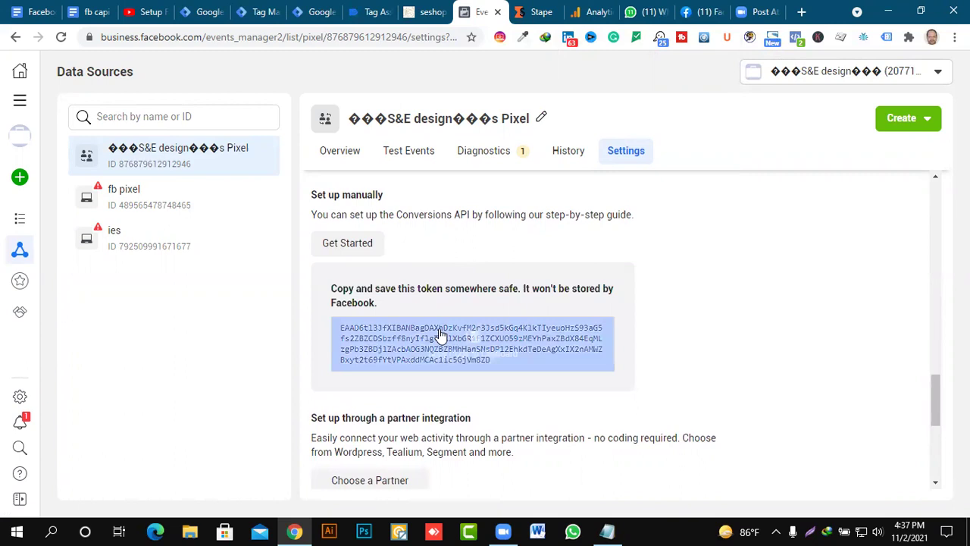
{"action": "left_click", "coordinate": [440, 343]}
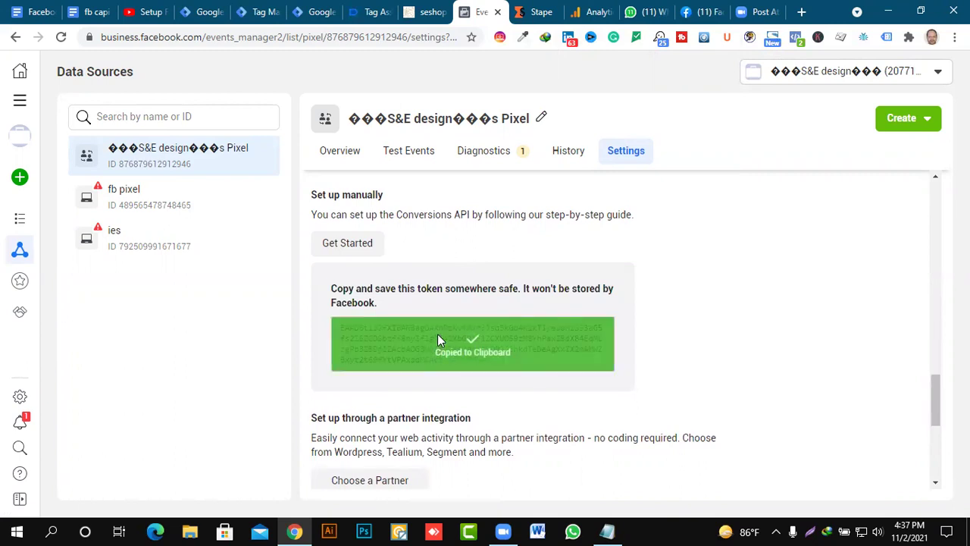
Back in the server container's FB - CAPI - Tag, replace the API access token with the copied one.
{"action": "left_click", "coordinate": [214, 17]}
{"action": "left_click", "coordinate": [346, 357]}
{"action": "key", "text": "ctrl+a"}
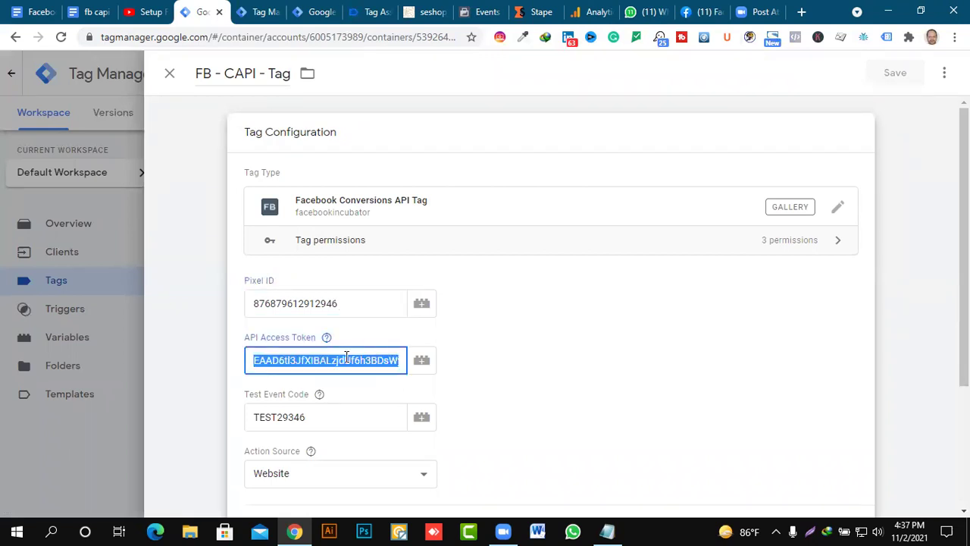
{"action": "key", "text": "ctrl+v"}
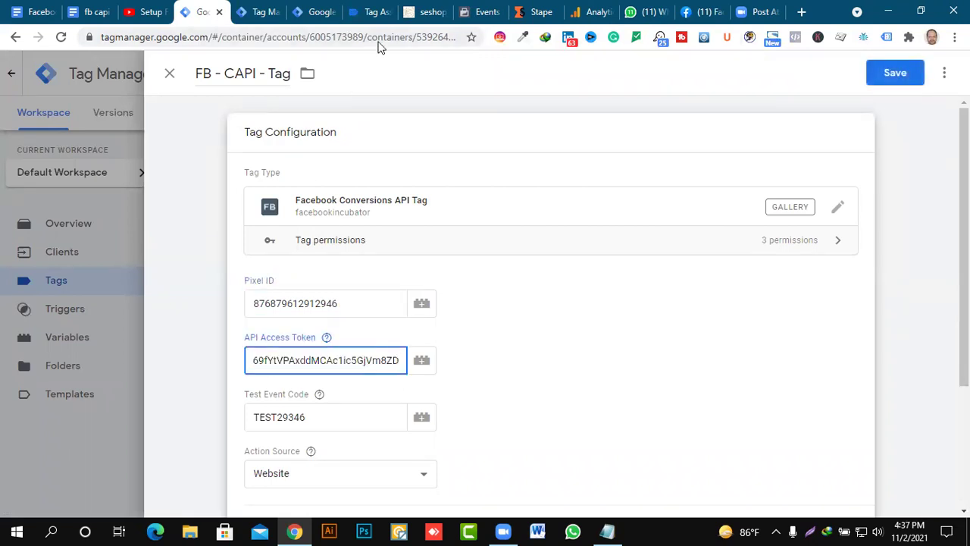
Return to Events Manager, open the pixel's Test Events and copy the test event code shown for seshop.online.
{"action": "left_click", "coordinate": [497, 9]}
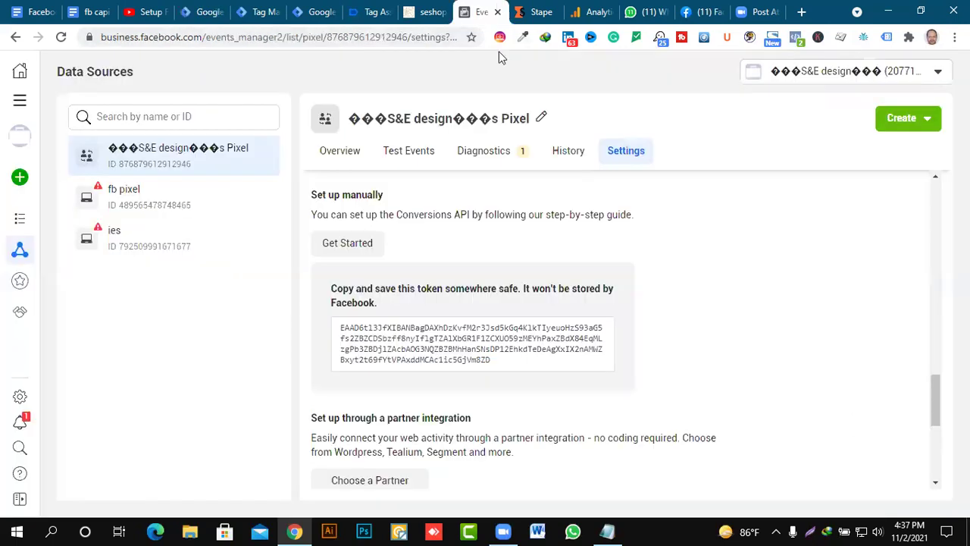
{"action": "scroll", "coordinate": [480, 189], "scroll_direction": "down", "scroll_amount": 4}
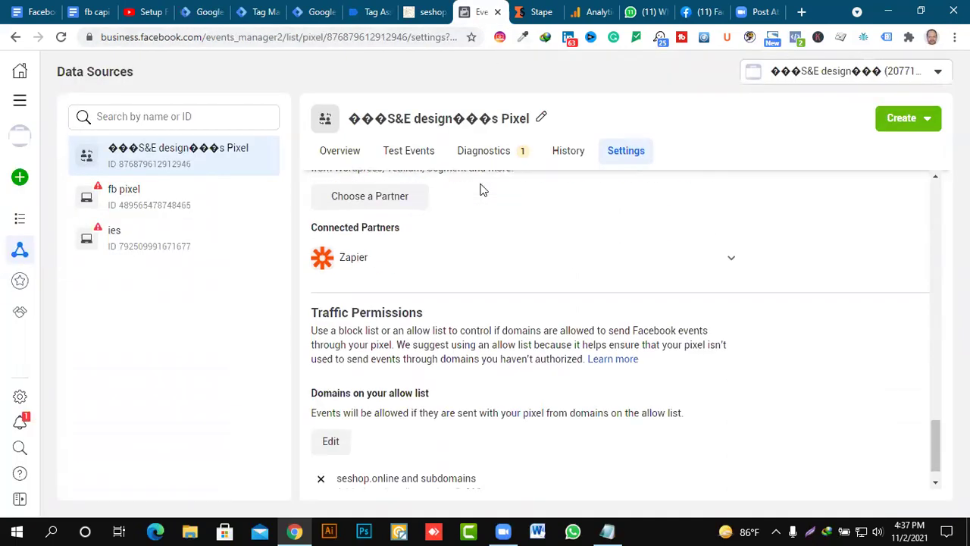
{"action": "scroll", "coordinate": [449, 259], "scroll_direction": "down", "scroll_amount": 1}
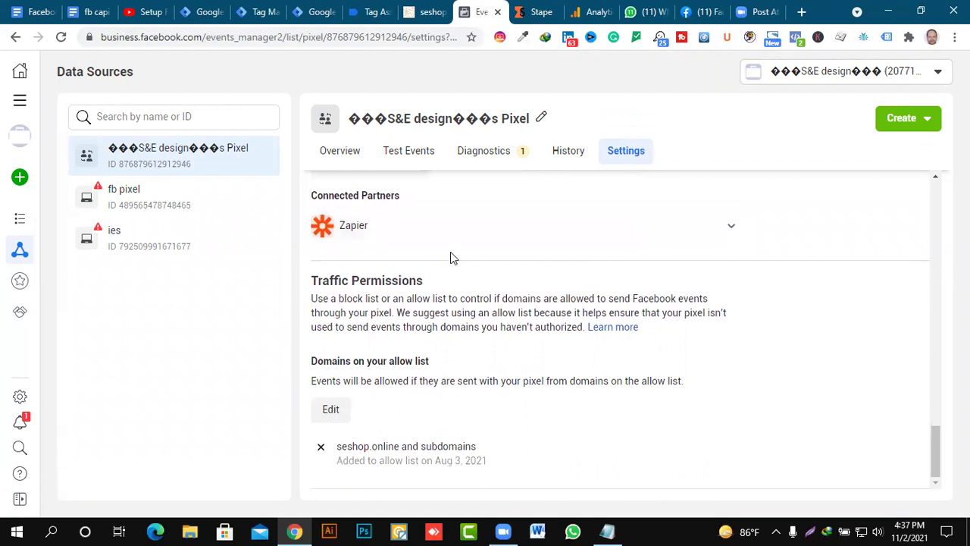
{"action": "scroll", "coordinate": [450, 258], "scroll_direction": "up", "scroll_amount": 3}
{"action": "scroll", "coordinate": [450, 258], "scroll_direction": "down", "scroll_amount": 3}
{"action": "scroll", "coordinate": [450, 257], "scroll_direction": "up", "scroll_amount": 4}
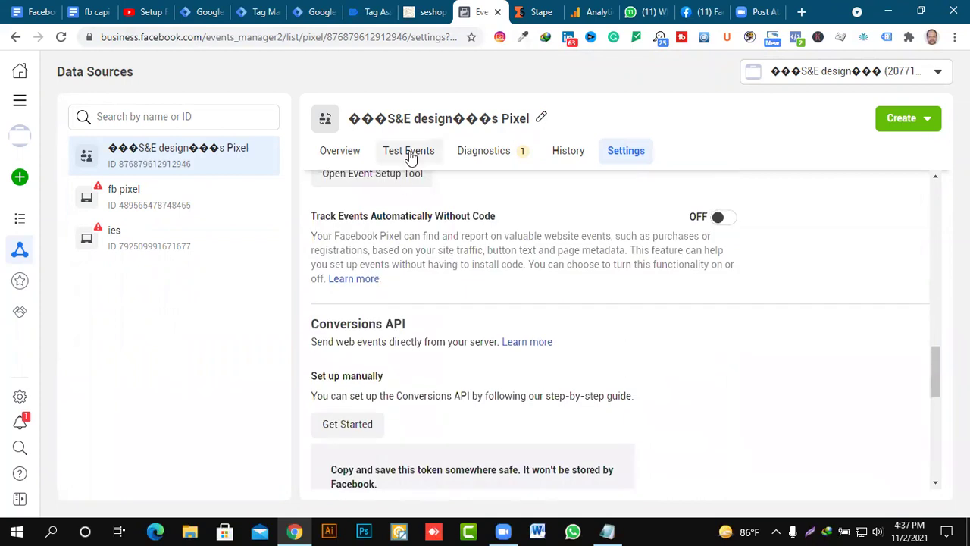
{"action": "left_click", "coordinate": [410, 154]}
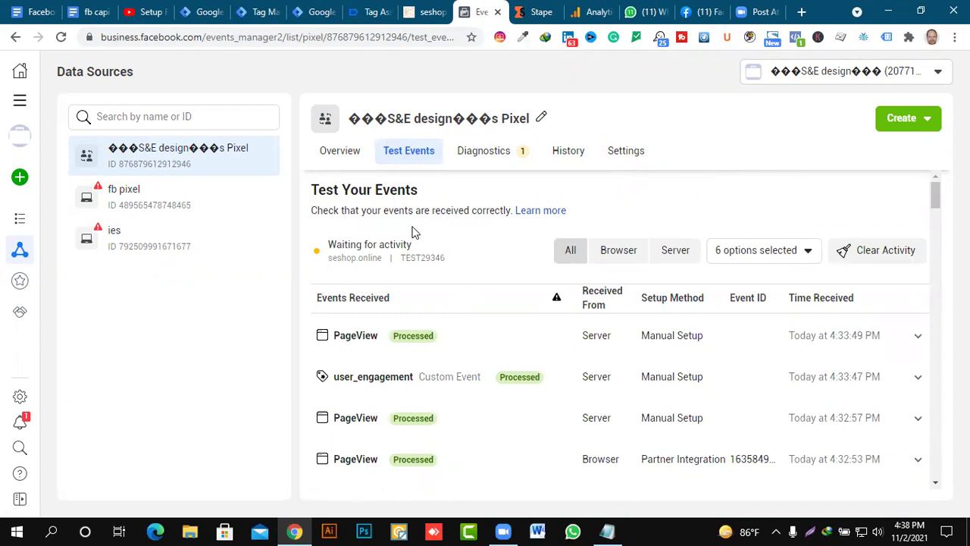
{"action": "left_click_drag", "start_coordinate": [401, 258], "coordinate": [441, 259]}
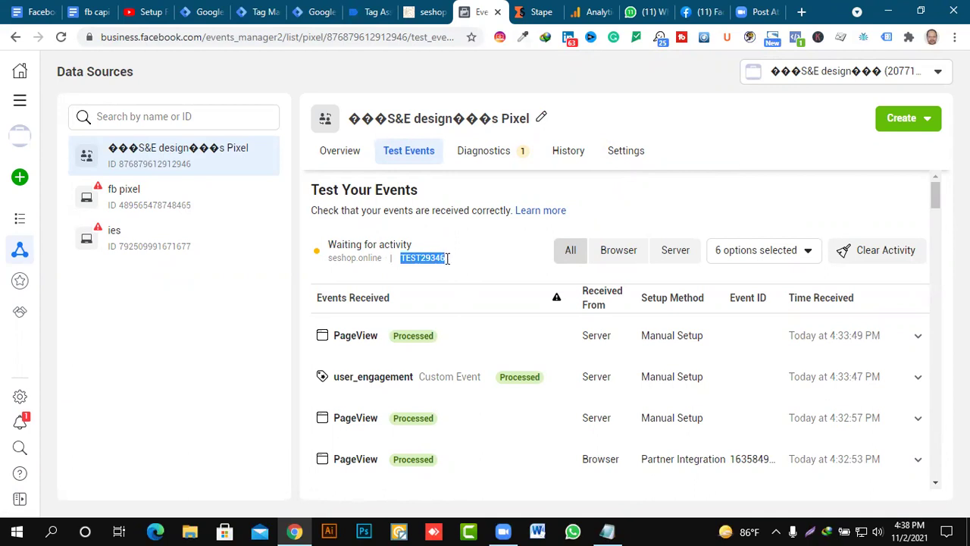
{"action": "right_click", "coordinate": [434, 257]}
{"action": "left_click", "coordinate": [467, 269]}
Clear all recorded test session activity and copy the code from the Test Server Events instructions.
{"action": "left_click", "coordinate": [898, 251]}
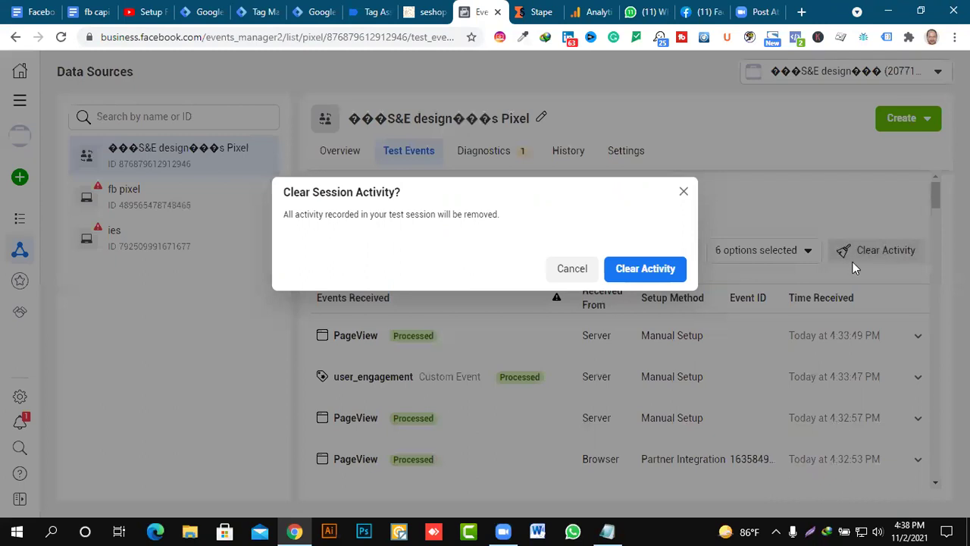
{"action": "left_click", "coordinate": [653, 271]}
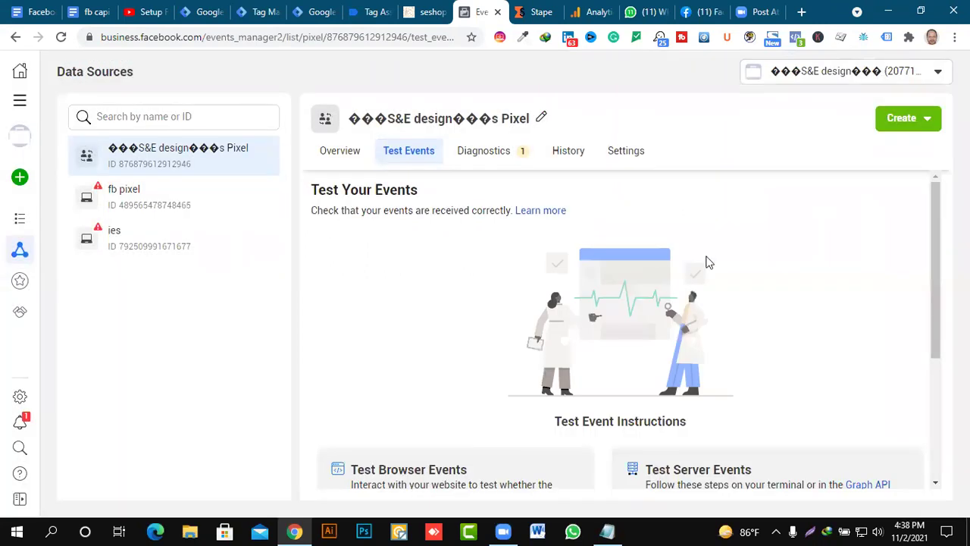
{"action": "scroll", "coordinate": [706, 262], "scroll_direction": "down", "scroll_amount": 3}
{"action": "left_click", "coordinate": [675, 352]}
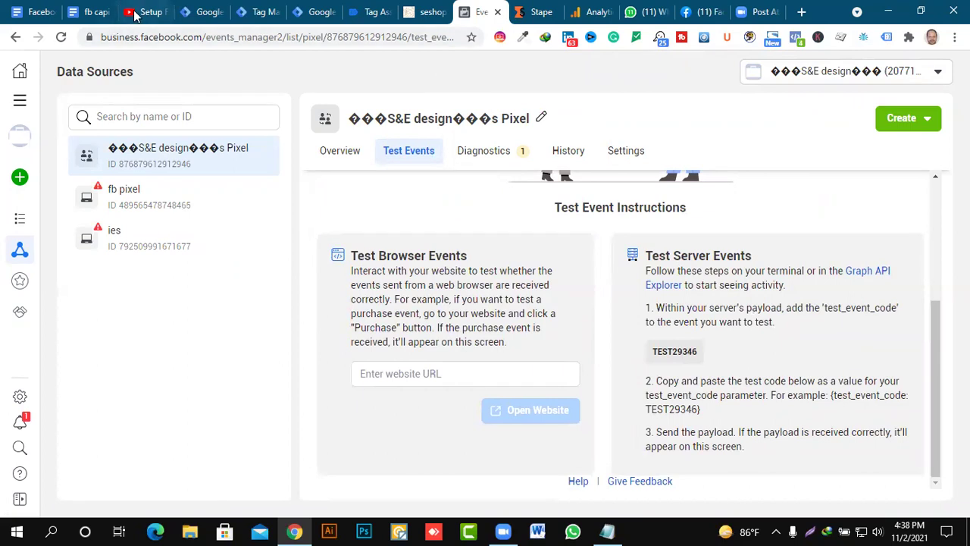
Enter the copied test event code in the server container's FB - CAPI - Tag, review its firing trigger and save the tag.
{"action": "left_click", "coordinate": [204, 12]}
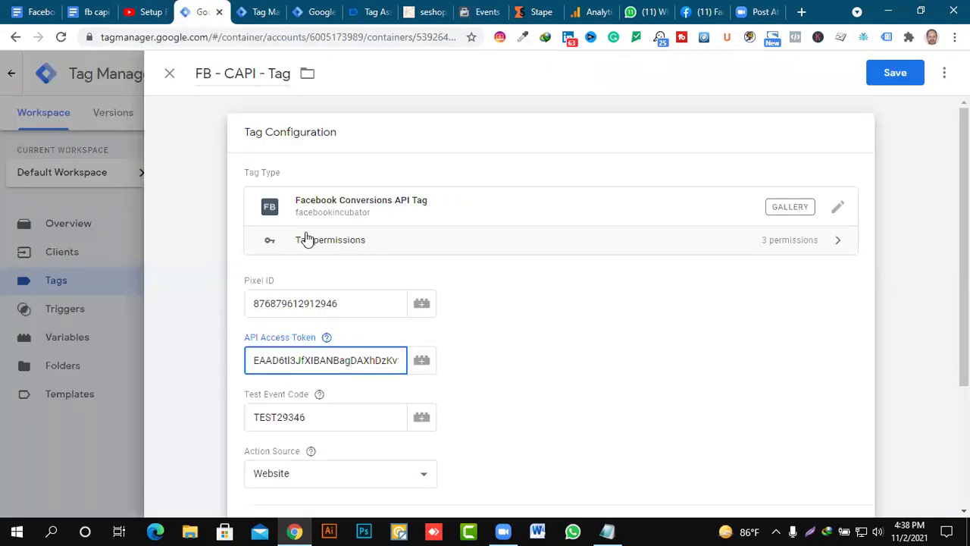
{"action": "left_click", "coordinate": [317, 423]}
{"action": "double_click", "coordinate": [317, 423]}
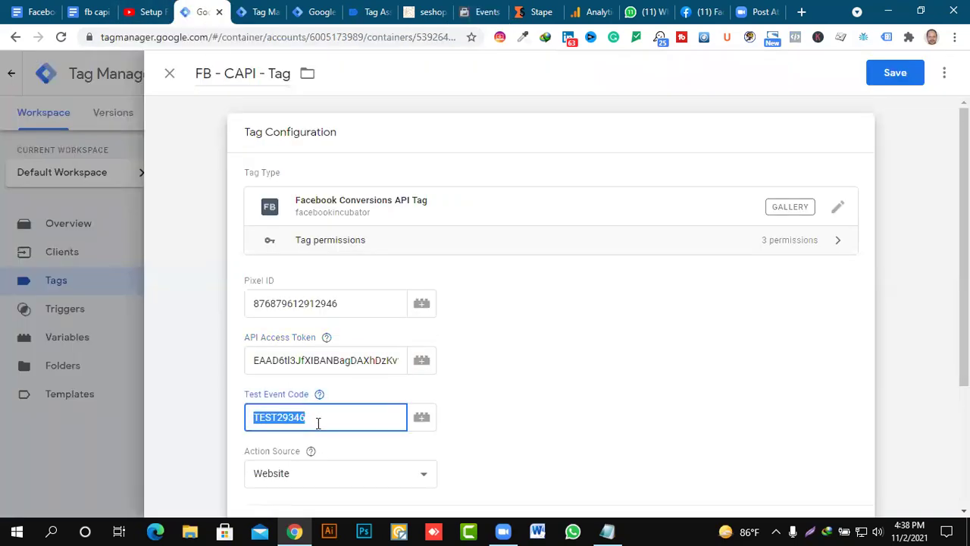
{"action": "left_click", "coordinate": [317, 423]}
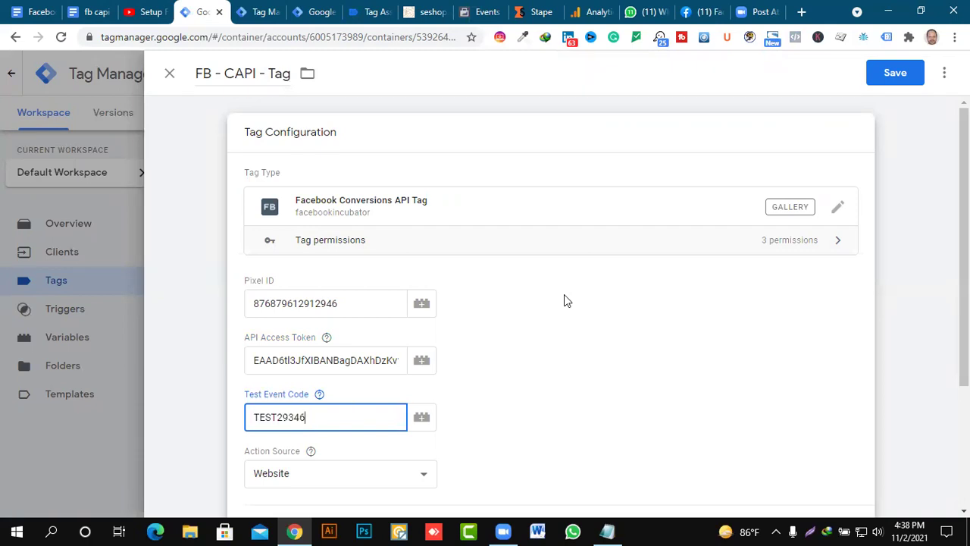
{"action": "scroll", "coordinate": [564, 296], "scroll_direction": "down", "scroll_amount": 3}
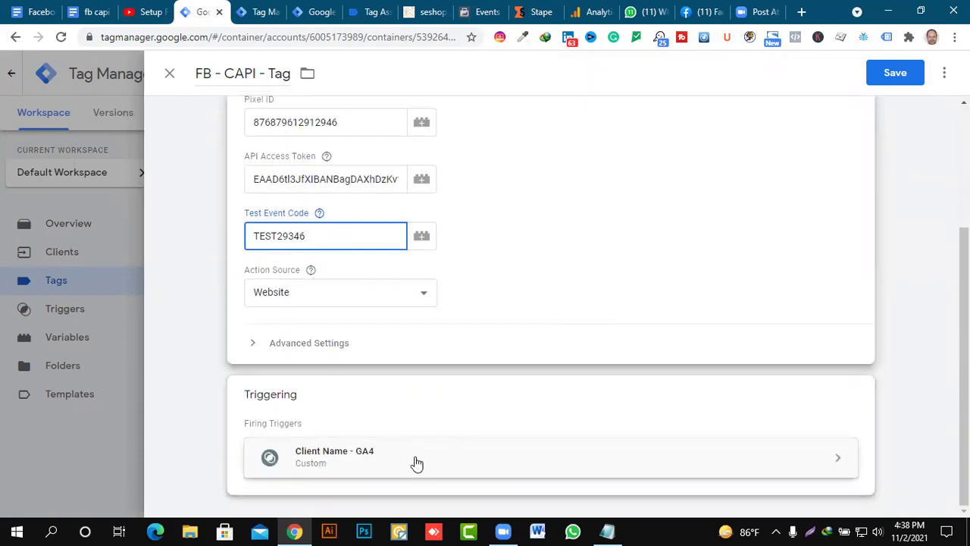
{"action": "left_click", "coordinate": [892, 73]}
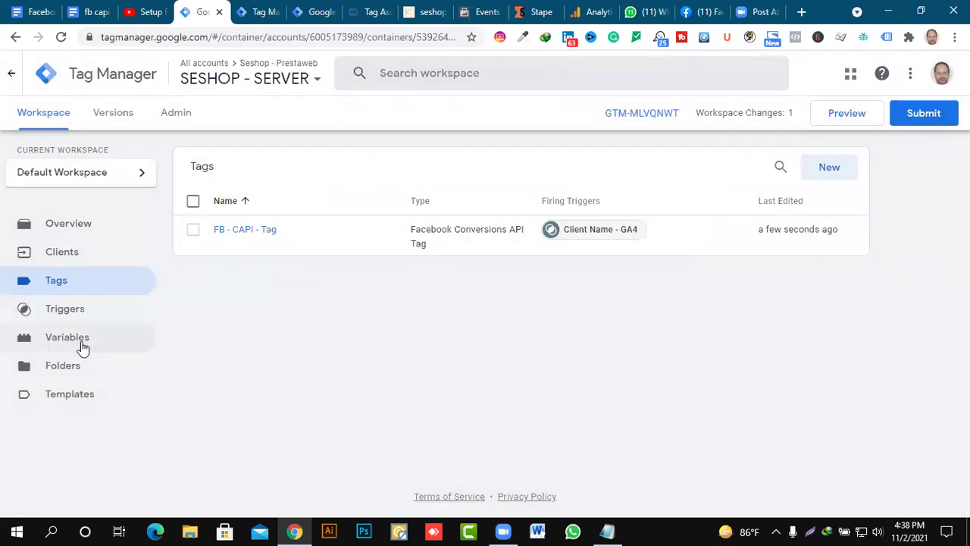
Review the server container's triggers and publish its workspace changes with the version name and description left blank.
{"action": "left_click", "coordinate": [65, 309]}
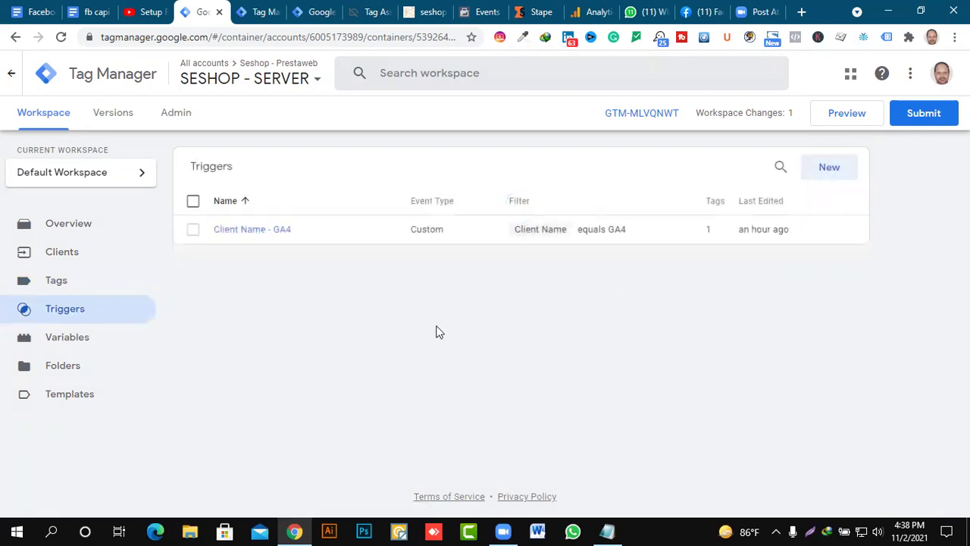
{"action": "left_click", "coordinate": [922, 114]}
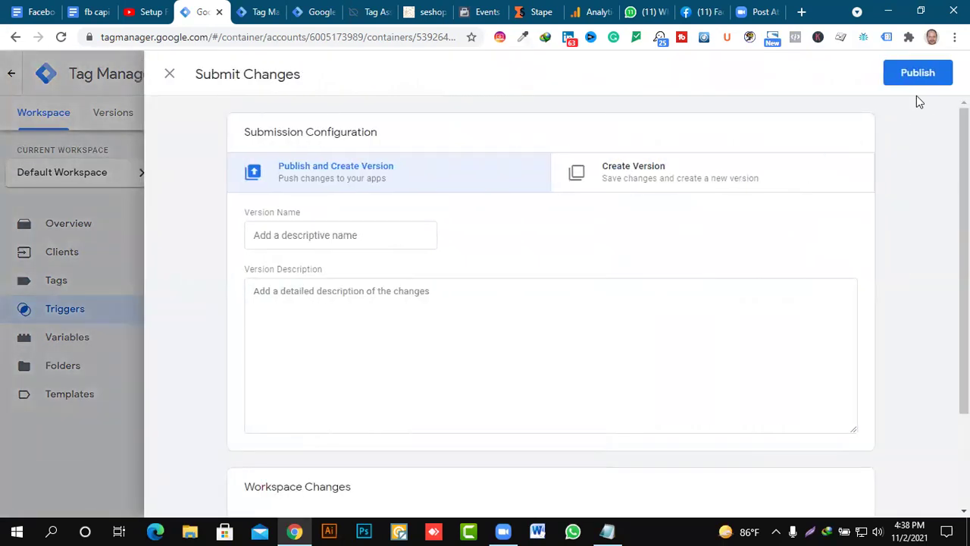
{"action": "left_click", "coordinate": [920, 74]}
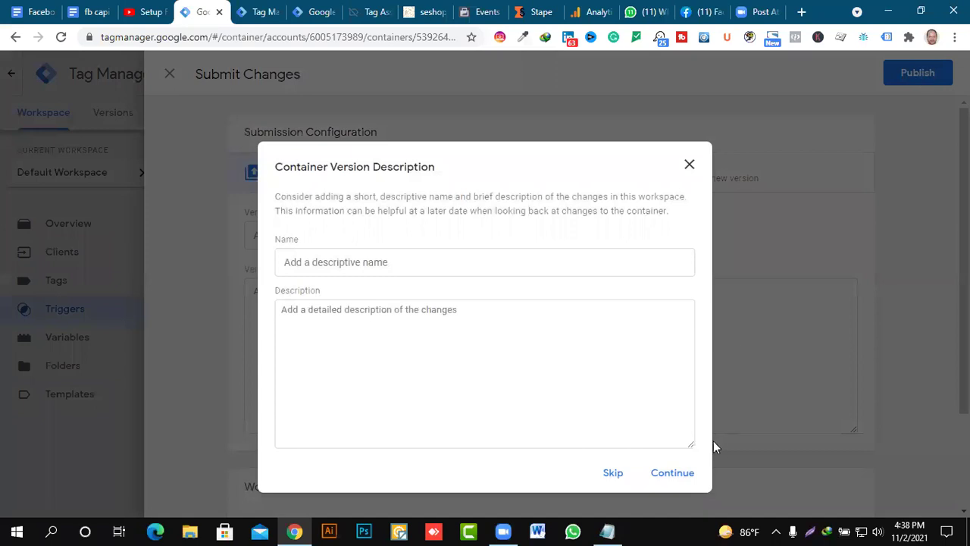
{"action": "left_click", "coordinate": [671, 475]}
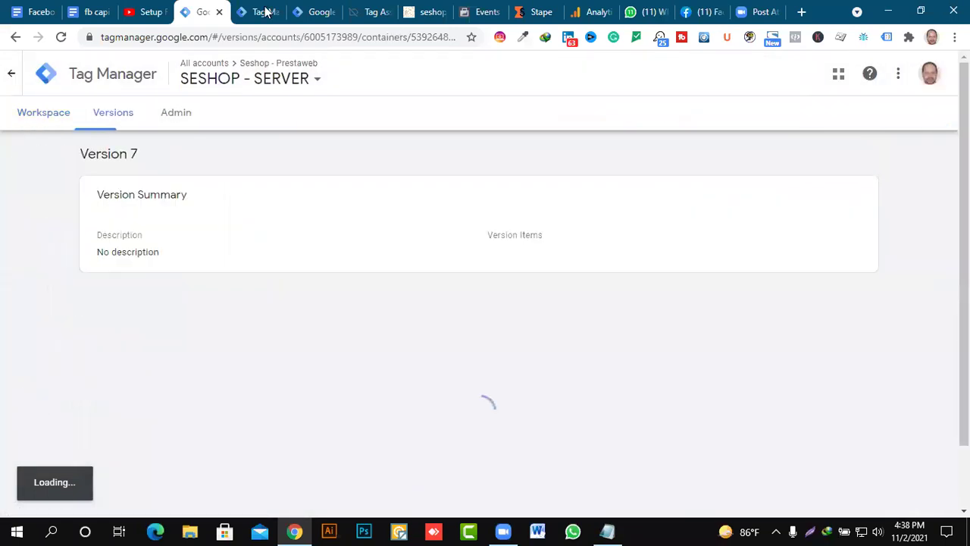
Close the old server preview, the disconnected Tag Assistant session and the shop's order page.
{"action": "left_click", "coordinate": [266, 11]}
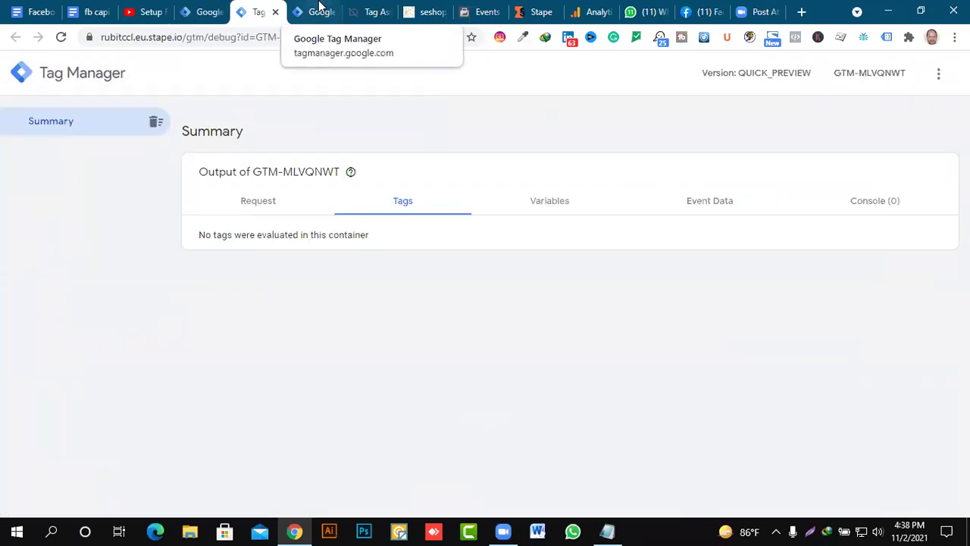
{"action": "left_click", "coordinate": [275, 13]}
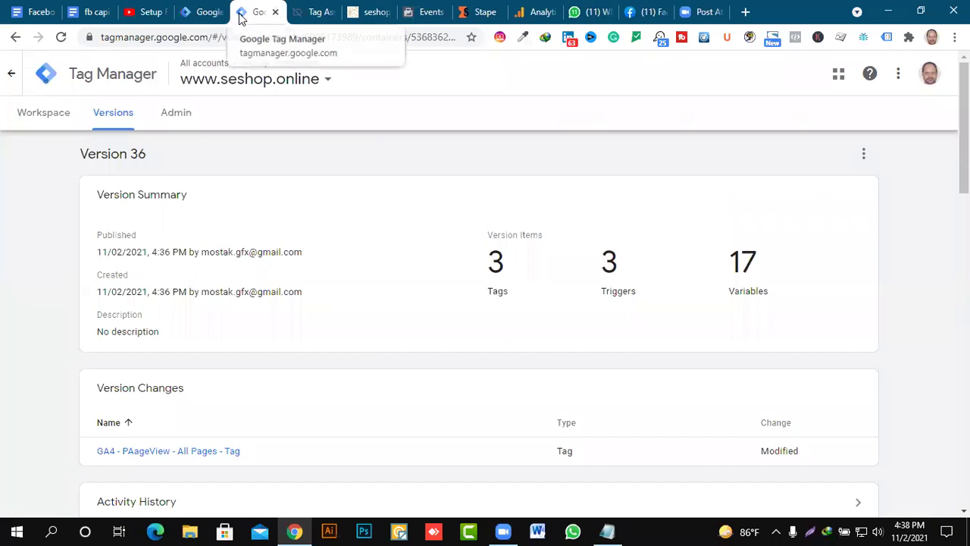
{"action": "left_click", "coordinate": [329, 13]}
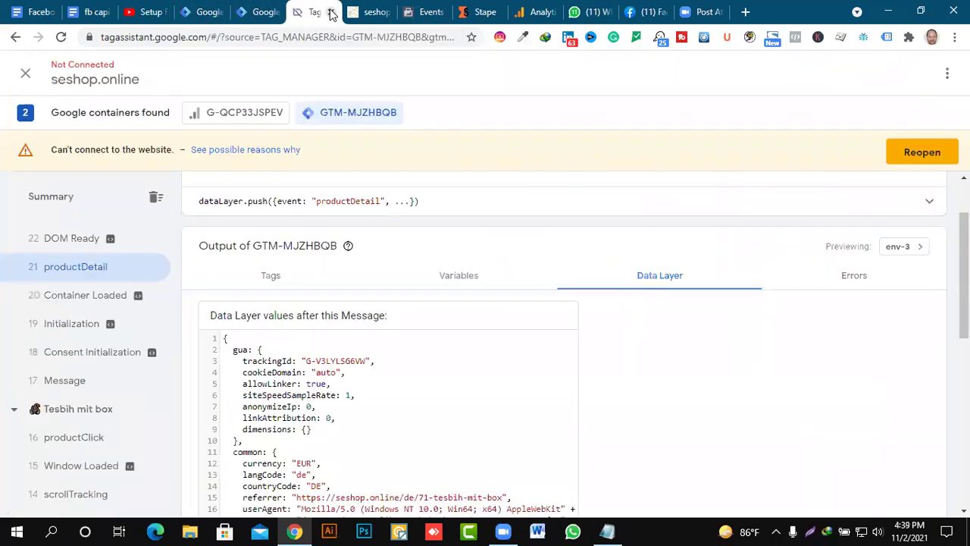
{"action": "left_click", "coordinate": [331, 12]}
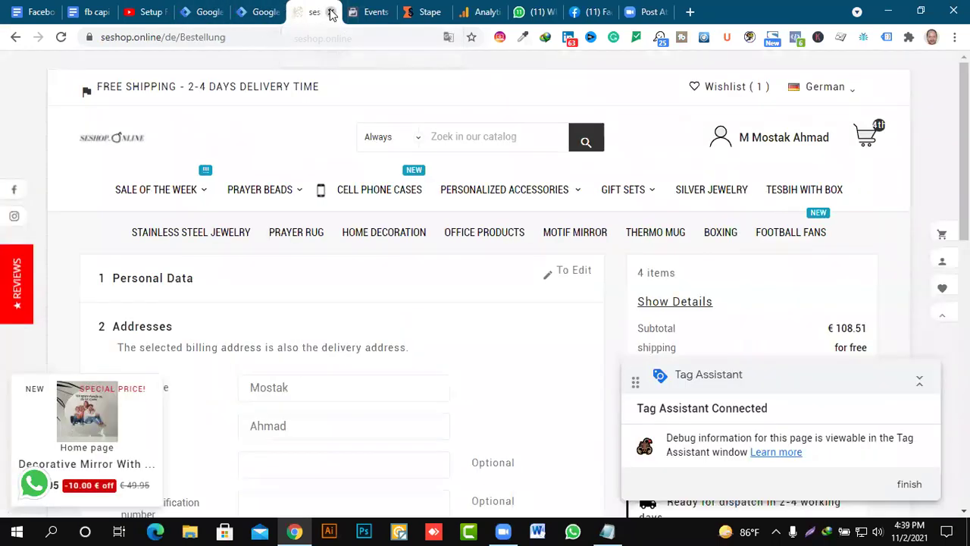
{"action": "left_click", "coordinate": [330, 12]}
Return to the SESHOP - SERVER container's workspace and start a fresh preview of it.
{"action": "left_click", "coordinate": [281, 12]}
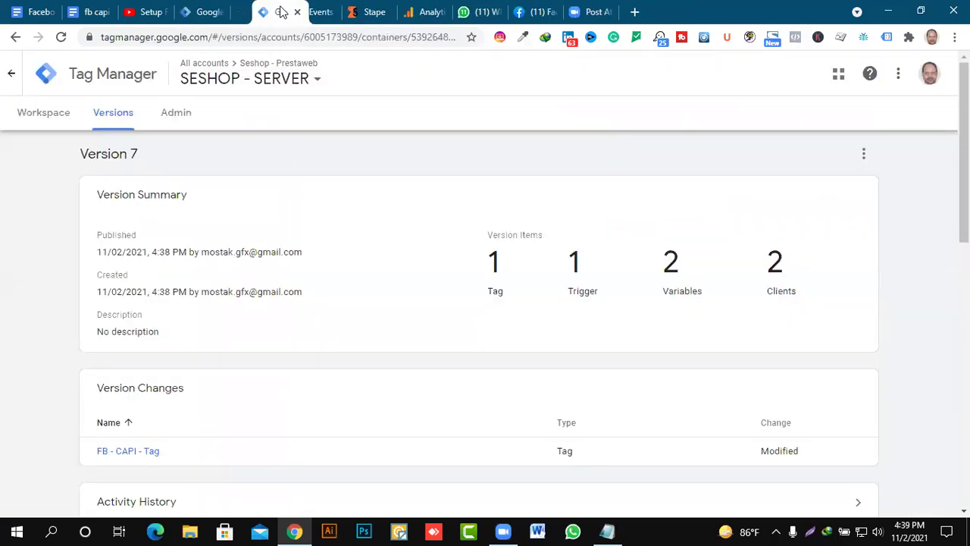
{"action": "left_click", "coordinate": [47, 119]}
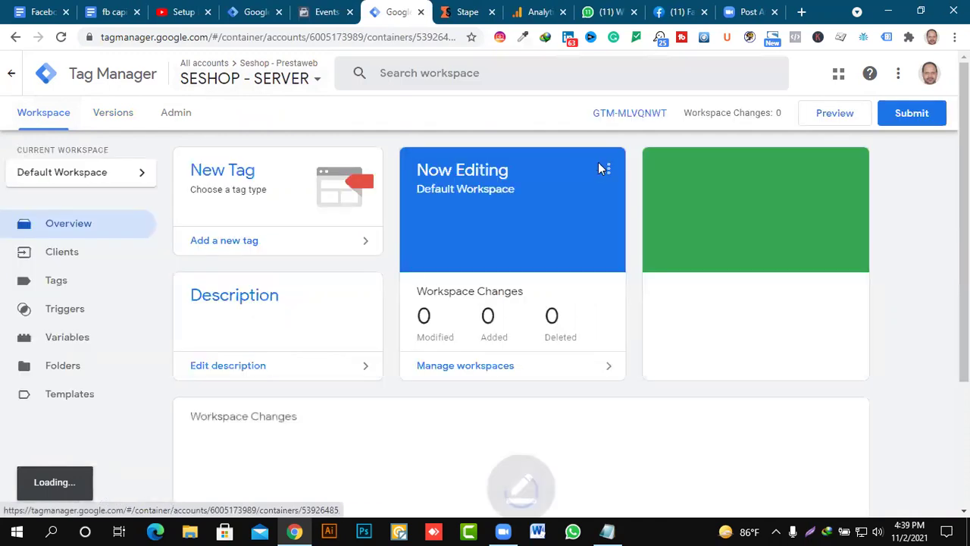
{"action": "left_click", "coordinate": [845, 121]}
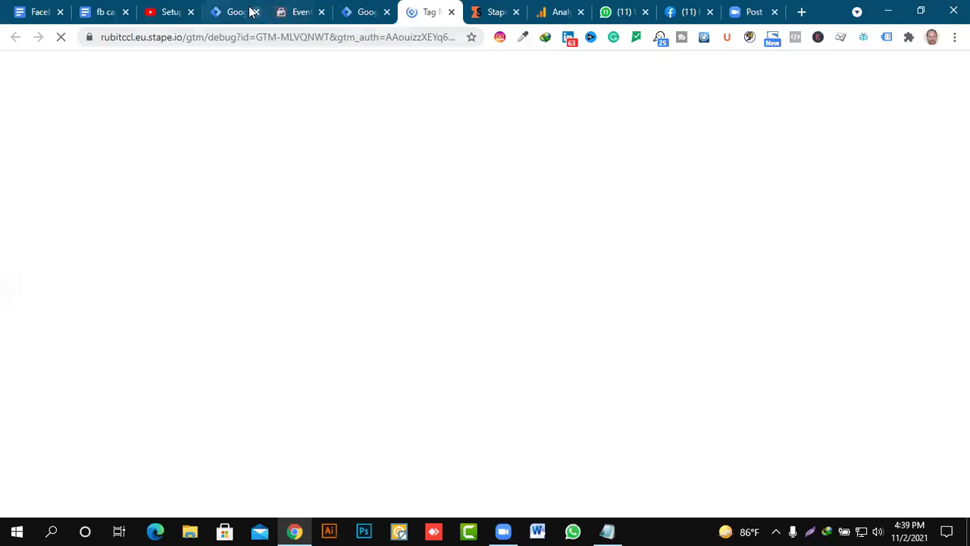
{"action": "left_click", "coordinate": [237, 12]}
{"action": "left_click", "coordinate": [51, 123]}
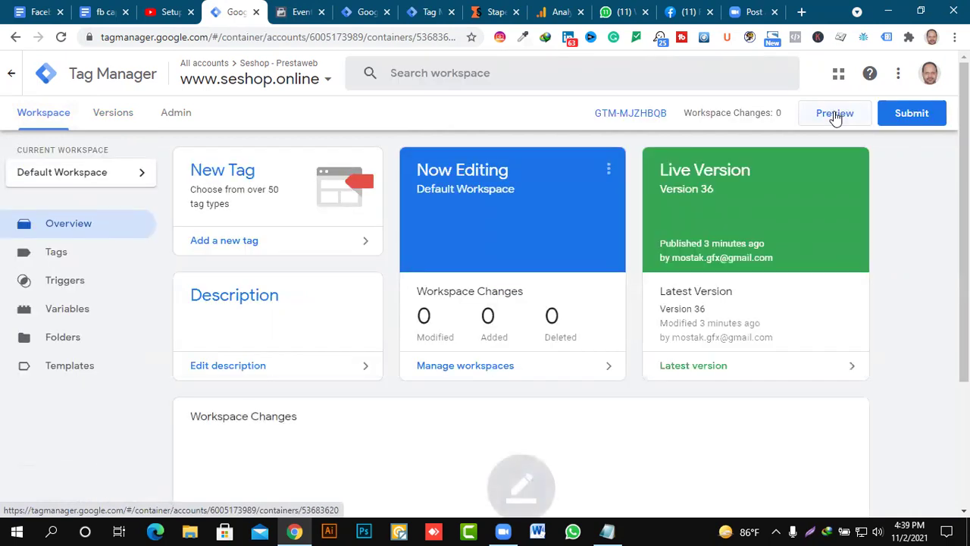
{"action": "left_click", "coordinate": [834, 113]}
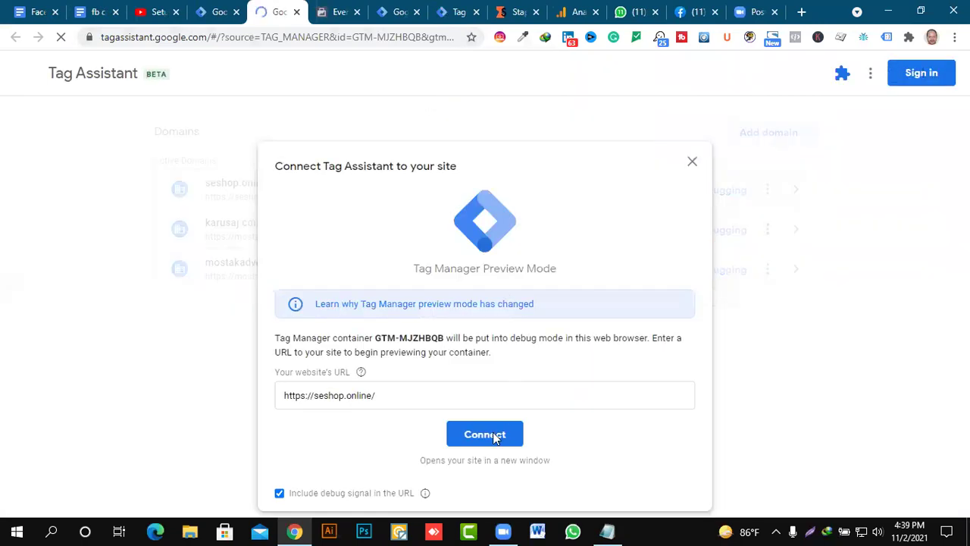
{"action": "left_click", "coordinate": [494, 436]}
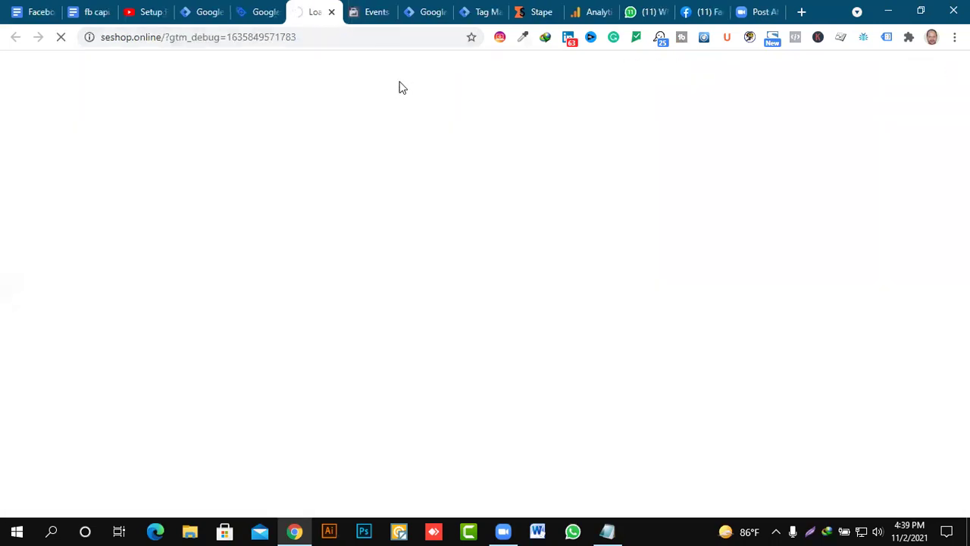
{"action": "left_click", "coordinate": [265, 16]}
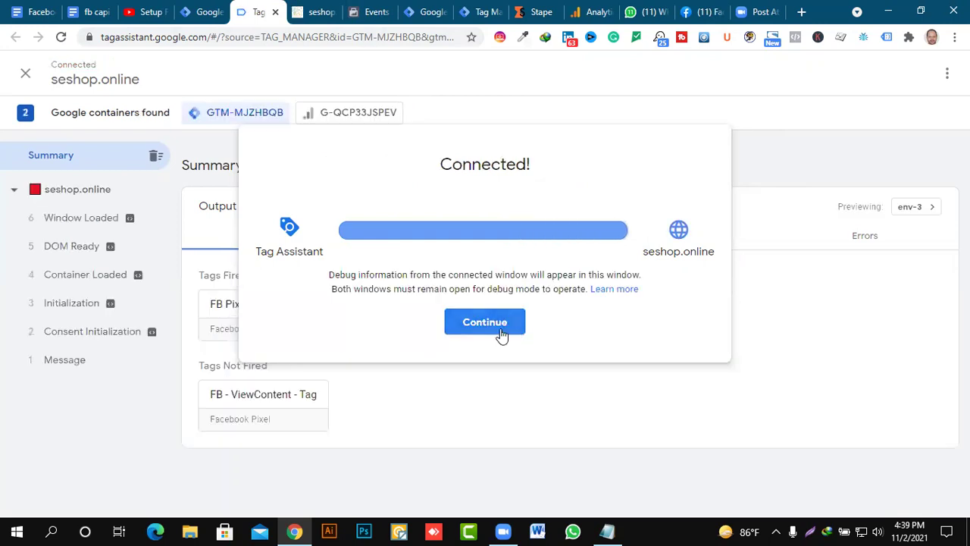
{"action": "left_click", "coordinate": [500, 326]}
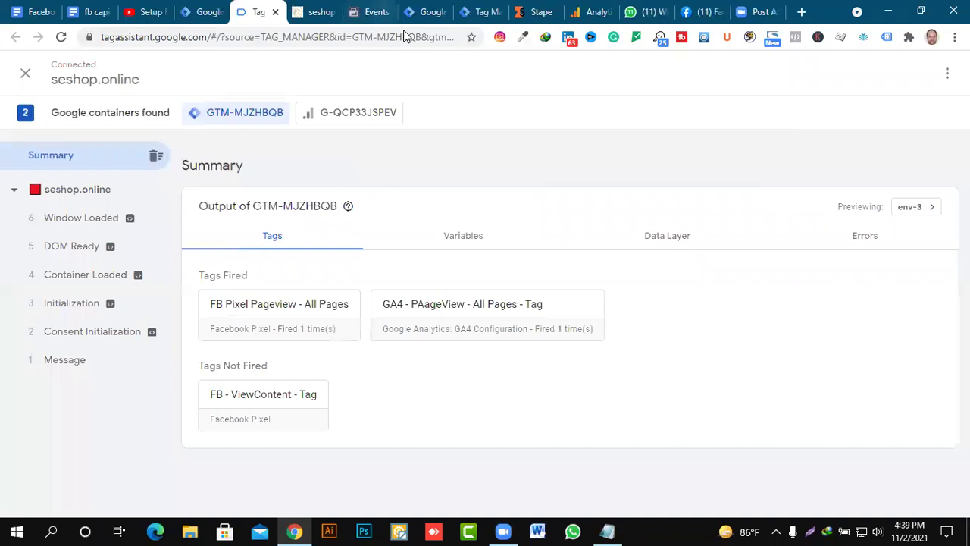
Check the fired tags in the server preview, the pixel's received test events and the web container's Tag Assistant summary.
{"action": "left_click", "coordinate": [479, 11]}
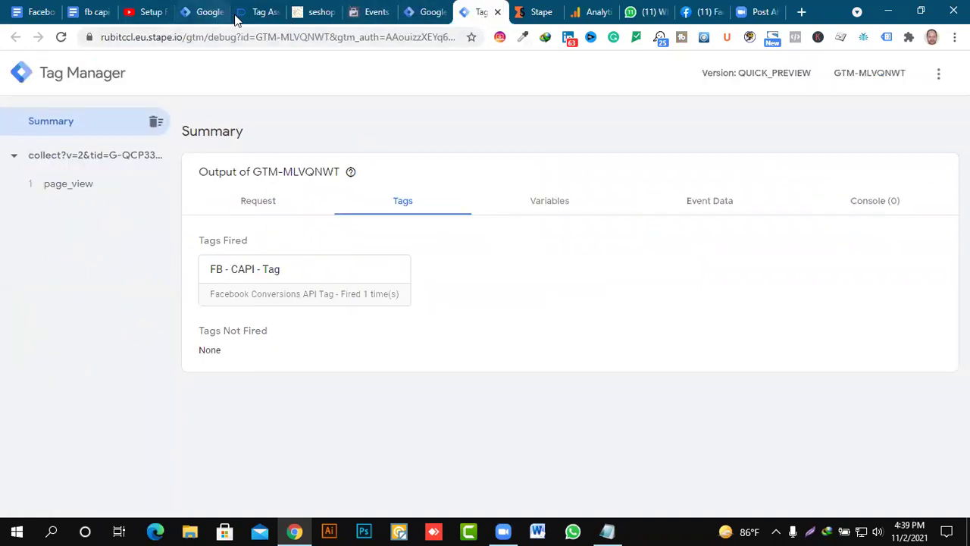
{"action": "left_click", "coordinate": [375, 12]}
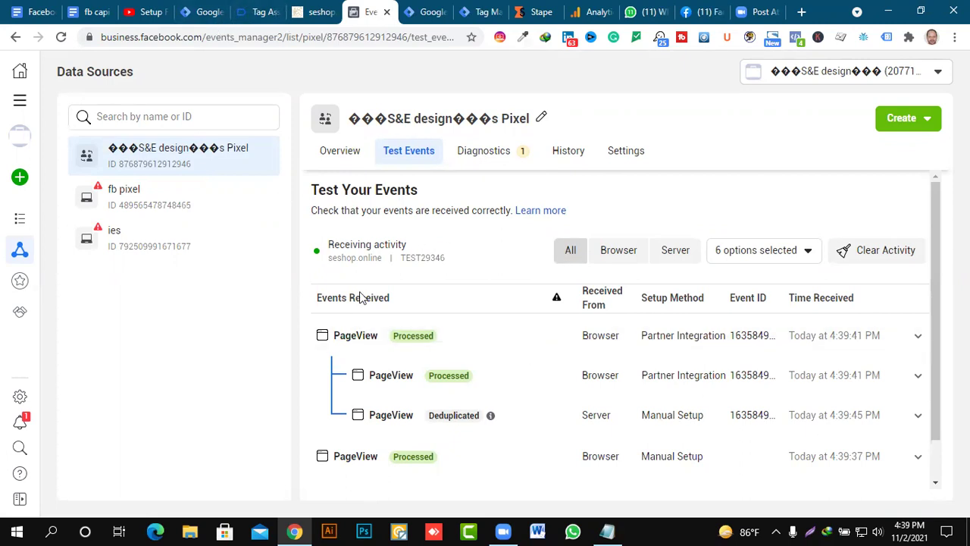
{"action": "left_click", "coordinate": [257, 14]}
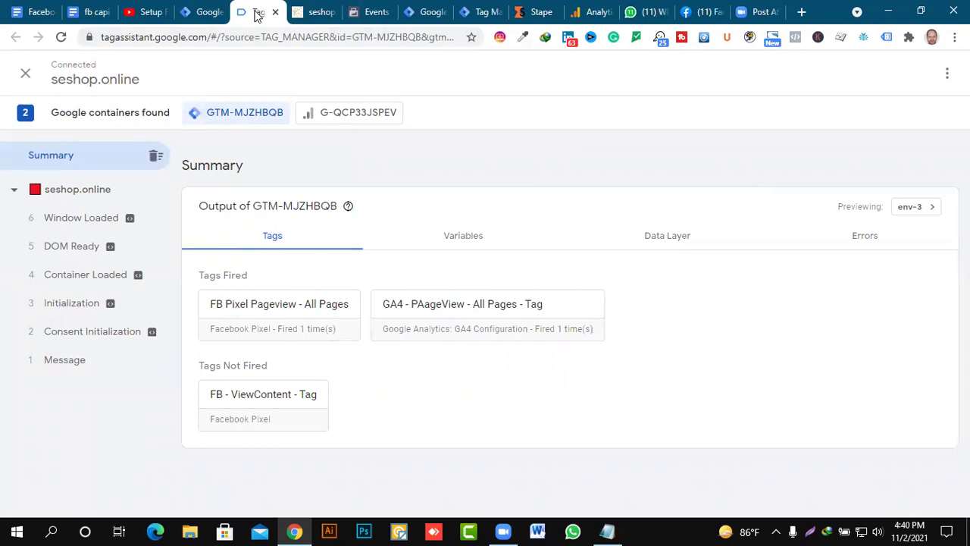
Open the web container's FB - ViewContent - Tag and examine its pixel ID, event name and consent settings.
{"action": "left_click", "coordinate": [203, 12]}
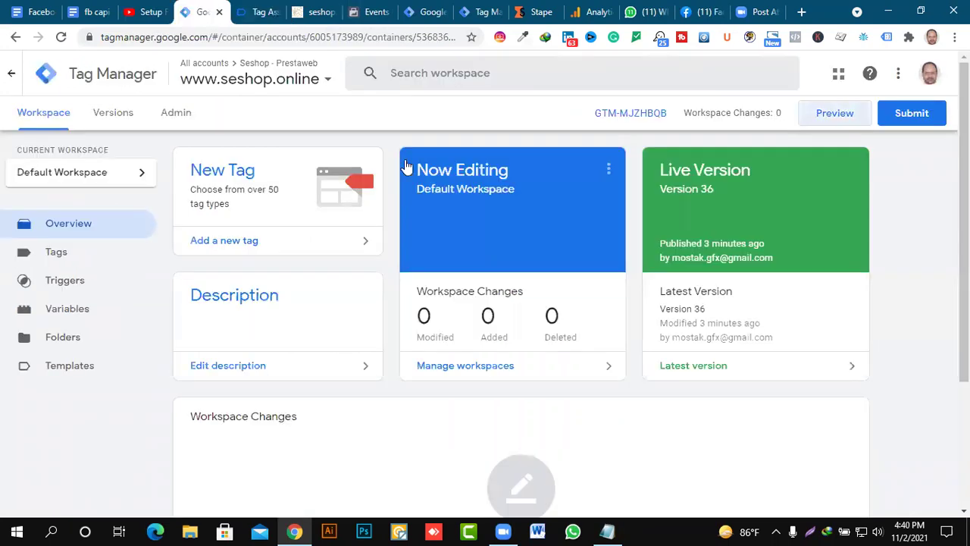
{"action": "left_click", "coordinate": [64, 261]}
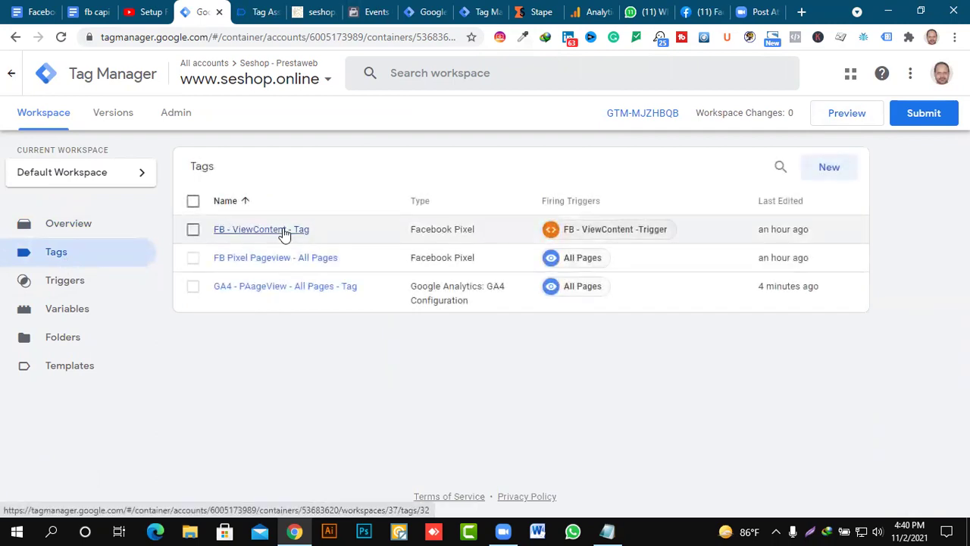
{"action": "left_click", "coordinate": [284, 230]}
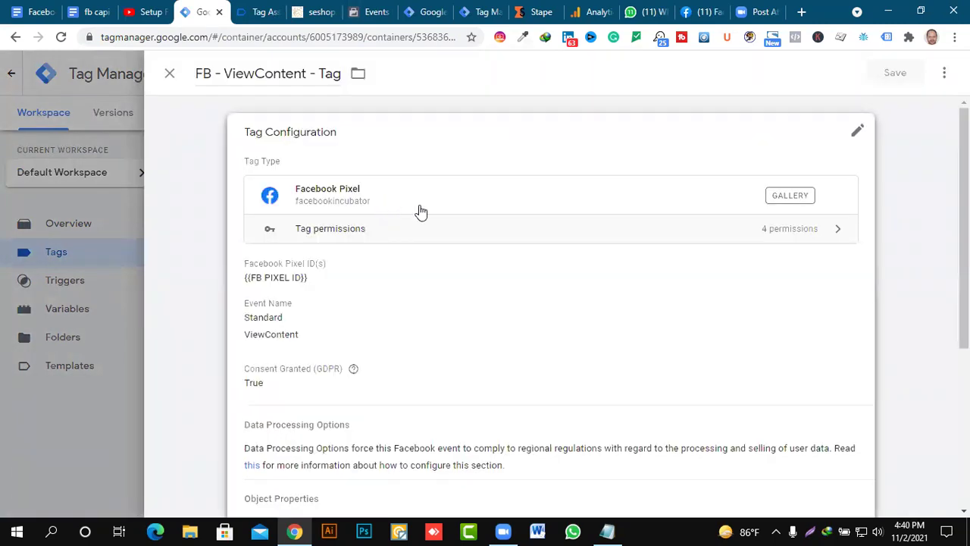
{"action": "left_click", "coordinate": [452, 292]}
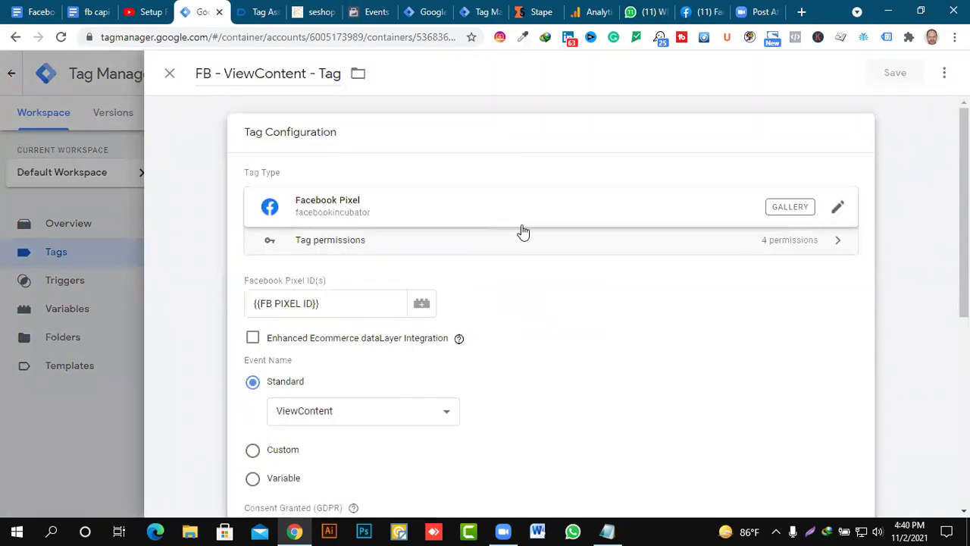
{"action": "scroll", "coordinate": [523, 232], "scroll_direction": "down", "scroll_amount": 4}
{"action": "scroll", "coordinate": [525, 232], "scroll_direction": "down", "scroll_amount": 1}
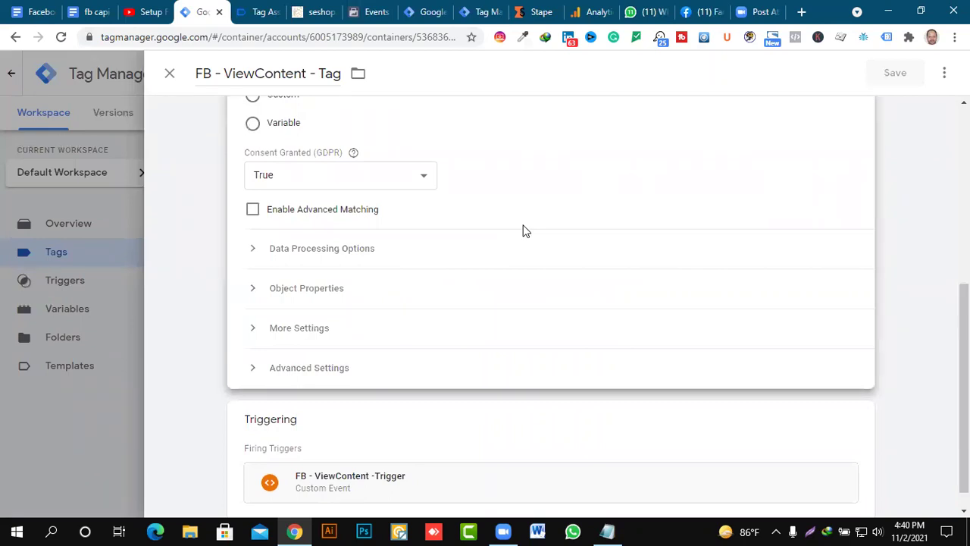
Examine the ViewContent tag's event ID under More Settings and the event name of its firing trigger.
{"action": "left_click", "coordinate": [255, 330]}
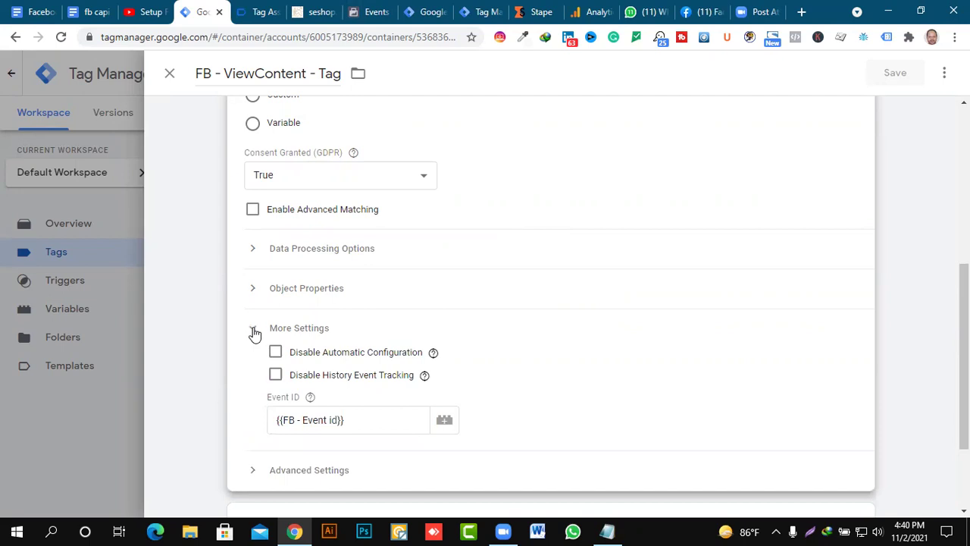
{"action": "scroll", "coordinate": [581, 281], "scroll_direction": "down", "scroll_amount": 3}
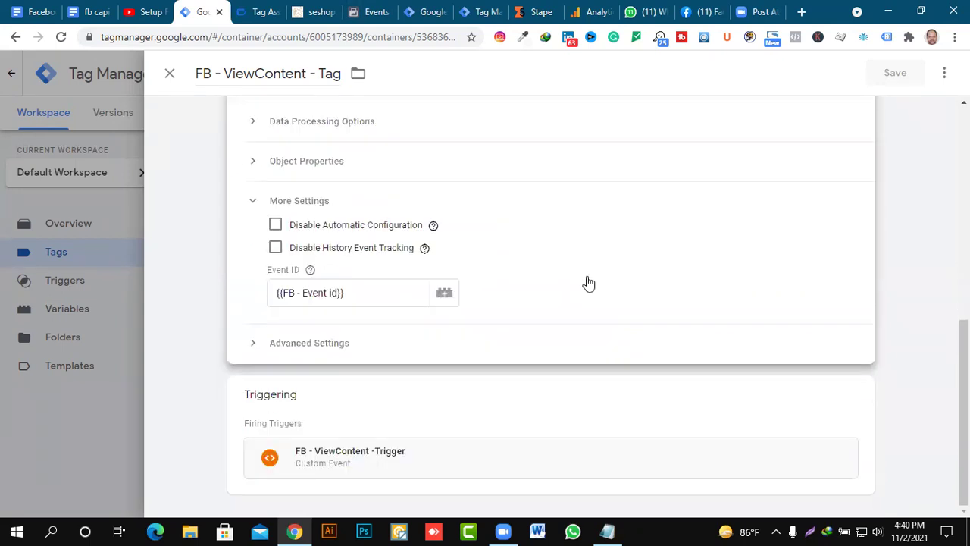
{"action": "left_click", "coordinate": [429, 466]}
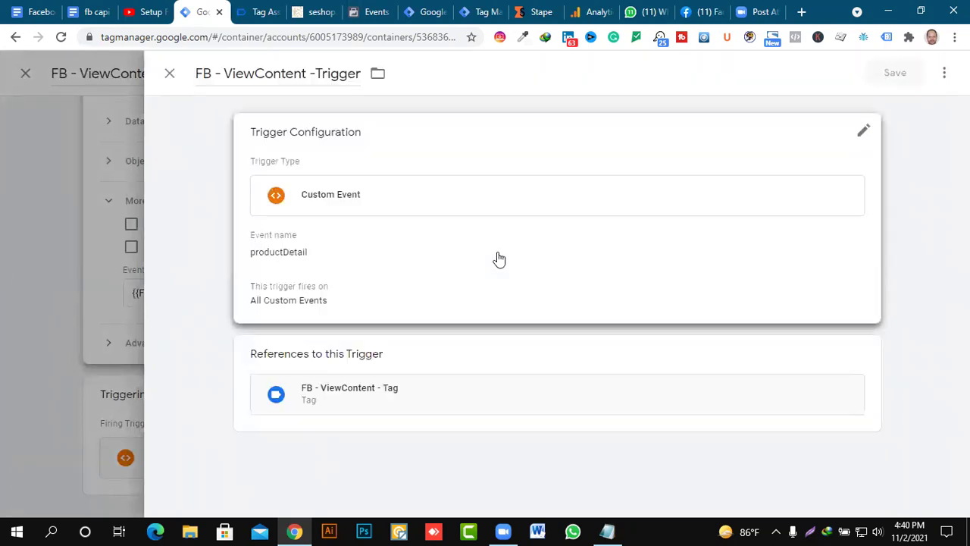
{"action": "left_click", "coordinate": [394, 252]}
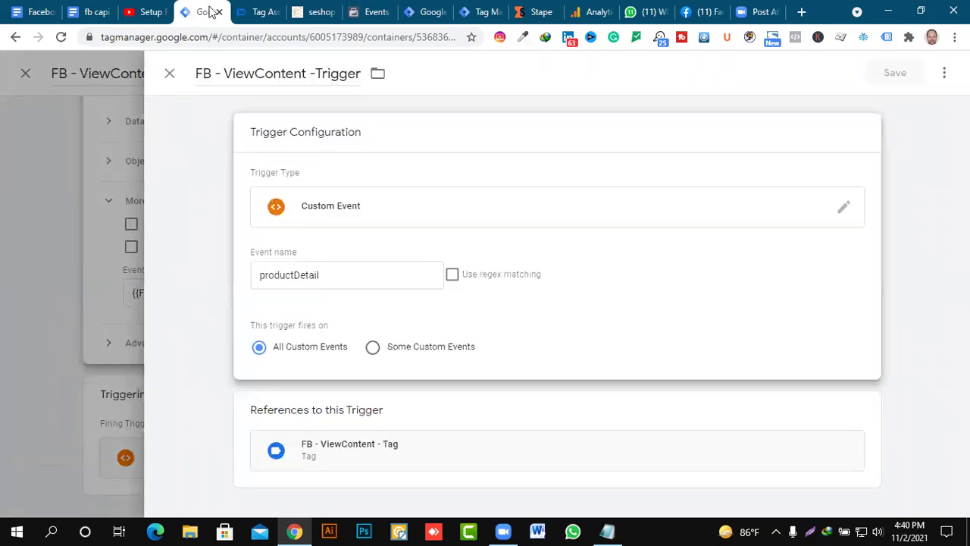
In the connected seshop.online debug session, go to the Silber Schmuck category and open the 925 Buchstabenkette product page.
{"action": "left_click", "coordinate": [267, 12]}
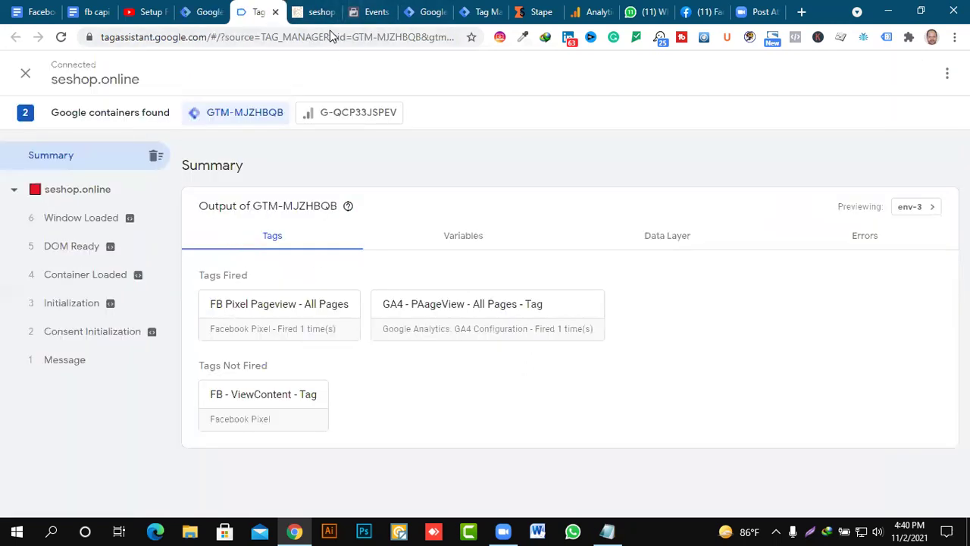
{"action": "left_click", "coordinate": [319, 12]}
{"action": "mouse_move", "coordinate": [506, 220]}
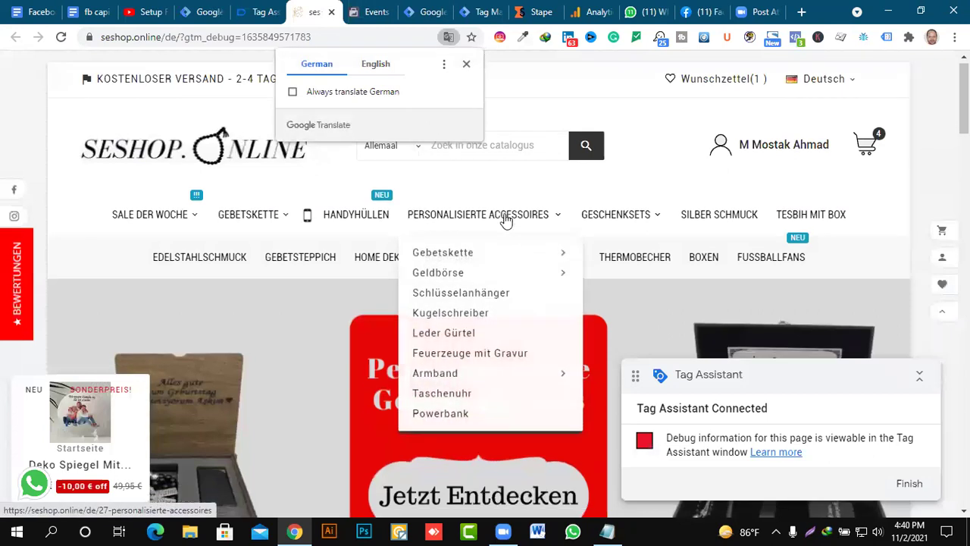
{"action": "scroll", "coordinate": [496, 303], "scroll_direction": "down", "scroll_amount": 5}
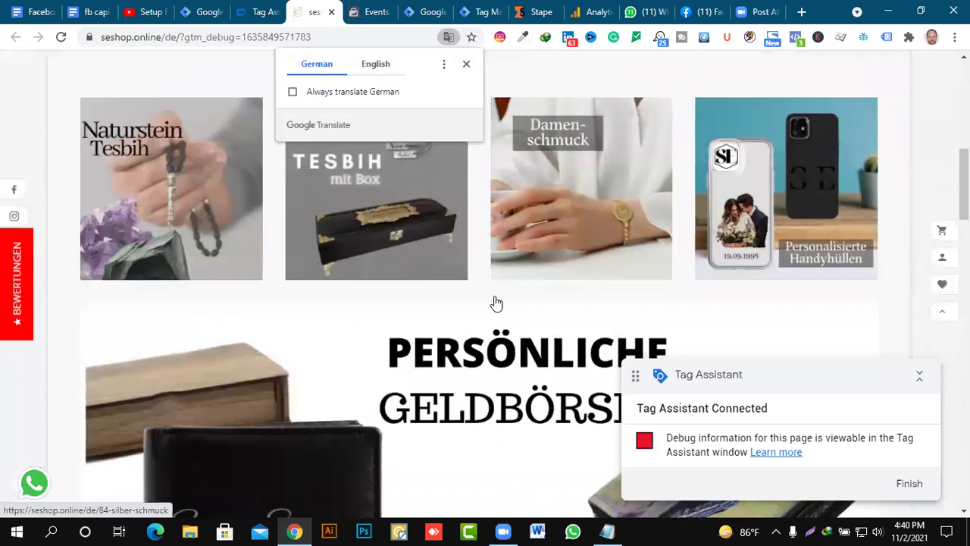
{"action": "left_click", "coordinate": [574, 182]}
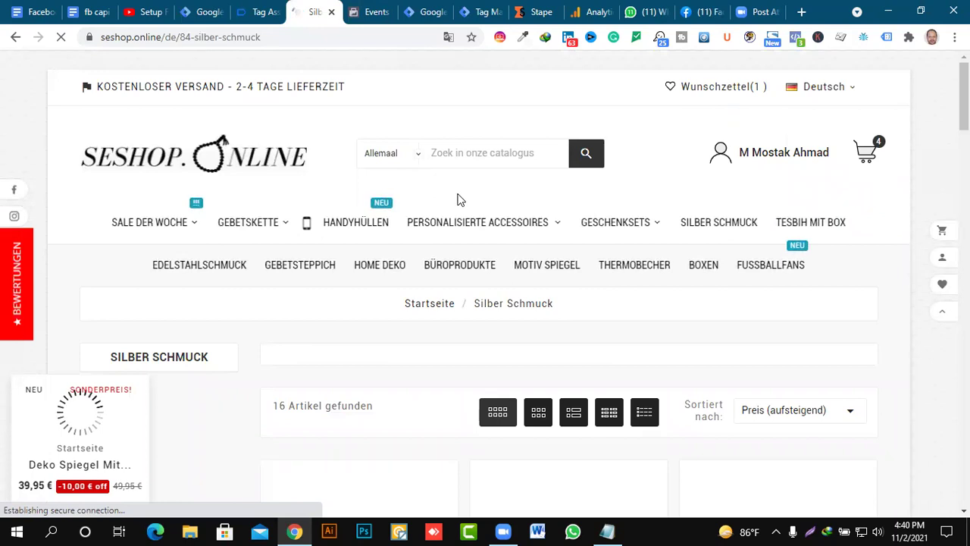
{"action": "scroll", "coordinate": [457, 200], "scroll_direction": "down", "scroll_amount": 10}
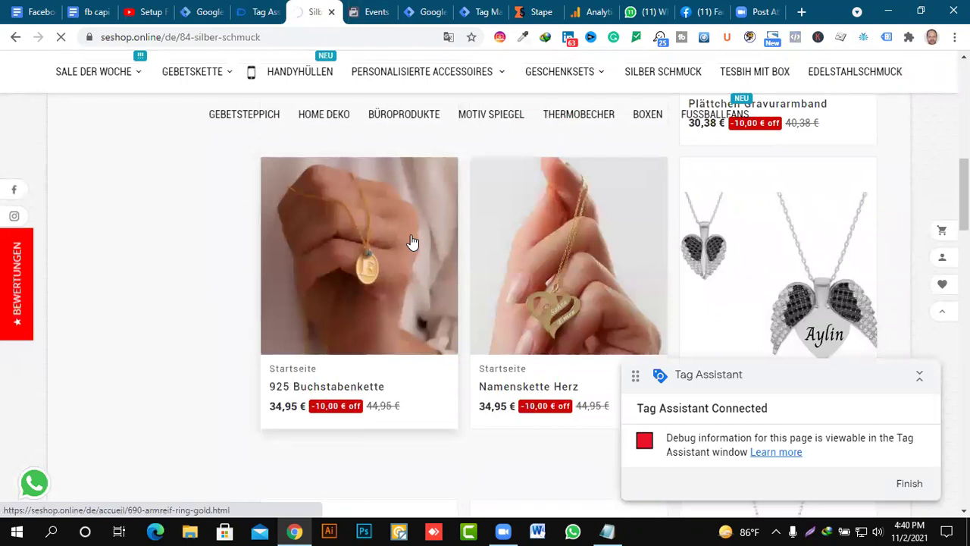
{"action": "left_click", "coordinate": [412, 242]}
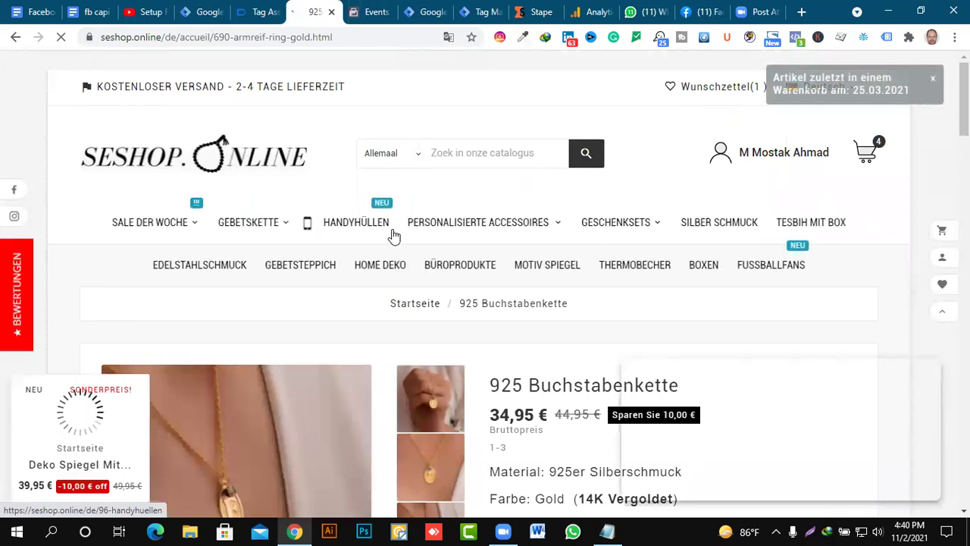
{"action": "scroll", "coordinate": [489, 129], "scroll_direction": "down", "scroll_amount": 6}
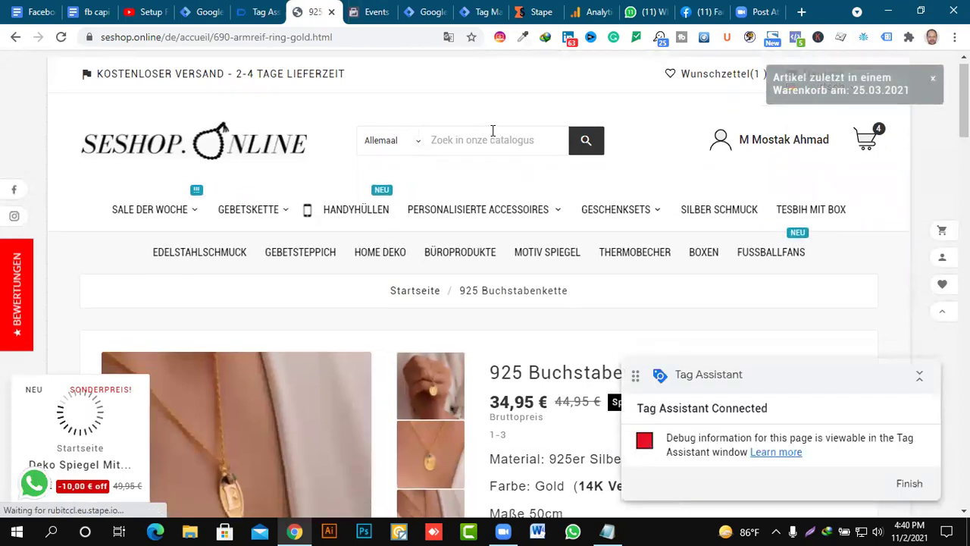
From the 925 Buchstabenkette page, open the Edelstahl Thermobecher Mit Wunschlogo product page and look through it.
{"action": "scroll", "coordinate": [493, 138], "scroll_direction": "down", "scroll_amount": 3}
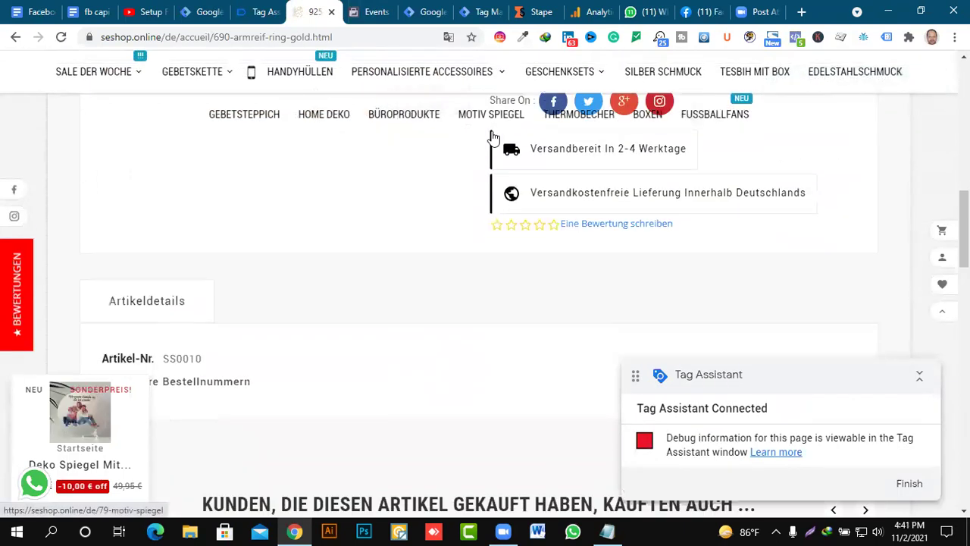
{"action": "scroll", "coordinate": [492, 139], "scroll_direction": "down", "scroll_amount": 6}
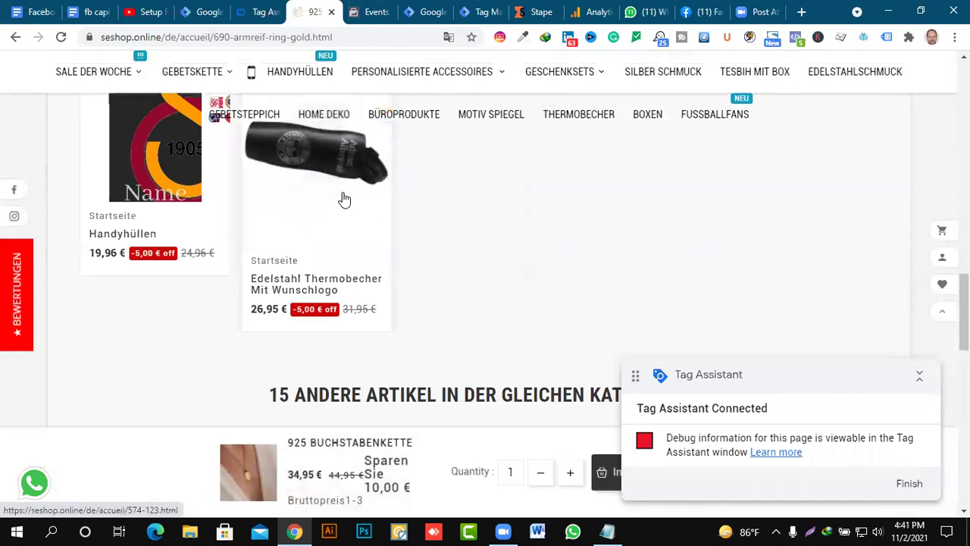
{"action": "left_click", "coordinate": [342, 199]}
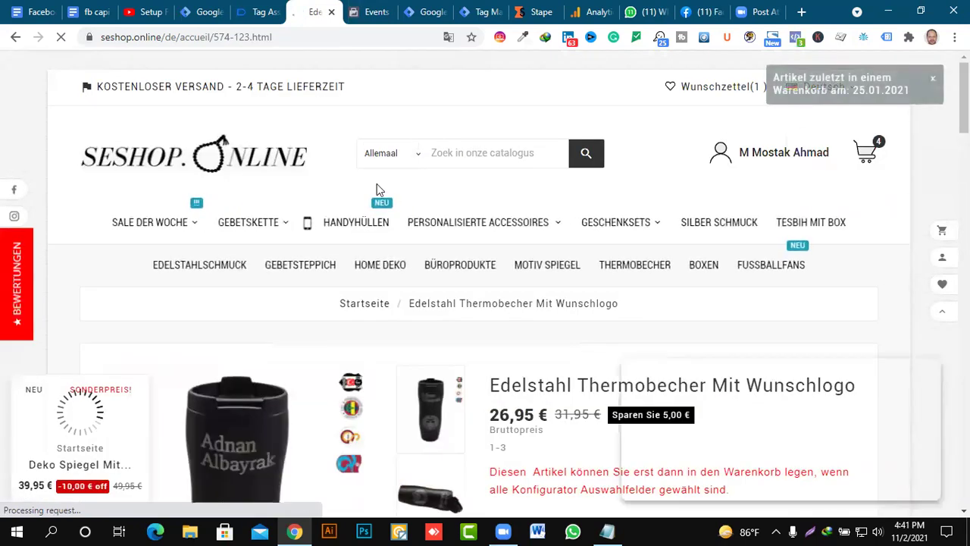
{"action": "scroll", "coordinate": [501, 152], "scroll_direction": "down", "scroll_amount": 5}
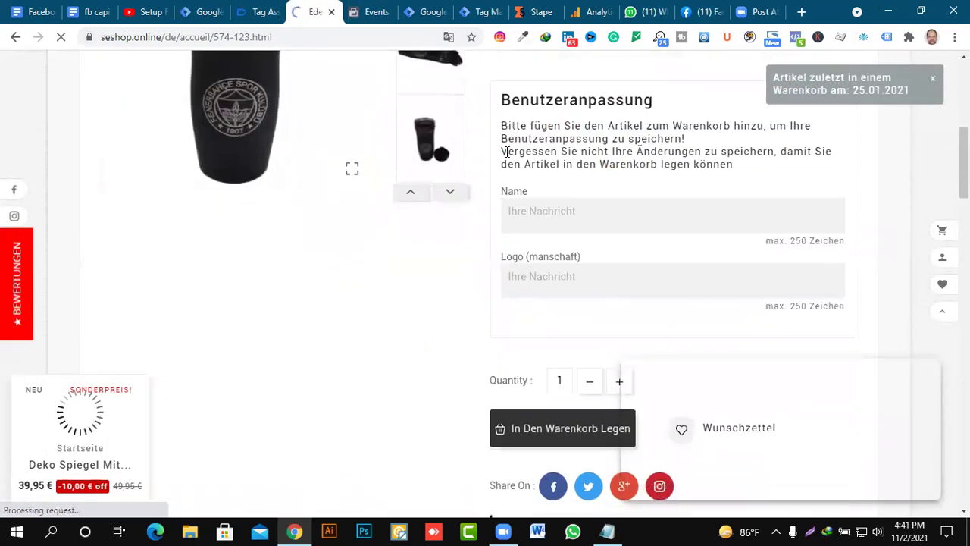
{"action": "scroll", "coordinate": [516, 156], "scroll_direction": "up", "scroll_amount": 7}
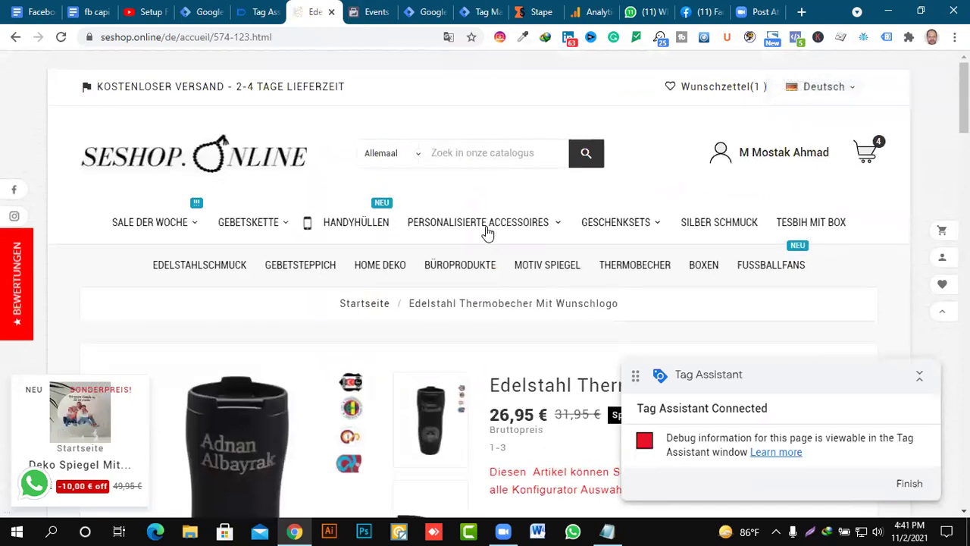
Browse the Home Deko and Büroprodukte categories and open the Besmele Kugelschreiber Mit Wunschgravur Und Box product page.
{"action": "mouse_move", "coordinate": [487, 233]}
{"action": "mouse_move", "coordinate": [474, 258]}
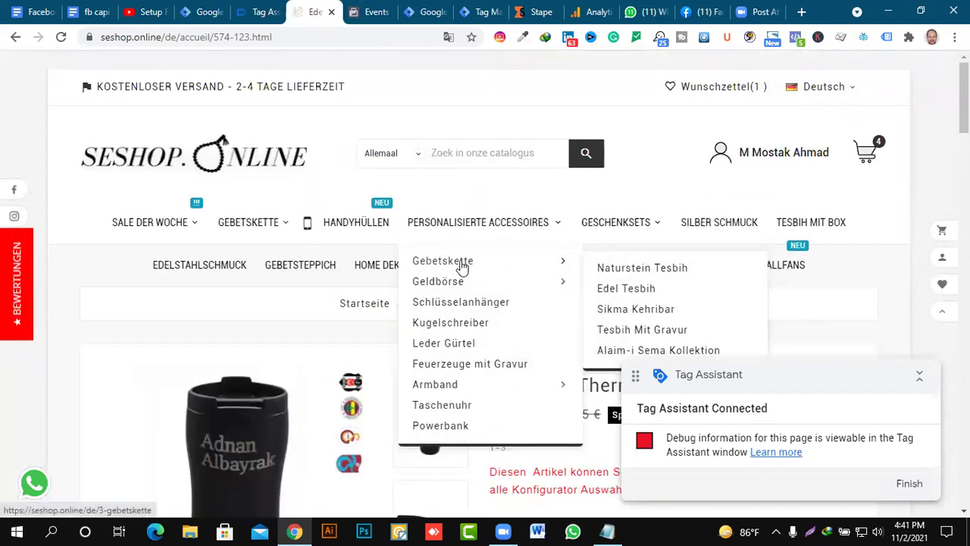
{"action": "left_click", "coordinate": [381, 267]}
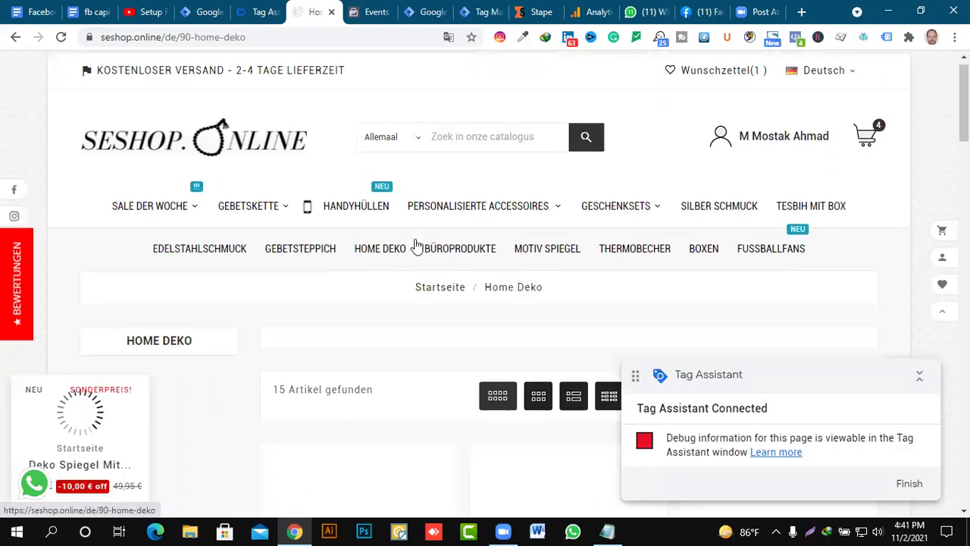
{"action": "scroll", "coordinate": [417, 235], "scroll_direction": "down", "scroll_amount": 8}
{"action": "left_click", "coordinate": [387, 125]}
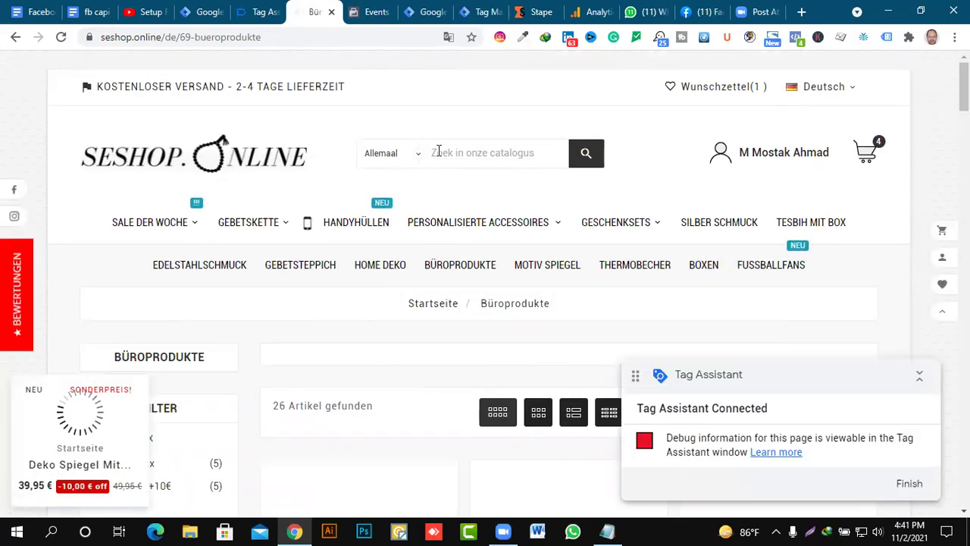
{"action": "scroll", "coordinate": [439, 155], "scroll_direction": "down", "scroll_amount": 4}
{"action": "scroll", "coordinate": [409, 223], "scroll_direction": "down", "scroll_amount": 1}
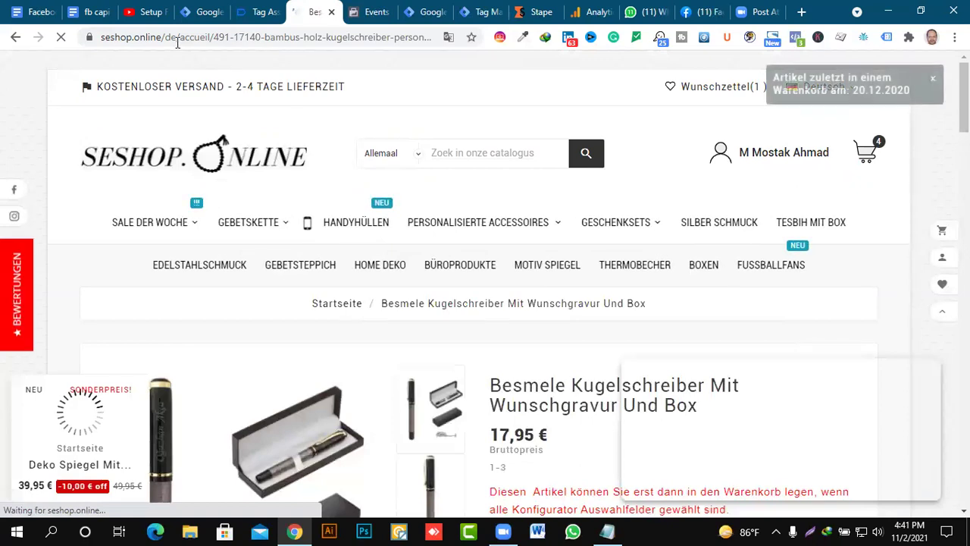
Copy the /accueil/ part of the Besmele Kugelschreiber product page's URL.
{"action": "left_click_drag", "start_coordinate": [179, 36], "coordinate": [213, 36]}
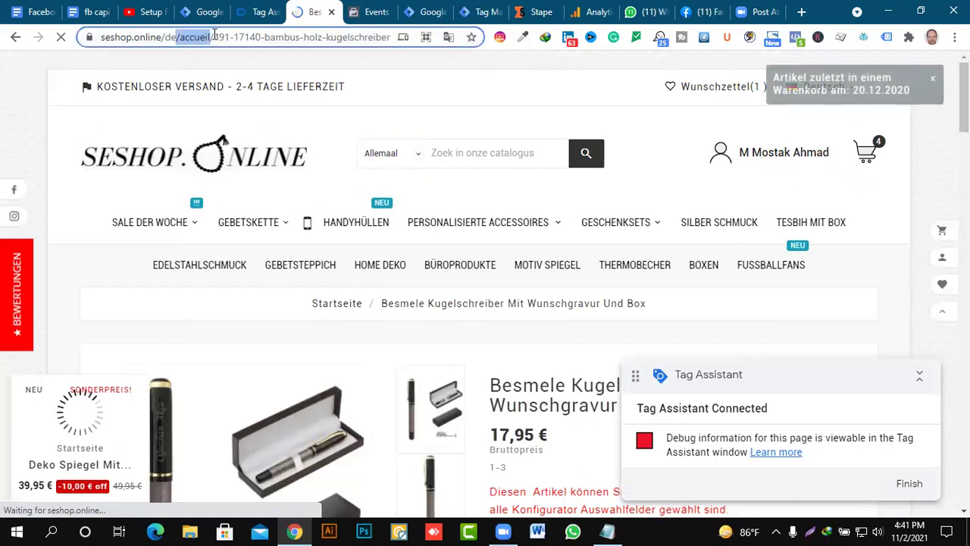
{"action": "right_click", "coordinate": [203, 39]}
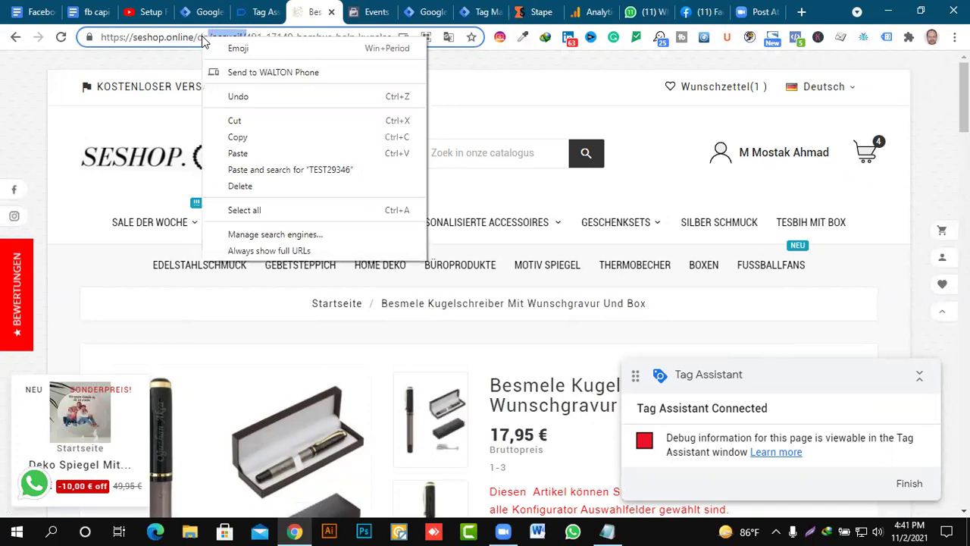
{"action": "left_click", "coordinate": [245, 141]}
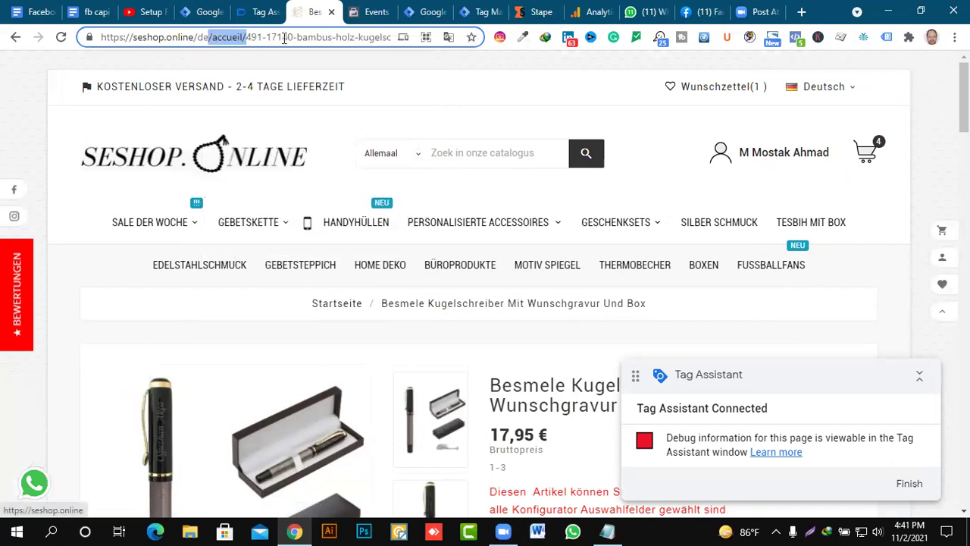
Check the tags fired on the pen page's productDetail event in Tag Assistant and the pixel's received test events.
{"action": "left_click", "coordinate": [266, 11]}
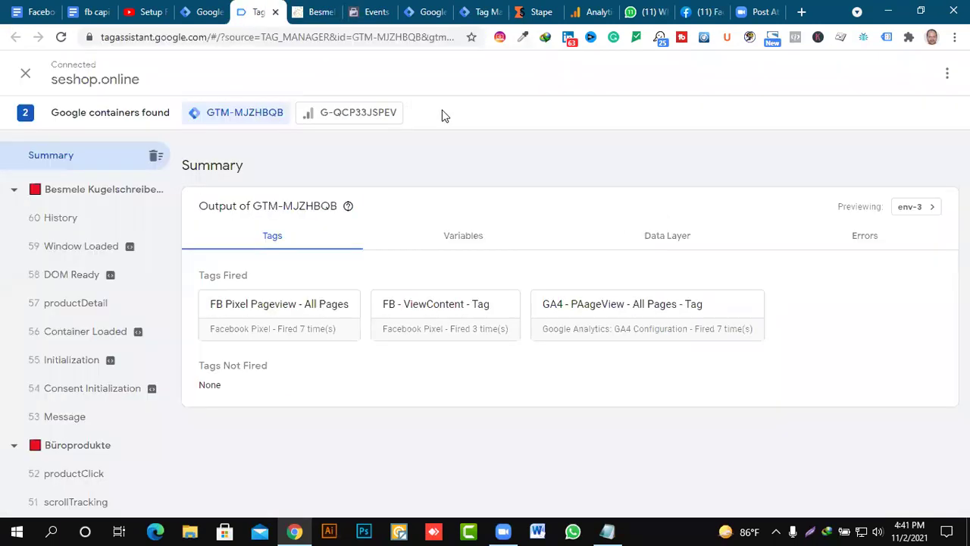
{"action": "left_click", "coordinate": [317, 12]}
{"action": "left_click", "coordinate": [260, 9]}
{"action": "left_click", "coordinate": [89, 307]}
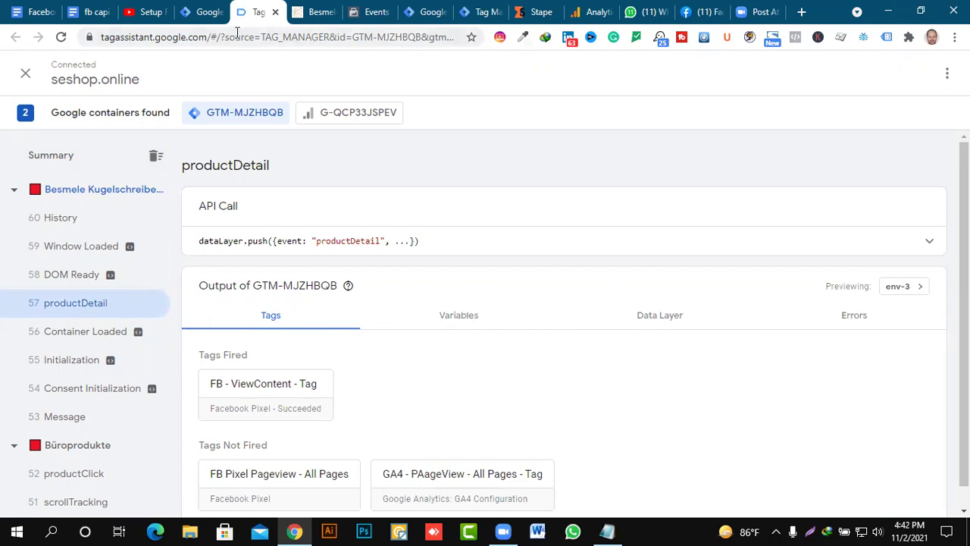
{"action": "scroll", "coordinate": [416, 224], "scroll_direction": "down", "scroll_amount": 1}
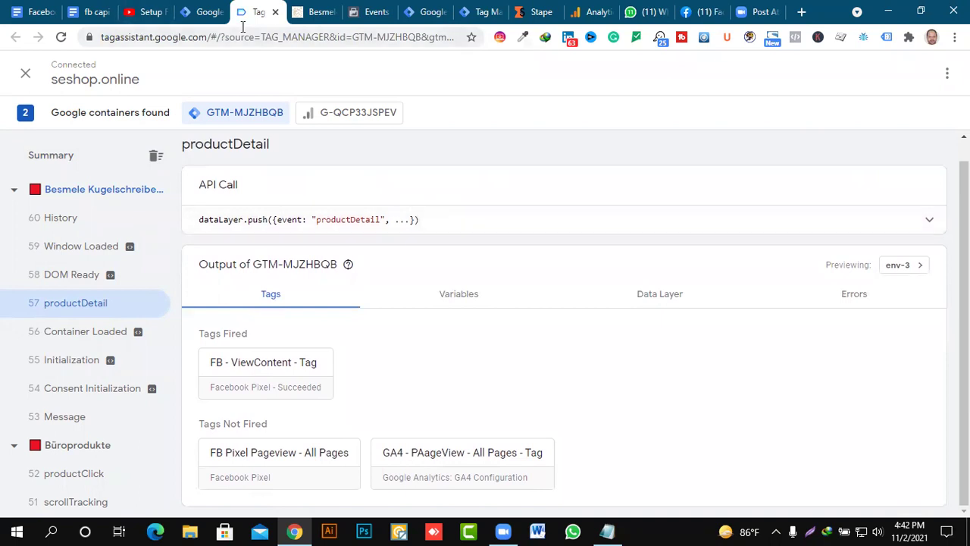
{"action": "left_click", "coordinate": [370, 13]}
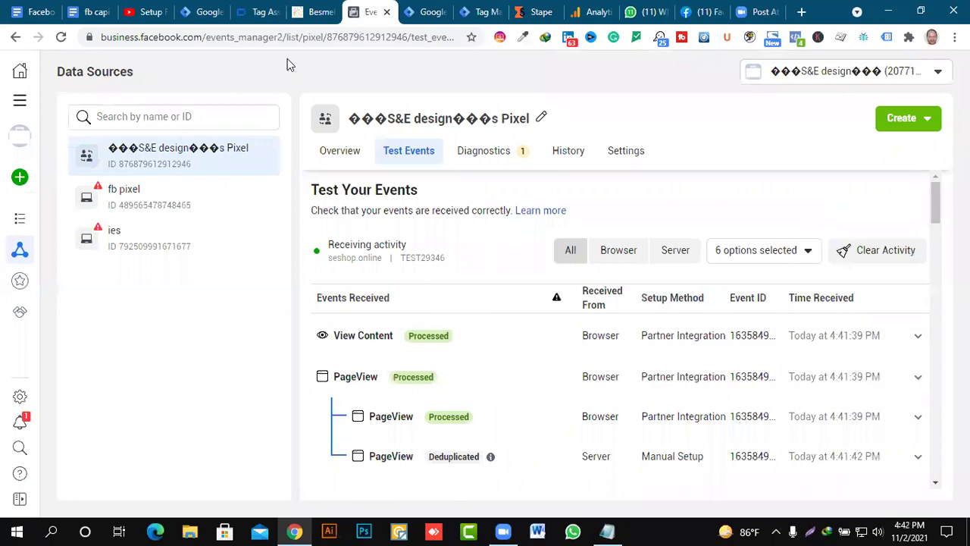
Close the FB - ViewContent -Trigger and its tag to return to the web container's tag list.
{"action": "left_click", "coordinate": [206, 11]}
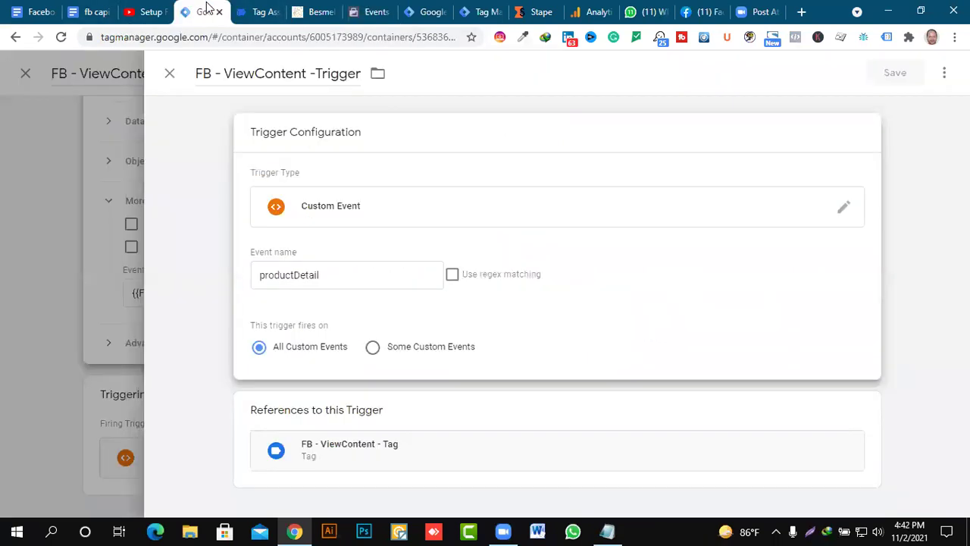
{"action": "left_click", "coordinate": [169, 74]}
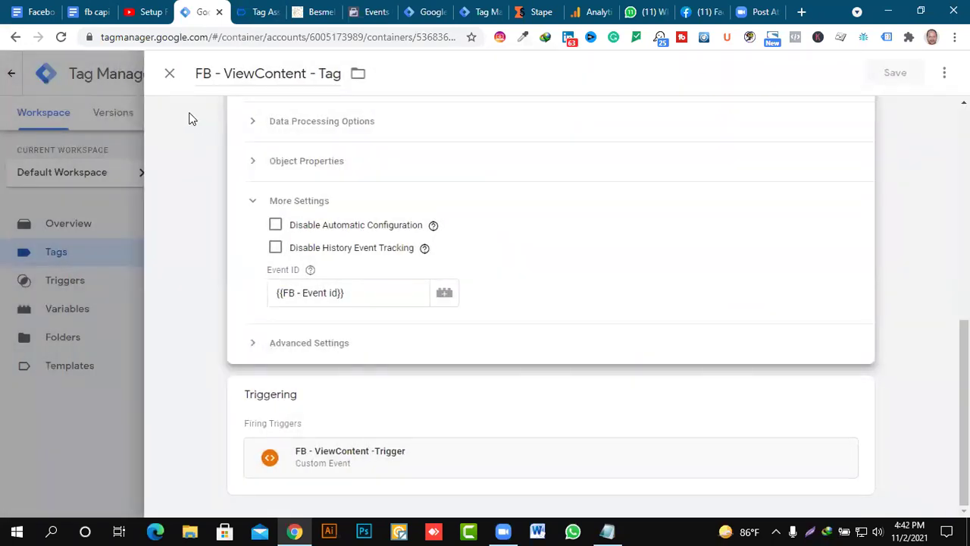
{"action": "left_click", "coordinate": [169, 73]}
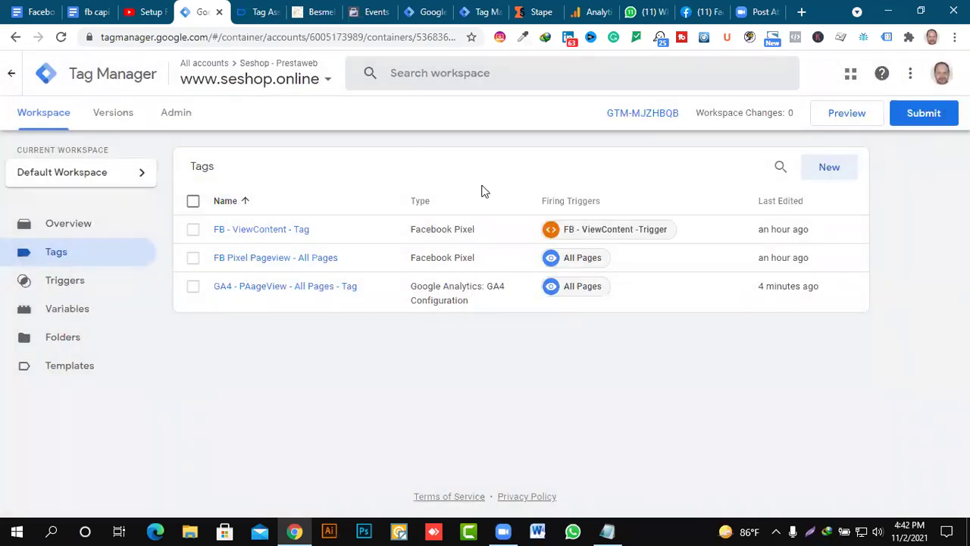
{"action": "left_click", "coordinate": [826, 177]}
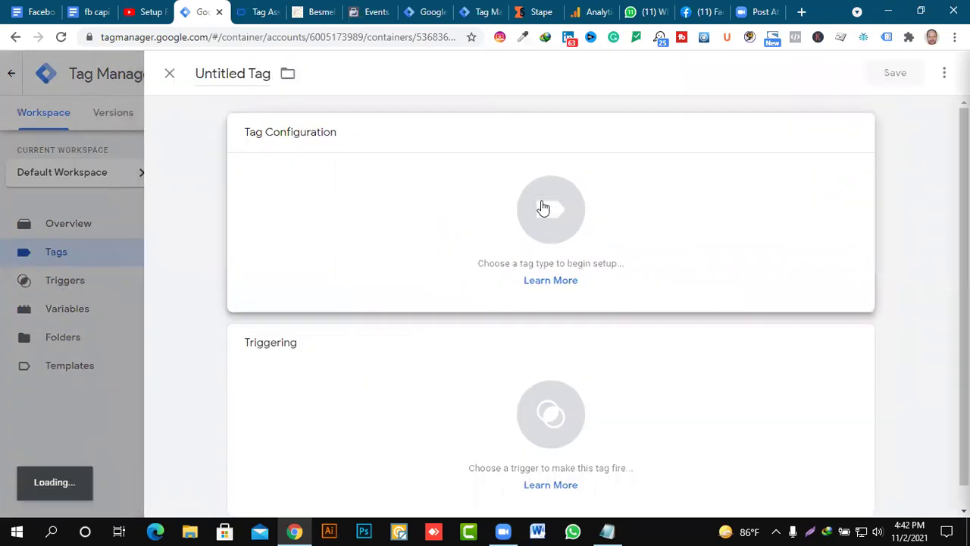
{"action": "left_click", "coordinate": [543, 208]}
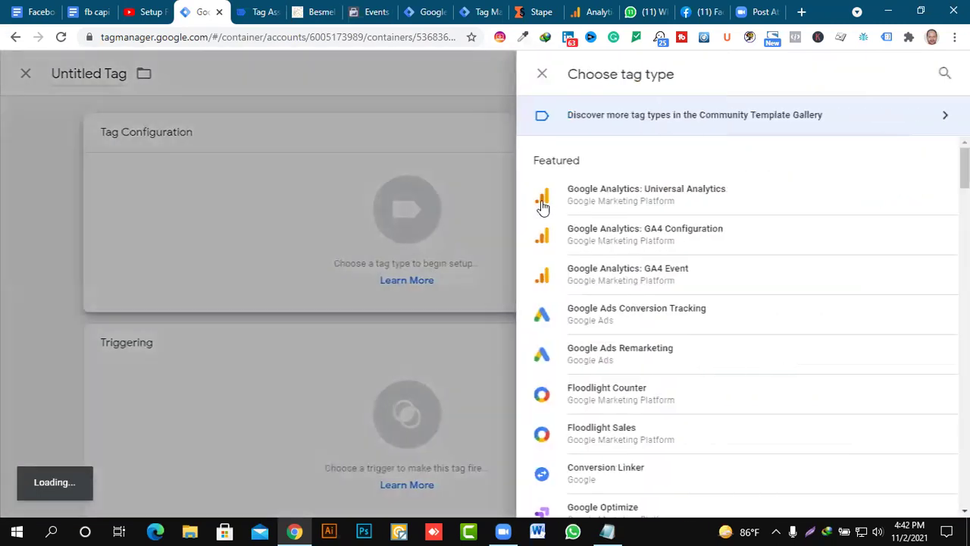
{"action": "left_click", "coordinate": [701, 232]}
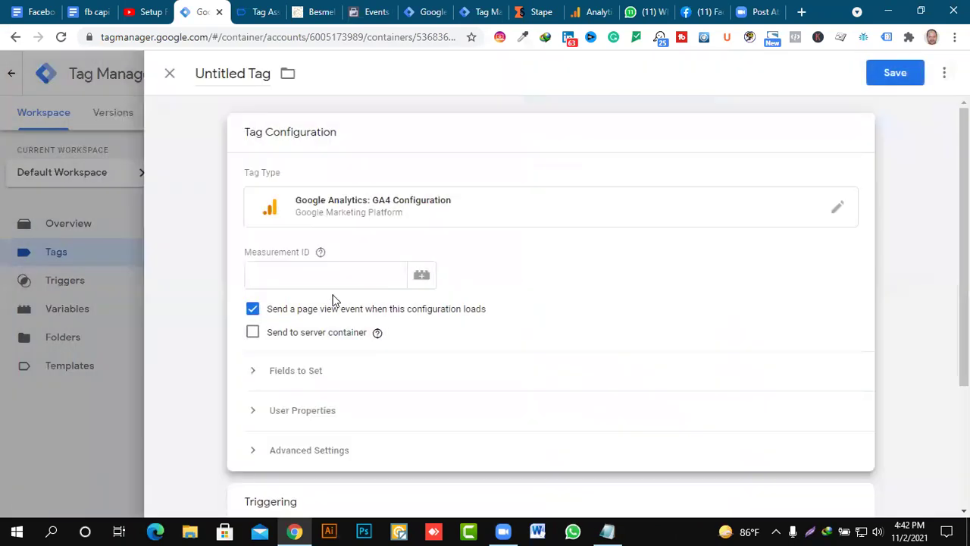
{"action": "left_click", "coordinate": [333, 271]}
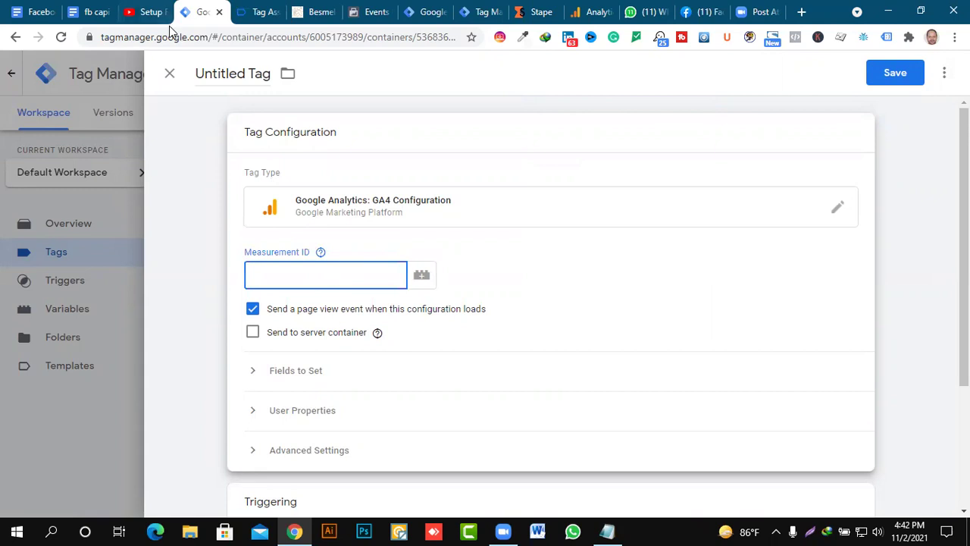
{"action": "left_click", "coordinate": [169, 76]}
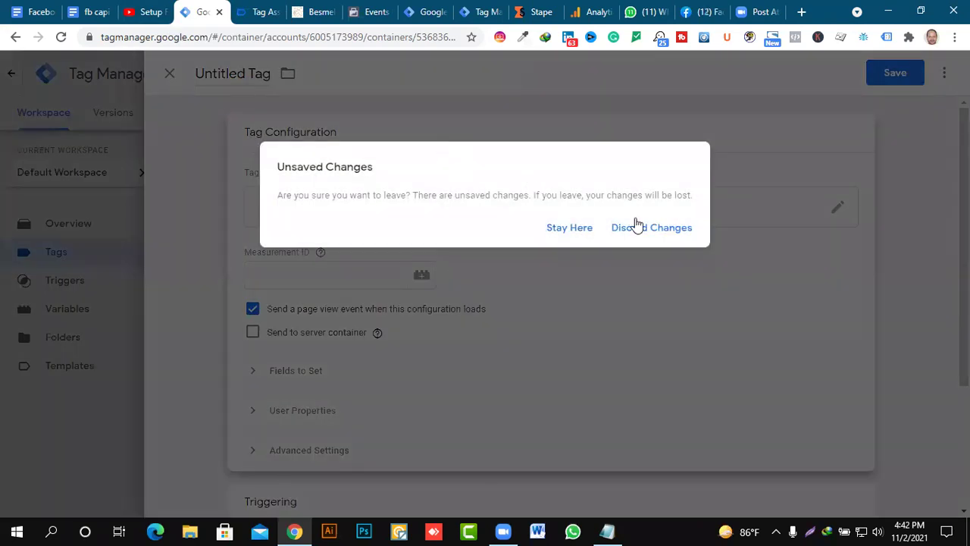
{"action": "left_click", "coordinate": [636, 226]}
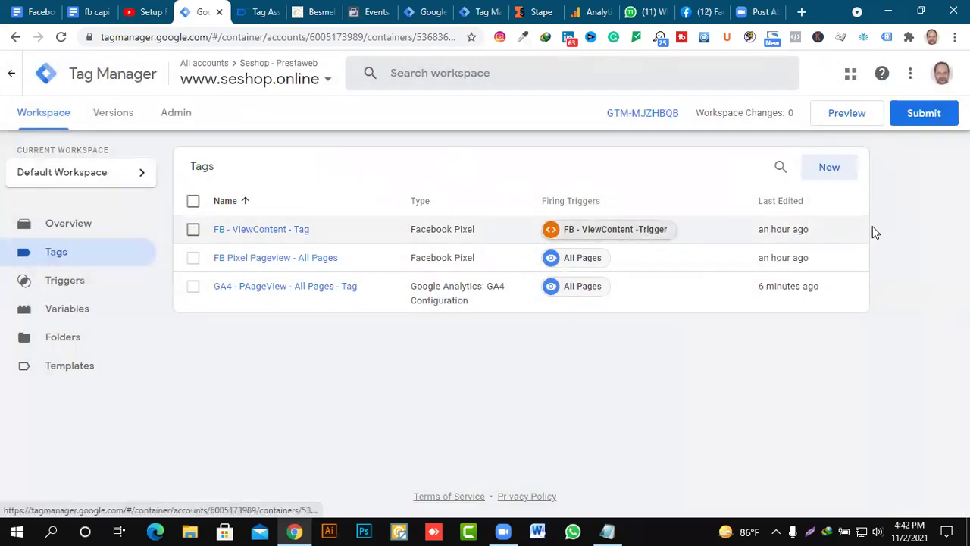
Create a Google Analytics: GA4 Event tag using GA4 - PAageView - All Pages - Tag as configuration tag and view_item as event name.
{"action": "left_click", "coordinate": [831, 168]}
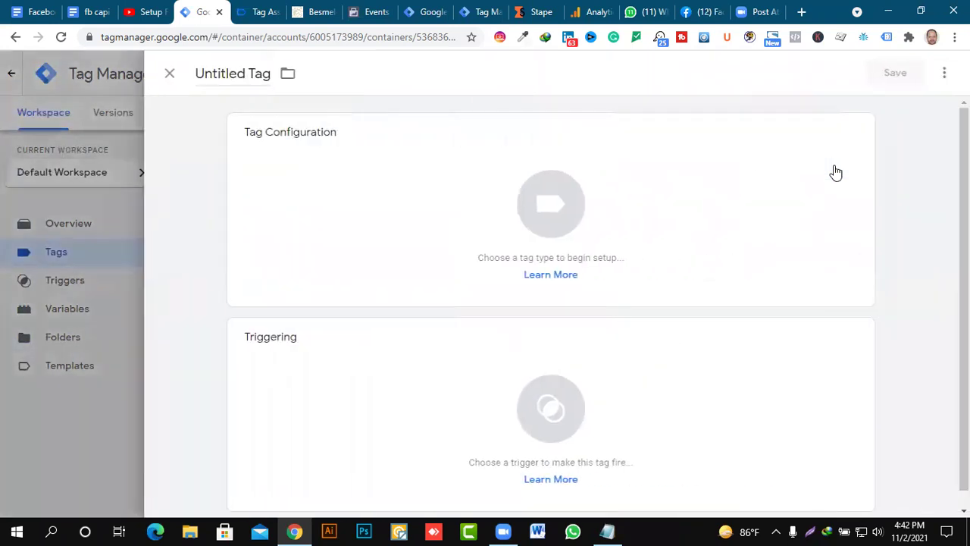
{"action": "left_click", "coordinate": [561, 207]}
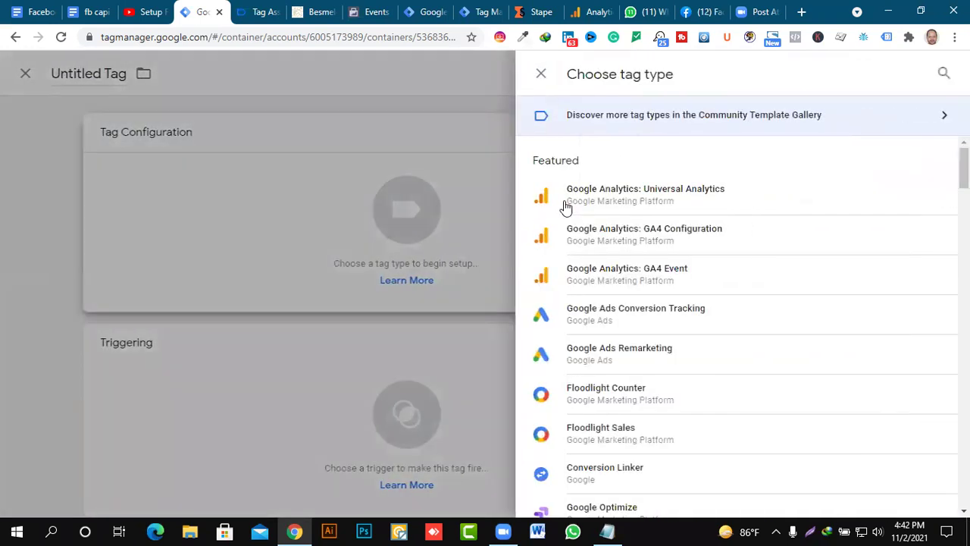
{"action": "left_click", "coordinate": [686, 276]}
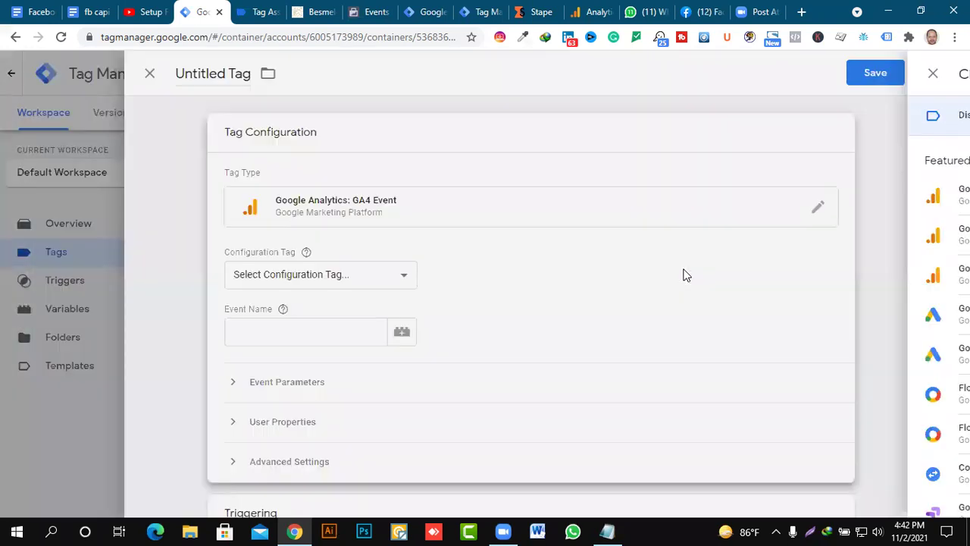
{"action": "left_click", "coordinate": [400, 275]}
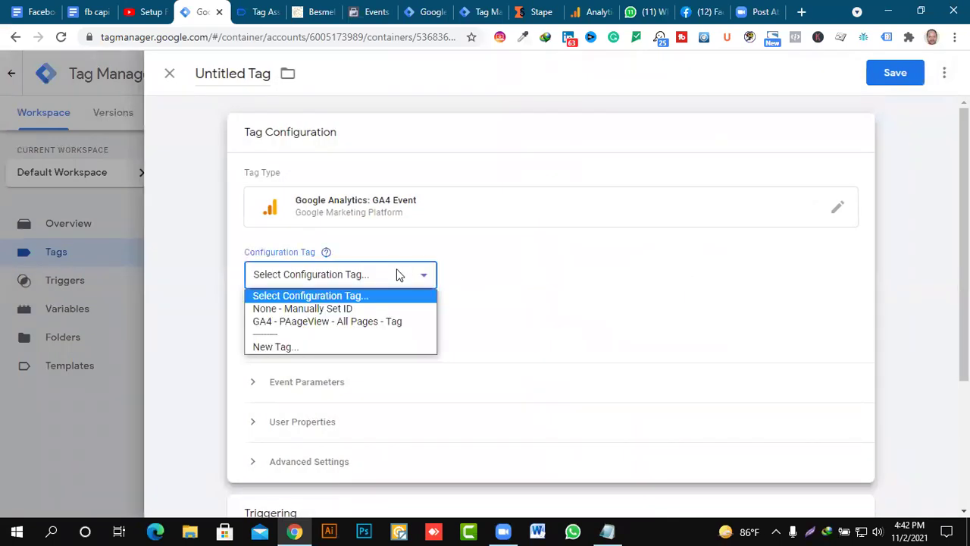
{"action": "left_click", "coordinate": [345, 322]}
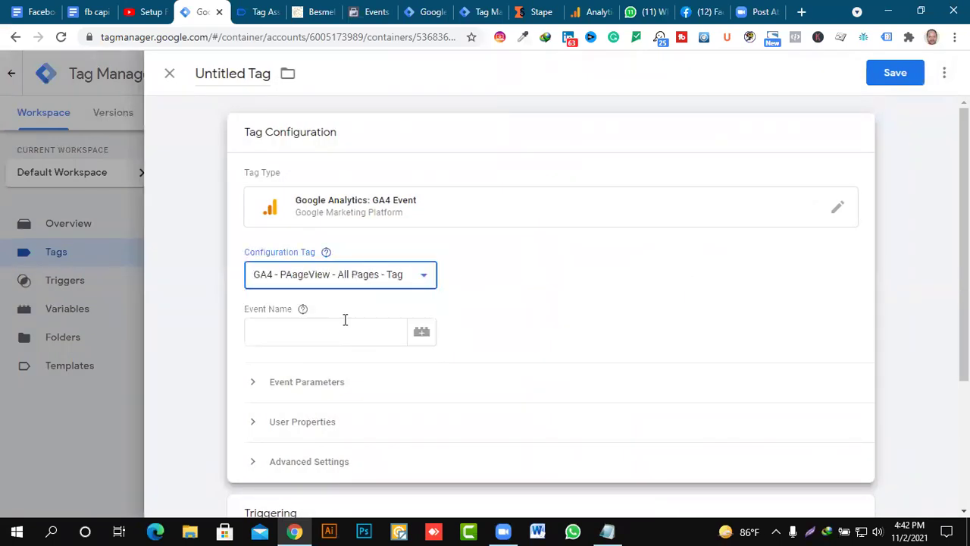
{"action": "left_click", "coordinate": [358, 334]}
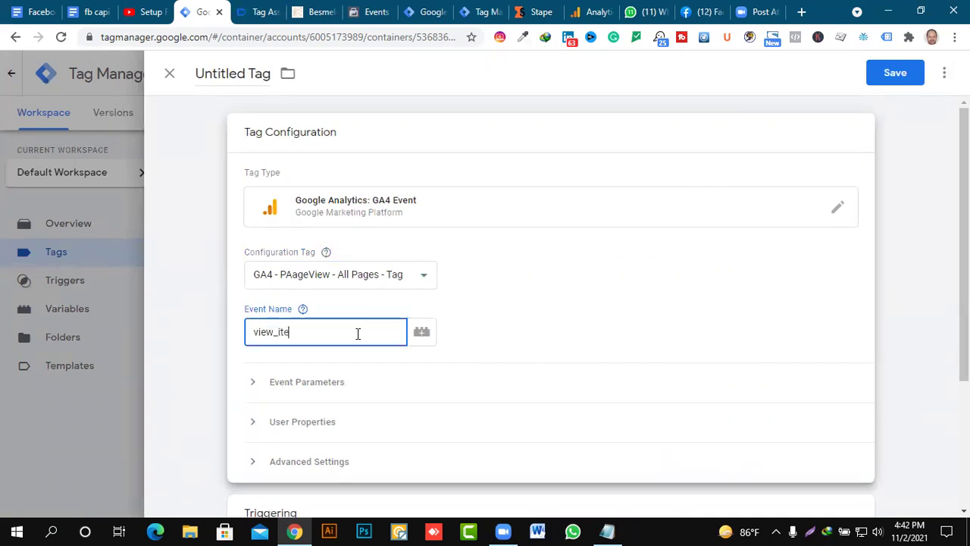
{"action": "scroll", "coordinate": [530, 267], "scroll_direction": "down", "scroll_amount": 2}
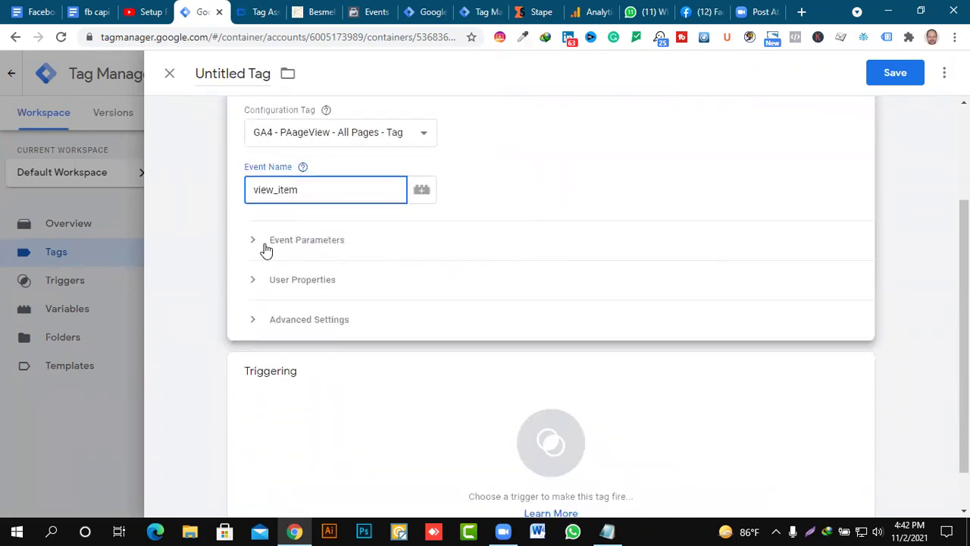
{"action": "scroll", "coordinate": [480, 260], "scroll_direction": "down", "scroll_amount": 1}
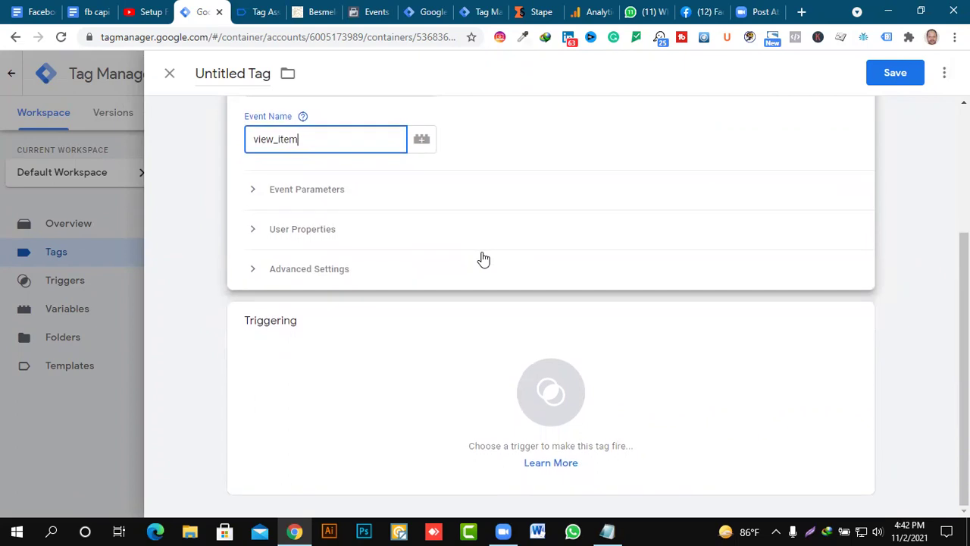
{"action": "scroll", "coordinate": [484, 260], "scroll_direction": "up", "scroll_amount": 3}
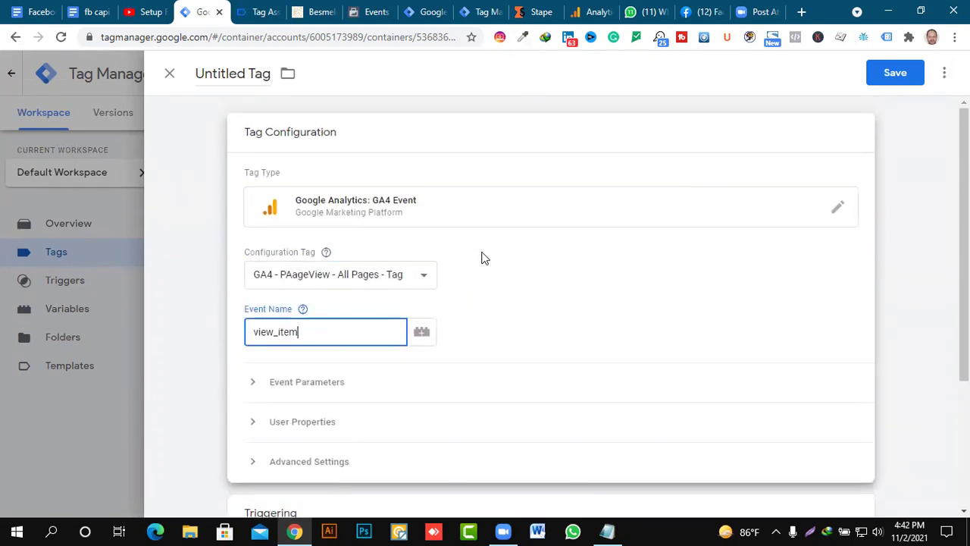
Name the new GA4 event tag "GA4 - SS - ViewContent - Tag".
{"action": "left_click", "coordinate": [245, 73]}
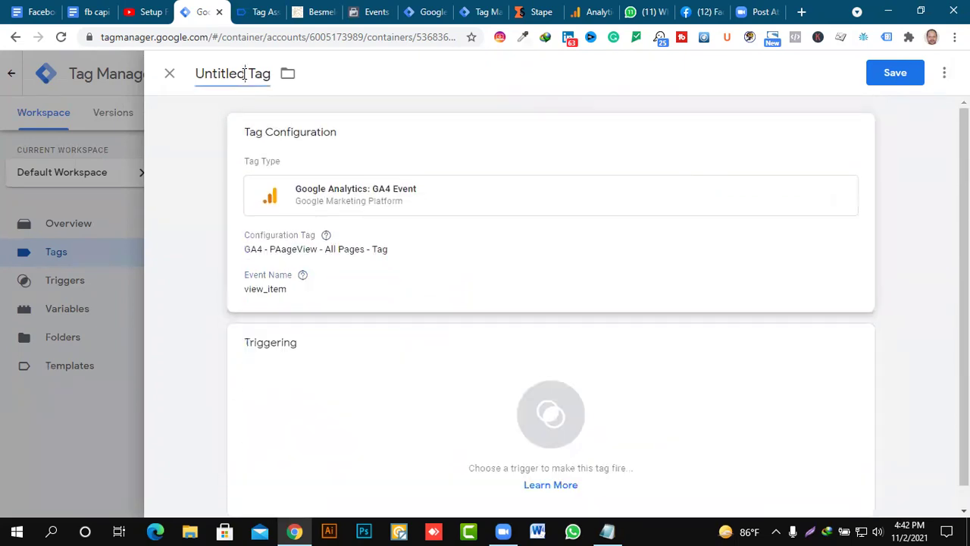
{"action": "triple_click", "coordinate": [244, 73]}
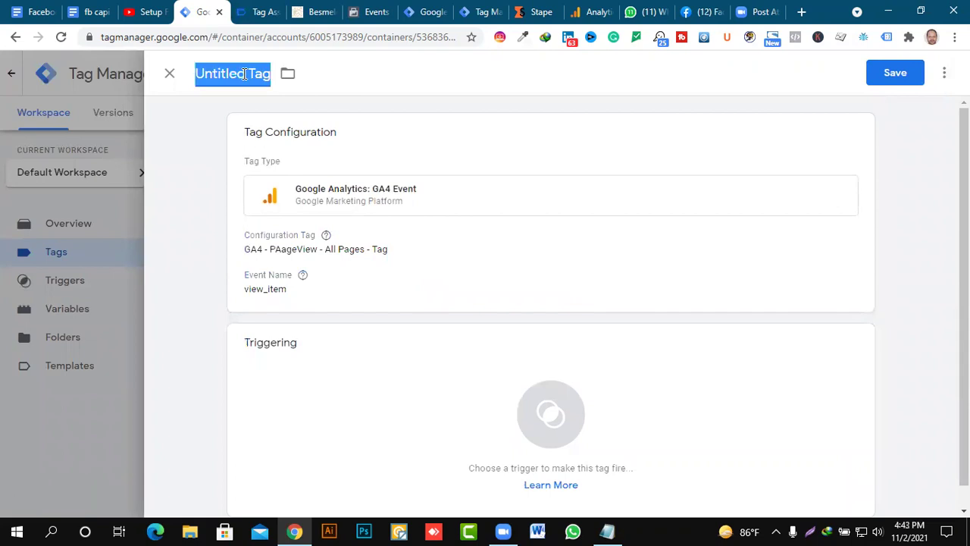
{"action": "type", "text": "GA4 - SS -"}
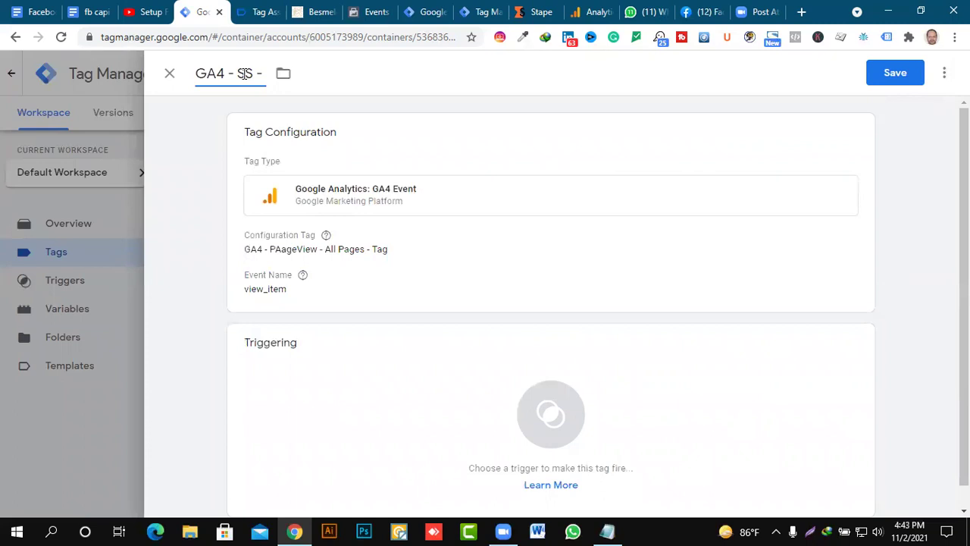
{"action": "type", "text": "ViewContetn"}
{"action": "key", "text": "BackSpace"}
{"action": "key", "text": "BackSpace"}
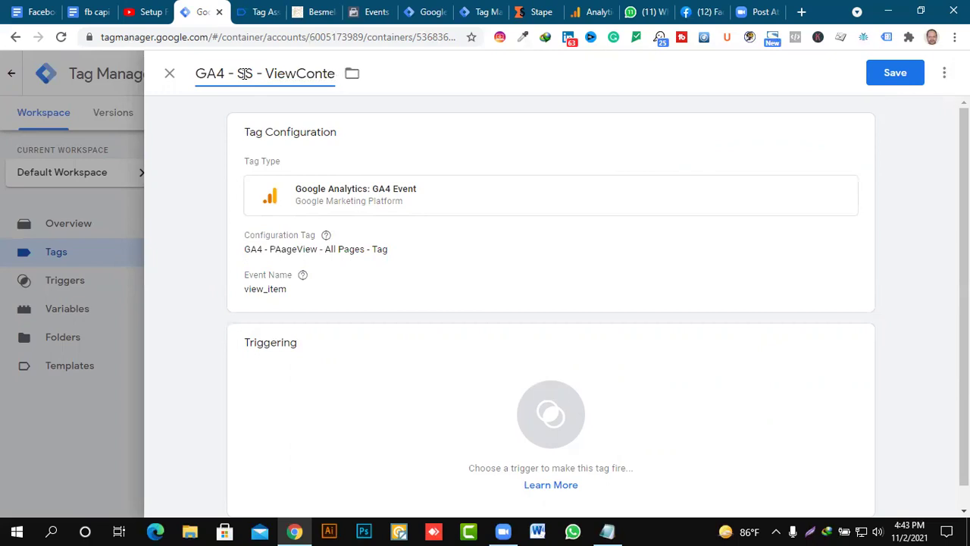
{"action": "type", "text": "nt - Tag"}
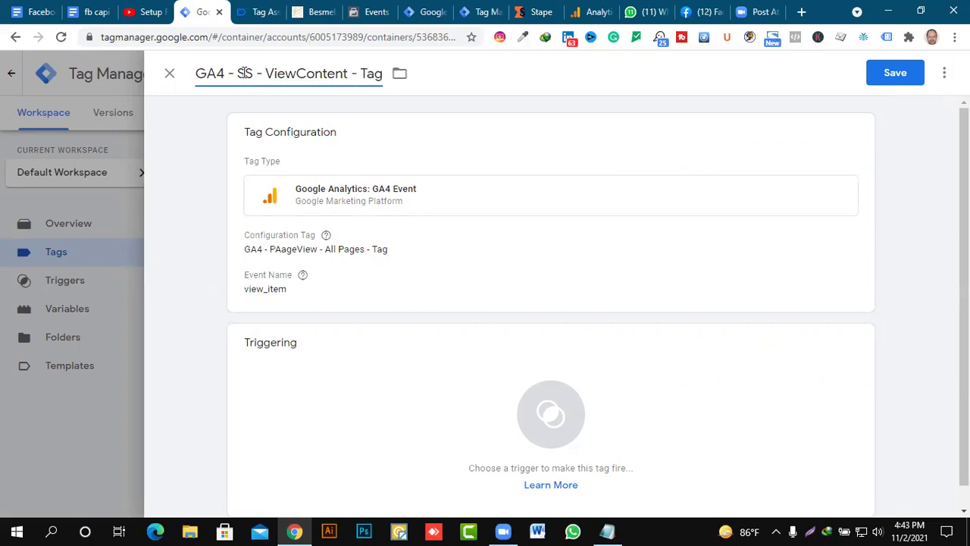
Assign FB - ViewContent -Trigger as the firing trigger of the GA4 view_item tag.
{"action": "scroll", "coordinate": [542, 283], "scroll_direction": "down", "scroll_amount": 1}
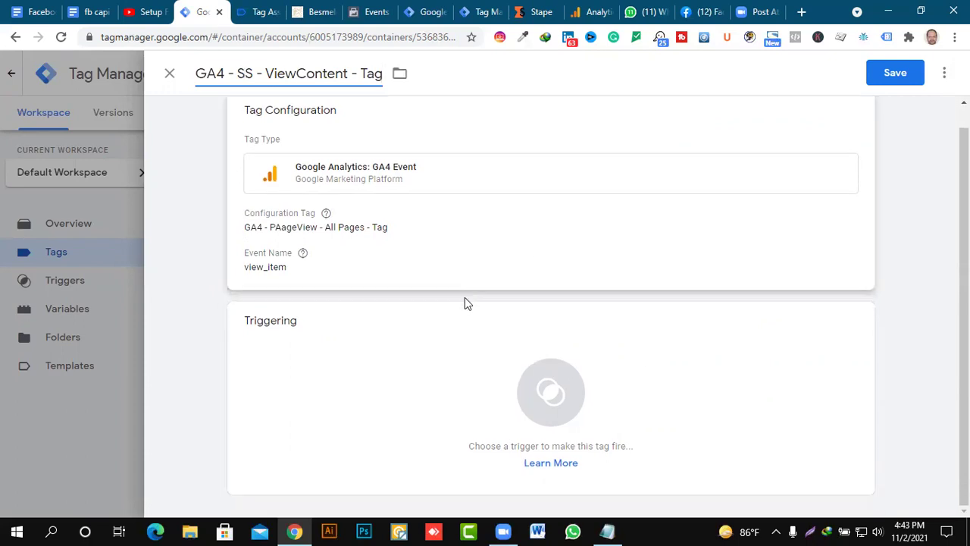
{"action": "left_click", "coordinate": [447, 366]}
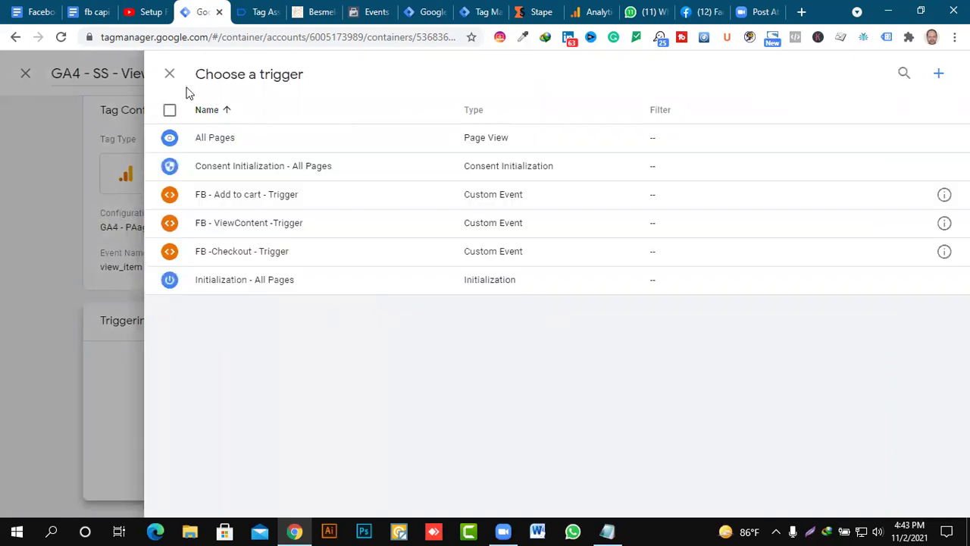
{"action": "left_click", "coordinate": [273, 228]}
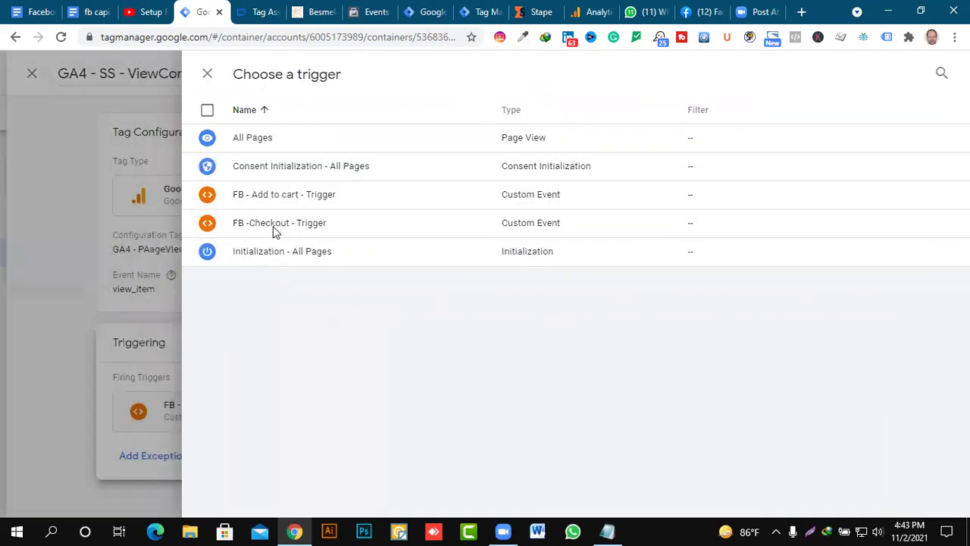
Add the event parameter event_id with the value {{FB - Event id}} to the GA4 view_item tag and save the tag.
{"action": "left_click", "coordinate": [295, 295]}
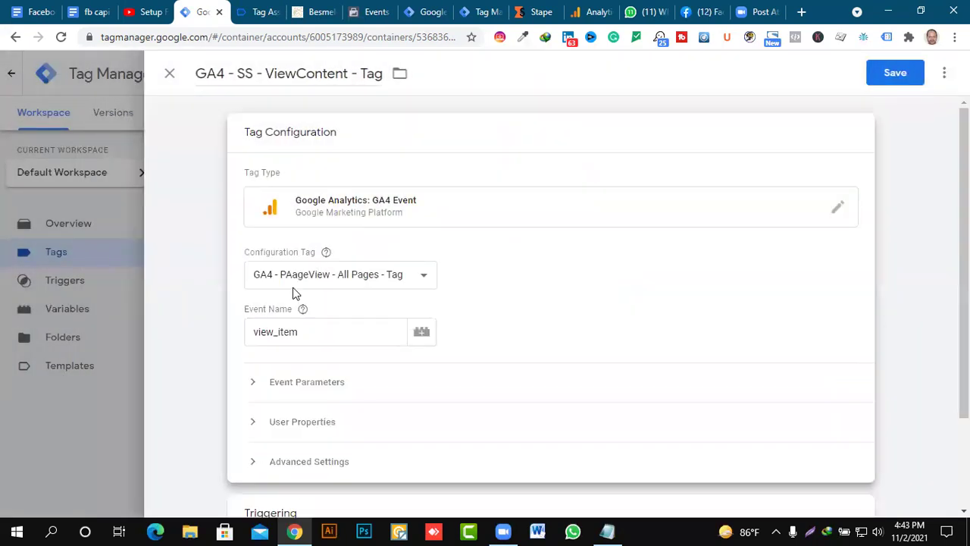
{"action": "left_click", "coordinate": [251, 383]}
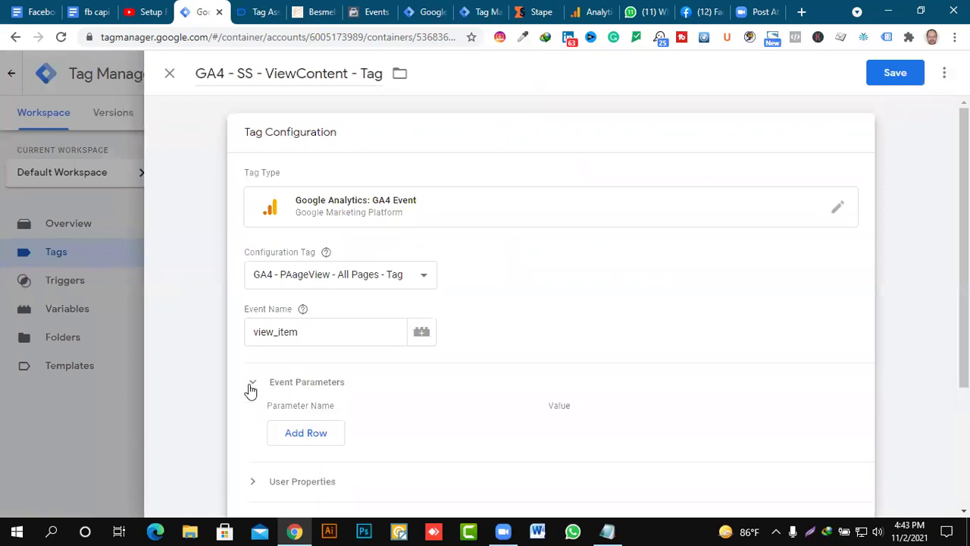
{"action": "left_click", "coordinate": [311, 430]}
{"action": "left_click", "coordinate": [316, 427]}
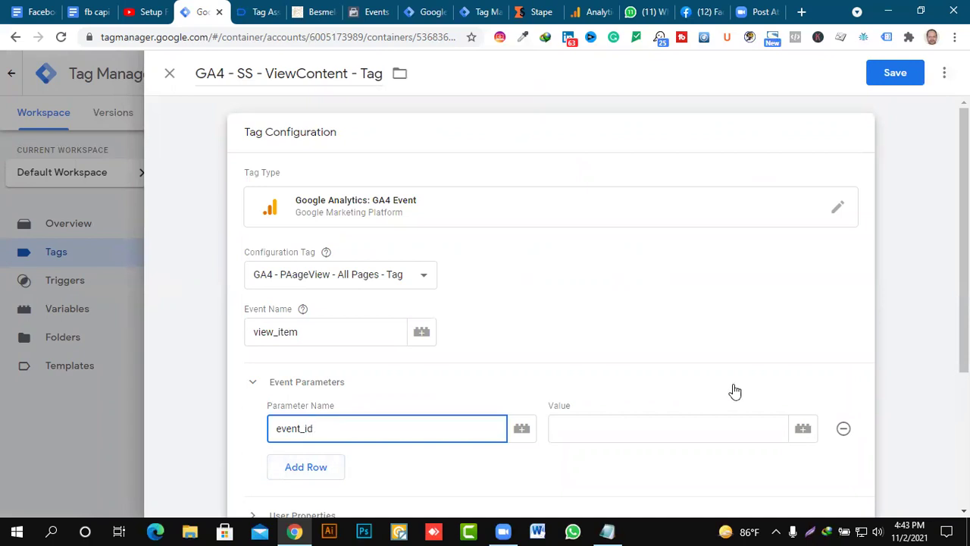
{"action": "left_click", "coordinate": [803, 429]}
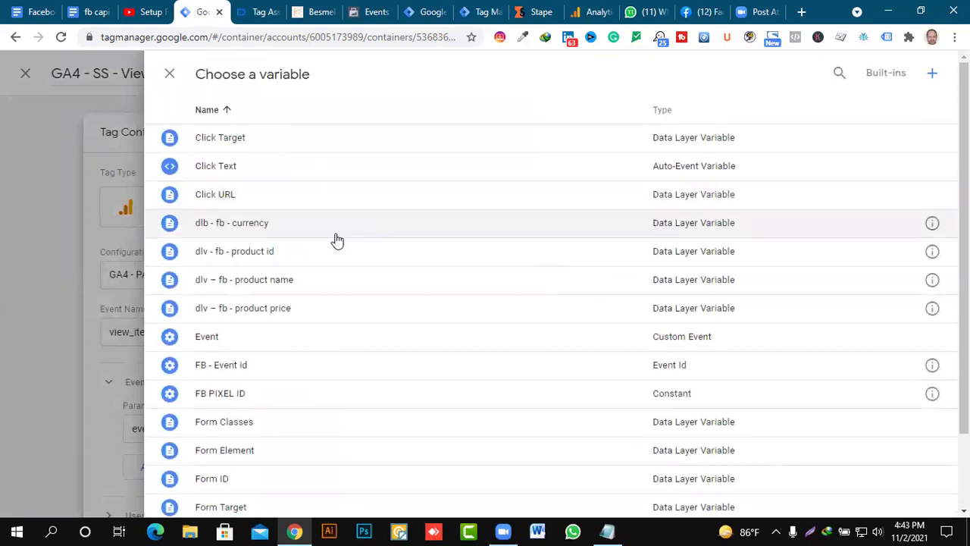
{"action": "left_click", "coordinate": [257, 368]}
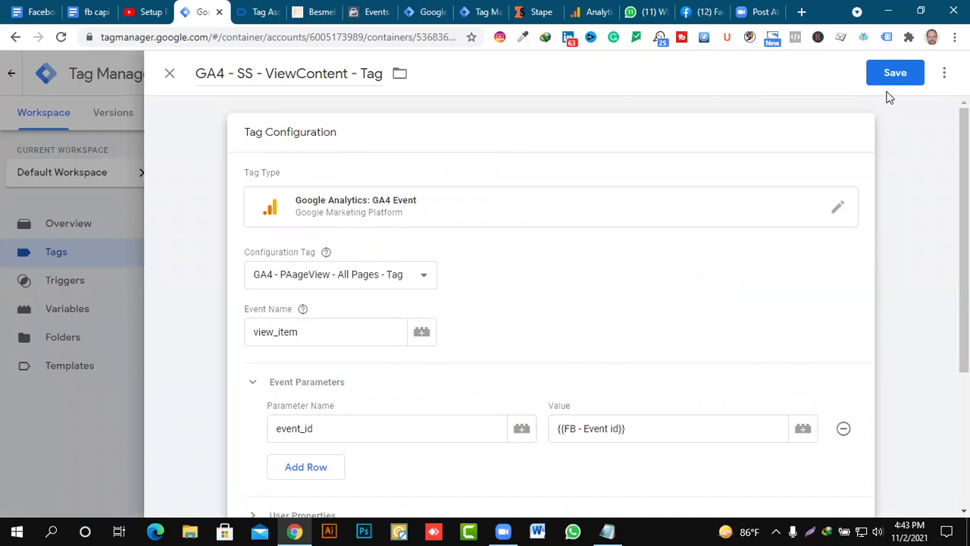
{"action": "scroll", "coordinate": [612, 230], "scroll_direction": "down", "scroll_amount": 3}
{"action": "scroll", "coordinate": [617, 223], "scroll_direction": "up", "scroll_amount": 3}
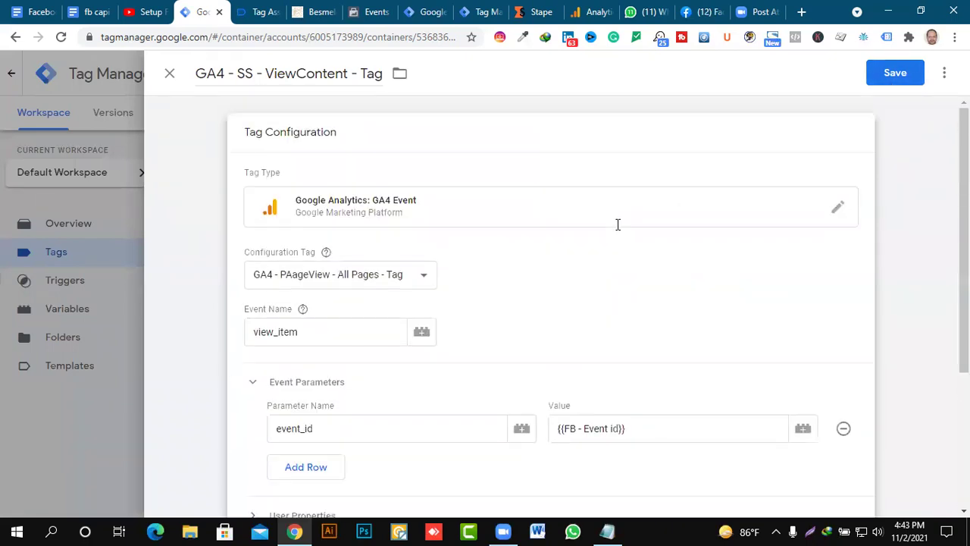
{"action": "left_click", "coordinate": [896, 75]}
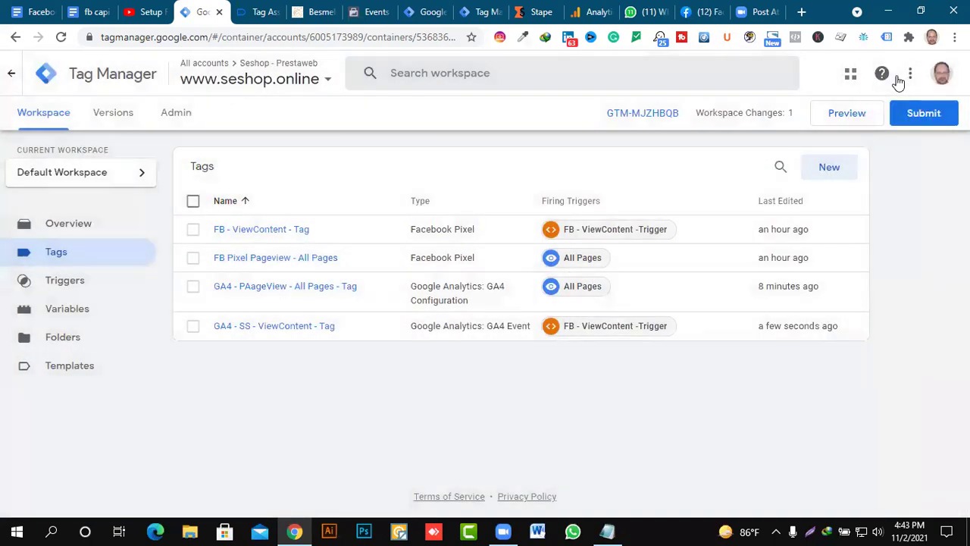
Publish the web container's changes to Live without a version name or description, and return to the workspace.
{"action": "left_click", "coordinate": [930, 114]}
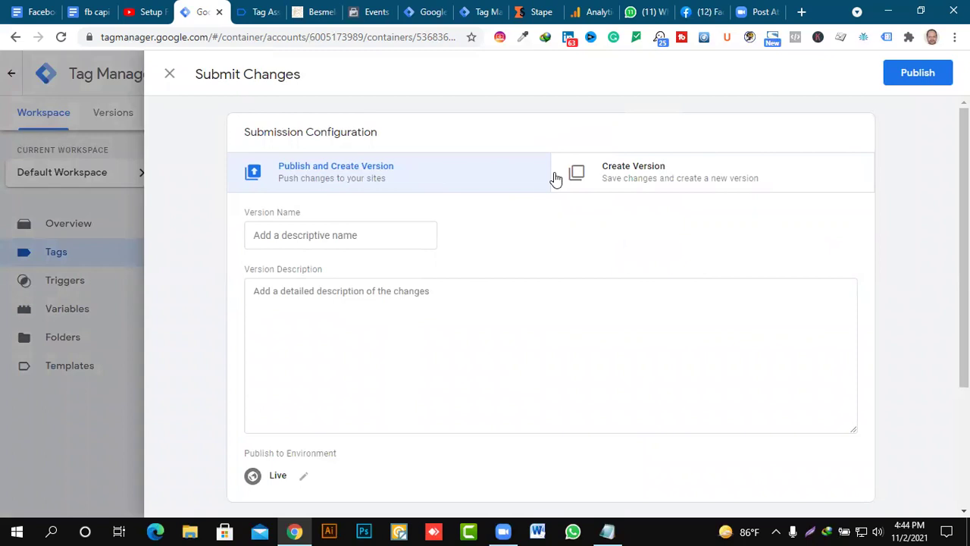
{"action": "left_click", "coordinate": [920, 76]}
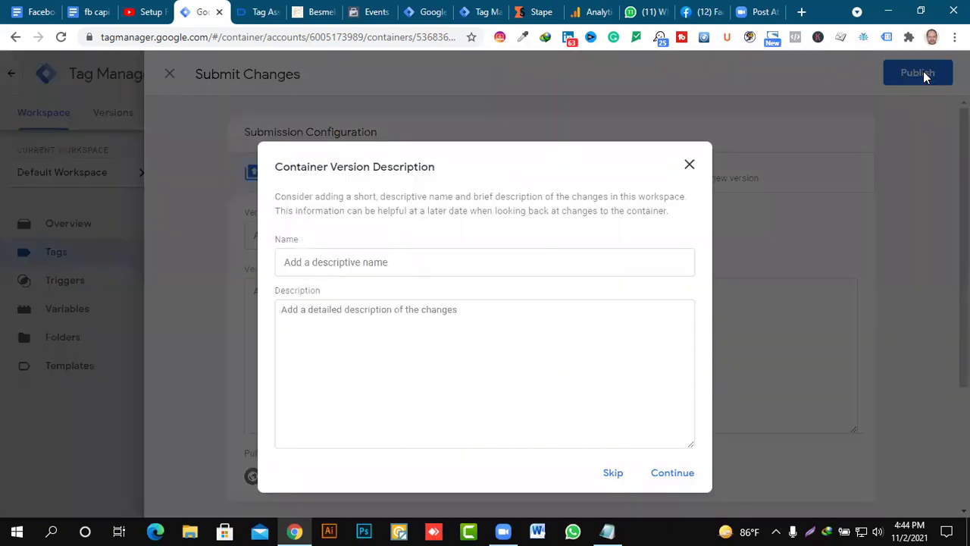
{"action": "left_click", "coordinate": [671, 472]}
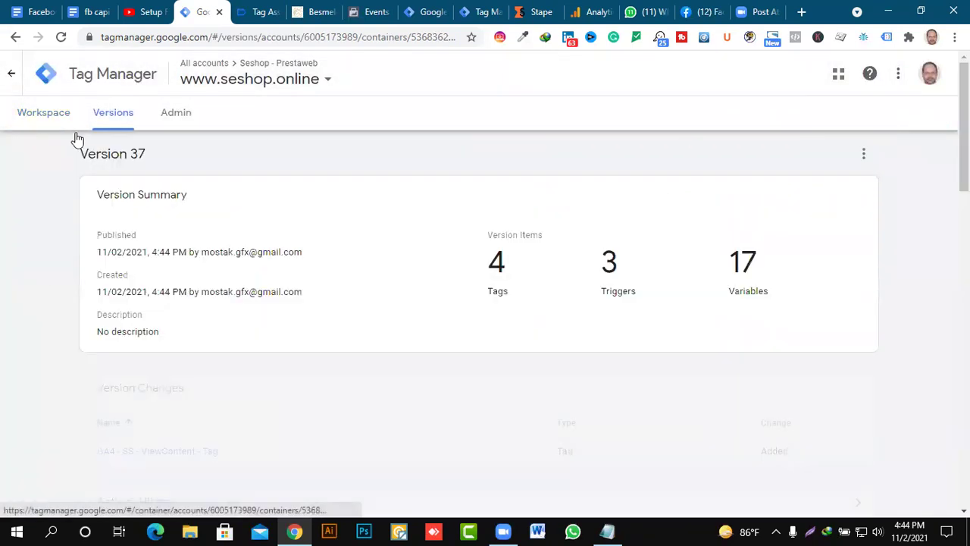
{"action": "left_click", "coordinate": [45, 114]}
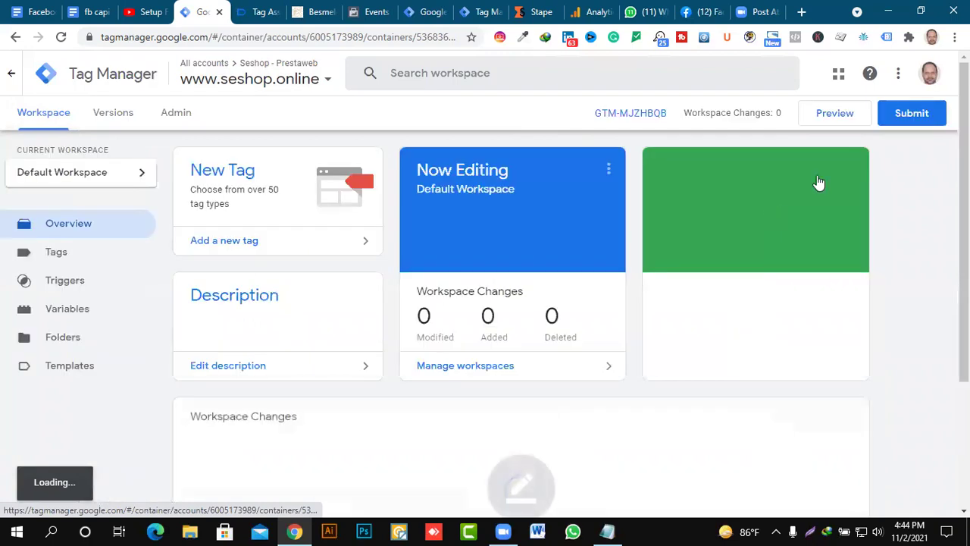
Publish the web container once more as another unnamed version and reopen the workspace overview.
{"action": "left_click", "coordinate": [905, 113]}
{"action": "left_click", "coordinate": [913, 79]}
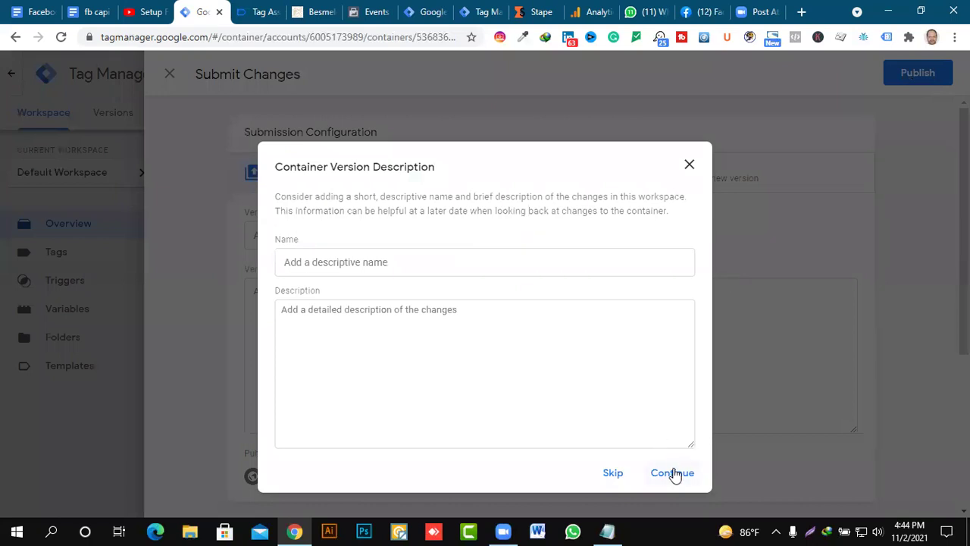
{"action": "left_click", "coordinate": [674, 473]}
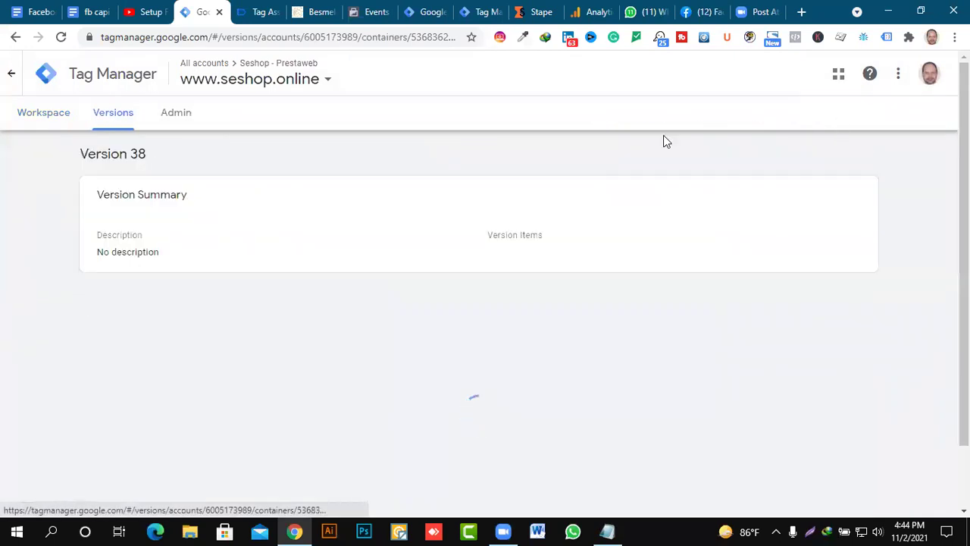
{"action": "left_click", "coordinate": [48, 113]}
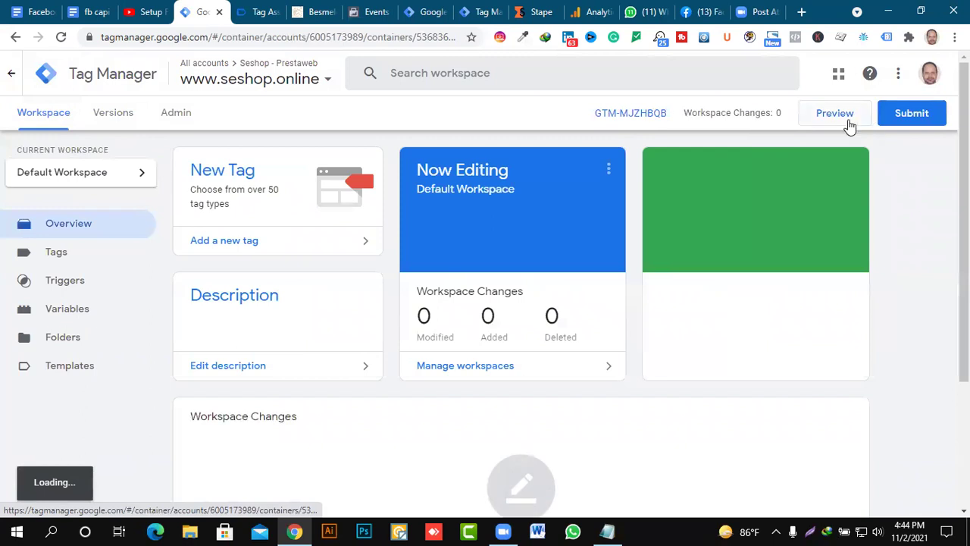
Preview the web container on seshop.online and open the Personalisierte Tesbih Mit Box product page in the debug session.
{"action": "left_click", "coordinate": [838, 118]}
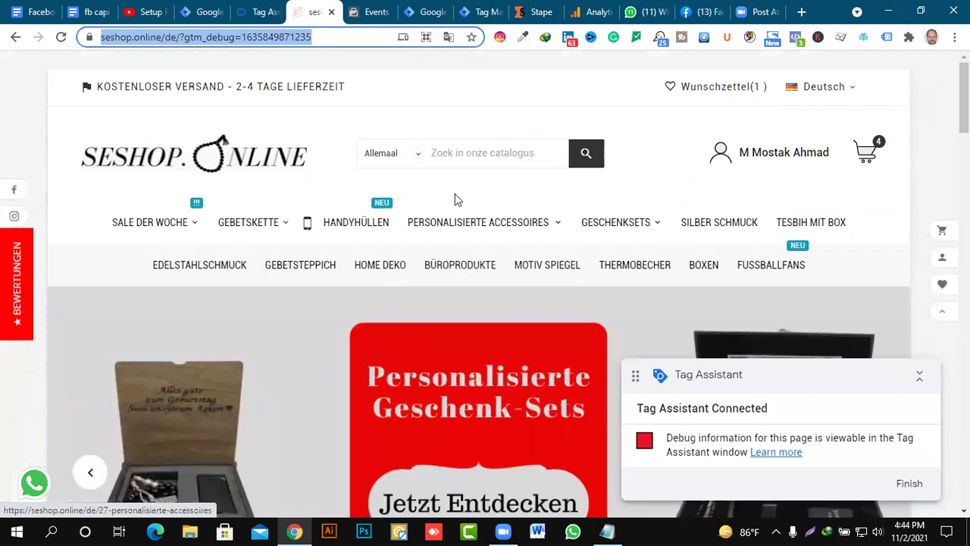
{"action": "scroll", "coordinate": [455, 196], "scroll_direction": "down", "scroll_amount": 10}
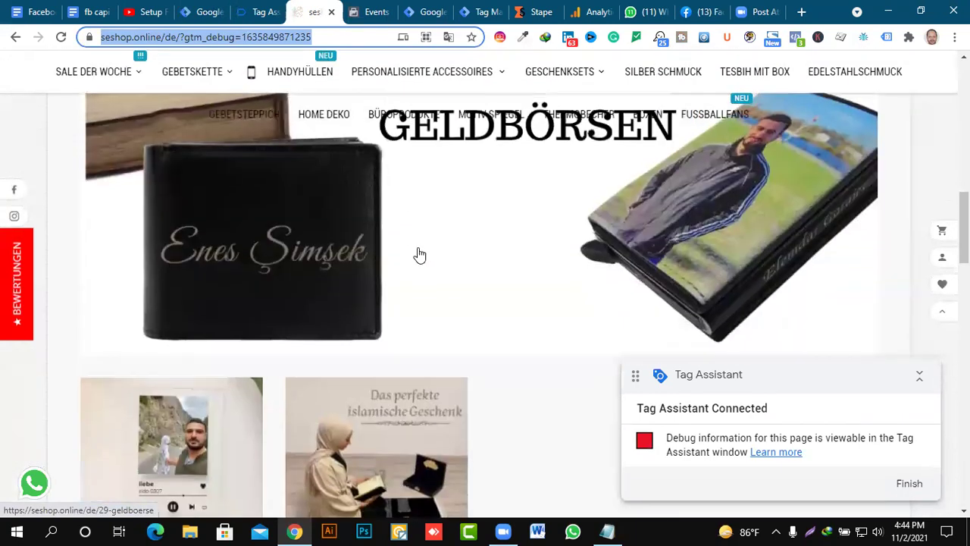
{"action": "scroll", "coordinate": [421, 252], "scroll_direction": "down", "scroll_amount": 5}
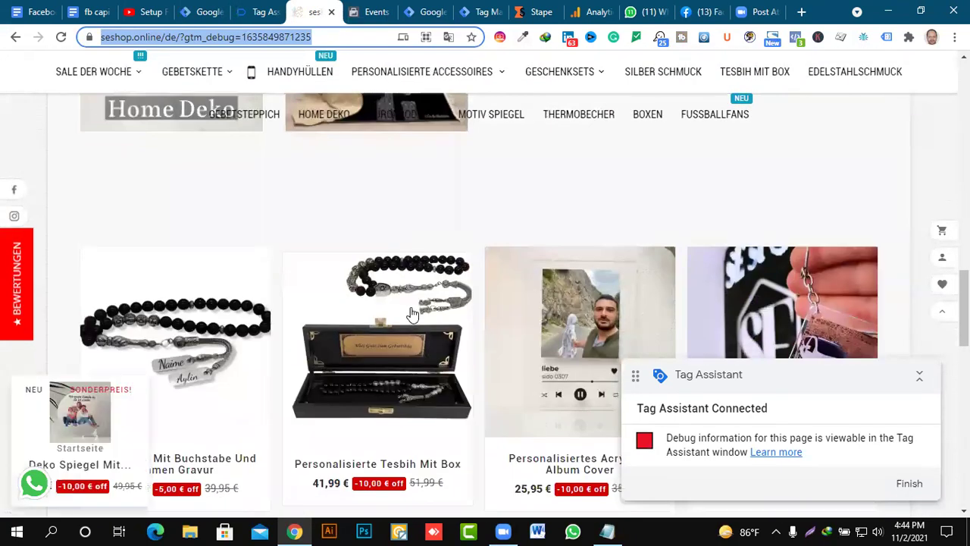
{"action": "left_click", "coordinate": [374, 387]}
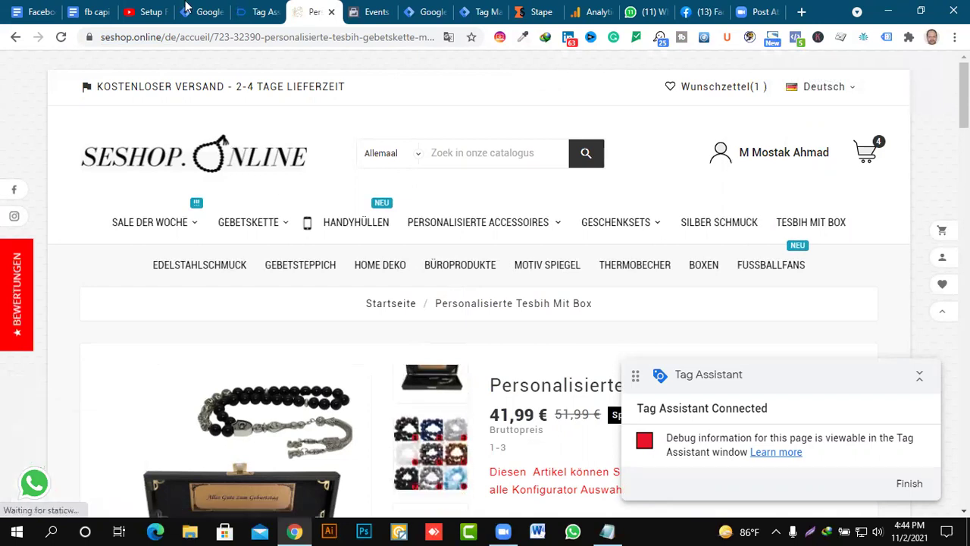
Check the tags fired for the product page in Tag Assistant and the View Content events in the pixel's Test Events.
{"action": "left_click", "coordinate": [261, 9]}
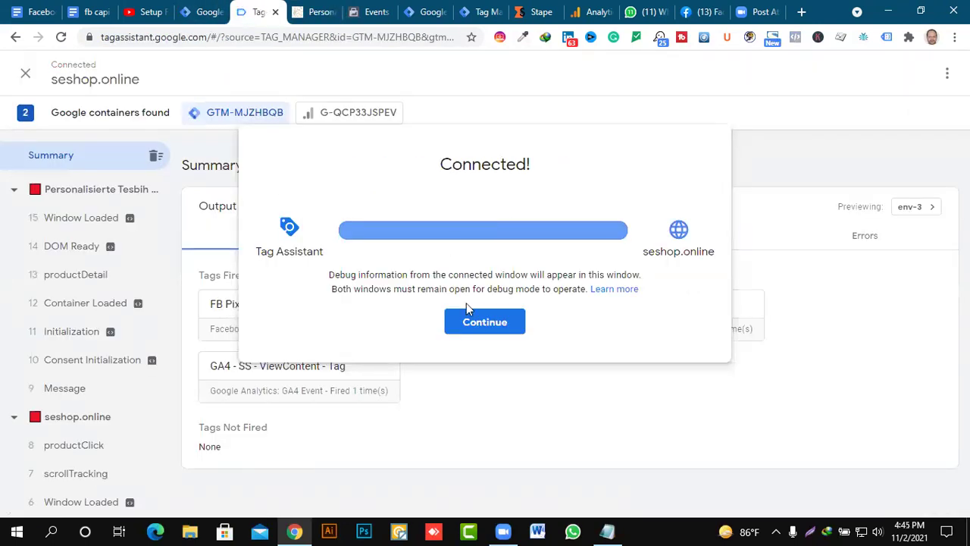
{"action": "left_click", "coordinate": [473, 318]}
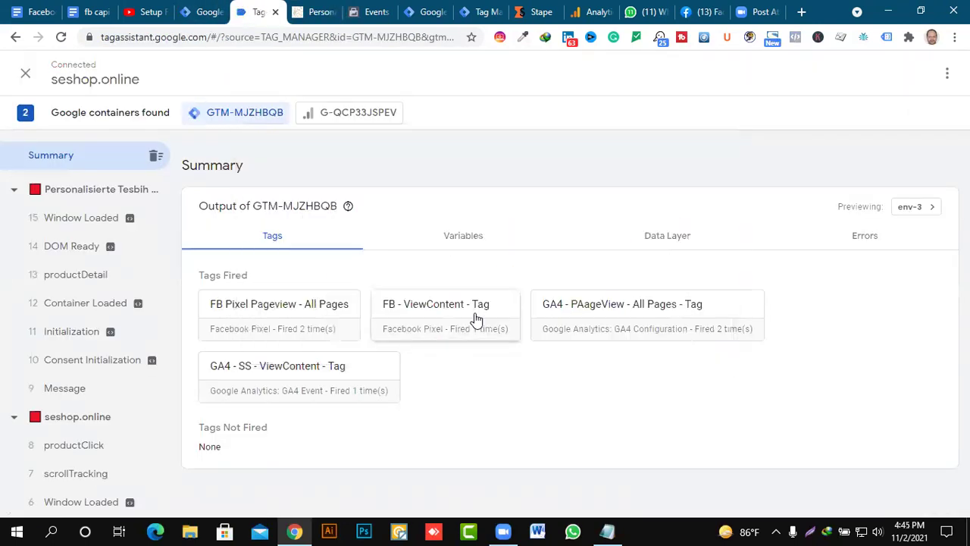
{"action": "left_click", "coordinate": [205, 13]}
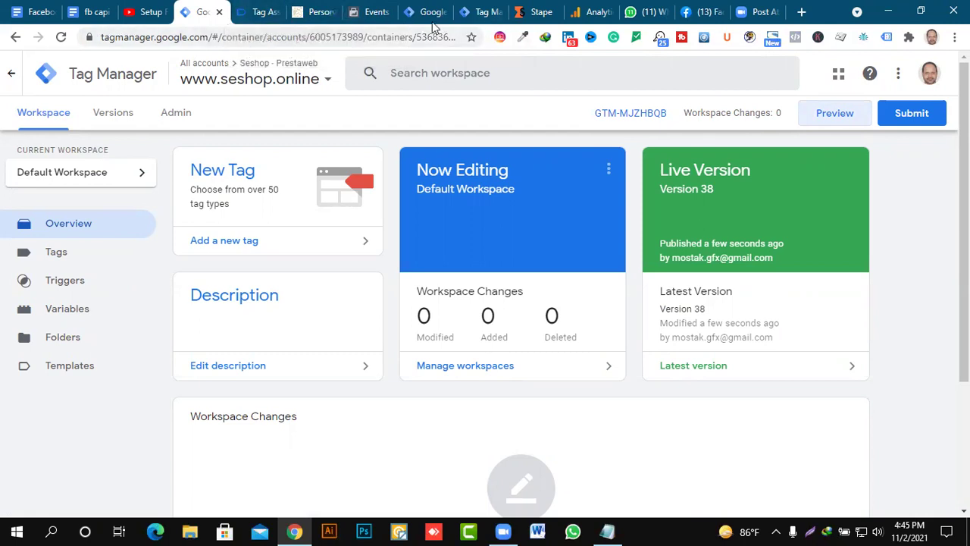
{"action": "left_click", "coordinate": [381, 12]}
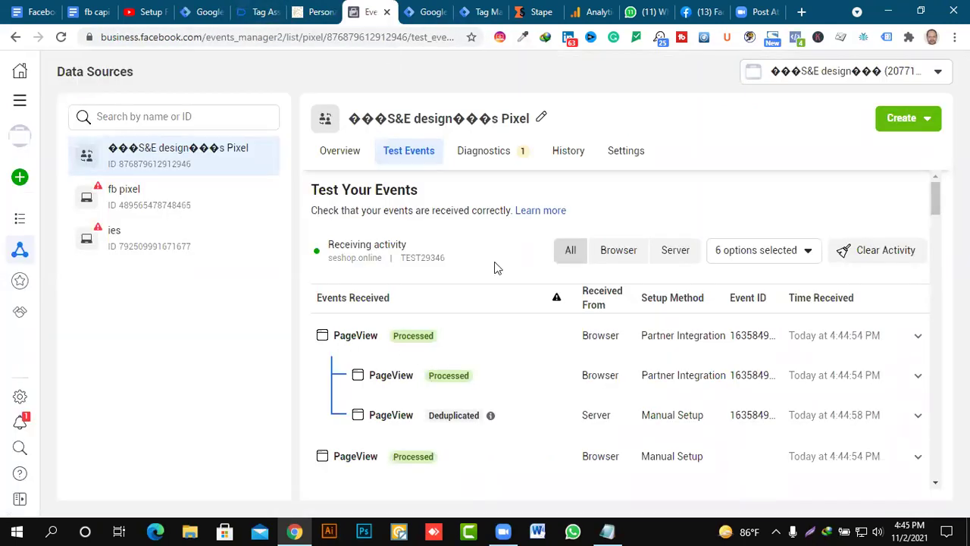
{"action": "scroll", "coordinate": [518, 244], "scroll_direction": "down", "scroll_amount": 4}
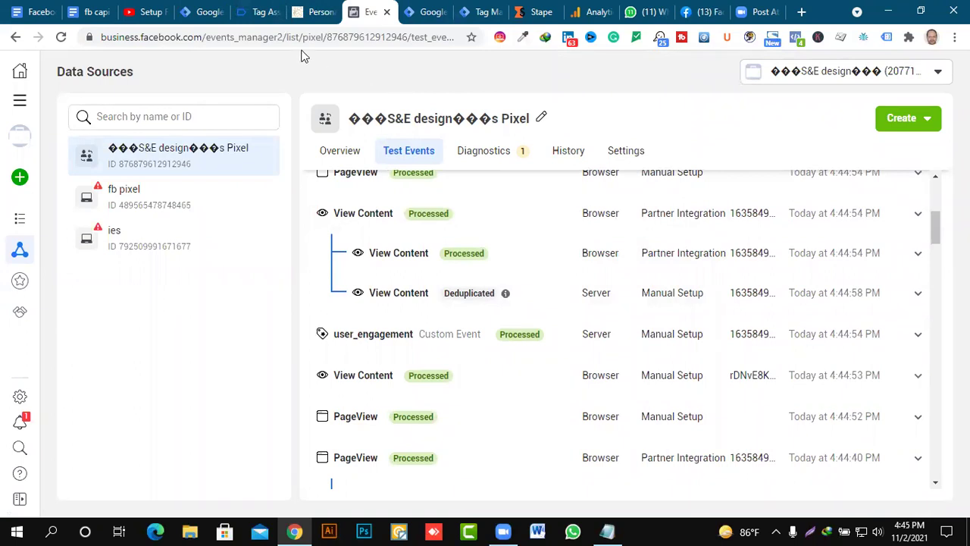
Return to the Personalisierte Tesbih Mit Box product page on seshop.online and copy the product title.
{"action": "left_click", "coordinate": [196, 14]}
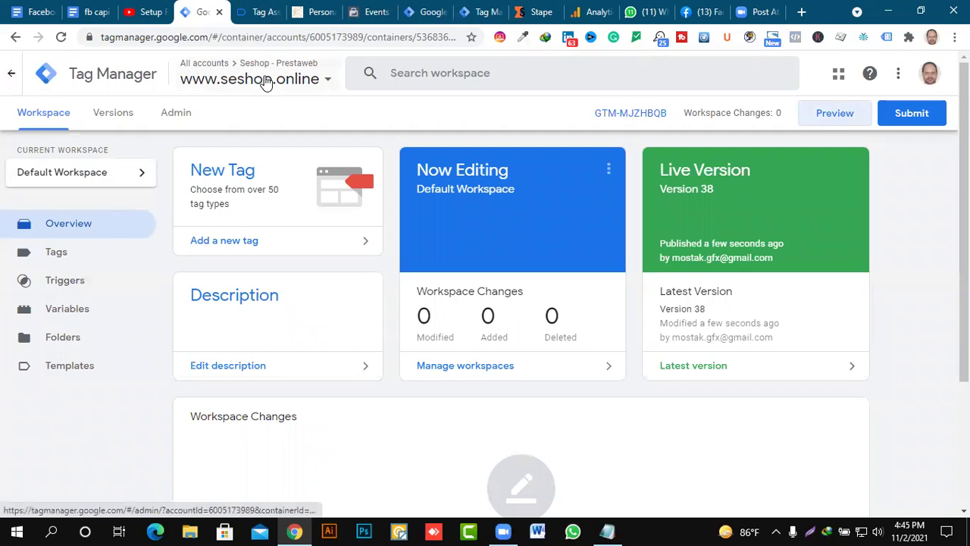
{"action": "left_click", "coordinate": [311, 11]}
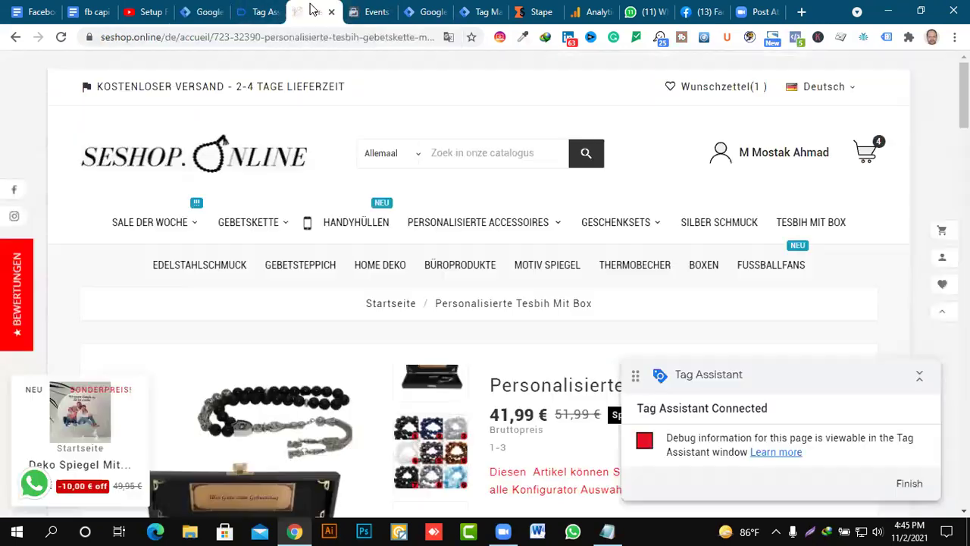
{"action": "scroll", "coordinate": [424, 278], "scroll_direction": "down", "scroll_amount": 3}
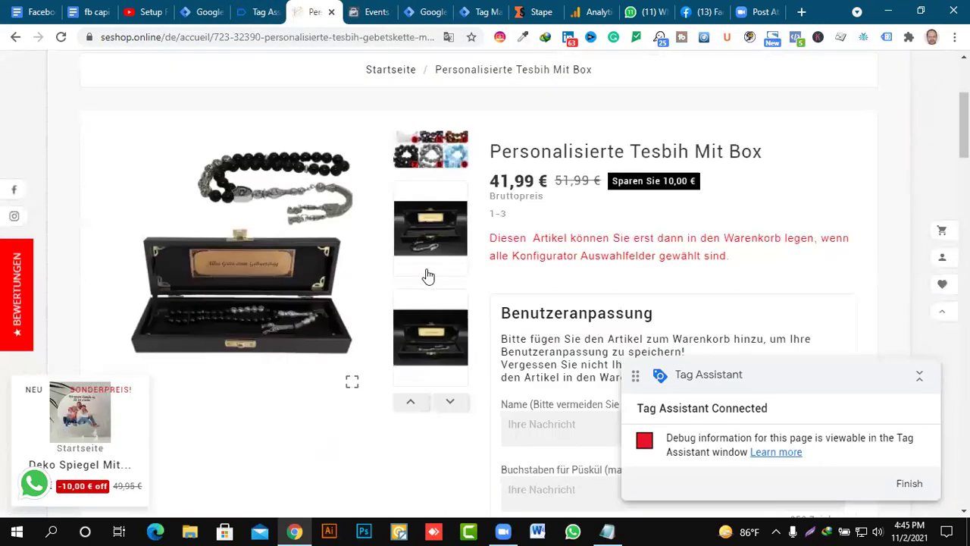
{"action": "scroll", "coordinate": [622, 249], "scroll_direction": "down", "scroll_amount": 4}
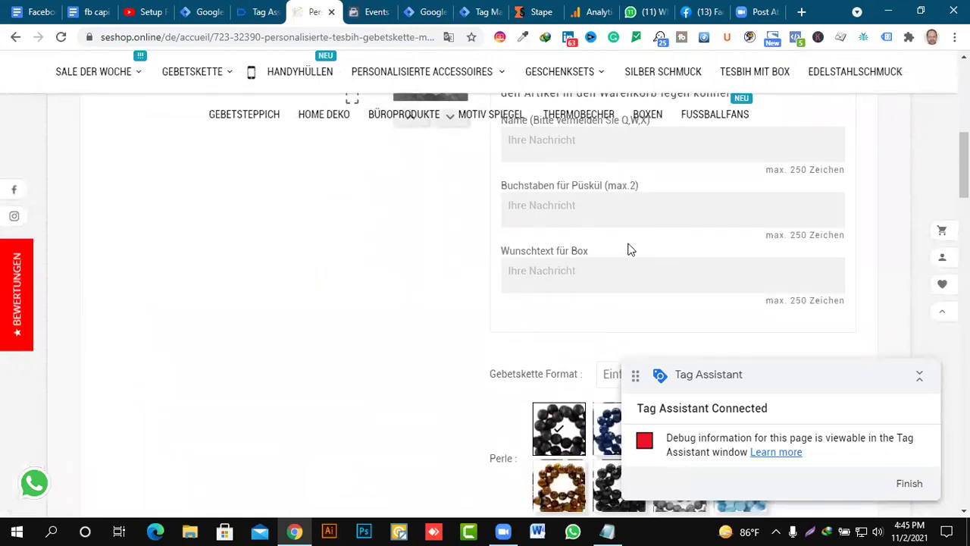
{"action": "scroll", "coordinate": [628, 249], "scroll_direction": "up", "scroll_amount": 2}
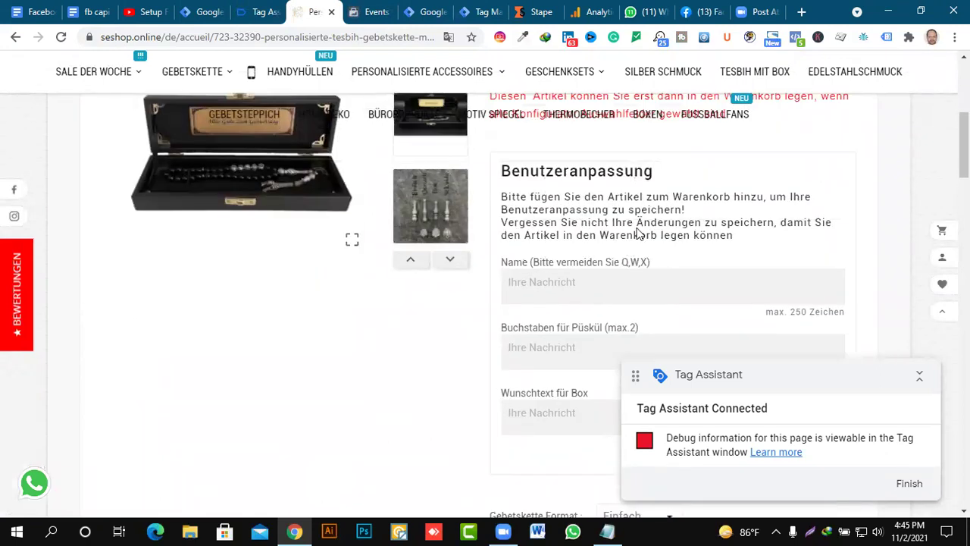
{"action": "scroll", "coordinate": [636, 233], "scroll_direction": "up", "scroll_amount": 4}
{"action": "left_click_drag", "start_coordinate": [492, 317], "coordinate": [764, 316]}
{"action": "key", "text": "ctrl+c"}
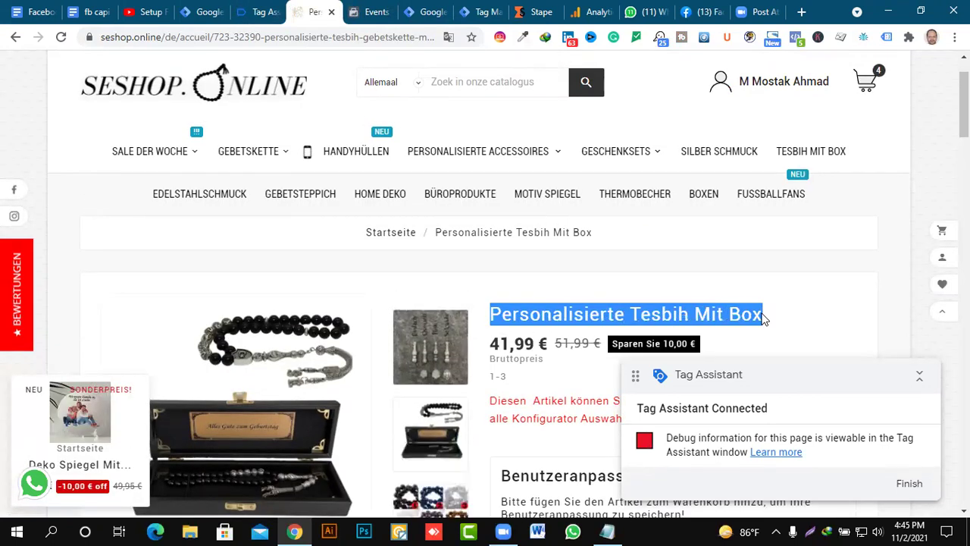
Fill the Name customization field under Benutzeranpassung with the copied text "Personalisierte Tesbih Mit Box".
{"action": "scroll", "coordinate": [751, 285], "scroll_direction": "down", "scroll_amount": 3}
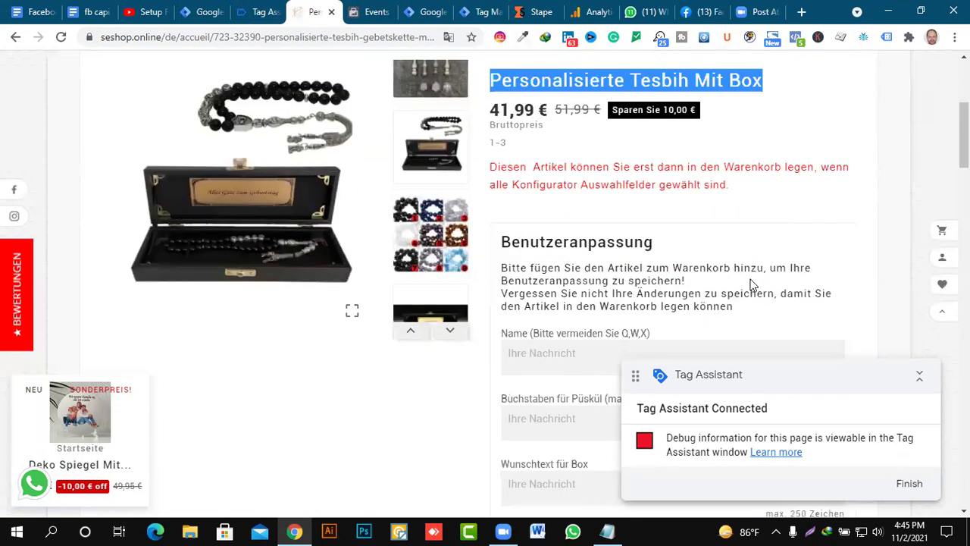
{"action": "scroll", "coordinate": [599, 327], "scroll_direction": "down", "scroll_amount": 3}
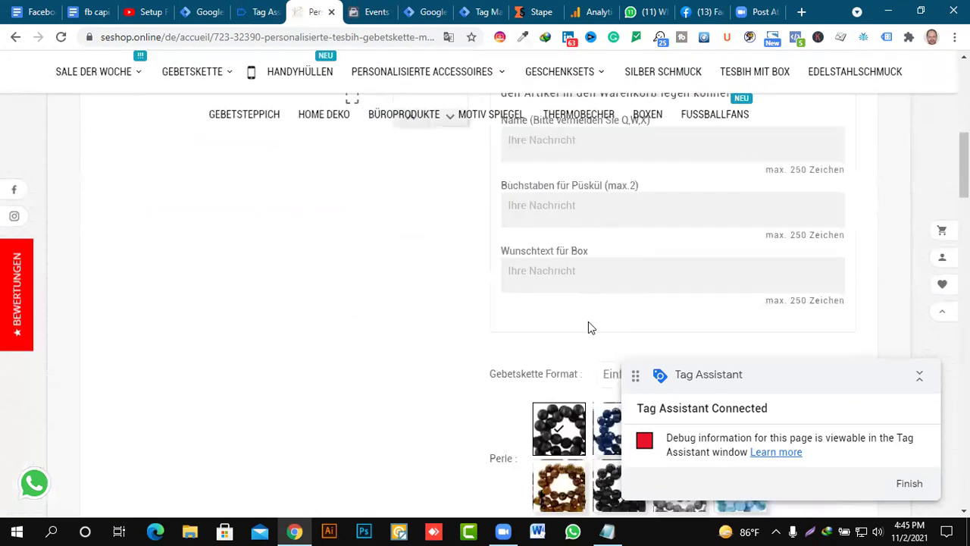
{"action": "left_click", "coordinate": [572, 143]}
{"action": "key", "text": "ctrl+v"}
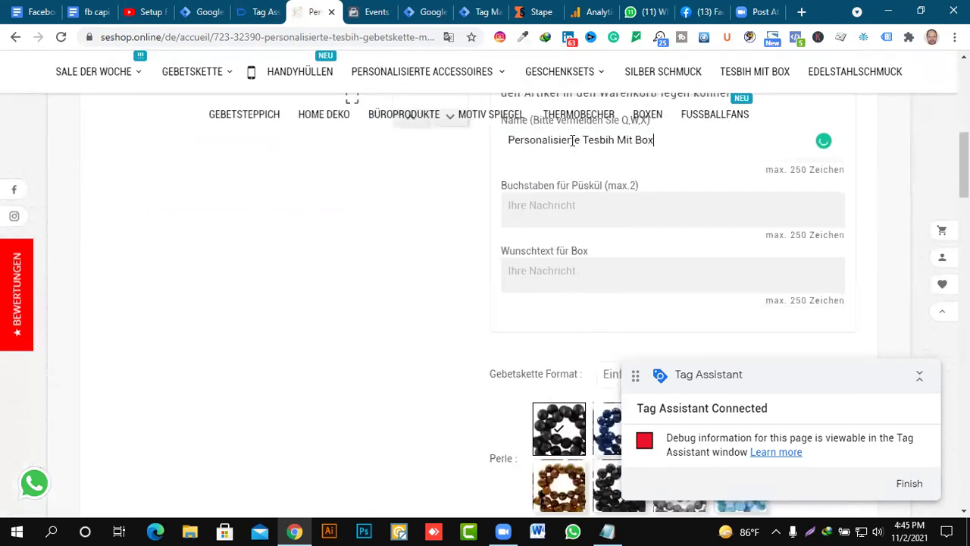
Go to the product's quantity and add-to-cart options below the bead selection.
{"action": "scroll", "coordinate": [610, 203], "scroll_direction": "down", "scroll_amount": 5}
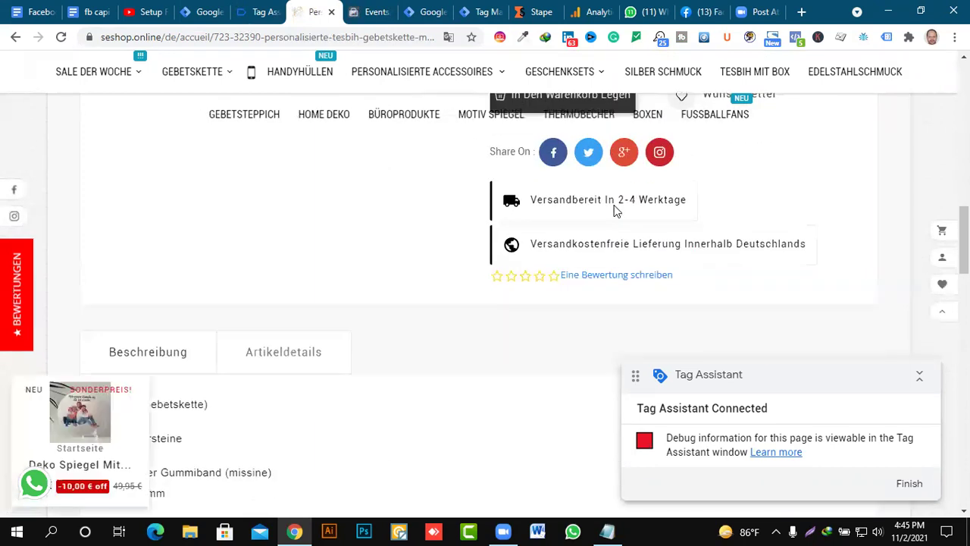
{"action": "scroll", "coordinate": [696, 235], "scroll_direction": "up", "scroll_amount": 2}
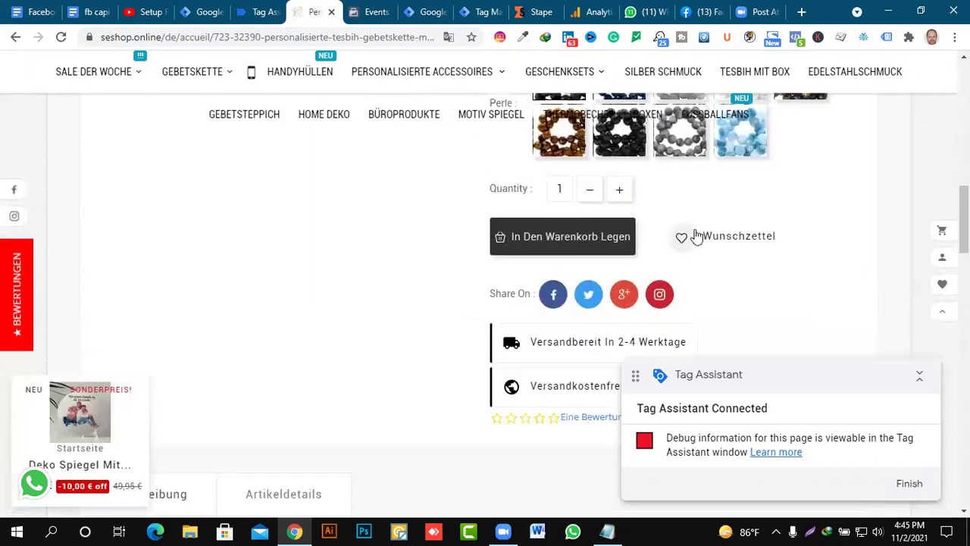
Try to add the personalised tesbih to the cart, check Tag Assistant for the event, and dismiss the shop's alert.
{"action": "left_click", "coordinate": [576, 238]}
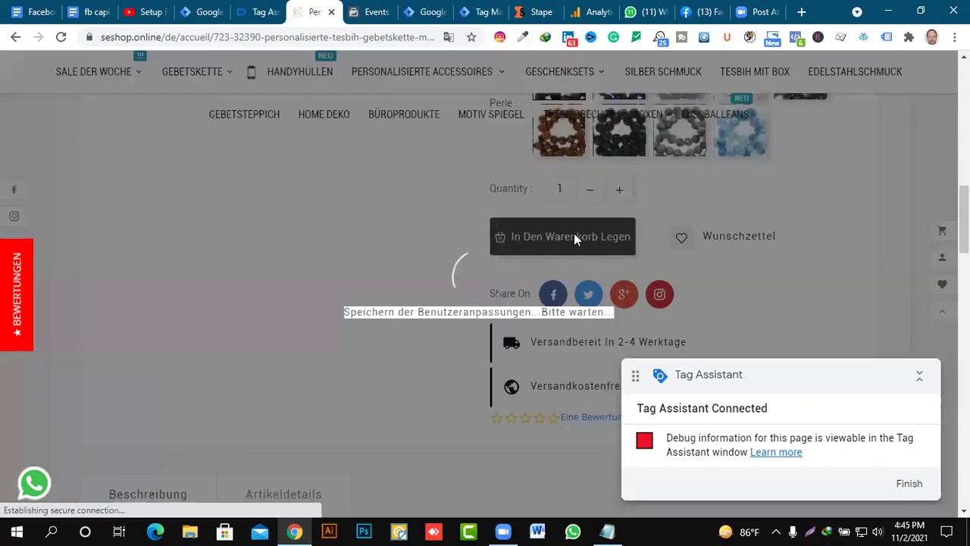
{"action": "left_click", "coordinate": [261, 12]}
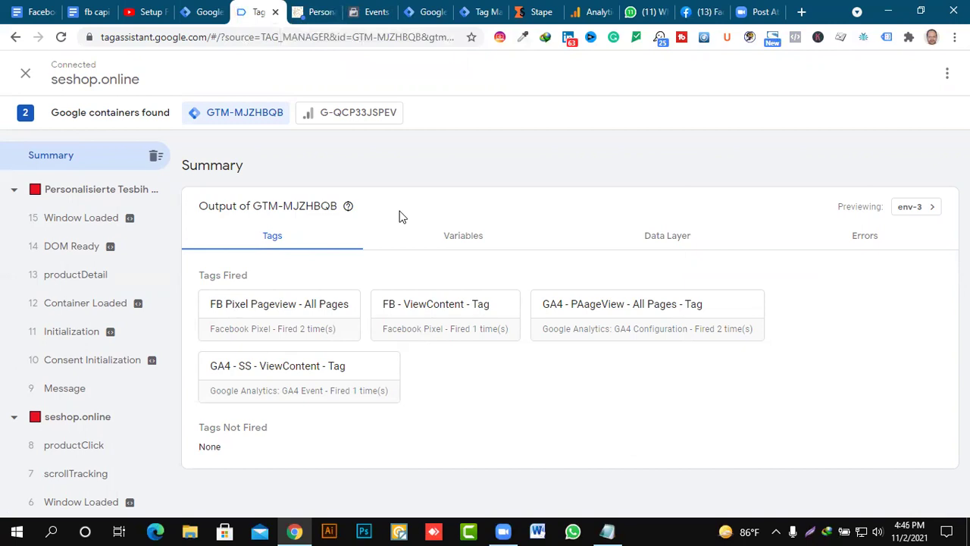
{"action": "left_click", "coordinate": [322, 12]}
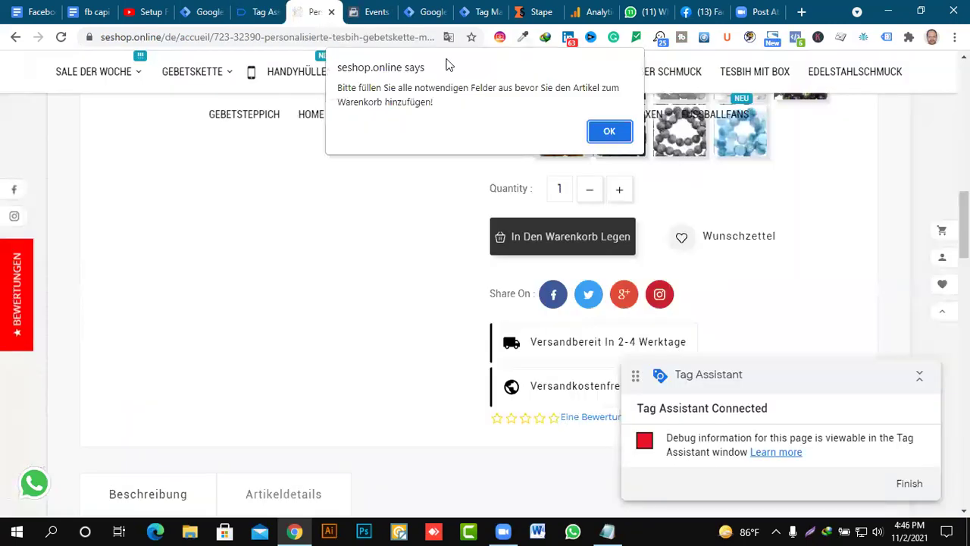
{"action": "left_click", "coordinate": [611, 132]}
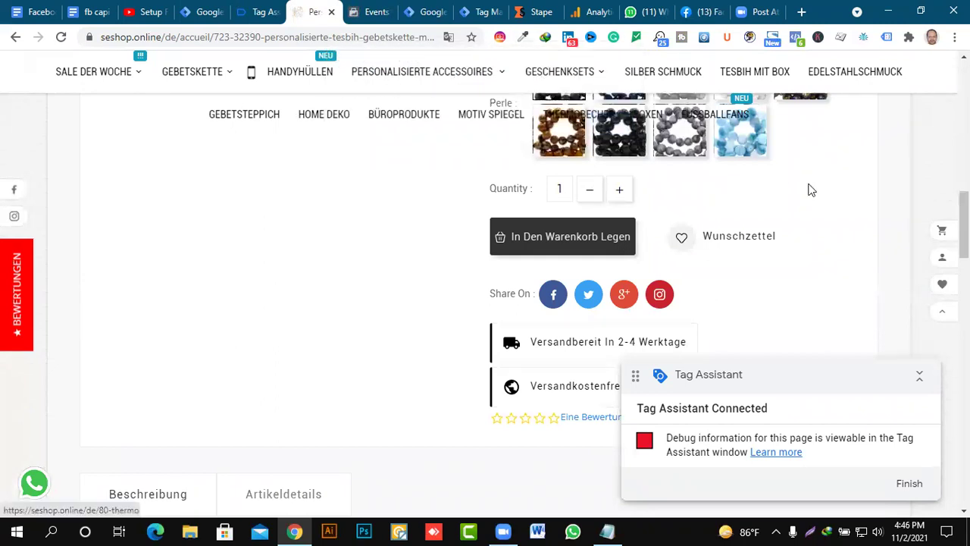
Fill the product's name customisation field with "Personalisierte Tesbih Mit Box".
{"action": "scroll", "coordinate": [799, 225], "scroll_direction": "down", "scroll_amount": 1}
{"action": "scroll", "coordinate": [739, 231], "scroll_direction": "down", "scroll_amount": 1}
{"action": "scroll", "coordinate": [755, 258], "scroll_direction": "up", "scroll_amount": 6}
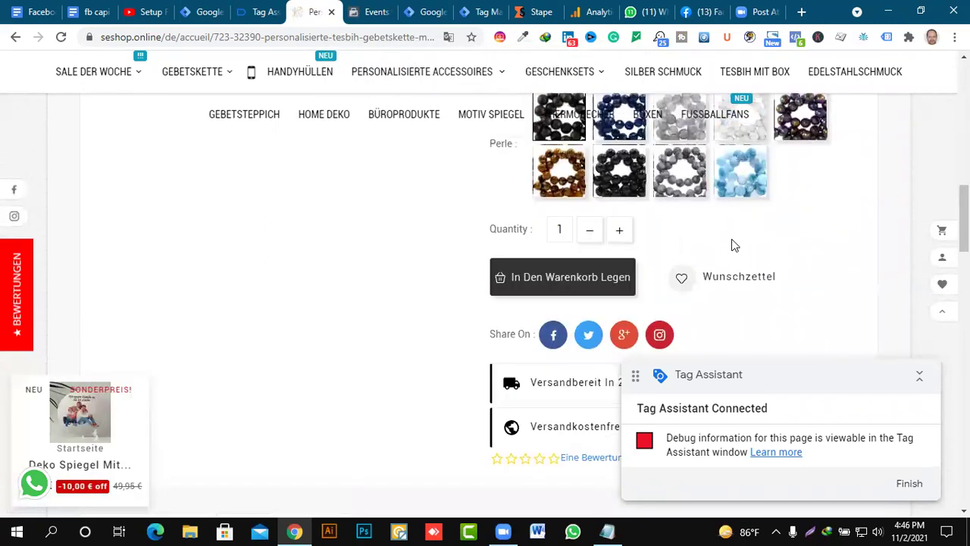
{"action": "scroll", "coordinate": [704, 207], "scroll_direction": "up", "scroll_amount": 1}
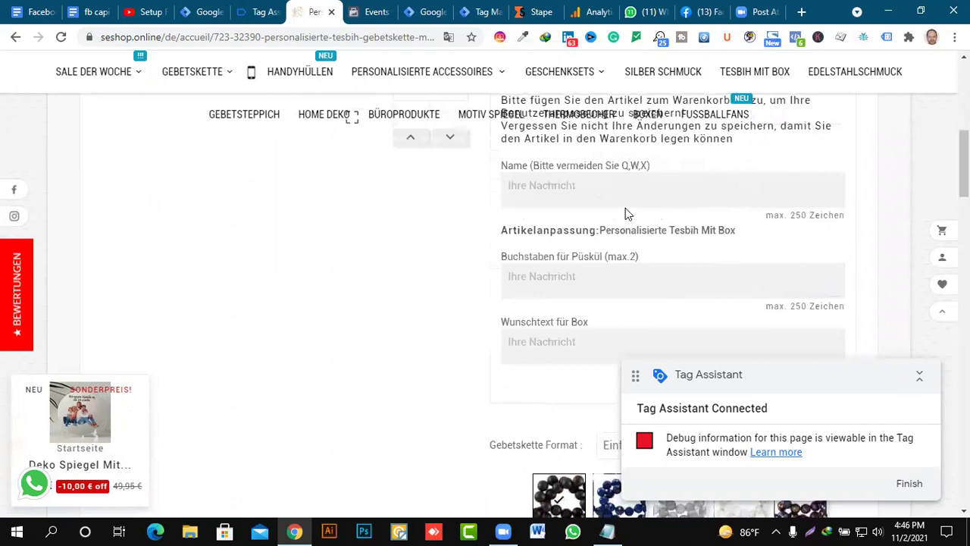
{"action": "left_click", "coordinate": [578, 186]}
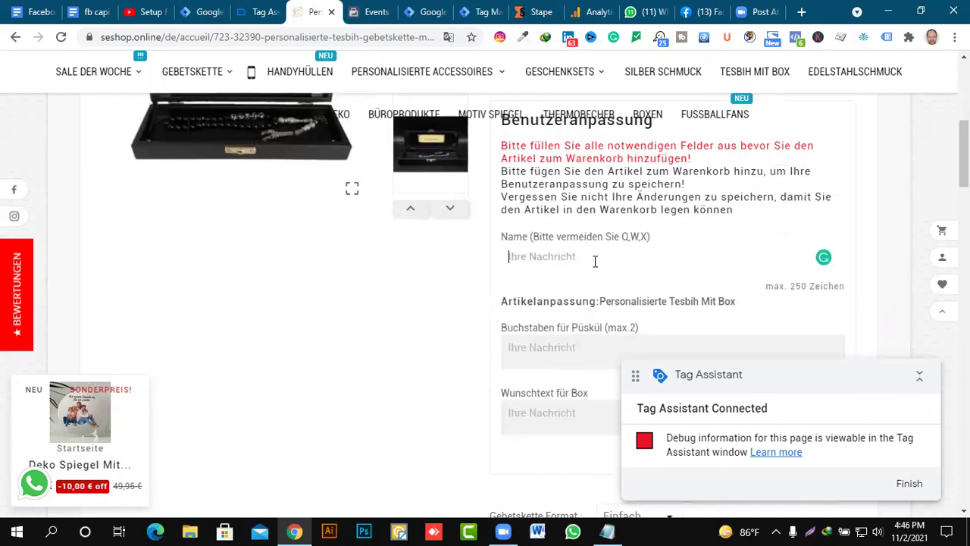
{"action": "type", "text": "Personalisierte Tesbih Mit Box"}
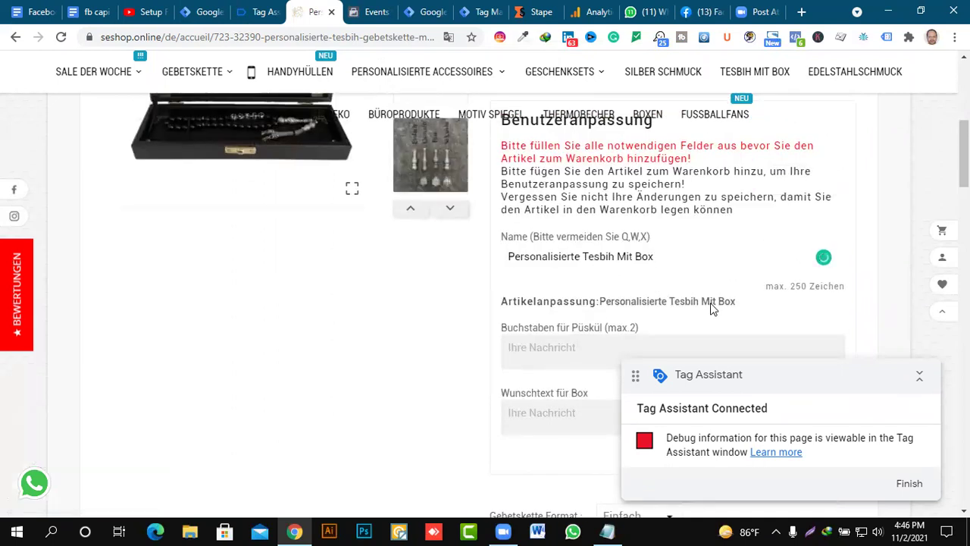
Try again to add the customised tesbih to the cart and dismiss the shop's alert.
{"action": "scroll", "coordinate": [661, 301], "scroll_direction": "down", "scroll_amount": 5}
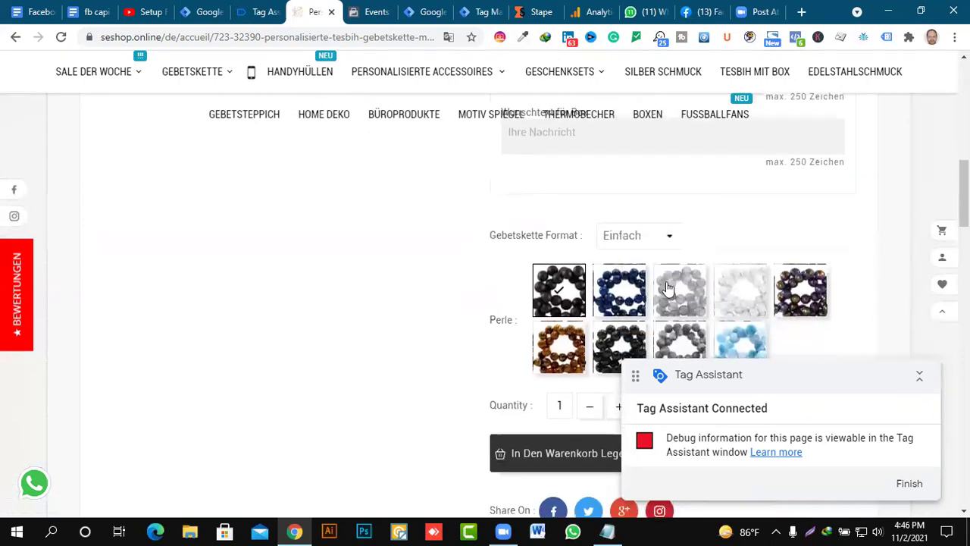
{"action": "scroll", "coordinate": [665, 280], "scroll_direction": "down", "scroll_amount": 2}
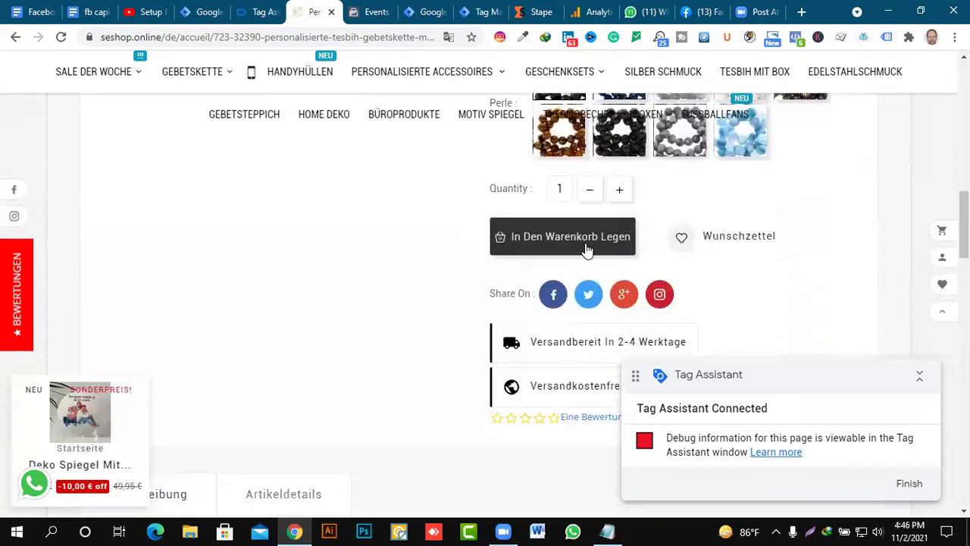
{"action": "left_click", "coordinate": [616, 239]}
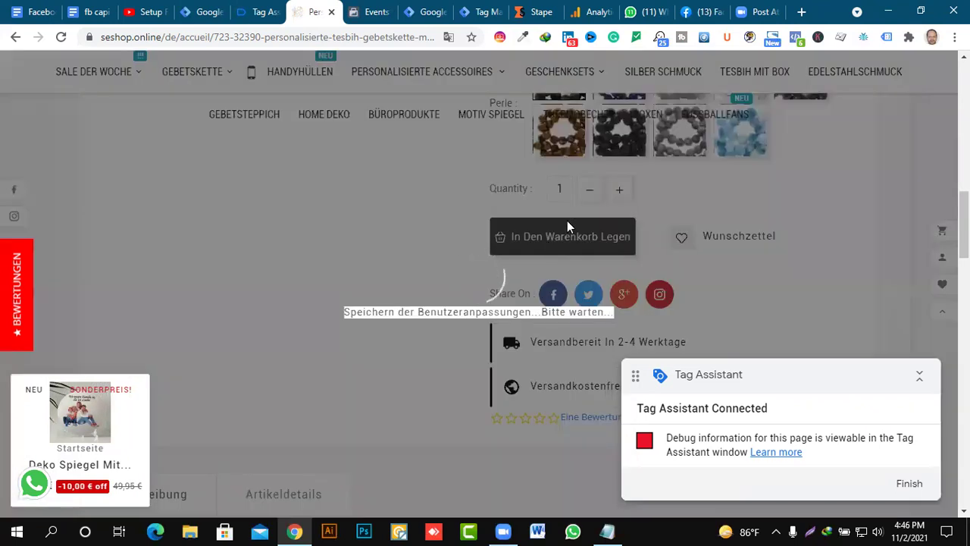
{"action": "left_click", "coordinate": [258, 12]}
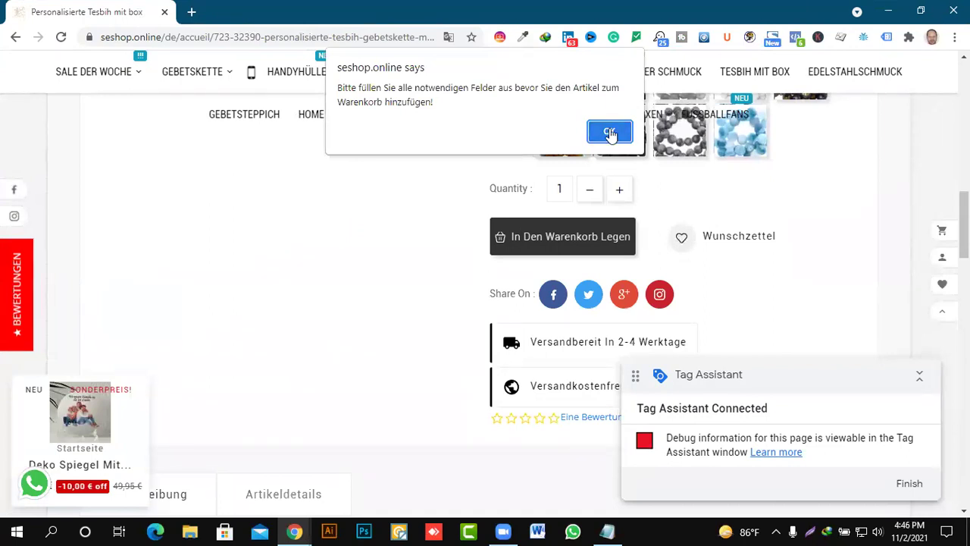
{"action": "left_click", "coordinate": [610, 132]}
Close the detached shop window, reopen the Tag Assistant debug window for seshop.online, and return to the shop page.
{"action": "left_click", "coordinate": [954, 10]}
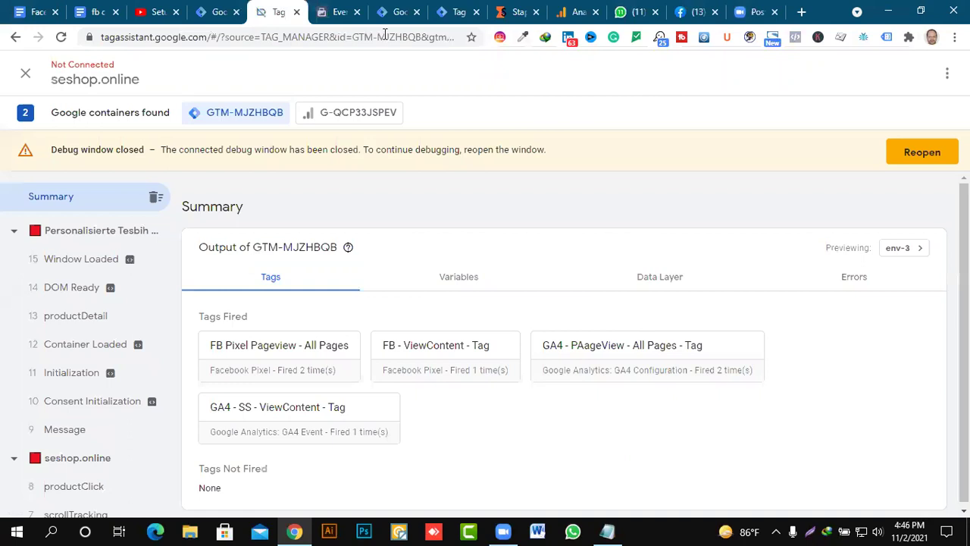
{"action": "left_click", "coordinate": [922, 154]}
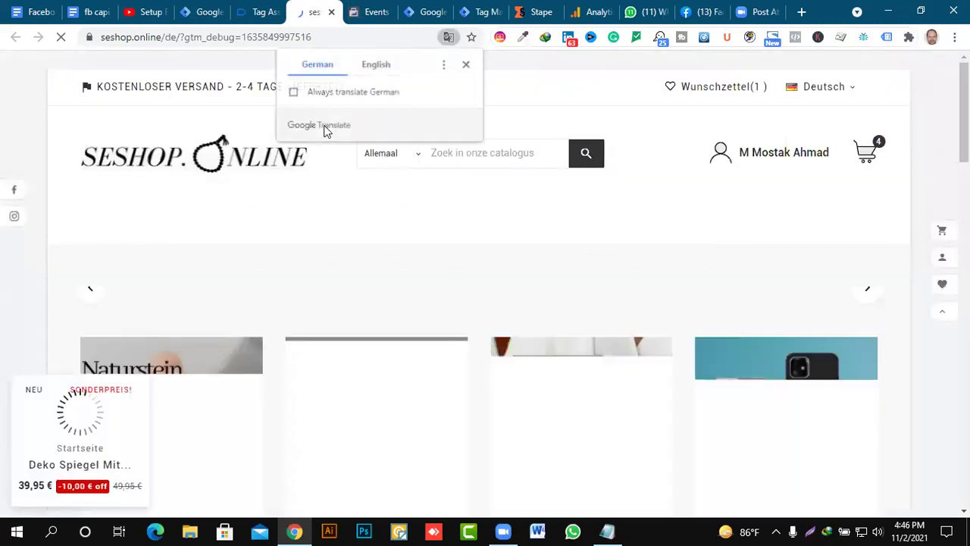
{"action": "left_click", "coordinate": [263, 13]}
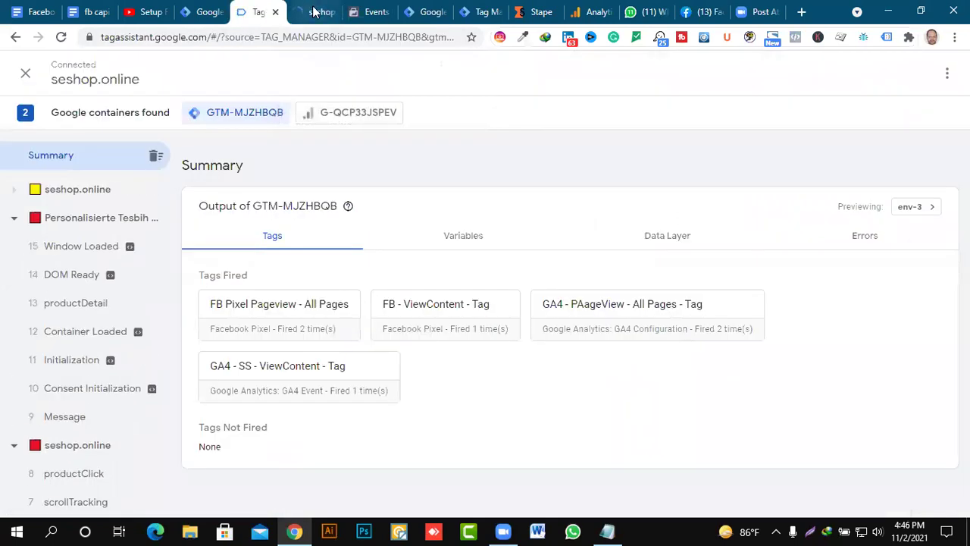
{"action": "left_click", "coordinate": [302, 14]}
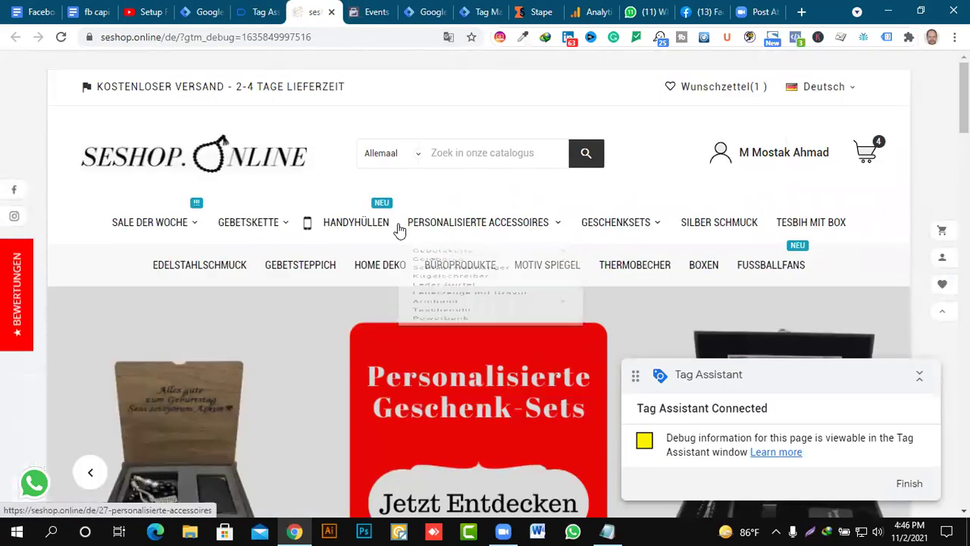
Open the Tesbih mit Box category and view the Glas Perlen Tesbih product.
{"action": "scroll", "coordinate": [382, 264], "scroll_direction": "down", "scroll_amount": 4}
{"action": "scroll", "coordinate": [395, 263], "scroll_direction": "down", "scroll_amount": 3}
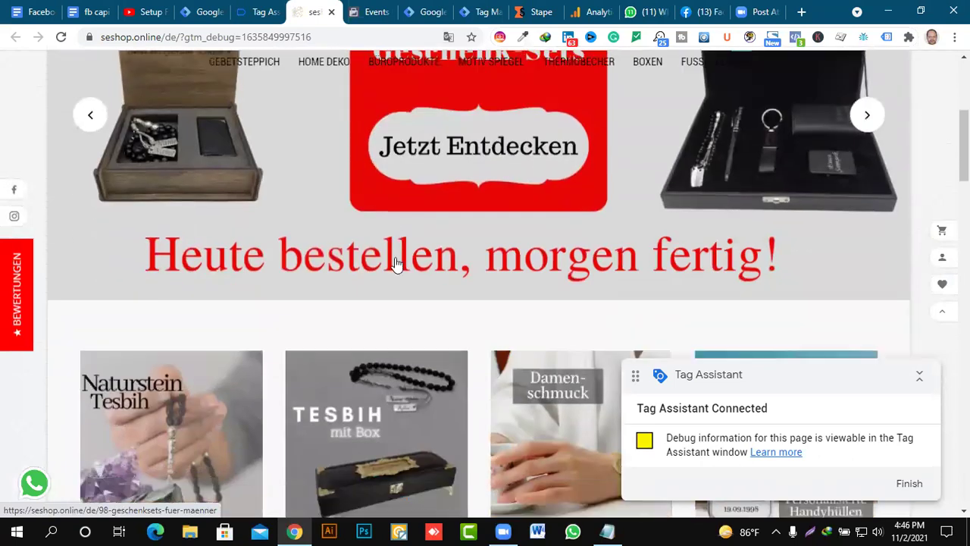
{"action": "left_click", "coordinate": [373, 260]}
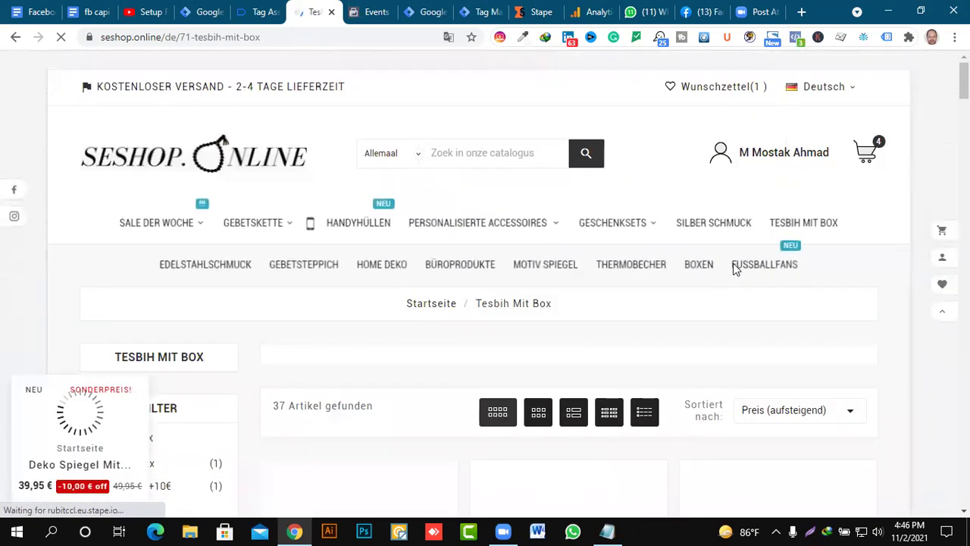
{"action": "scroll", "coordinate": [717, 284], "scroll_direction": "down", "scroll_amount": 6}
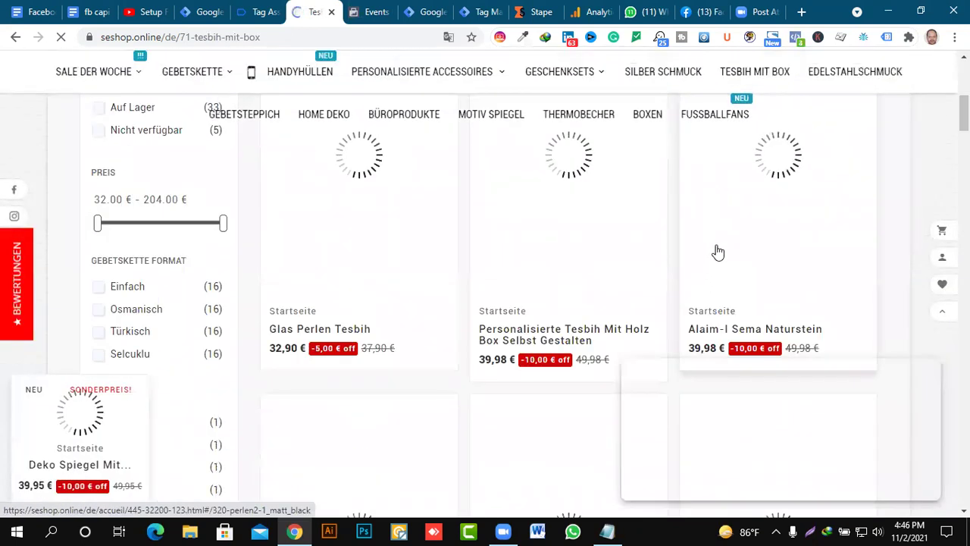
{"action": "scroll", "coordinate": [710, 257], "scroll_direction": "up", "scroll_amount": 2}
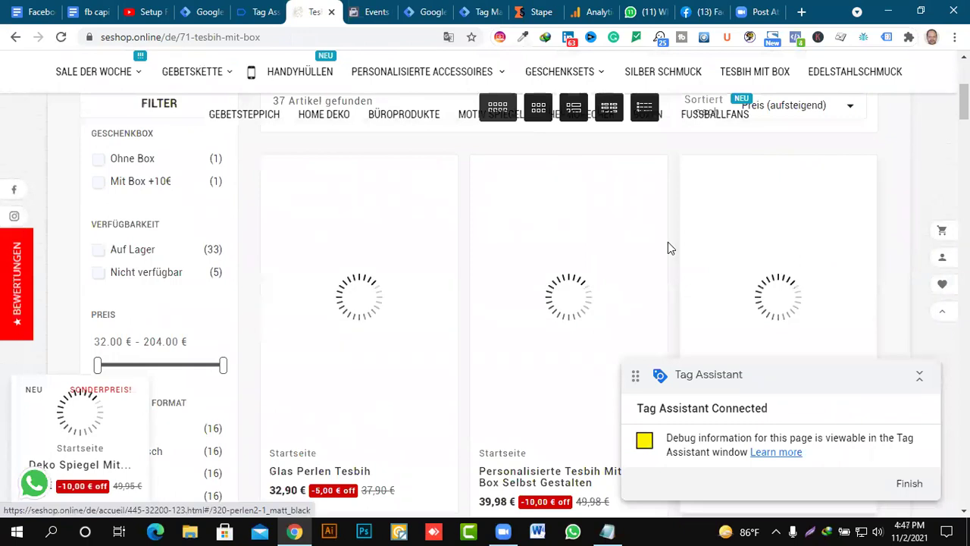
{"action": "scroll", "coordinate": [667, 247], "scroll_direction": "down", "scroll_amount": 2}
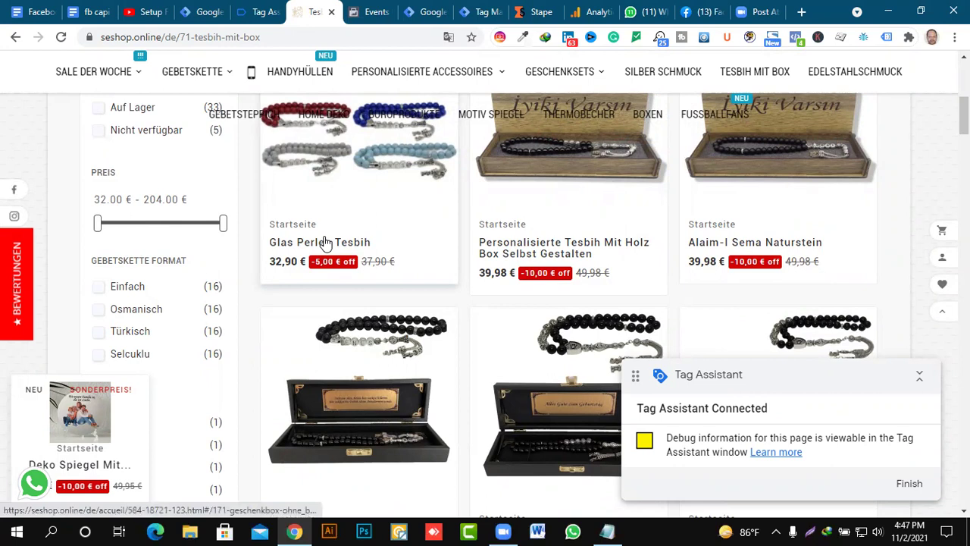
{"action": "left_click", "coordinate": [325, 242]}
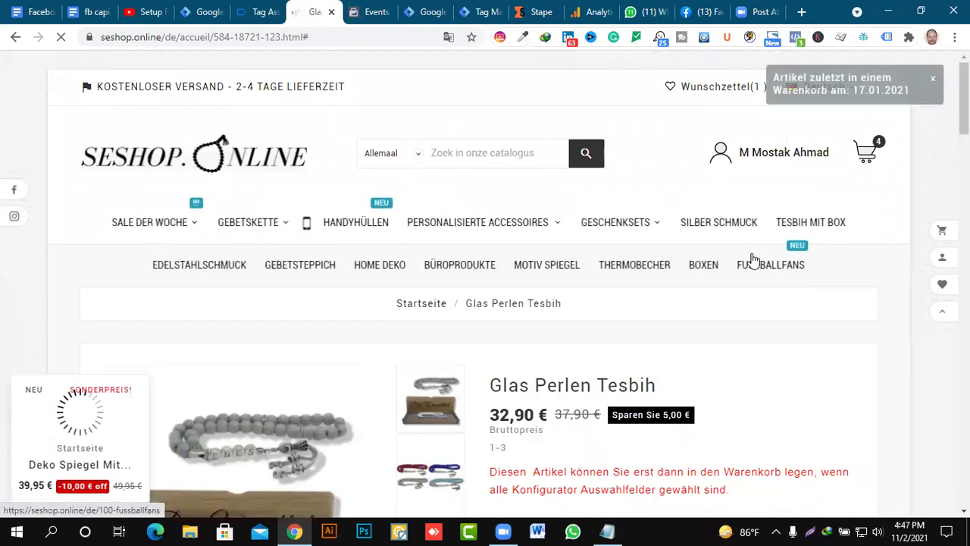
Copy the product title "Glas Perlen Tesbih" into the Name Für Tesbih customisation field.
{"action": "scroll", "coordinate": [751, 257], "scroll_direction": "down", "scroll_amount": 3}
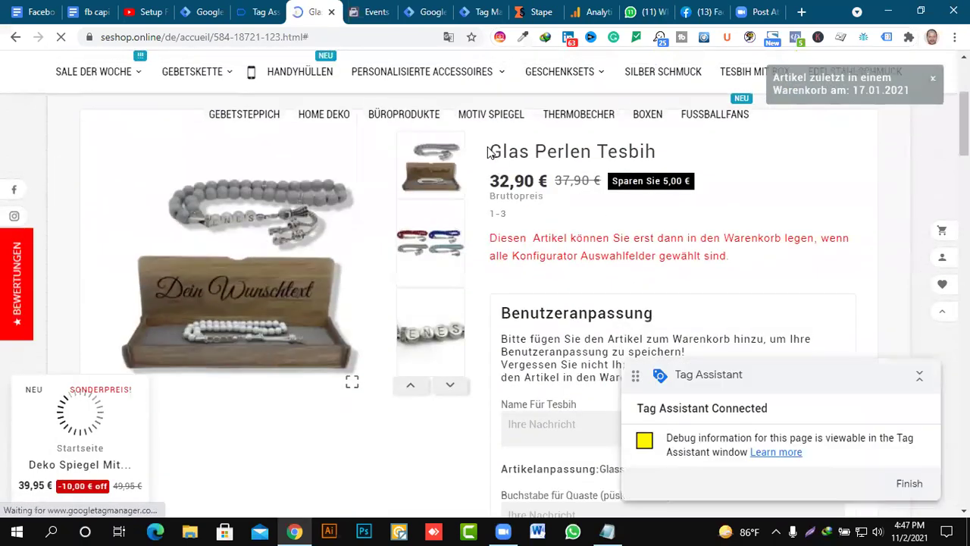
{"action": "left_click_drag", "start_coordinate": [490, 152], "coordinate": [665, 161]}
{"action": "key", "text": "ctrl+c"}
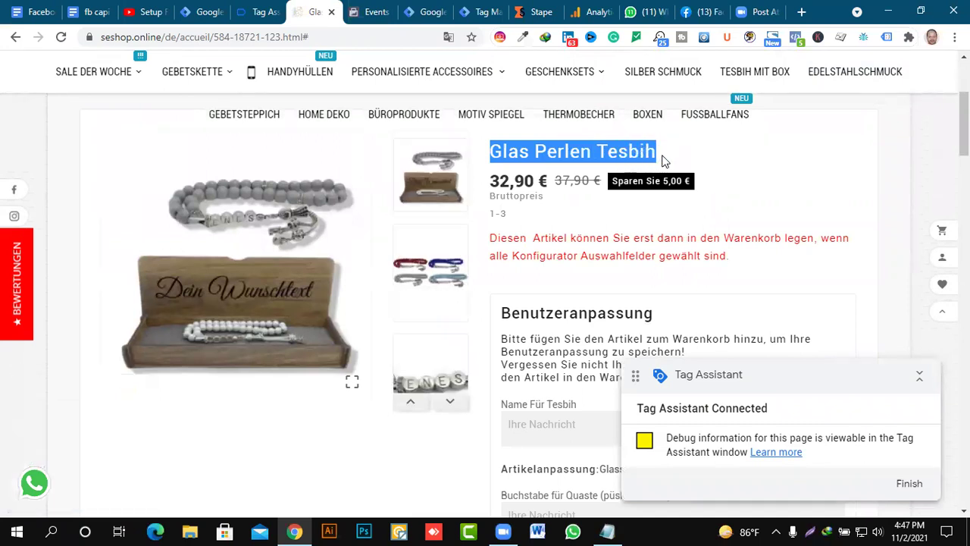
{"action": "scroll", "coordinate": [677, 261], "scroll_direction": "down", "scroll_amount": 3}
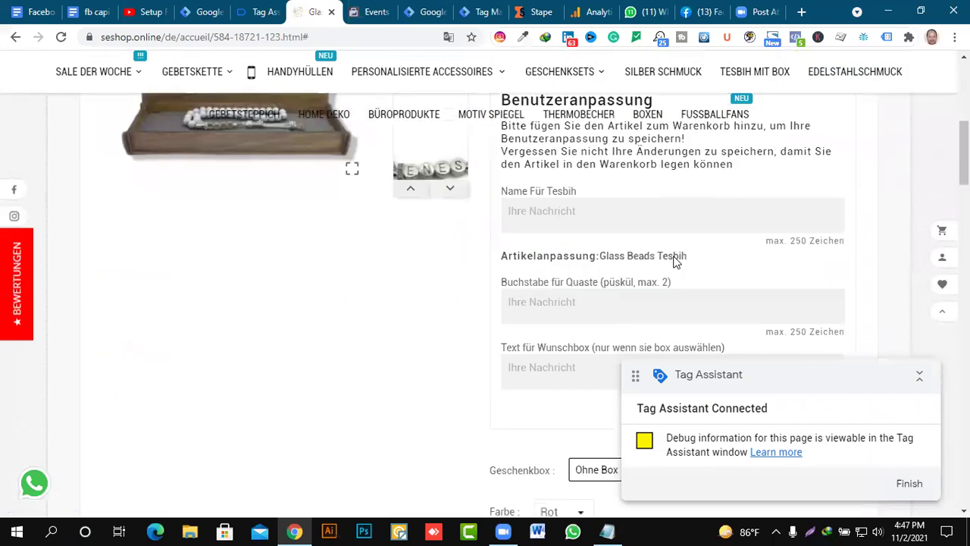
{"action": "left_click", "coordinate": [598, 210]}
{"action": "key", "text": "ctrl+v"}
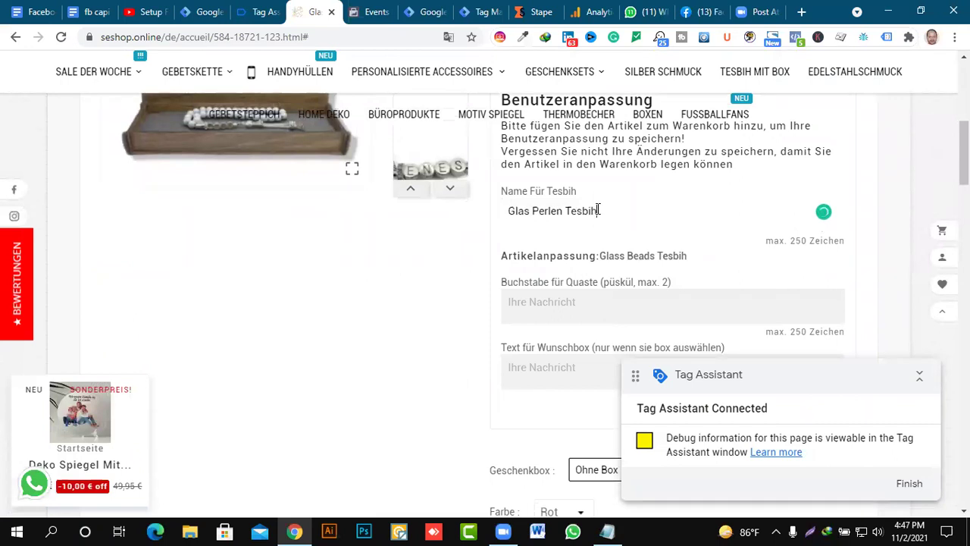
Try to add the Glas Perlen Tesbih to the cart and dismiss the shop's alert.
{"action": "scroll", "coordinate": [694, 306], "scroll_direction": "down", "scroll_amount": 5}
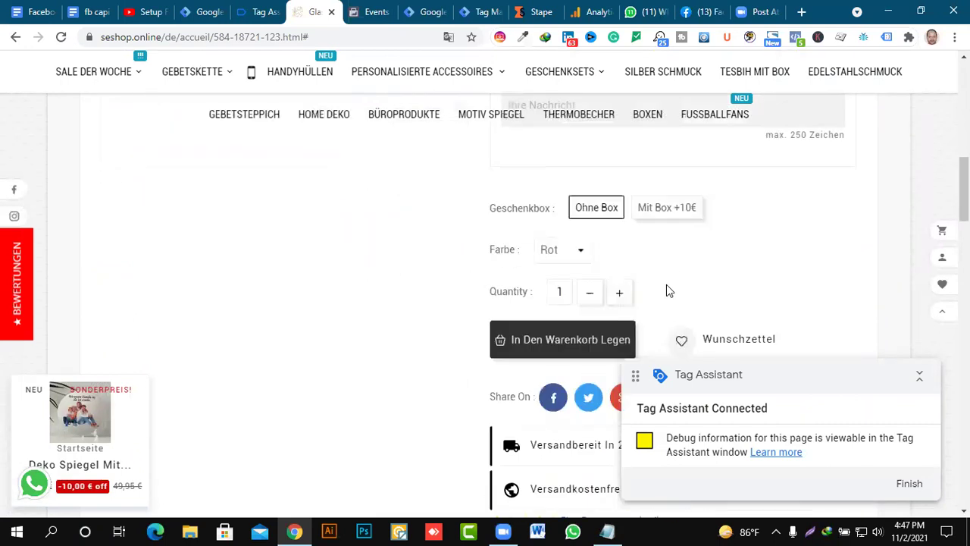
{"action": "left_click", "coordinate": [575, 248]}
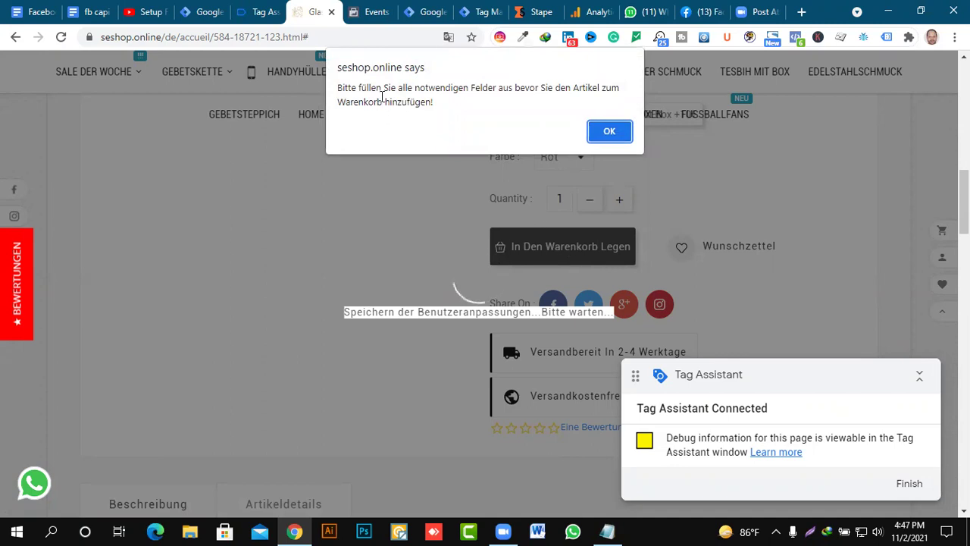
{"action": "left_click", "coordinate": [609, 132]}
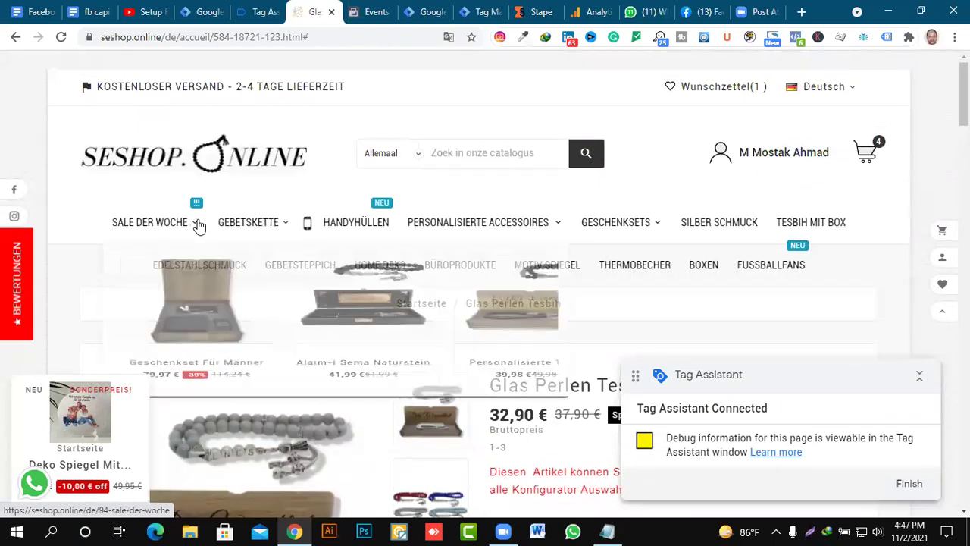
Open the Handyhüllen category and view the first Handyhüllen Selbst Gestalten product, priced 19,94 €.
{"action": "mouse_move", "coordinate": [588, 224]}
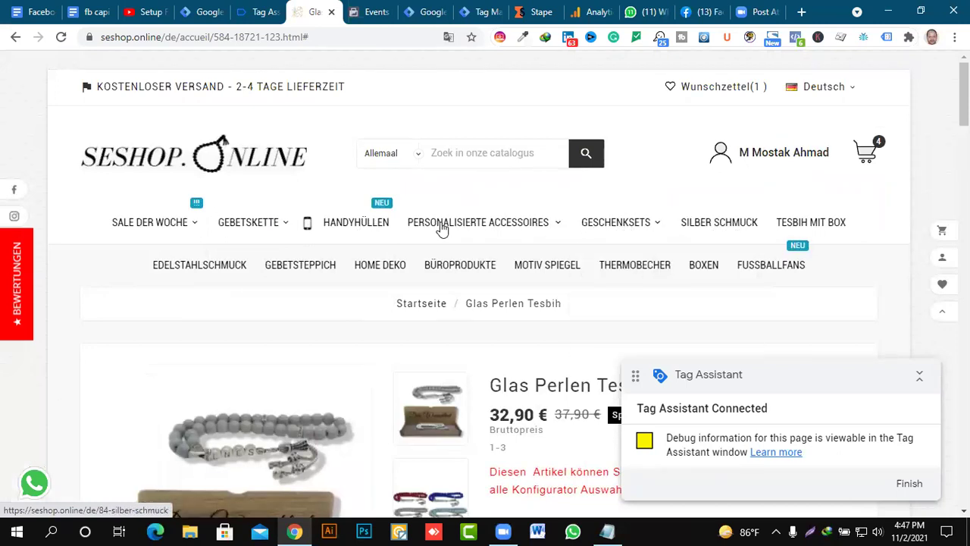
{"action": "left_click", "coordinate": [341, 231]}
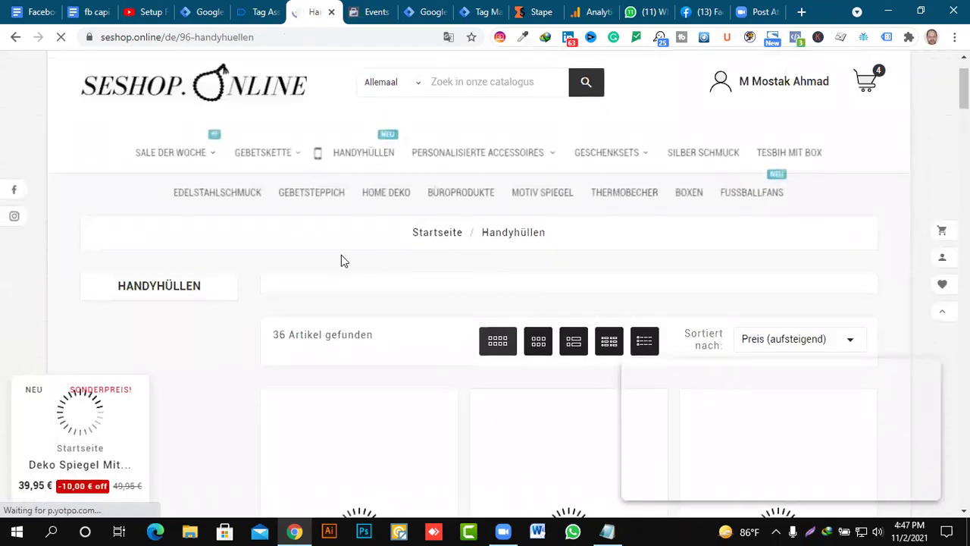
{"action": "scroll", "coordinate": [336, 262], "scroll_direction": "down", "scroll_amount": 6}
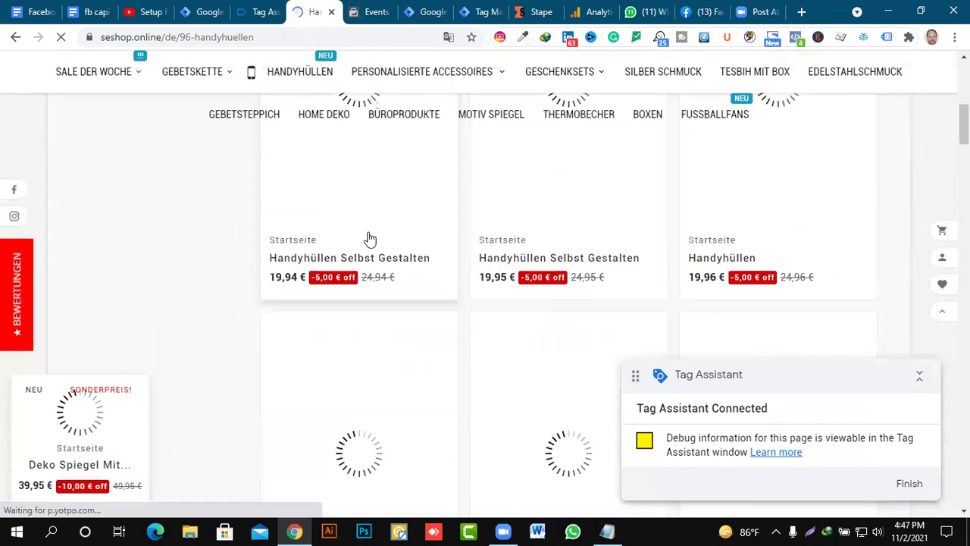
{"action": "scroll", "coordinate": [364, 258], "scroll_direction": "down", "scroll_amount": 1}
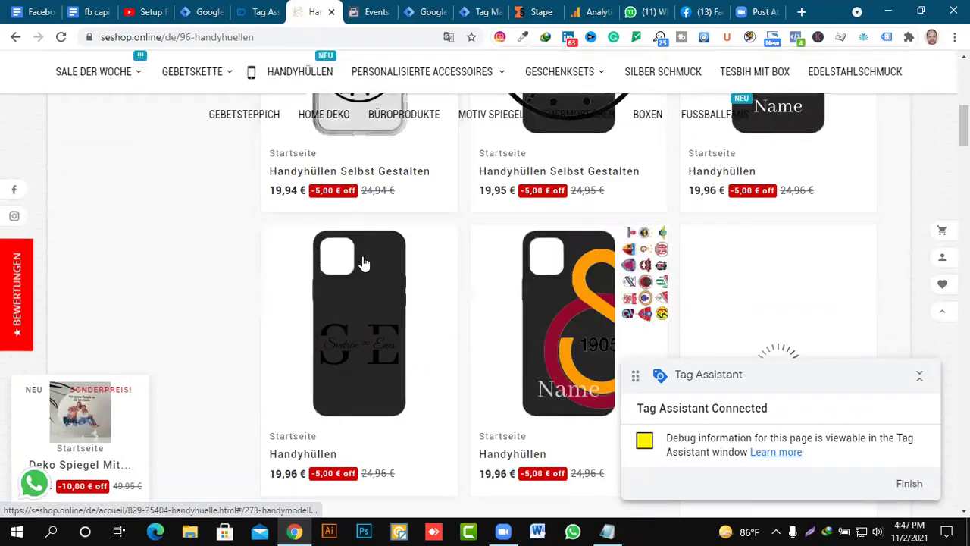
{"action": "left_click", "coordinate": [357, 176]}
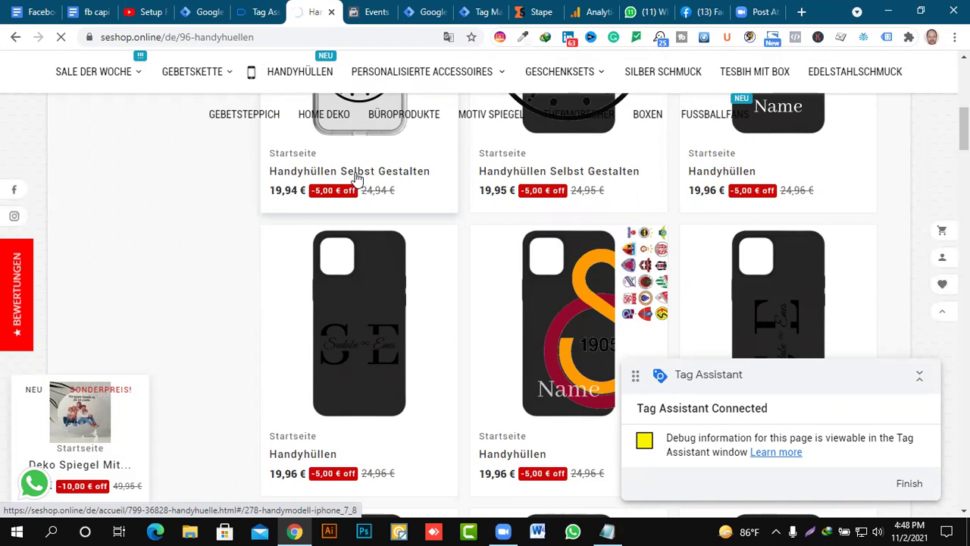
{"action": "scroll", "coordinate": [639, 288], "scroll_direction": "down", "scroll_amount": 2}
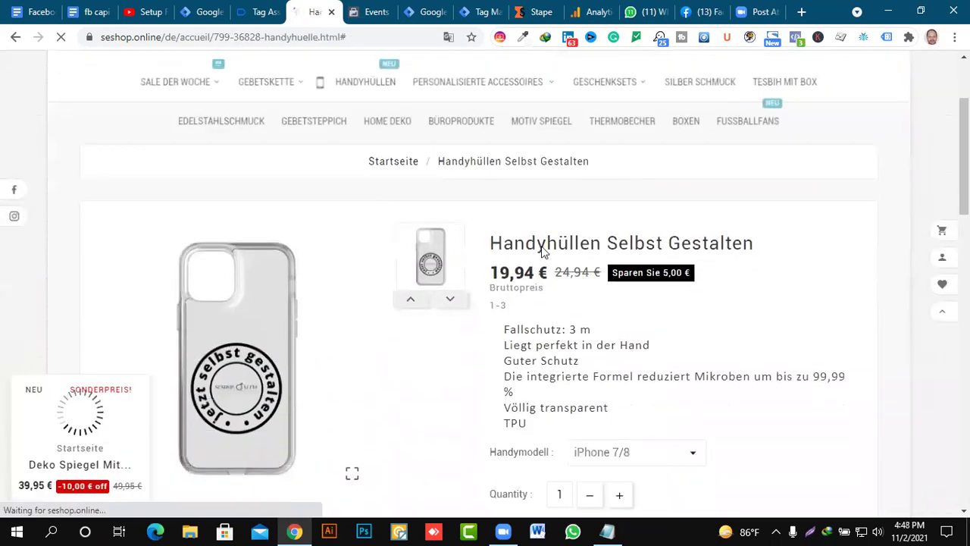
Examine the Handyhüllen Selbst Gestalten product's title, description, phone model option and purchase options.
{"action": "double_click", "coordinate": [493, 243]}
{"action": "left_click_drag", "start_coordinate": [655, 238], "coordinate": [759, 243]}
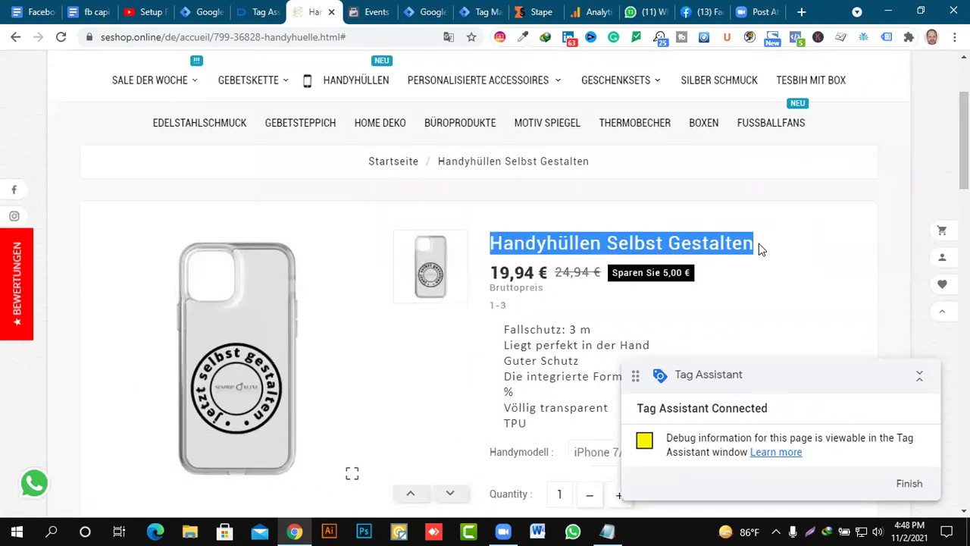
{"action": "scroll", "coordinate": [613, 320], "scroll_direction": "down", "scroll_amount": 3}
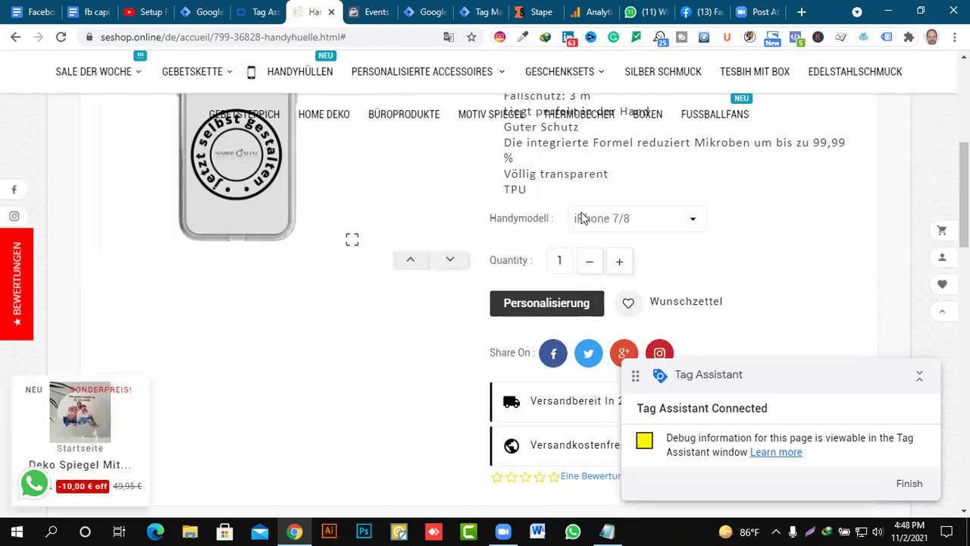
{"action": "scroll", "coordinate": [582, 218], "scroll_direction": "up", "scroll_amount": 1}
{"action": "scroll", "coordinate": [614, 251], "scroll_direction": "down", "scroll_amount": 2}
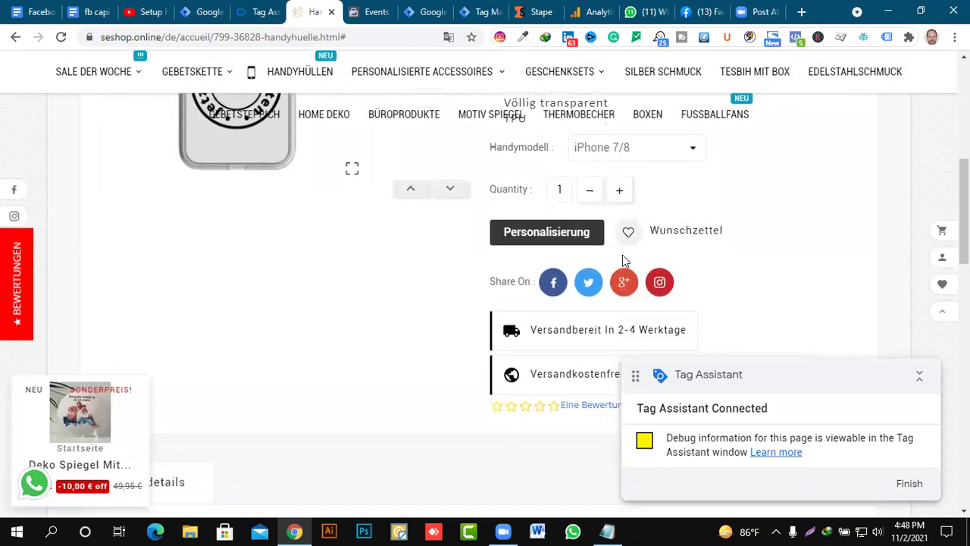
{"action": "scroll", "coordinate": [622, 255], "scroll_direction": "up", "scroll_amount": 3}
{"action": "scroll", "coordinate": [619, 241], "scroll_direction": "up", "scroll_amount": 1}
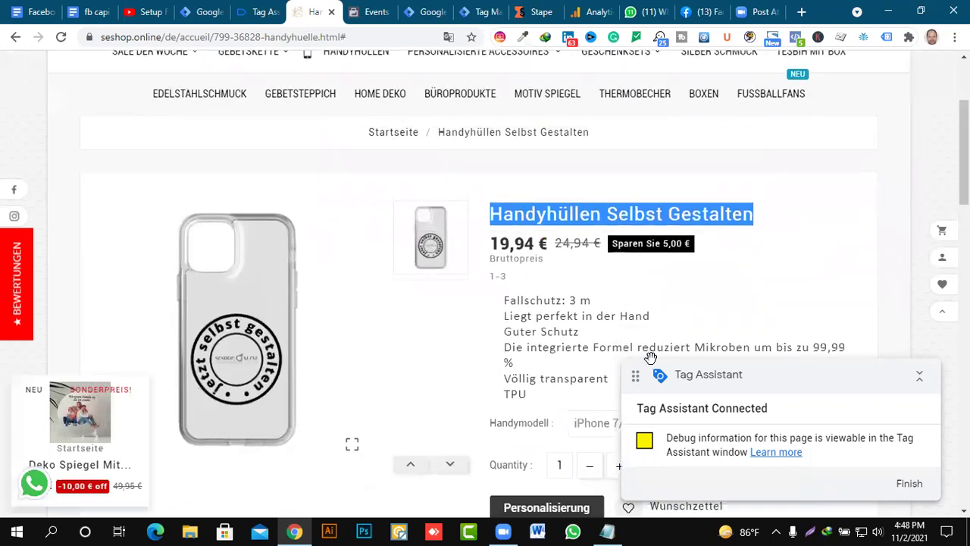
{"action": "scroll", "coordinate": [649, 354], "scroll_direction": "down", "scroll_amount": 3}
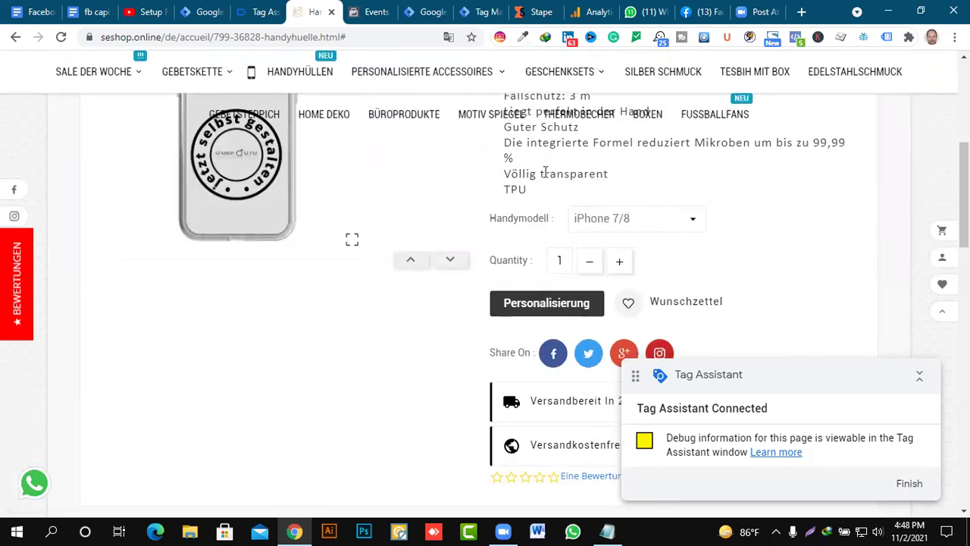
{"action": "scroll", "coordinate": [656, 185], "scroll_direction": "down", "scroll_amount": 1}
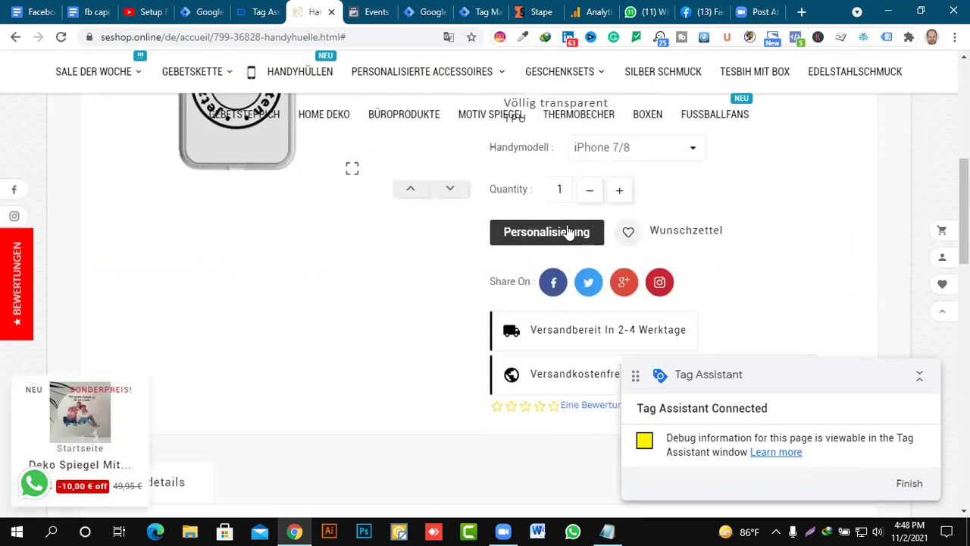
Open the phone case's personalisation editor and check the Tag Assistant summary of fired tags.
{"action": "left_click", "coordinate": [533, 237]}
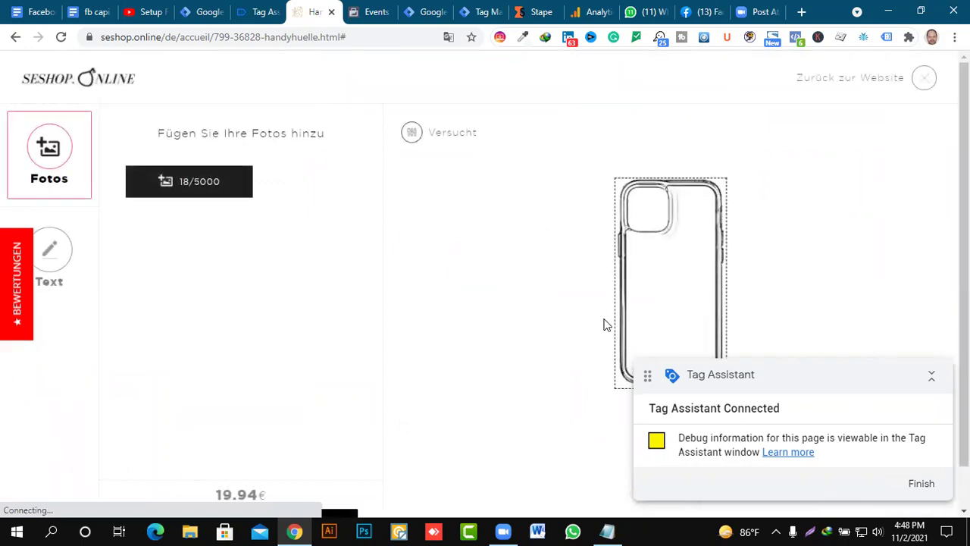
{"action": "scroll", "coordinate": [656, 288], "scroll_direction": "down", "scroll_amount": 1}
{"action": "scroll", "coordinate": [667, 281], "scroll_direction": "up", "scroll_amount": 1}
{"action": "left_click", "coordinate": [262, 11]}
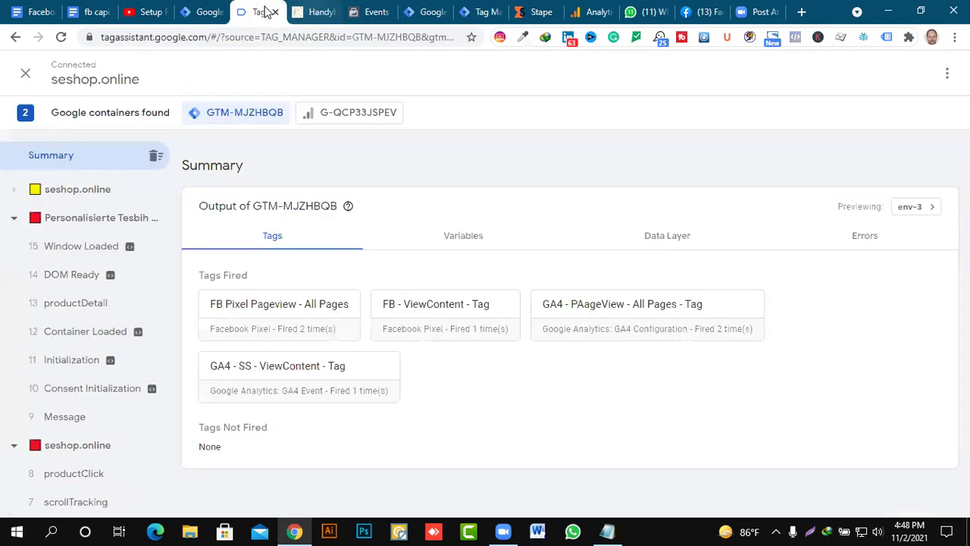
{"action": "key", "text": "ctrl+Tab"}
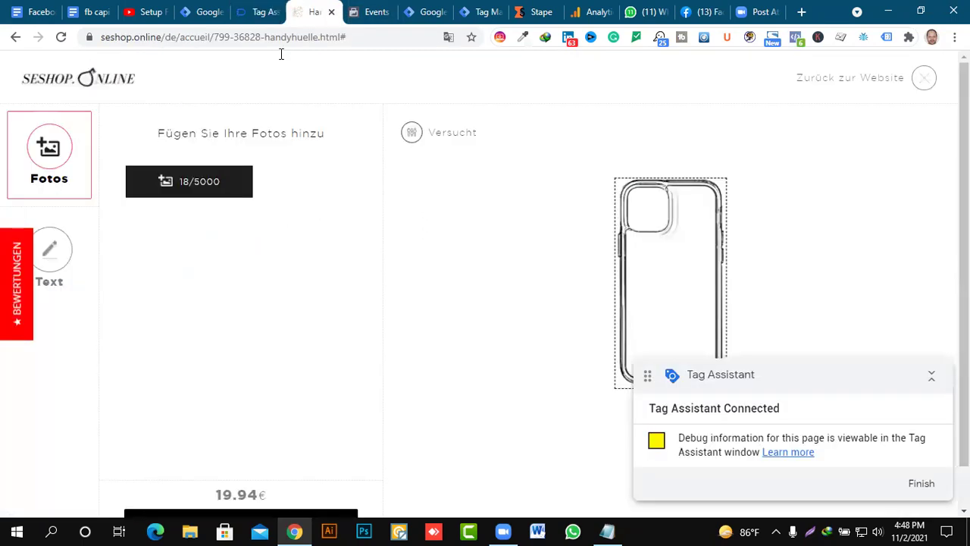
Leave the phone case's personalisation editor and return to the shop's home page.
{"action": "left_click", "coordinate": [15, 37]}
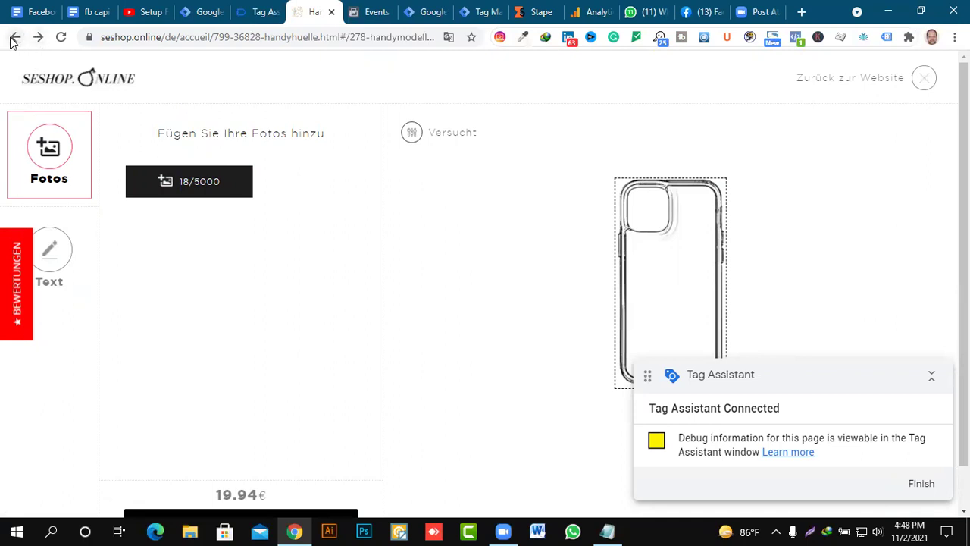
{"action": "left_click", "coordinate": [13, 39]}
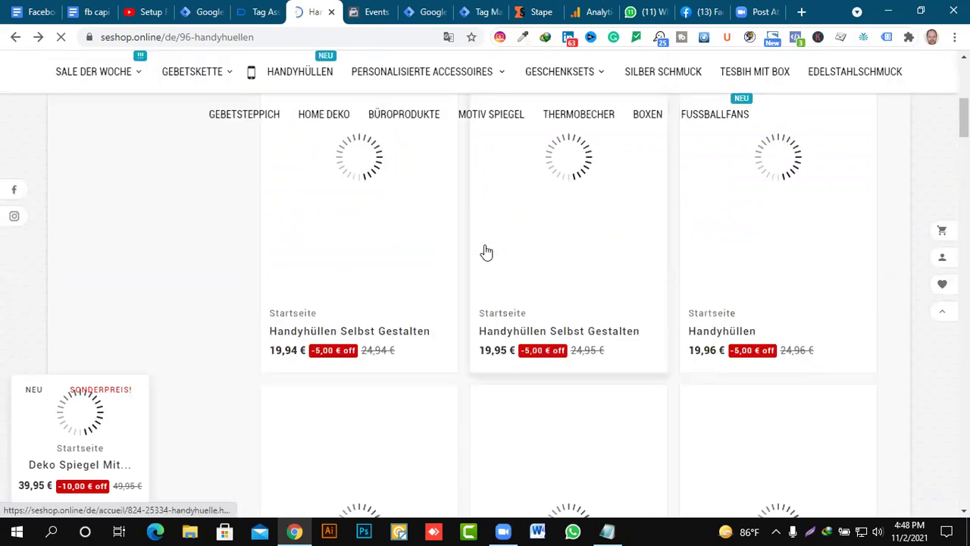
{"action": "scroll", "coordinate": [487, 251], "scroll_direction": "up", "scroll_amount": 5}
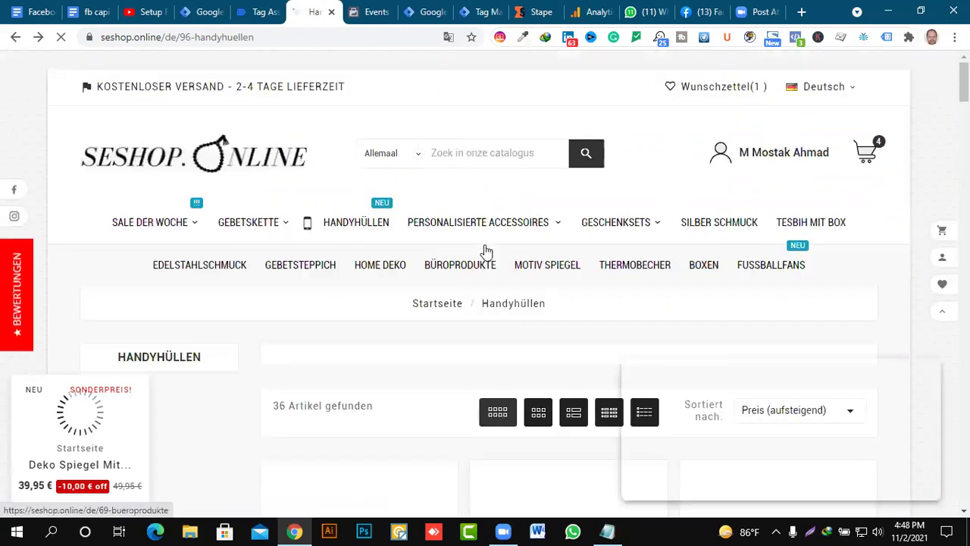
{"action": "left_click", "coordinate": [150, 159]}
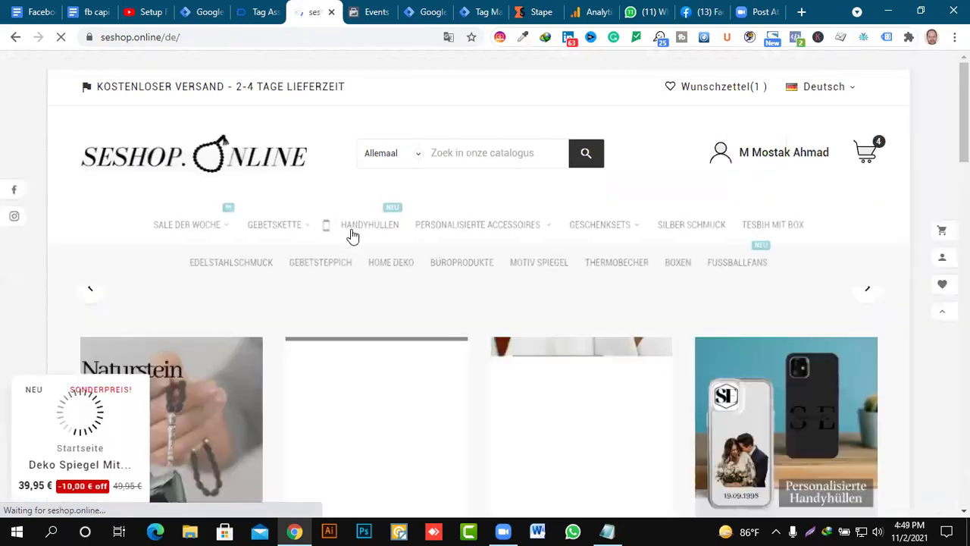
Open the Geschenkset Mit Gebetstepich/Kuran category from the home page and view the Geschenkset Mit Mini Kuran product.
{"action": "scroll", "coordinate": [475, 234], "scroll_direction": "down", "scroll_amount": 2}
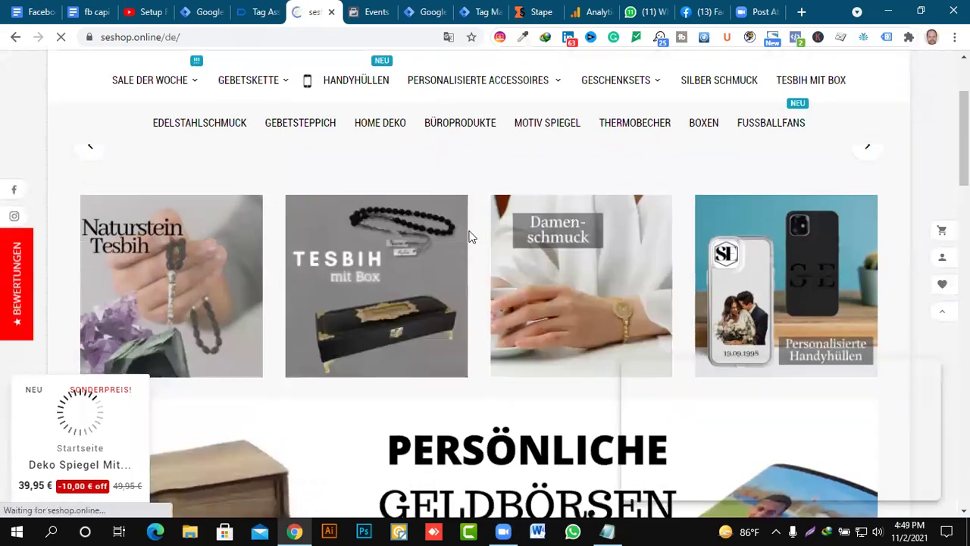
{"action": "scroll", "coordinate": [453, 234], "scroll_direction": "down", "scroll_amount": 3}
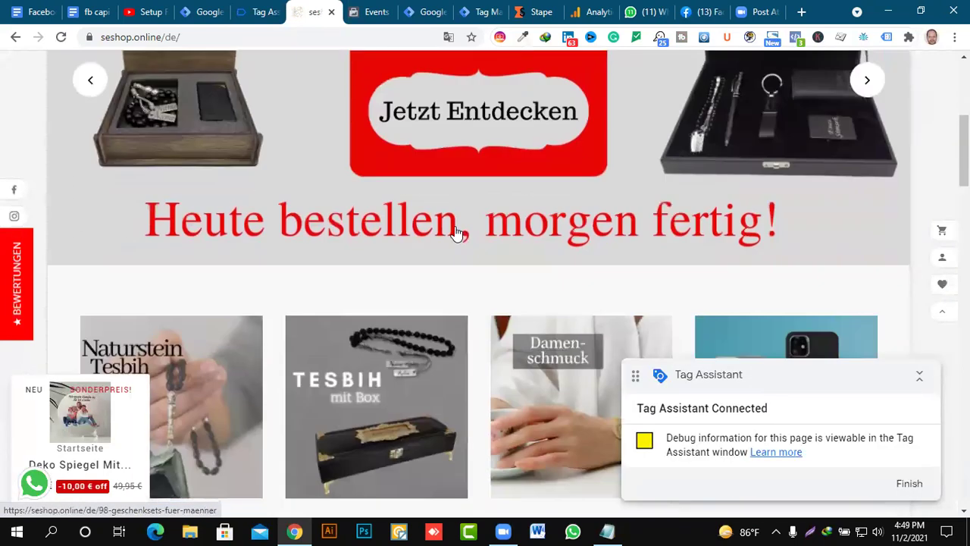
{"action": "scroll", "coordinate": [455, 232], "scroll_direction": "down", "scroll_amount": 8}
{"action": "scroll", "coordinate": [460, 223], "scroll_direction": "down", "scroll_amount": 3}
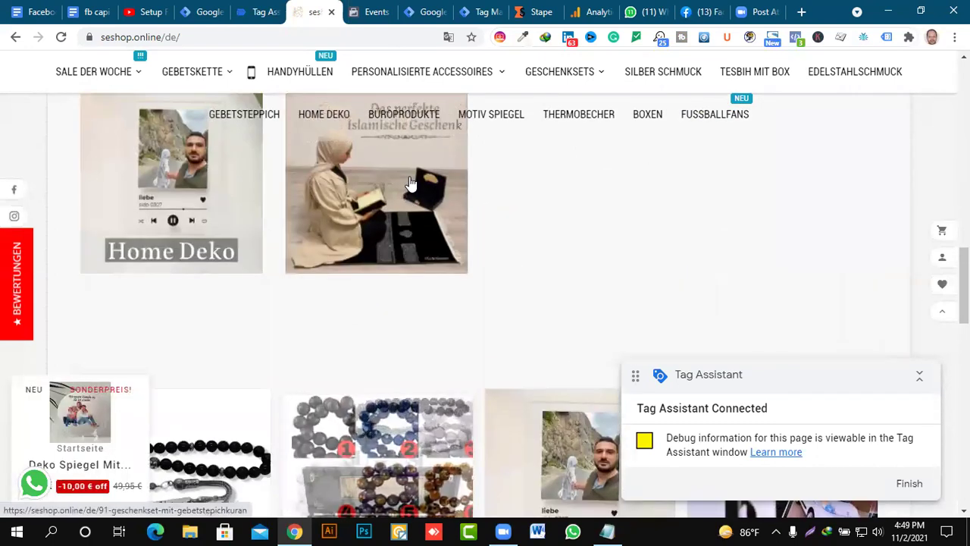
{"action": "left_click", "coordinate": [410, 184]}
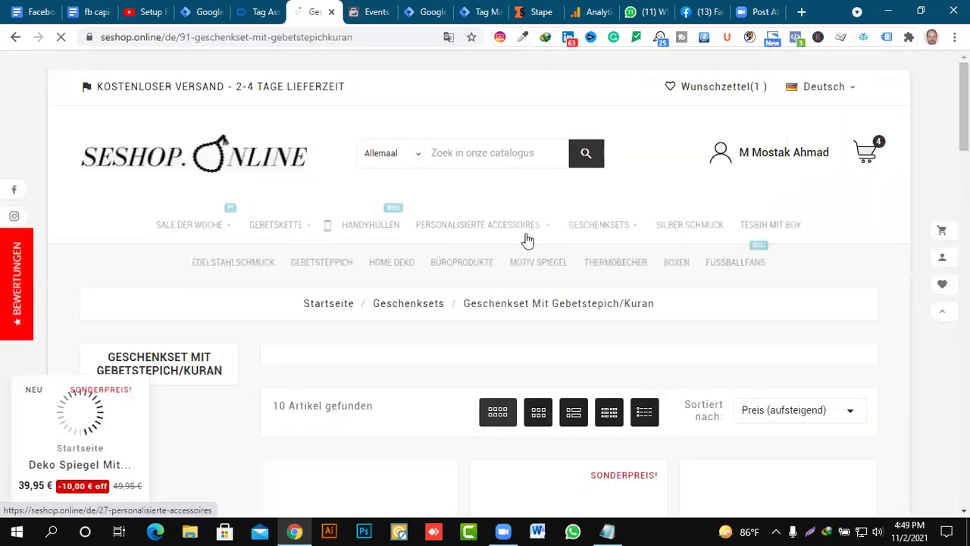
{"action": "scroll", "coordinate": [565, 250], "scroll_direction": "down", "scroll_amount": 5}
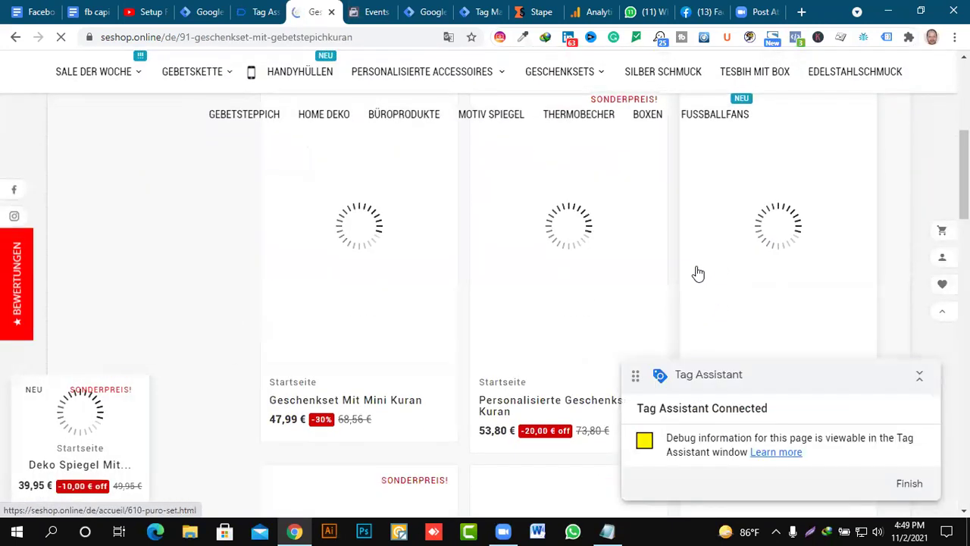
{"action": "scroll", "coordinate": [647, 263], "scroll_direction": "down", "scroll_amount": 2}
{"action": "scroll", "coordinate": [357, 260], "scroll_direction": "down", "scroll_amount": 1}
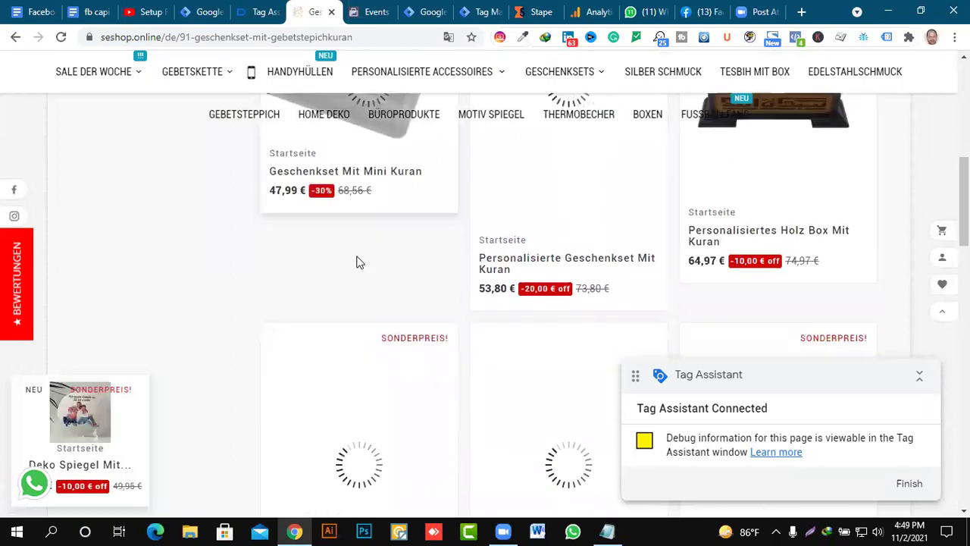
{"action": "left_click", "coordinate": [373, 176]}
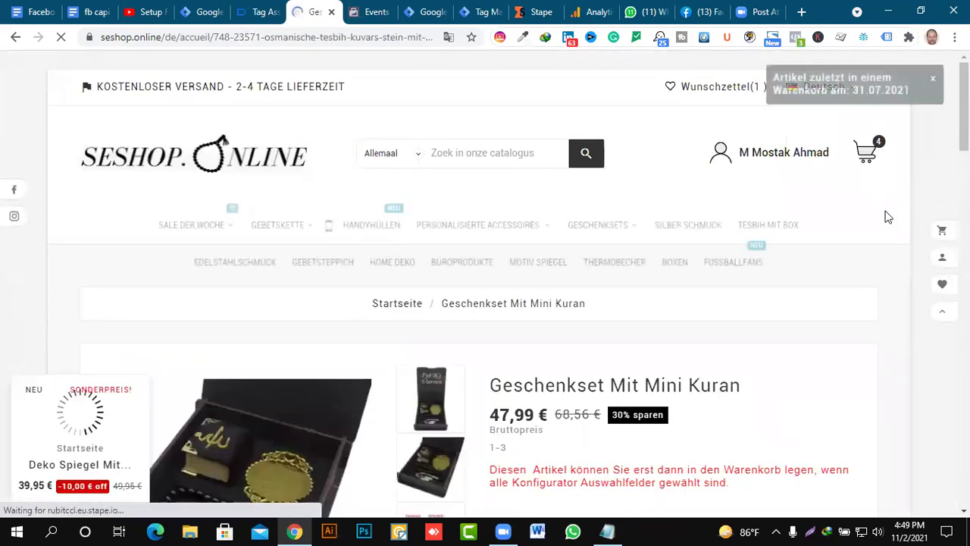
Copy the product title "Geschenkset Mit Mini Kuran" into the Name für Perlen customisation field.
{"action": "scroll", "coordinate": [770, 251], "scroll_direction": "down", "scroll_amount": 4}
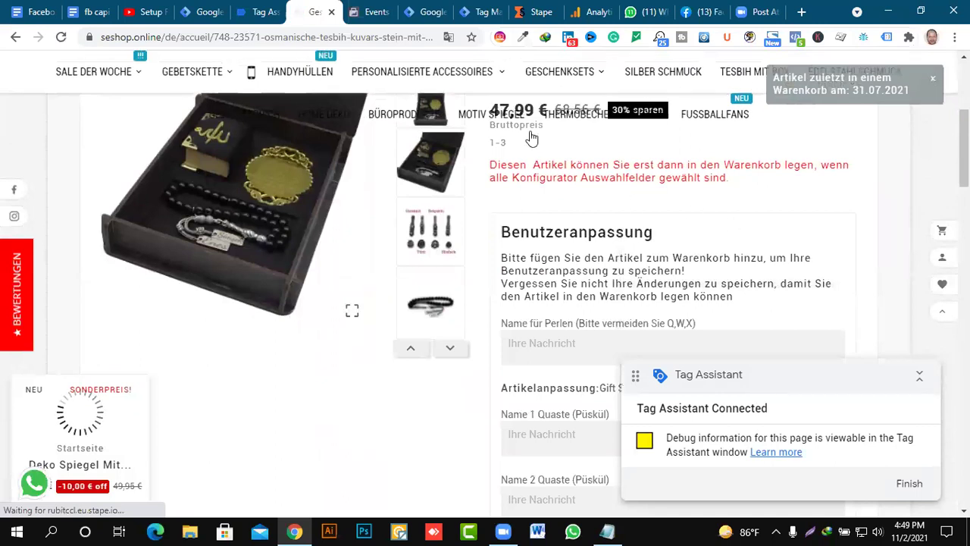
{"action": "scroll", "coordinate": [506, 227], "scroll_direction": "up", "scroll_amount": 2}
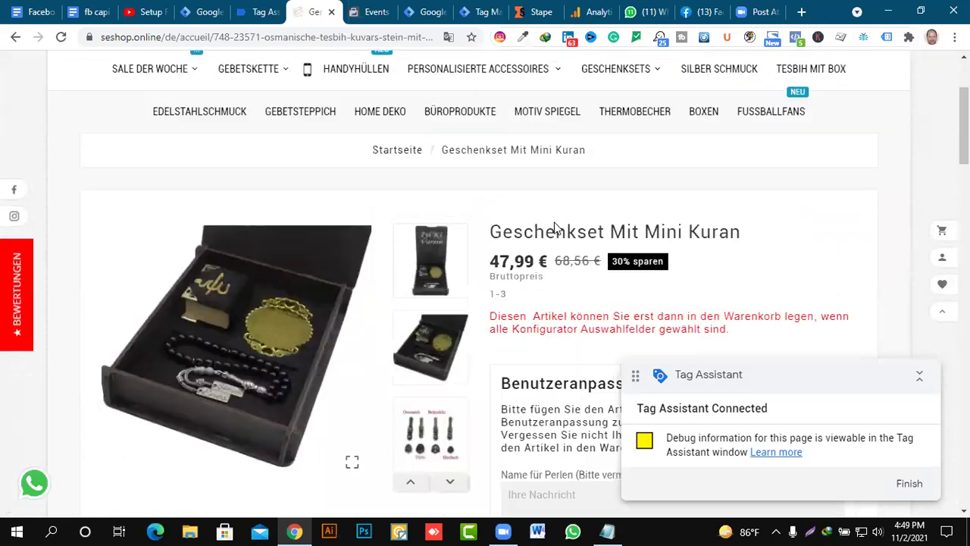
{"action": "left_click_drag", "start_coordinate": [494, 241], "coordinate": [788, 246]}
{"action": "key", "text": "ctrl+c"}
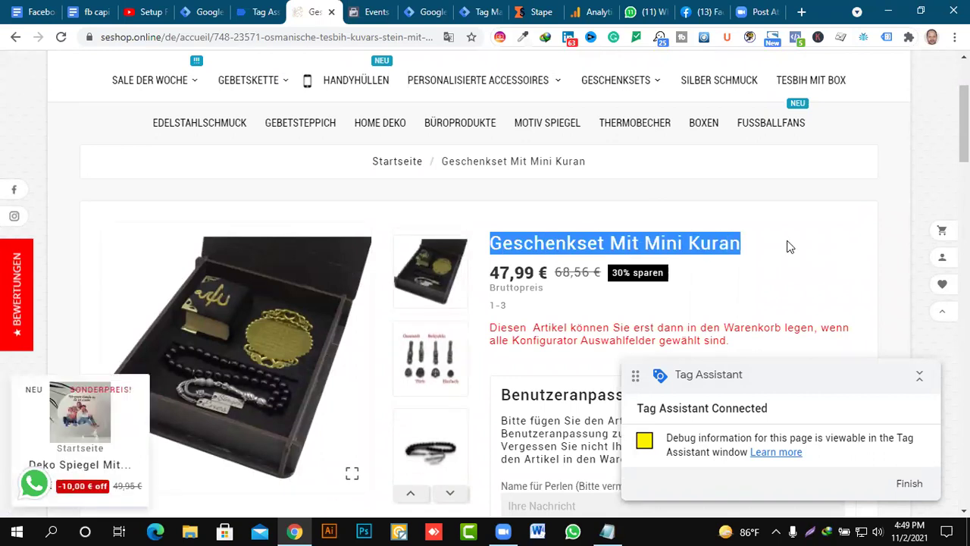
{"action": "scroll", "coordinate": [805, 243], "scroll_direction": "down", "scroll_amount": 4}
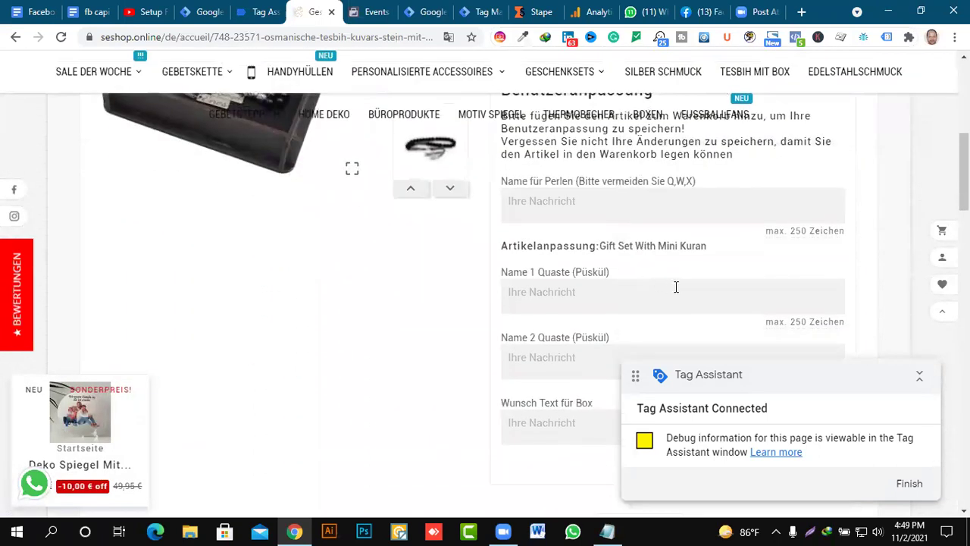
{"action": "left_click", "coordinate": [616, 211]}
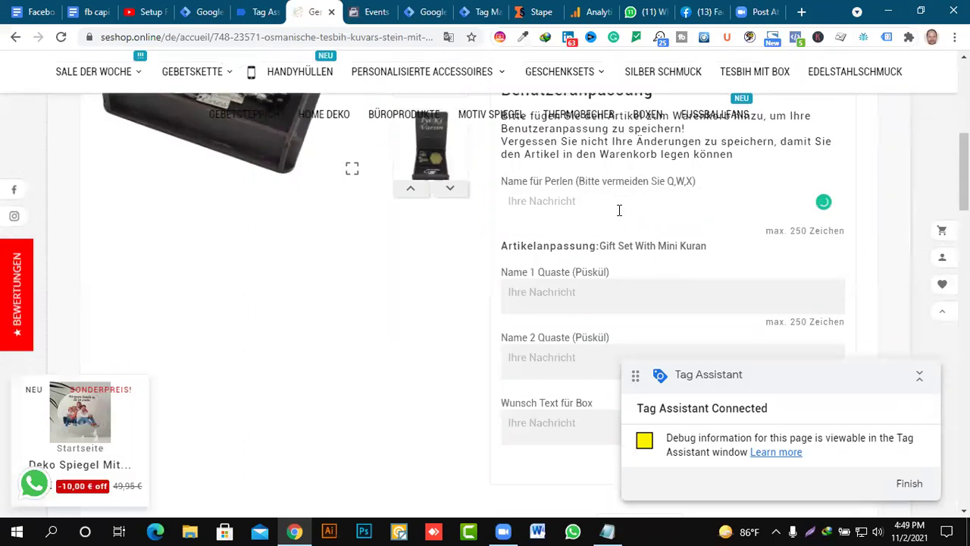
{"action": "key", "text": "ctrl+v"}
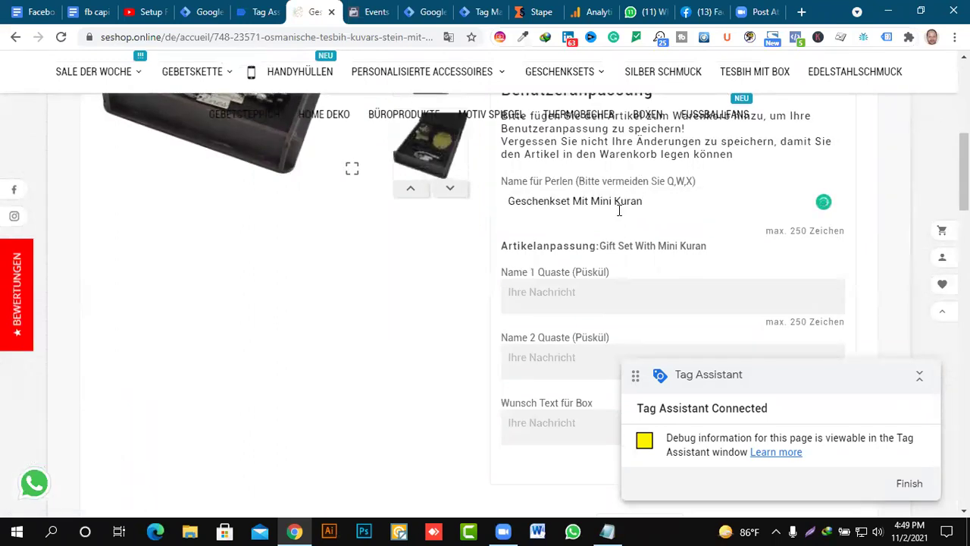
Try twice to add the Geschenkset Mit Mini Kuran to the cart, and select the text of the shop's alert.
{"action": "scroll", "coordinate": [654, 258], "scroll_direction": "down", "scroll_amount": 4}
{"action": "scroll", "coordinate": [654, 258], "scroll_direction": "up", "scroll_amount": 3}
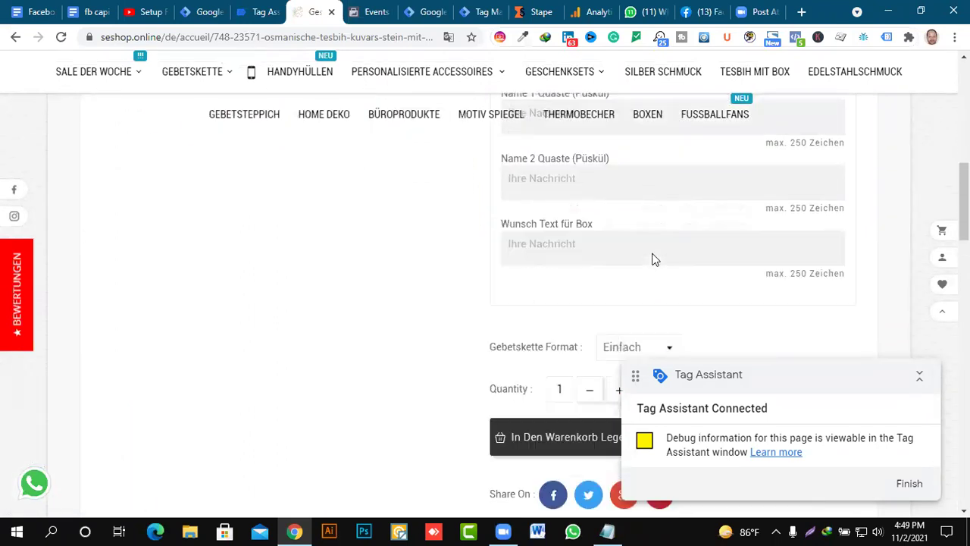
{"action": "scroll", "coordinate": [655, 260], "scroll_direction": "down", "scroll_amount": 3}
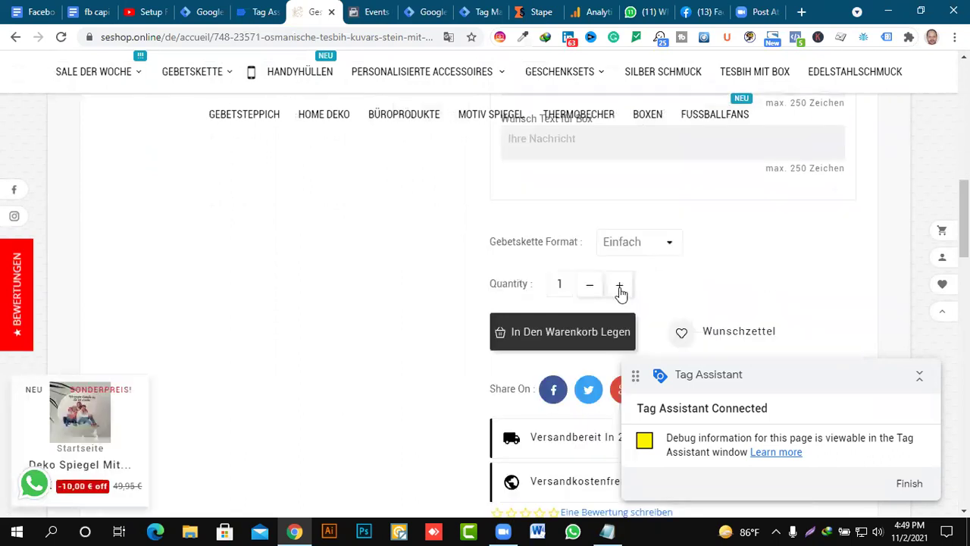
{"action": "left_click", "coordinate": [559, 333]}
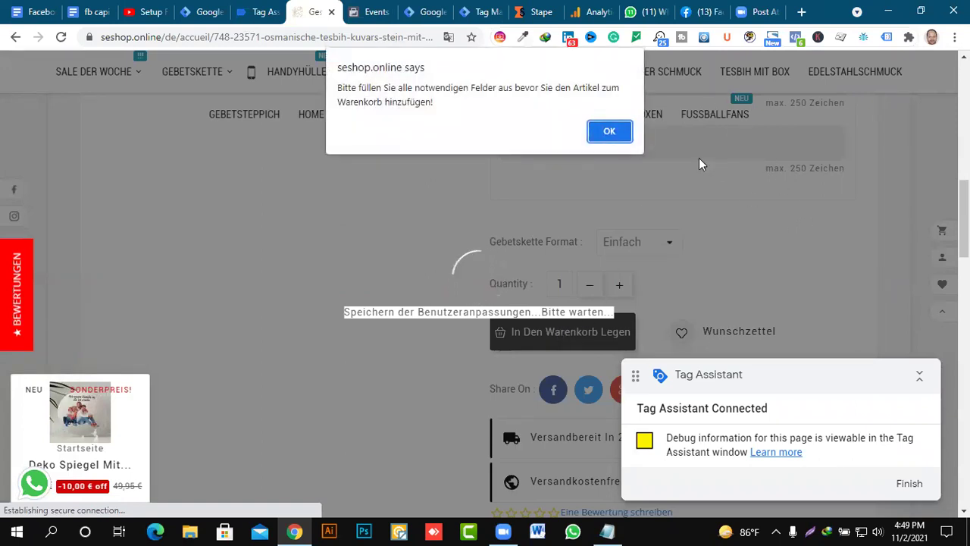
{"action": "left_click", "coordinate": [616, 133]}
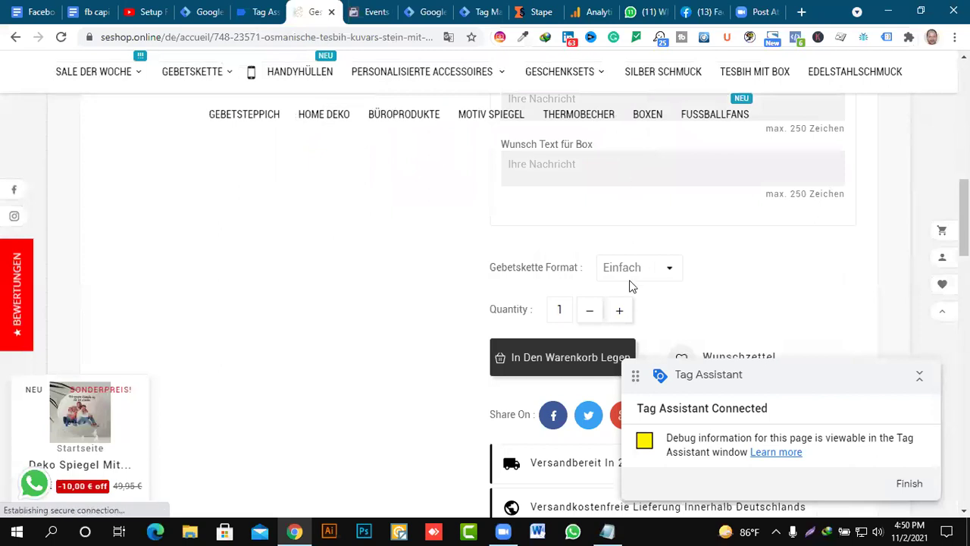
{"action": "left_click", "coordinate": [582, 358]}
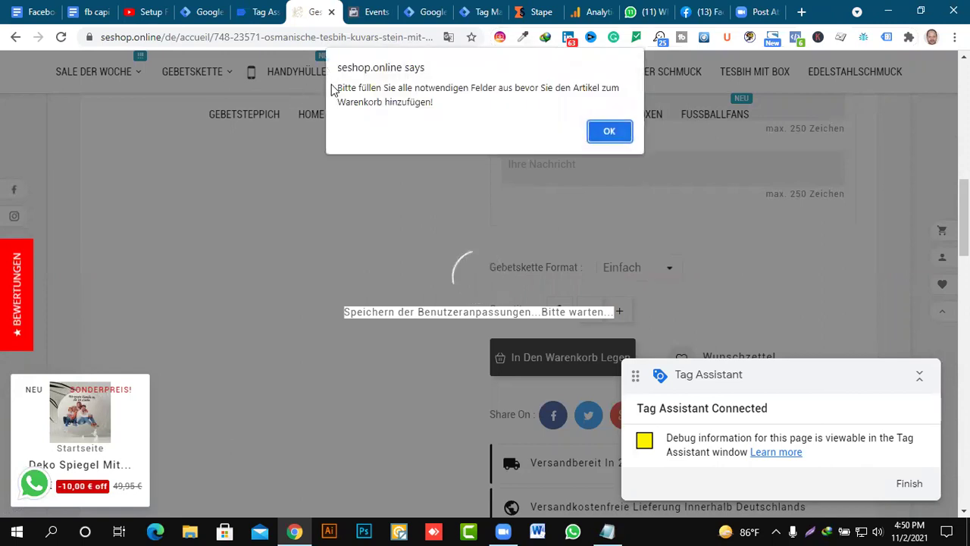
{"action": "left_click_drag", "start_coordinate": [338, 85], "coordinate": [436, 101]}
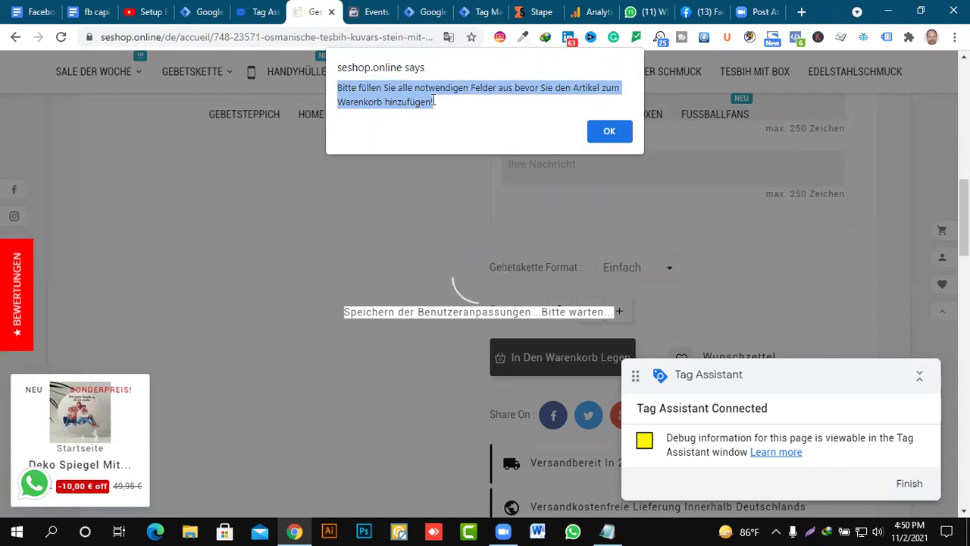
Translate the shop's copied German alert text into English with Google Translate in a new browser tab.
{"action": "left_click", "coordinate": [801, 13]}
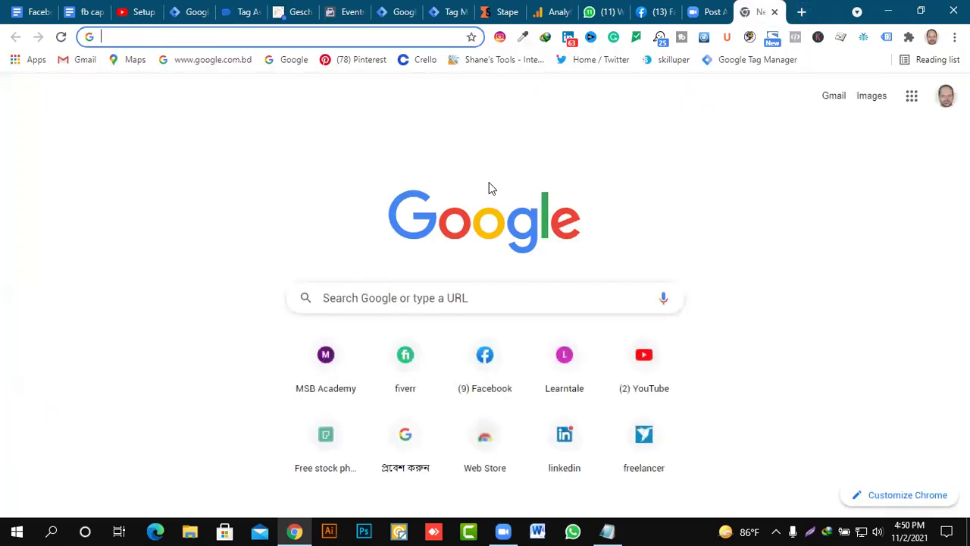
{"action": "left_click", "coordinate": [410, 299]}
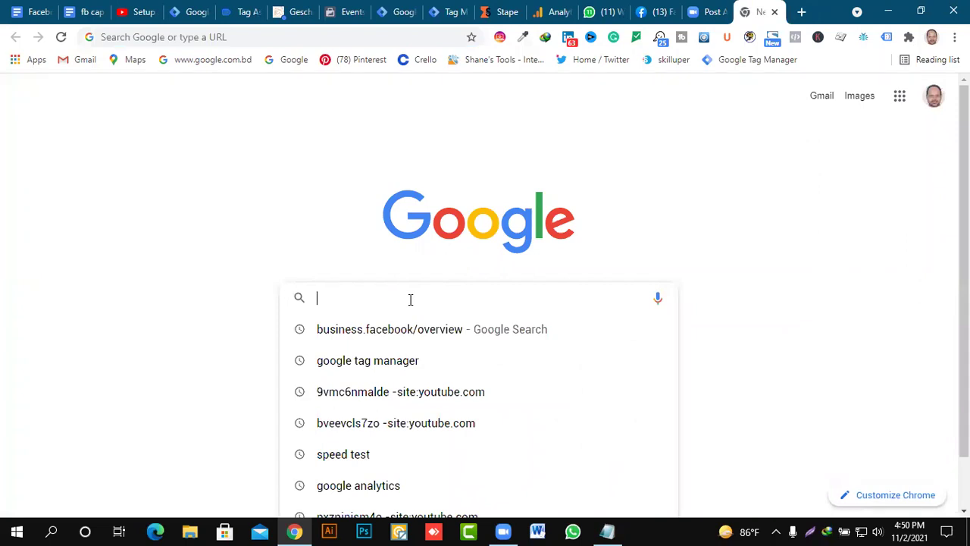
{"action": "type", "text": "goo"}
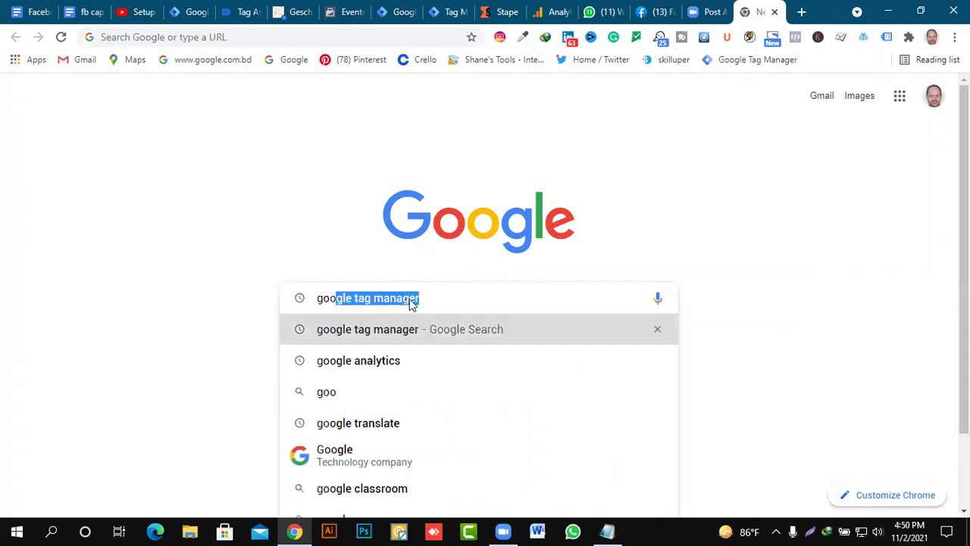
{"action": "type", "text": "gle"}
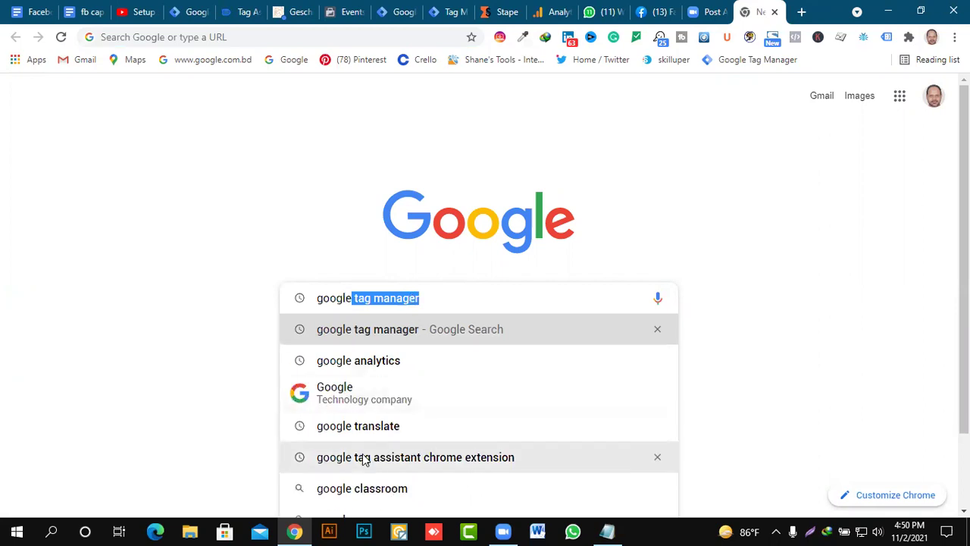
{"action": "left_click", "coordinate": [372, 426]}
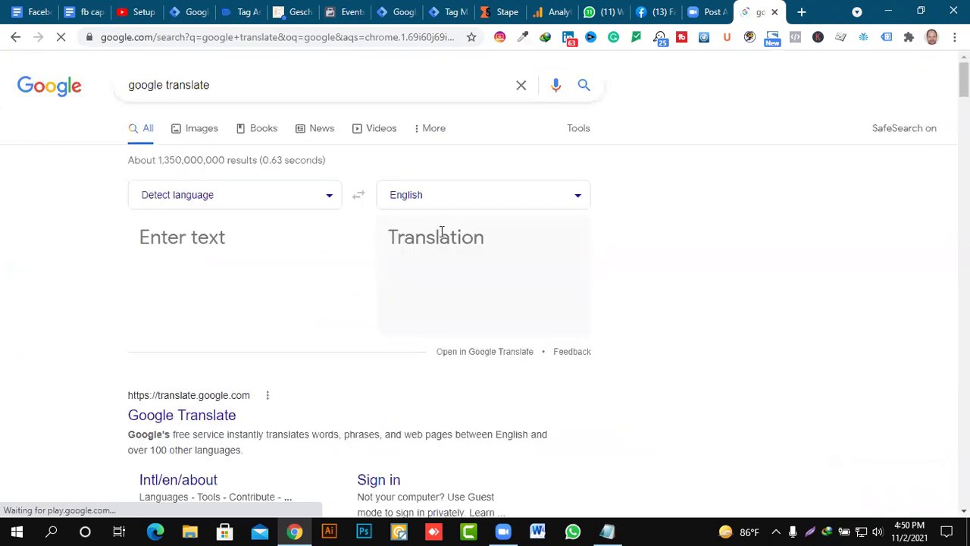
{"action": "left_click", "coordinate": [258, 235]}
{"action": "type", "text": "hinzufügen!"}
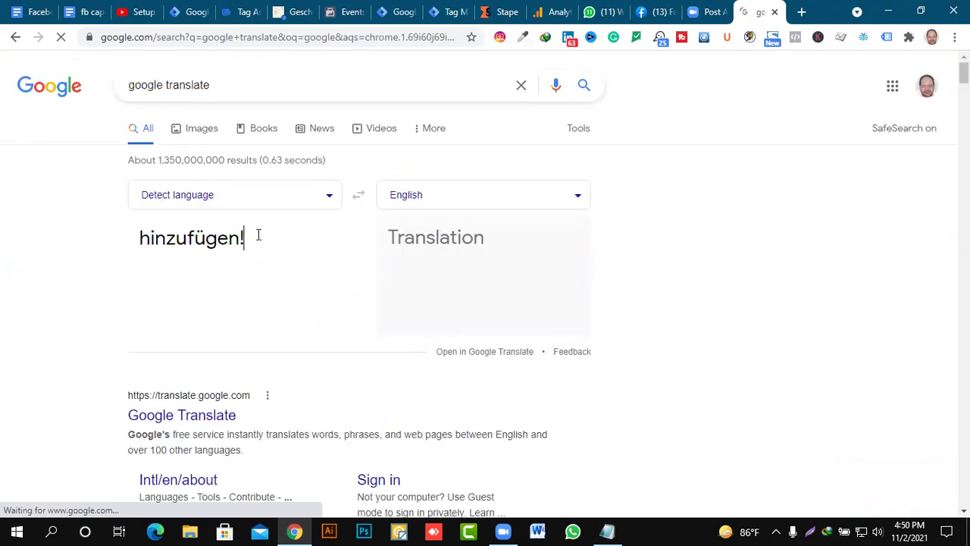
{"action": "key", "text": "ctrl+a"}
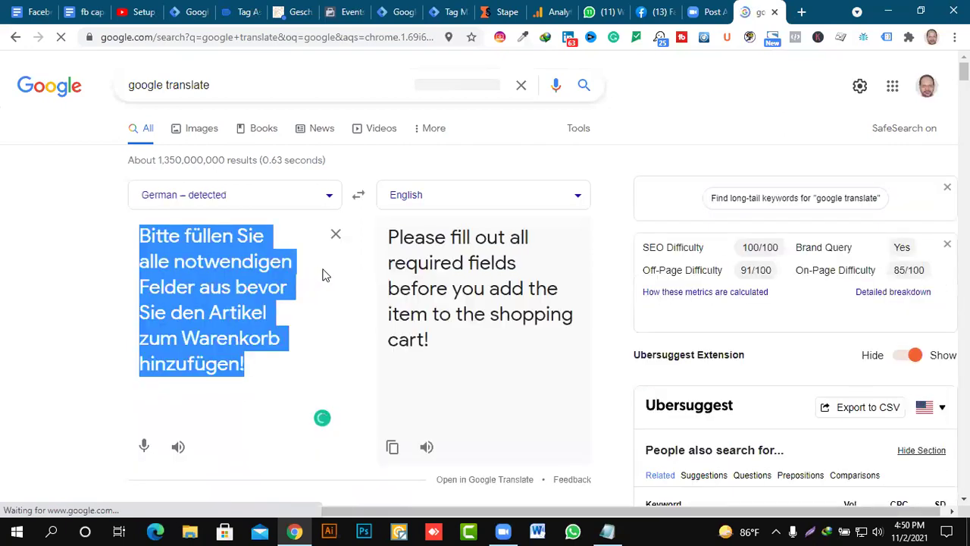
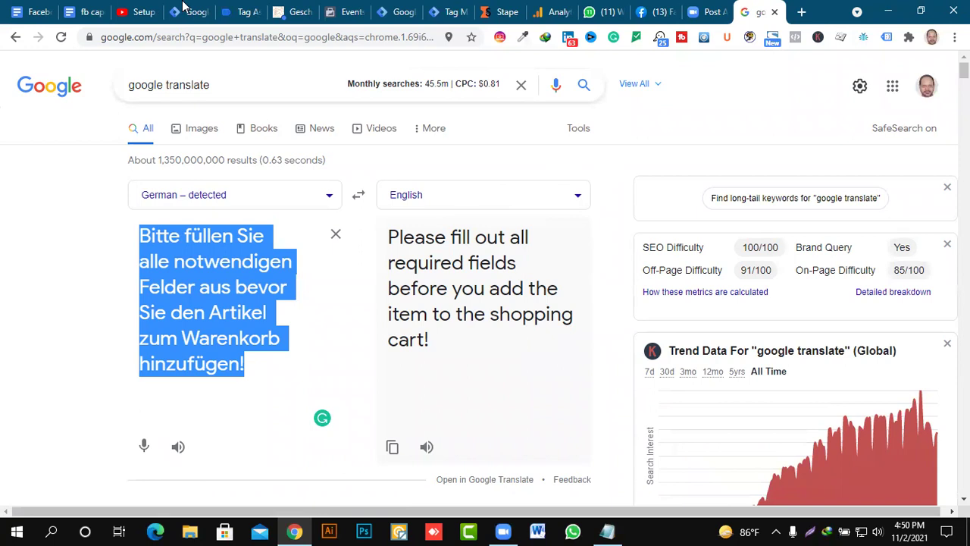
Return to the Geschenkset Mit Mini Kuran product page and dismiss the shop's alert.
{"action": "left_click", "coordinate": [296, 11]}
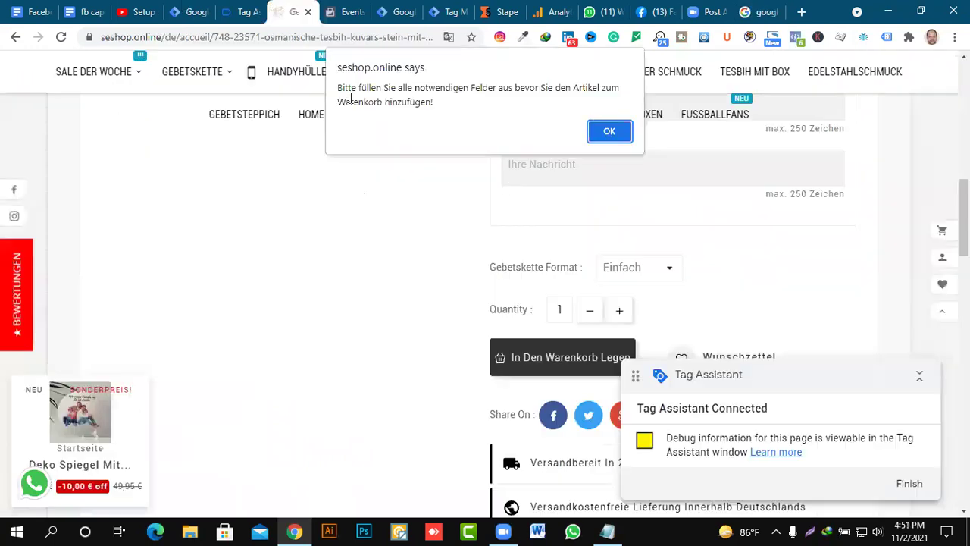
{"action": "left_click", "coordinate": [610, 131]}
{"action": "scroll", "coordinate": [656, 269], "scroll_direction": "down", "scroll_amount": 2}
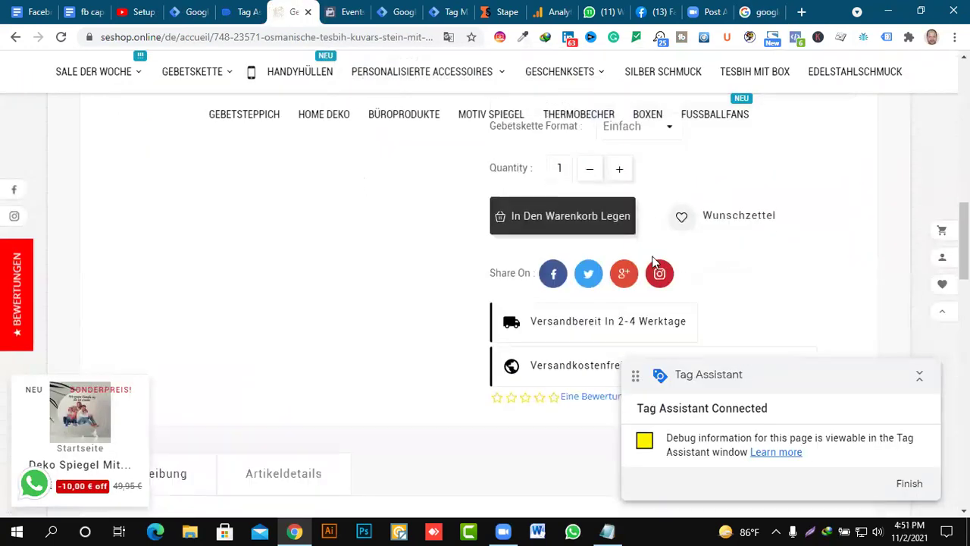
{"action": "scroll", "coordinate": [665, 264], "scroll_direction": "up", "scroll_amount": 5}
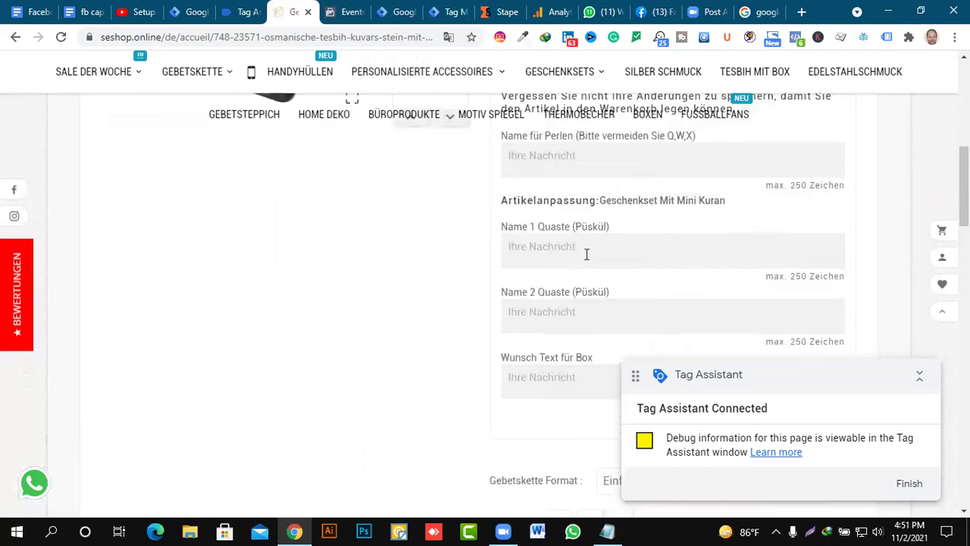
Fill in Name 1 Quaste with "w", Name 2 Quaste with "f" and Wunsch Text für Box with "g", and add the product to the cart.
{"action": "left_click", "coordinate": [595, 245]}
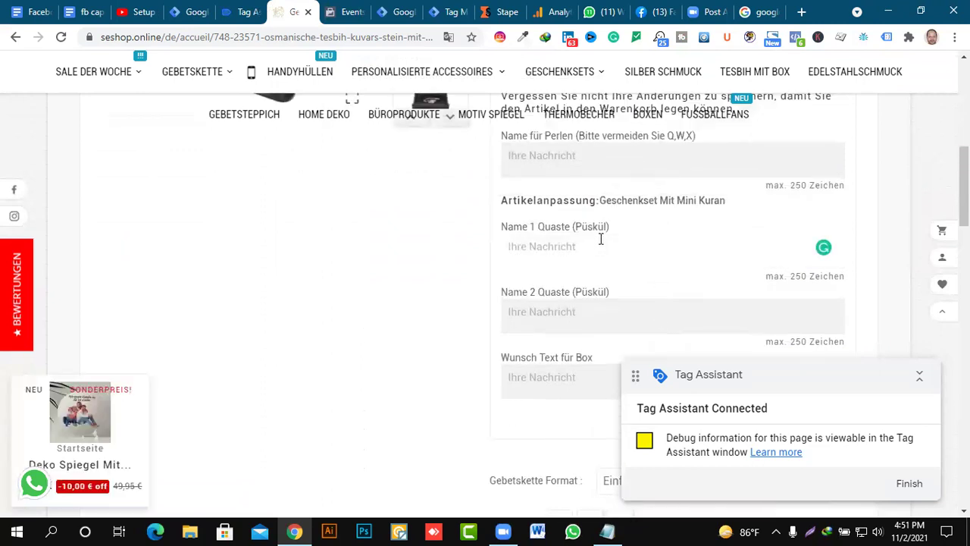
{"action": "type", "text": "w"}
{"action": "left_click", "coordinate": [597, 310]}
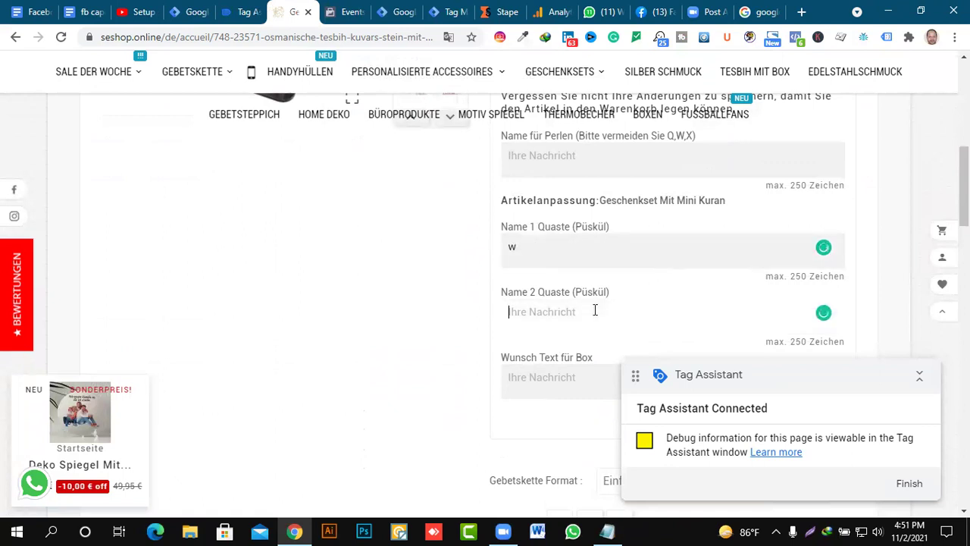
{"action": "type", "text": "f"}
{"action": "scroll", "coordinate": [554, 347], "scroll_direction": "down", "scroll_amount": 1}
{"action": "left_click", "coordinate": [576, 300]}
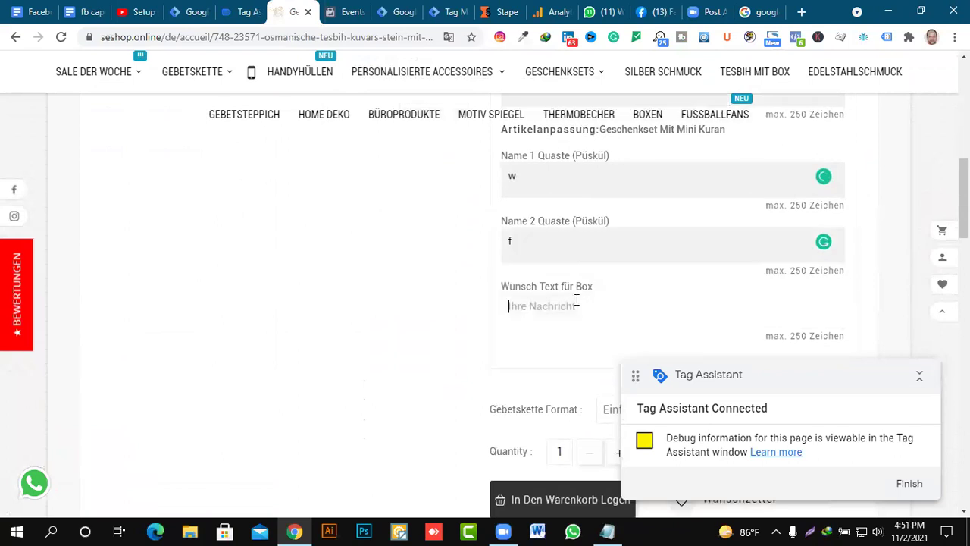
{"action": "type", "text": "g"}
{"action": "scroll", "coordinate": [587, 297], "scroll_direction": "down", "scroll_amount": 2}
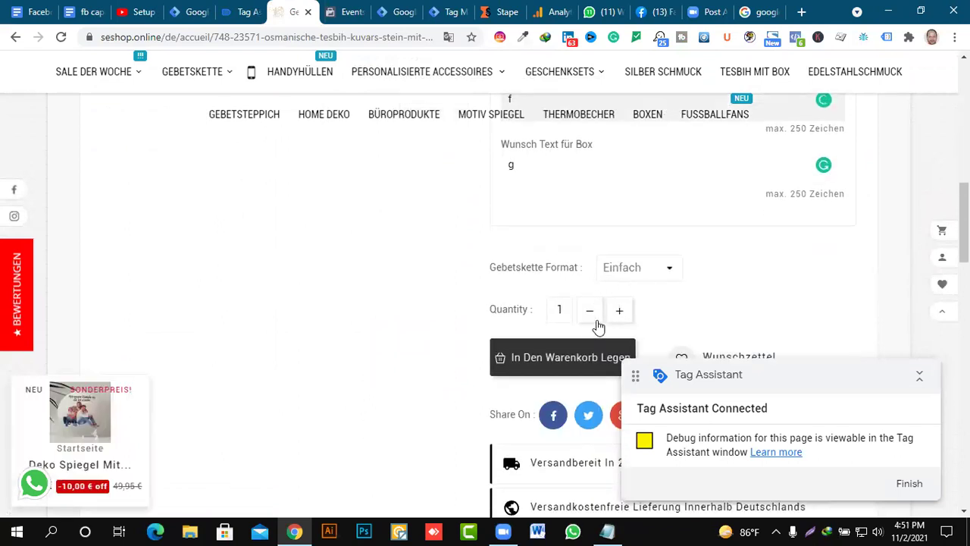
{"action": "left_click", "coordinate": [568, 362]}
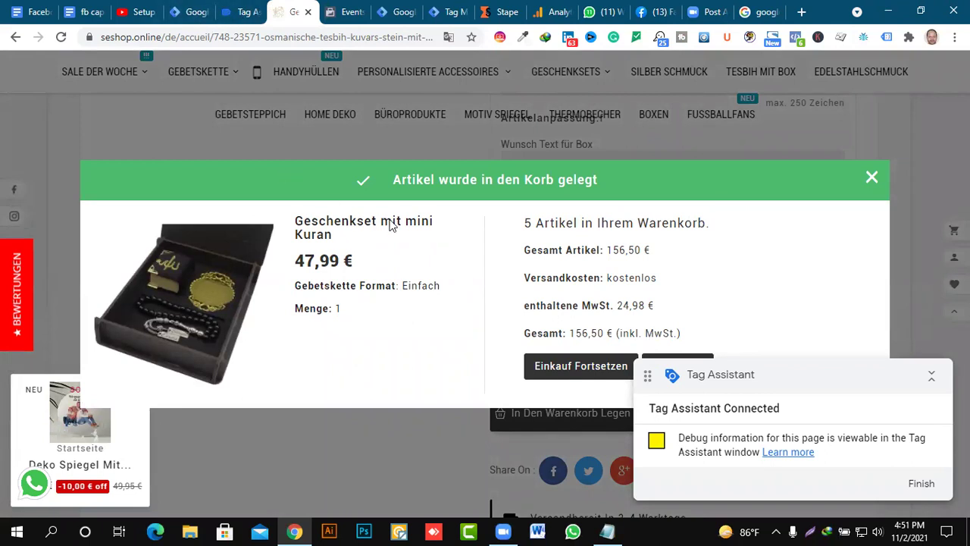
Examine the latest addToCart event in Tag Assistant and select the event name in its API call.
{"action": "left_click", "coordinate": [246, 12]}
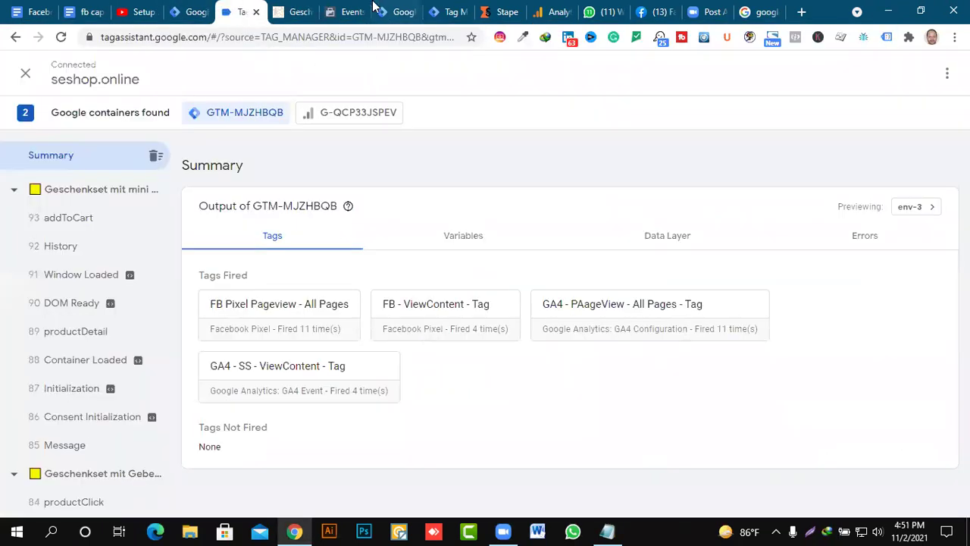
{"action": "left_click", "coordinate": [90, 222]}
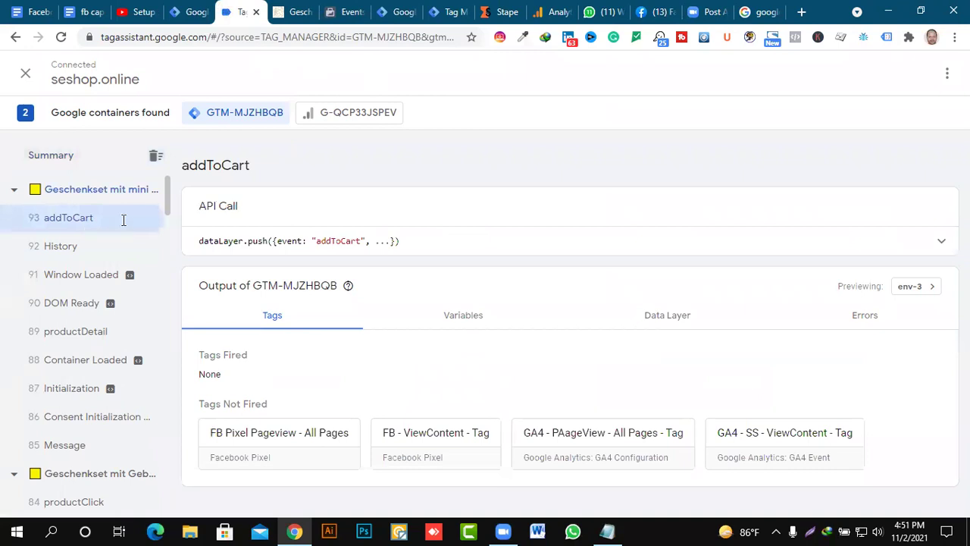
{"action": "double_click", "coordinate": [343, 241]}
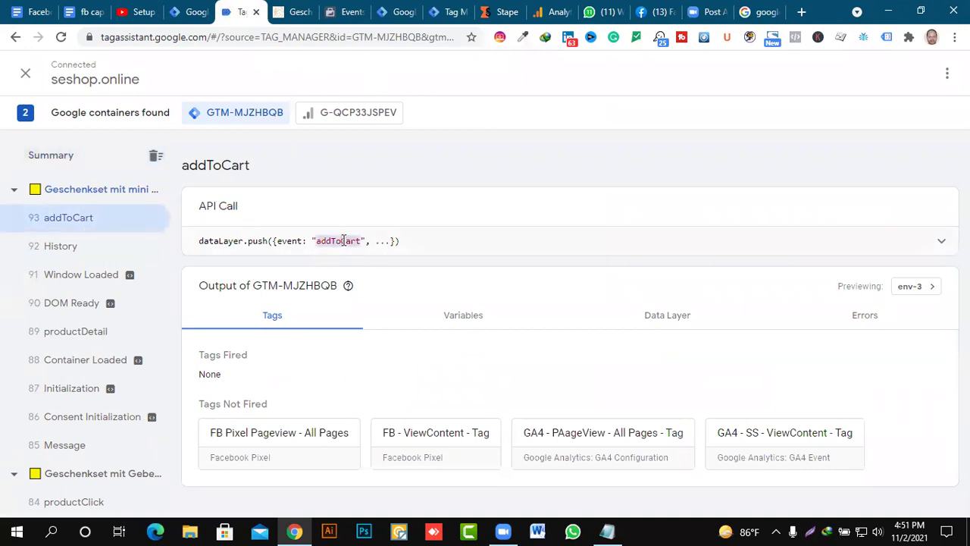
Create a new tag of type Facebook Pixel in the seshop.online Tag Manager workspace.
{"action": "left_click", "coordinate": [188, 13]}
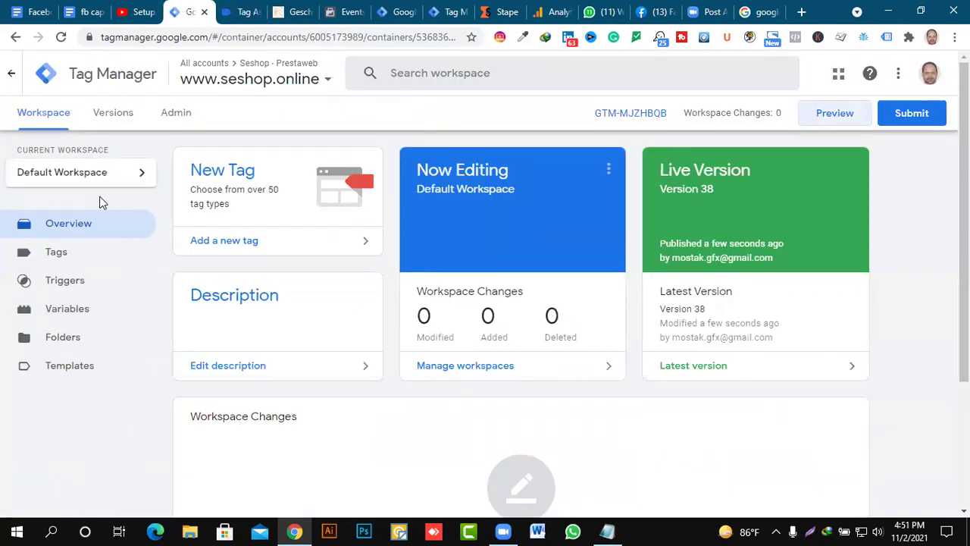
{"action": "left_click", "coordinate": [64, 264]}
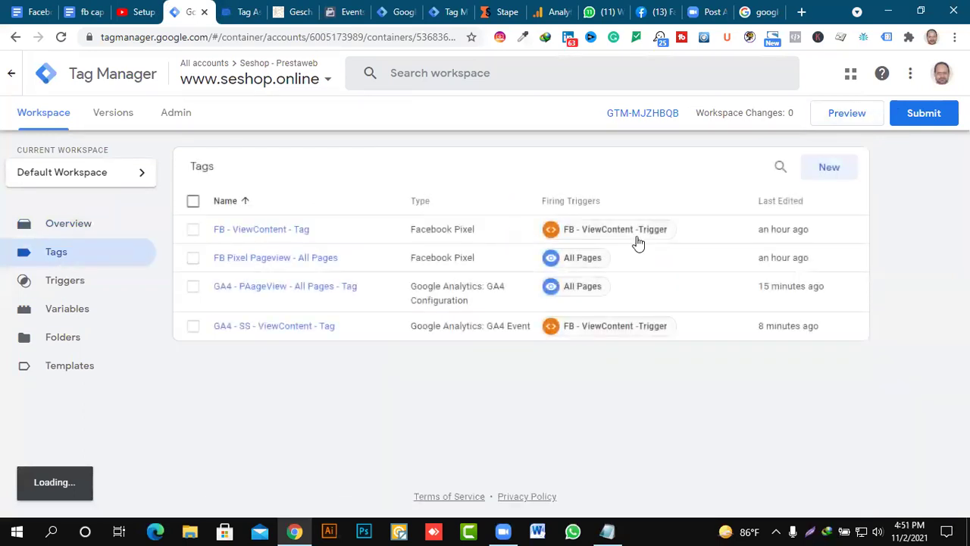
{"action": "left_click", "coordinate": [829, 168]}
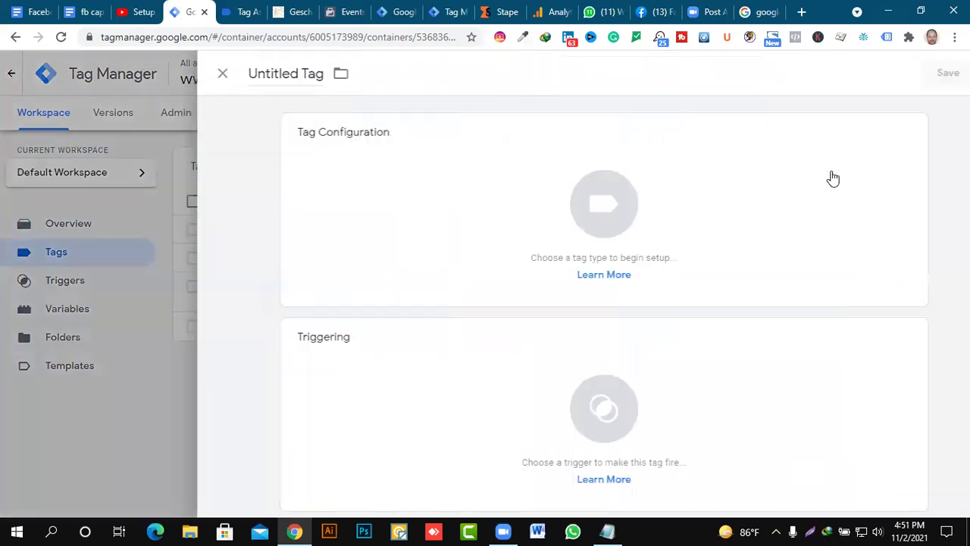
{"action": "left_click", "coordinate": [565, 221]}
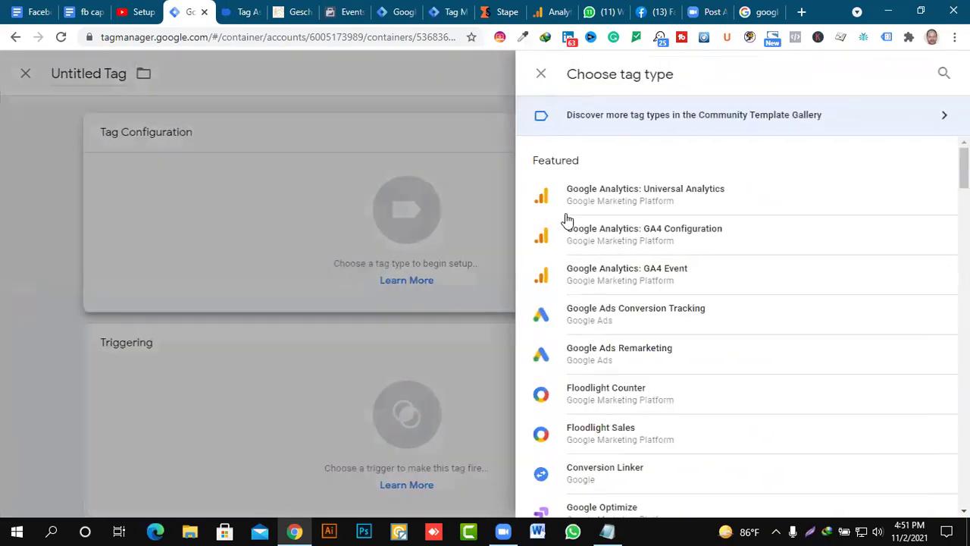
{"action": "scroll", "coordinate": [728, 270], "scroll_direction": "down", "scroll_amount": 5}
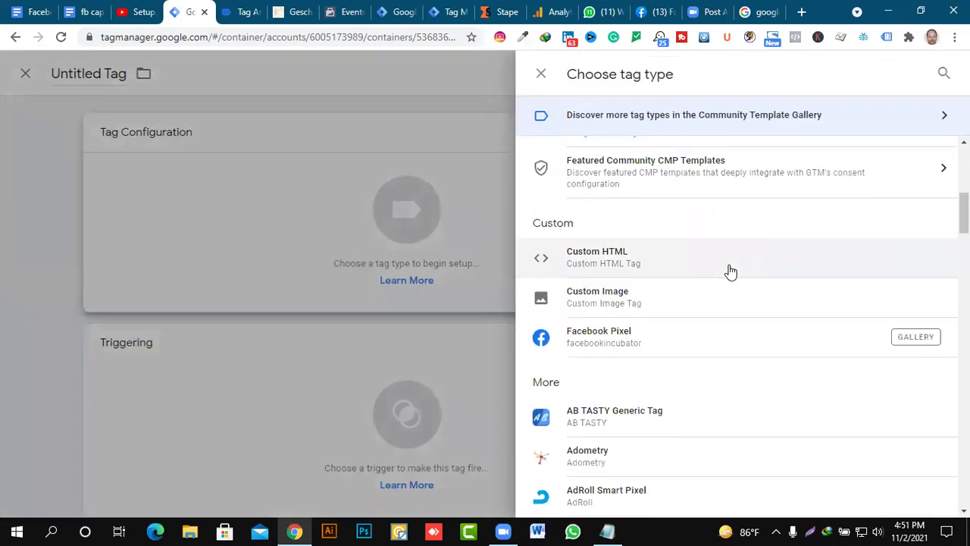
{"action": "left_click", "coordinate": [615, 339]}
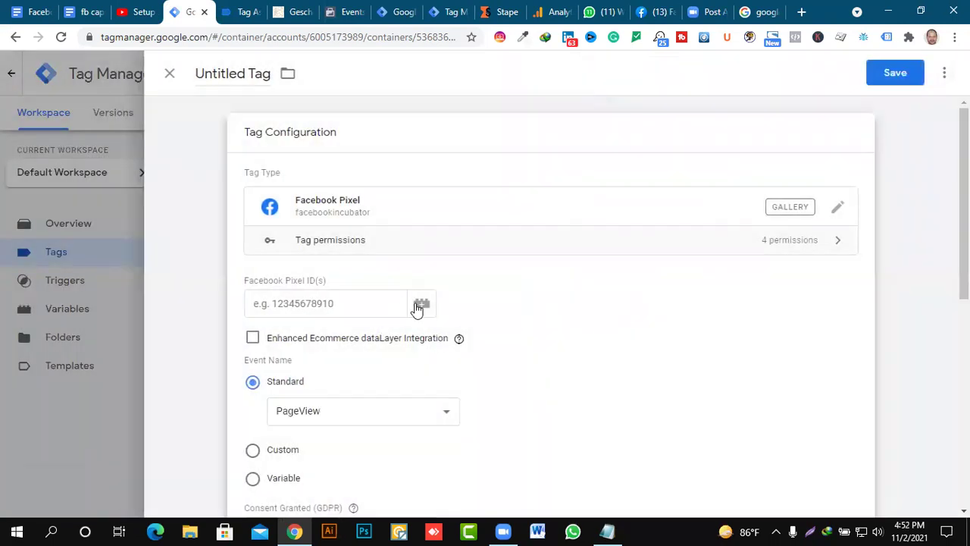
Set the tag's Facebook Pixel ID to the FB PIXEL ID variable and its standard event to AddToCart.
{"action": "left_click", "coordinate": [420, 306]}
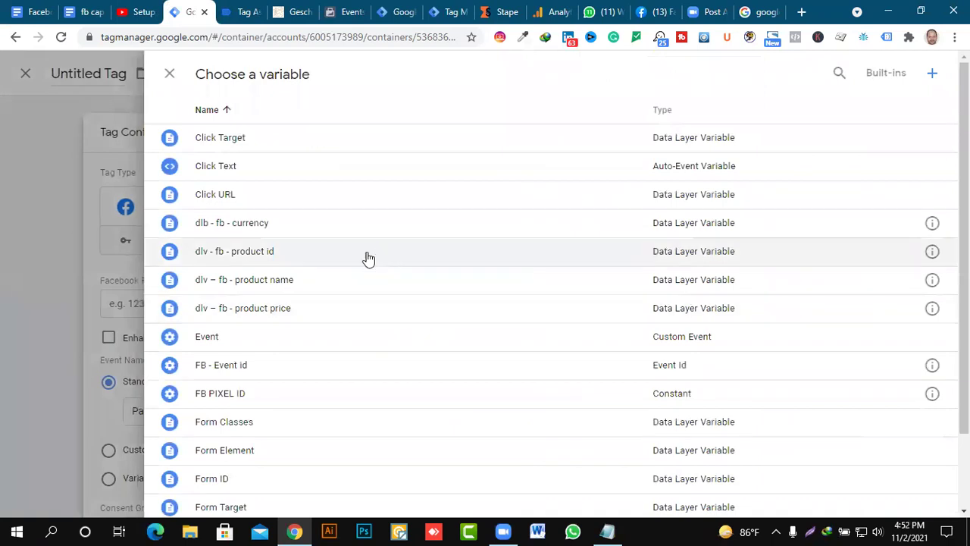
{"action": "left_click", "coordinate": [250, 394]}
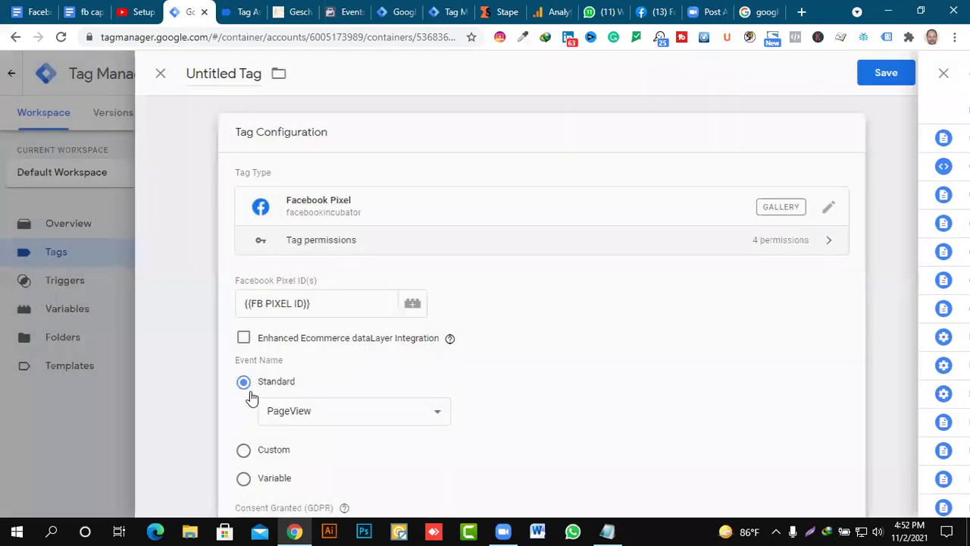
{"action": "left_click", "coordinate": [323, 411]}
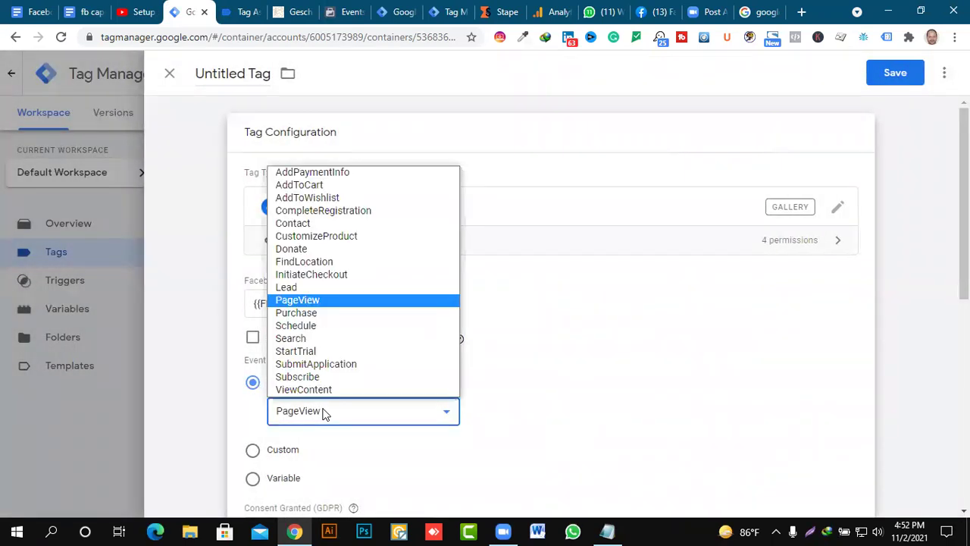
{"action": "left_click", "coordinate": [316, 185]}
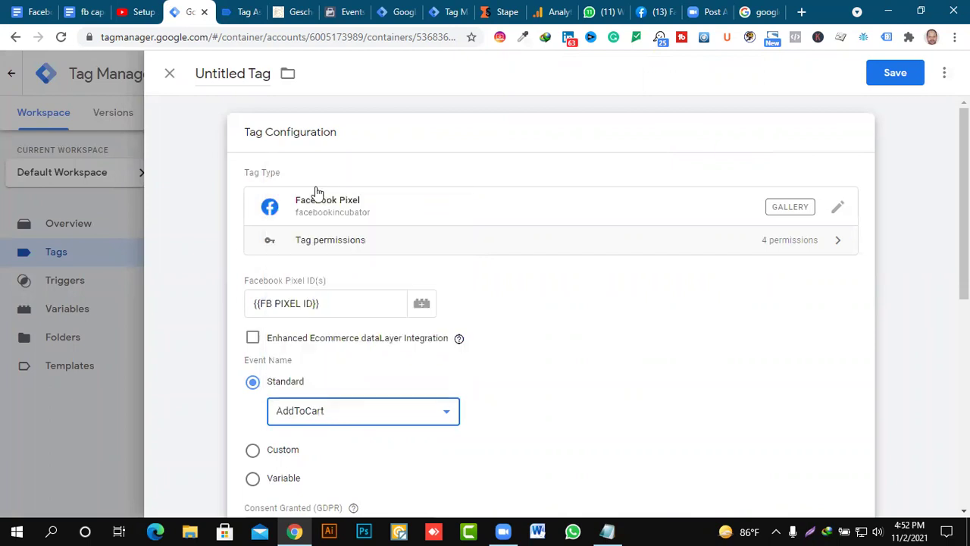
Set the Event ID under the tag's More Settings to the FB - Event id variable.
{"action": "scroll", "coordinate": [504, 254], "scroll_direction": "down", "scroll_amount": 5}
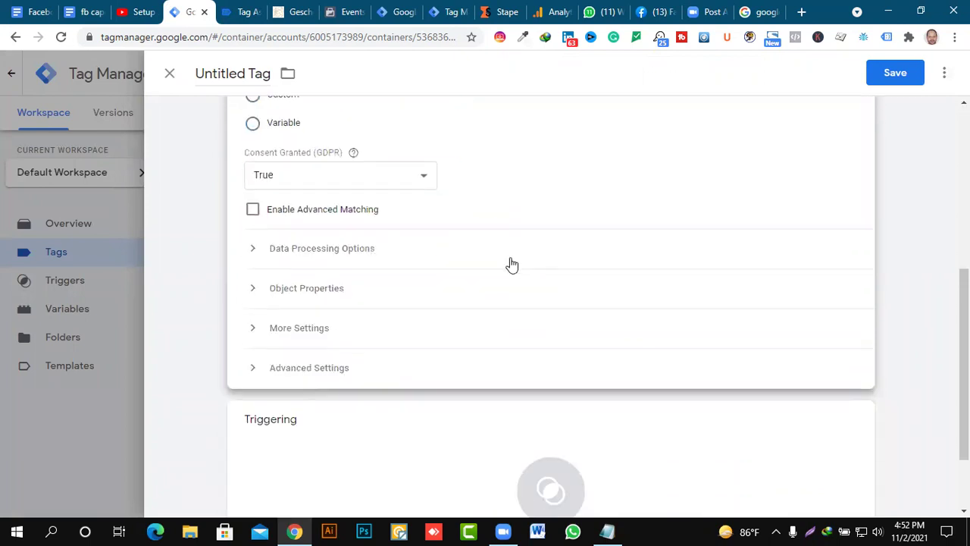
{"action": "left_click", "coordinate": [251, 332]}
{"action": "left_click", "coordinate": [445, 422]}
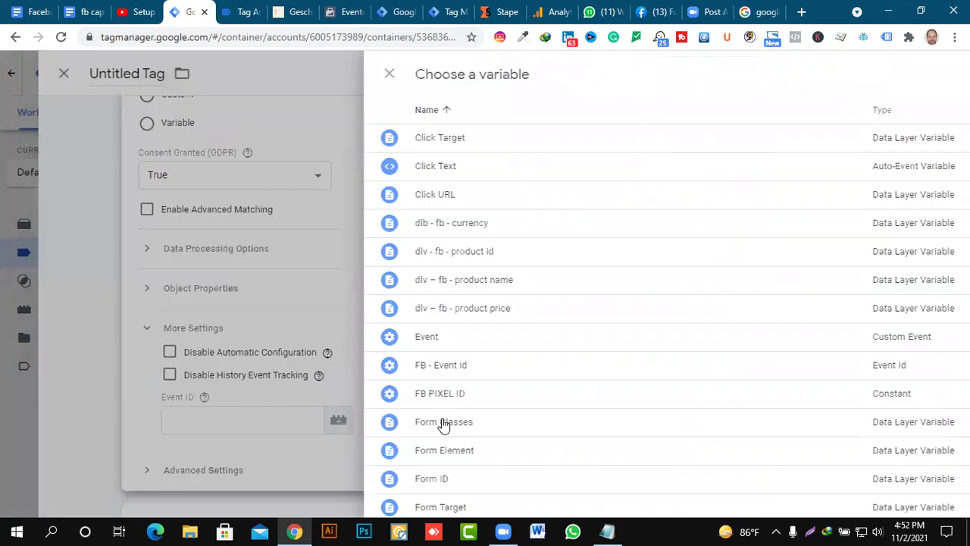
{"action": "scroll", "coordinate": [346, 295], "scroll_direction": "down", "scroll_amount": 2}
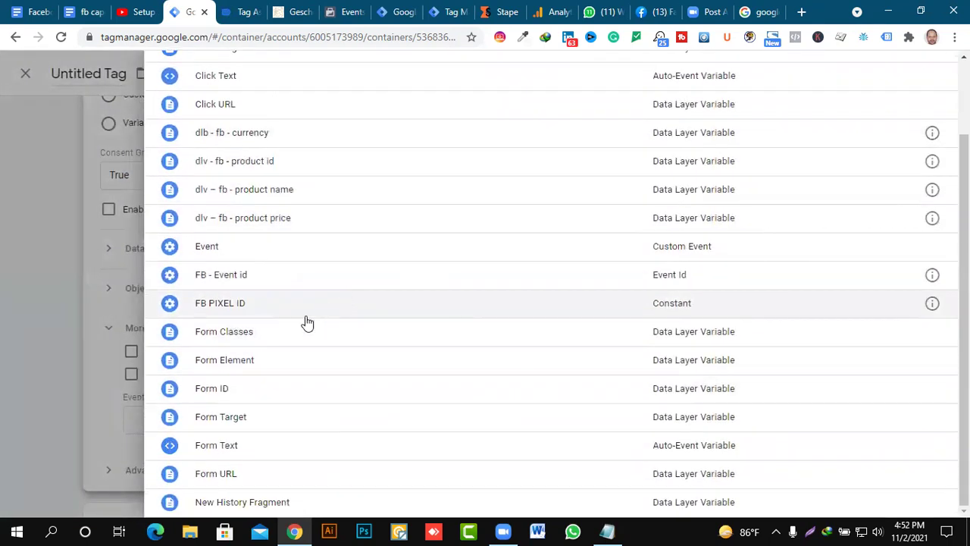
{"action": "left_click", "coordinate": [254, 279]}
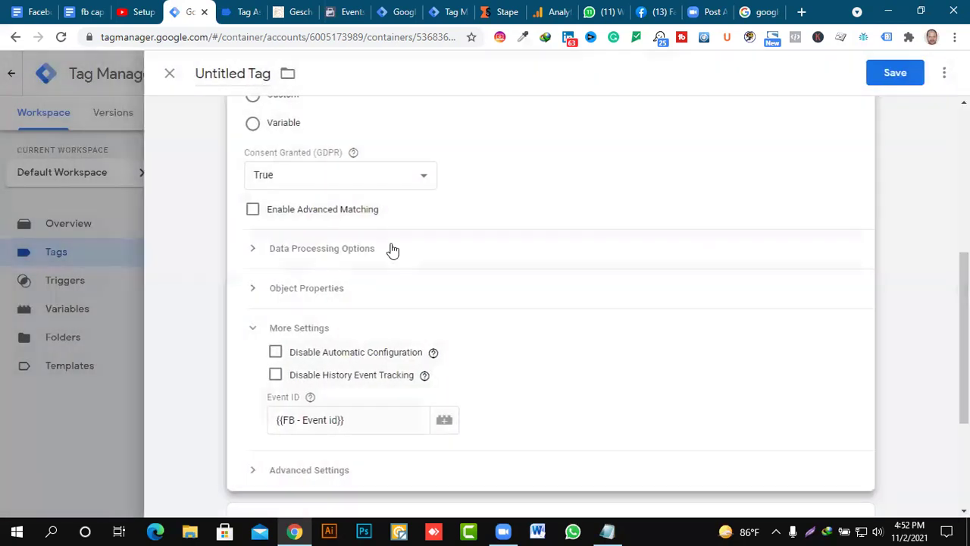
Assign FB - Add to cart - Trigger as the firing trigger of the Facebook Pixel AddToCart tag.
{"action": "scroll", "coordinate": [501, 251], "scroll_direction": "down", "scroll_amount": 3}
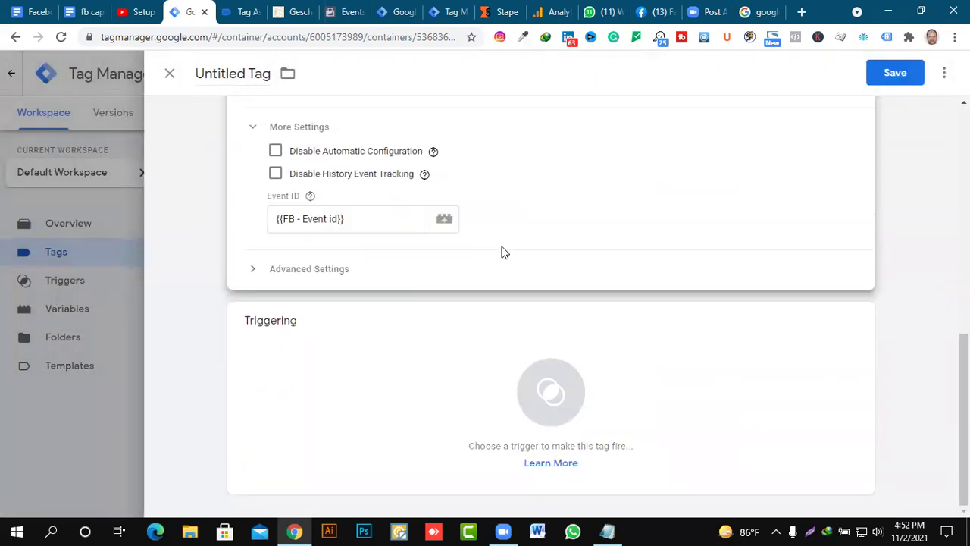
{"action": "left_click", "coordinate": [548, 392]}
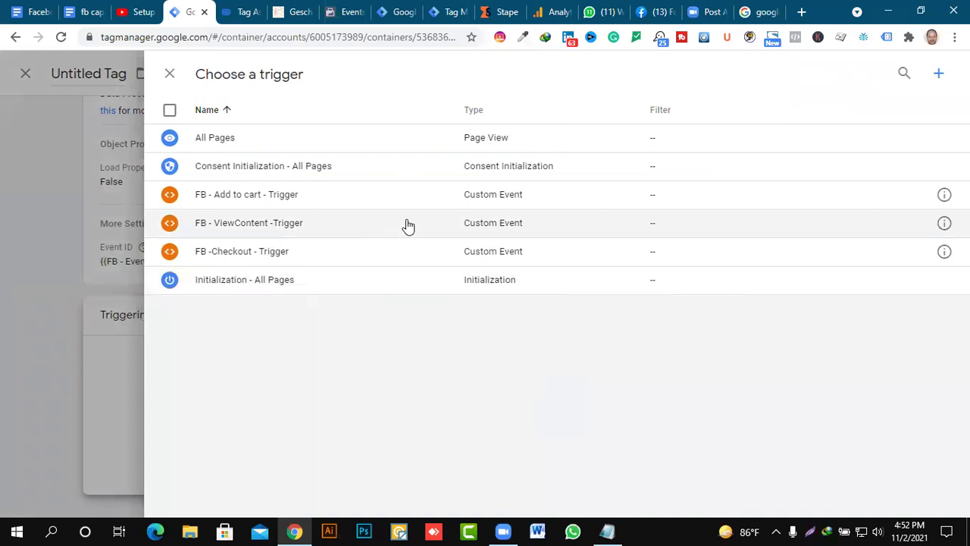
{"action": "left_click", "coordinate": [303, 204]}
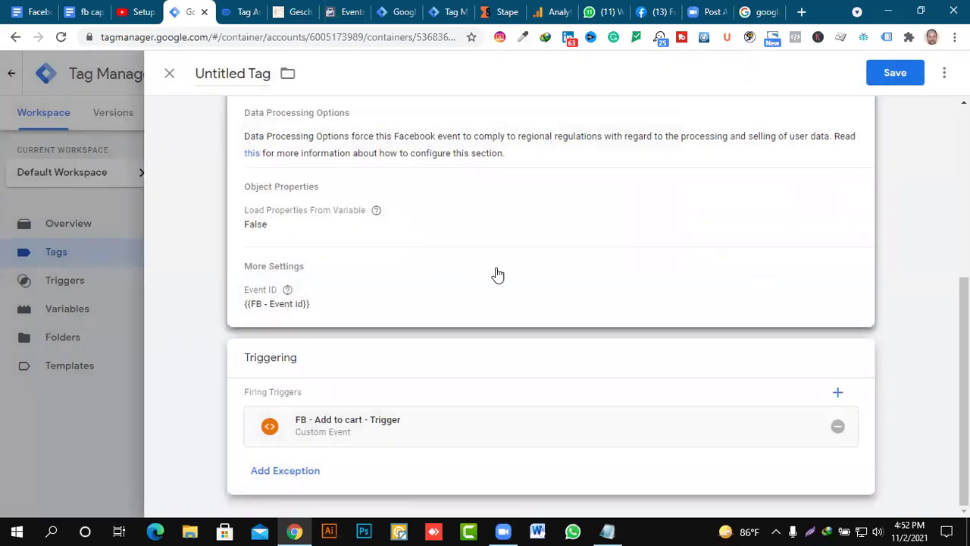
Name the Facebook Pixel tag "FB - Add to cart - Tag" and save it.
{"action": "scroll", "coordinate": [497, 275], "scroll_direction": "up", "scroll_amount": 4}
{"action": "left_click", "coordinate": [240, 74]}
{"action": "triple_click", "coordinate": [218, 73]}
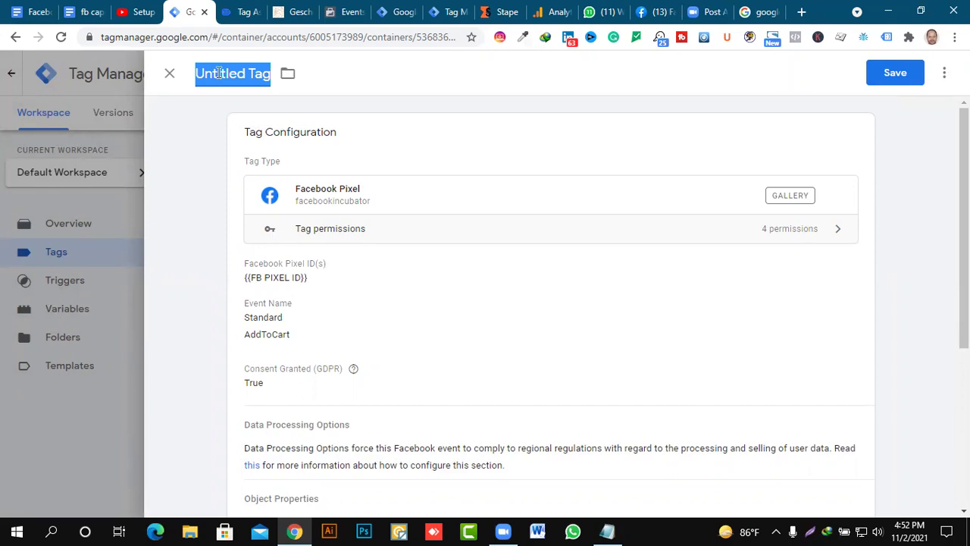
{"action": "type", "text": "FB - Add to"}
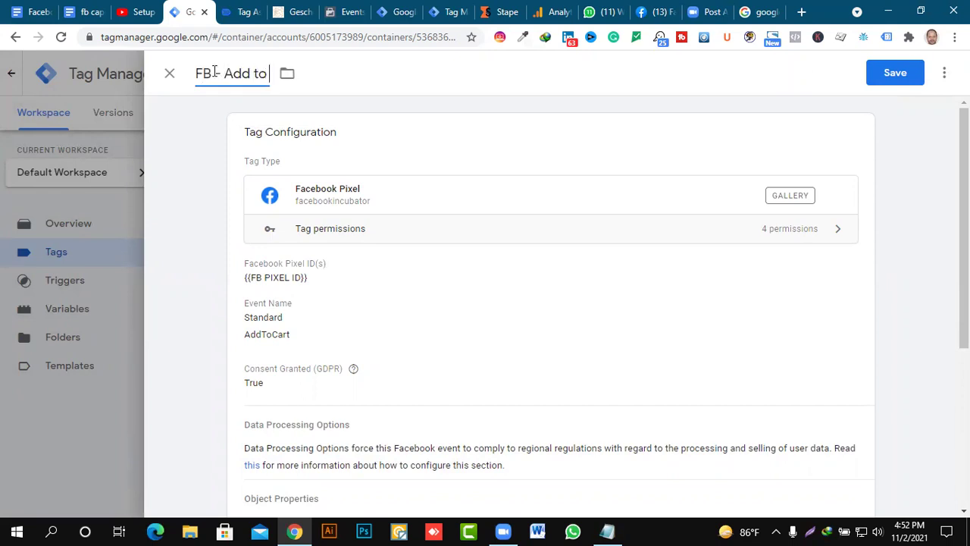
{"action": "type", "text": " cart - Tag"}
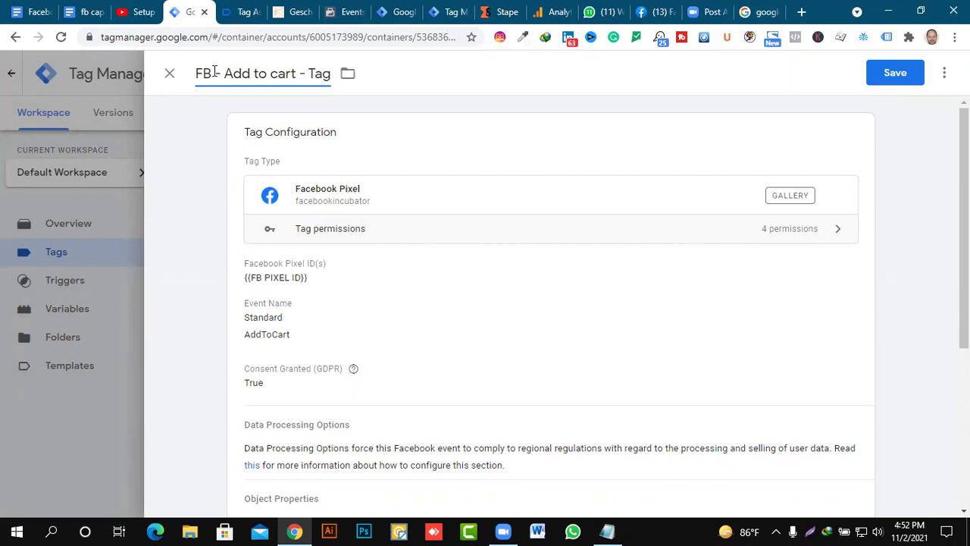
{"action": "left_click", "coordinate": [214, 73]}
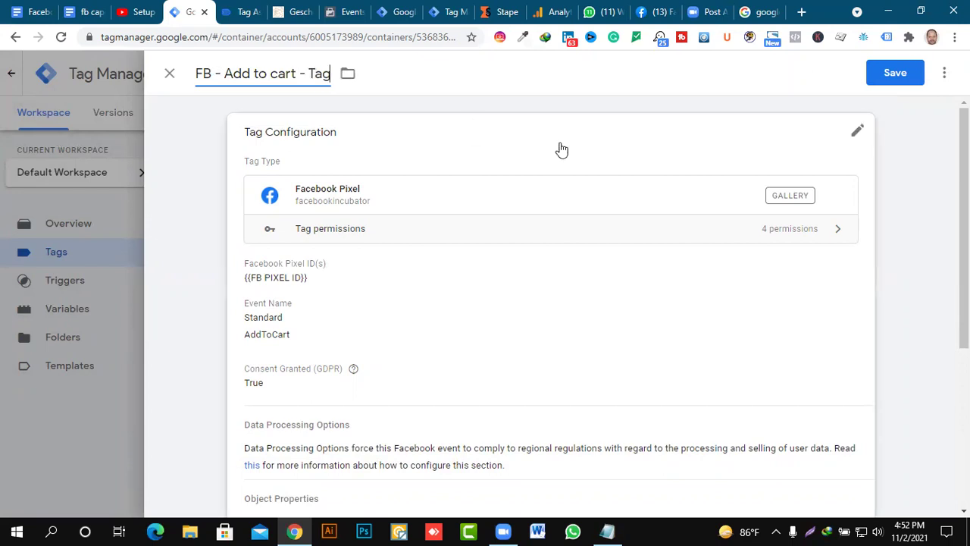
{"action": "left_click", "coordinate": [883, 78]}
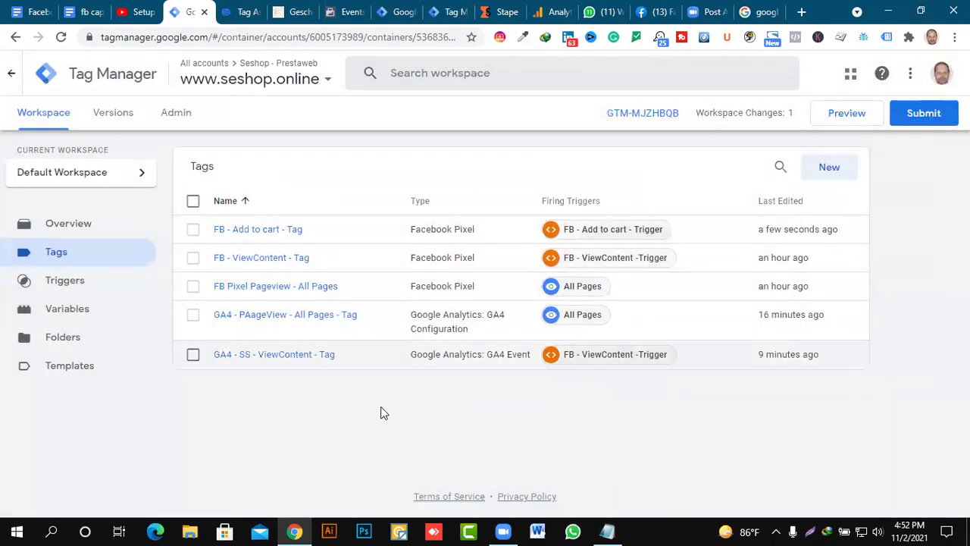
Create a Google Analytics: GA4 Event tag using configuration tag GA4 - PAageView - All Pages - Tag and event name add_to_cart.
{"action": "left_click", "coordinate": [830, 171]}
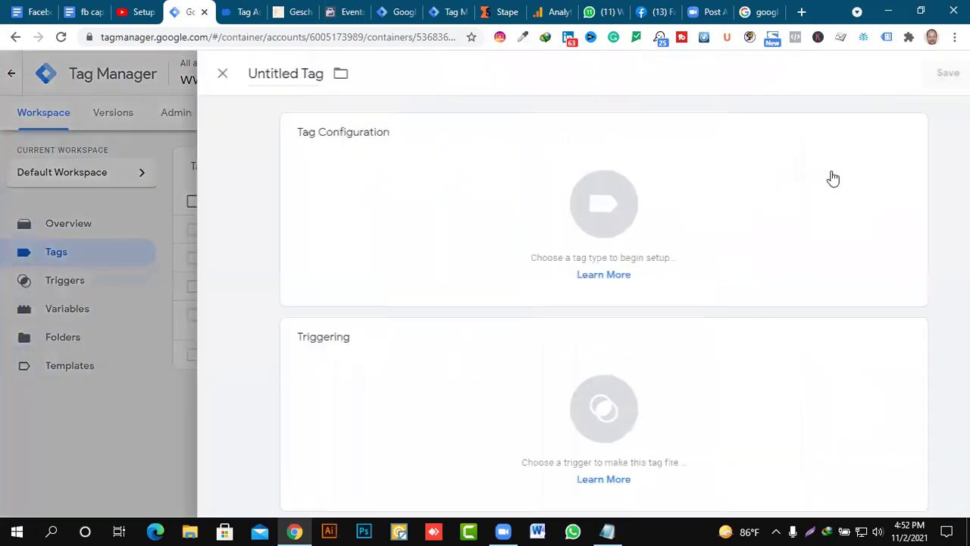
{"action": "left_click", "coordinate": [569, 229]}
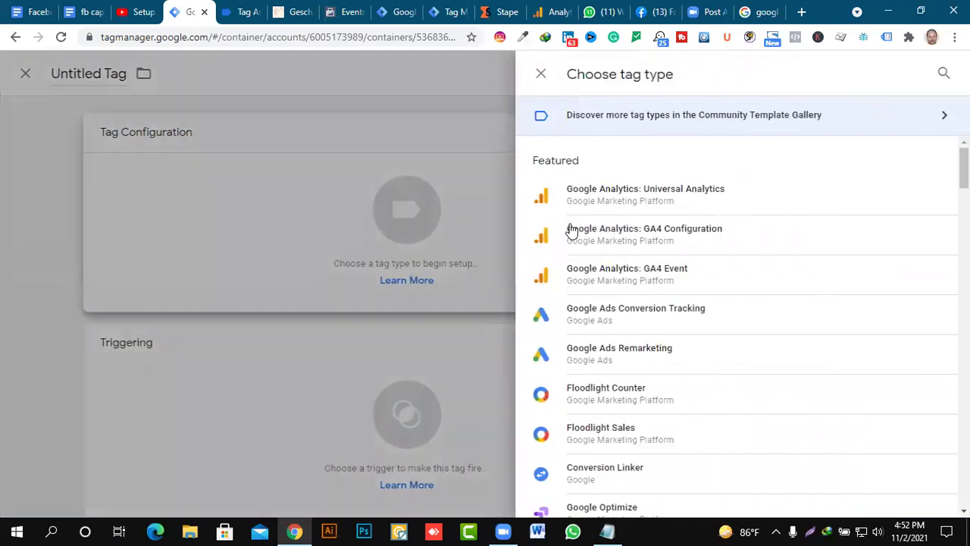
{"action": "left_click", "coordinate": [670, 281]}
{"action": "left_click", "coordinate": [342, 275]}
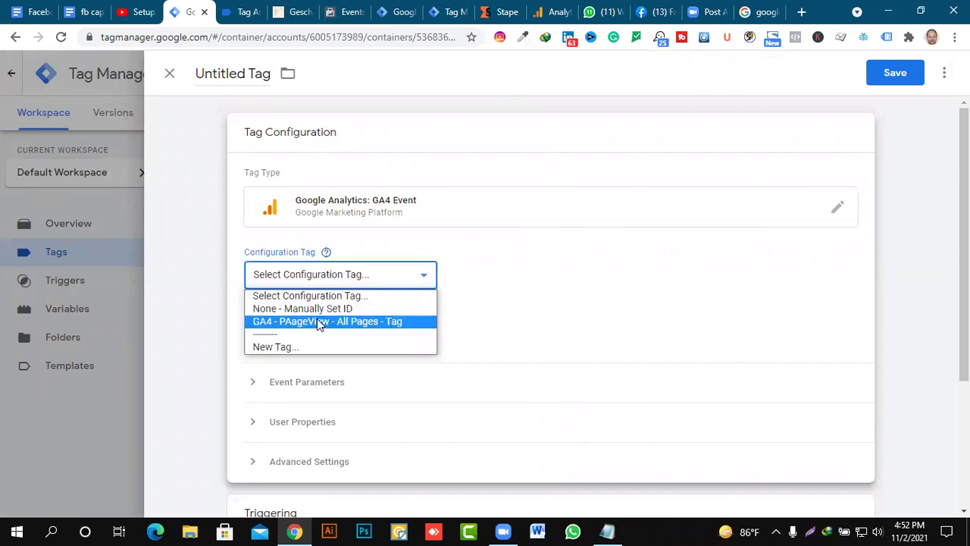
{"action": "left_click", "coordinate": [317, 321]}
{"action": "left_click", "coordinate": [326, 331]}
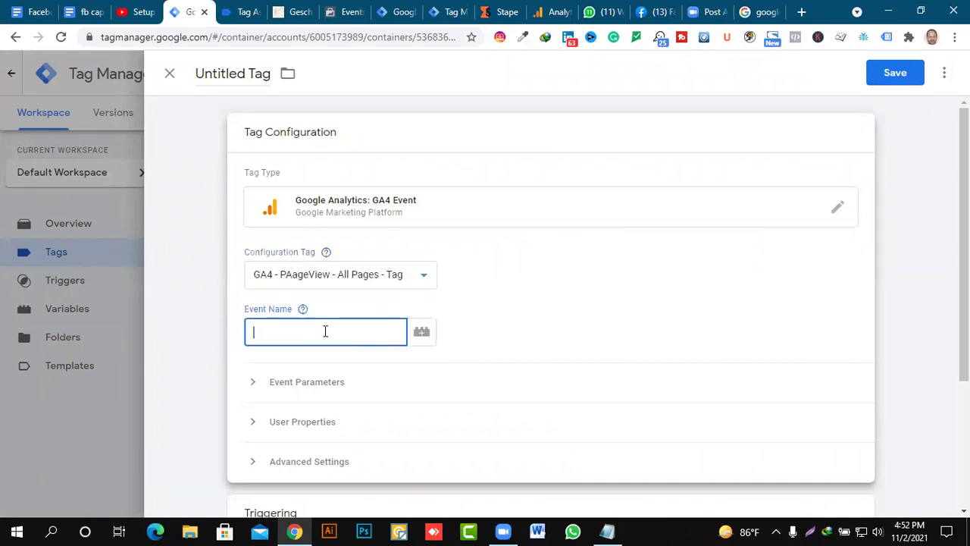
{"action": "type", "text": "add_to_cart"}
Add an event parameter named event_id to the GA4 tag, with the FB - Event id variable as its value.
{"action": "scroll", "coordinate": [622, 295], "scroll_direction": "down", "scroll_amount": 2}
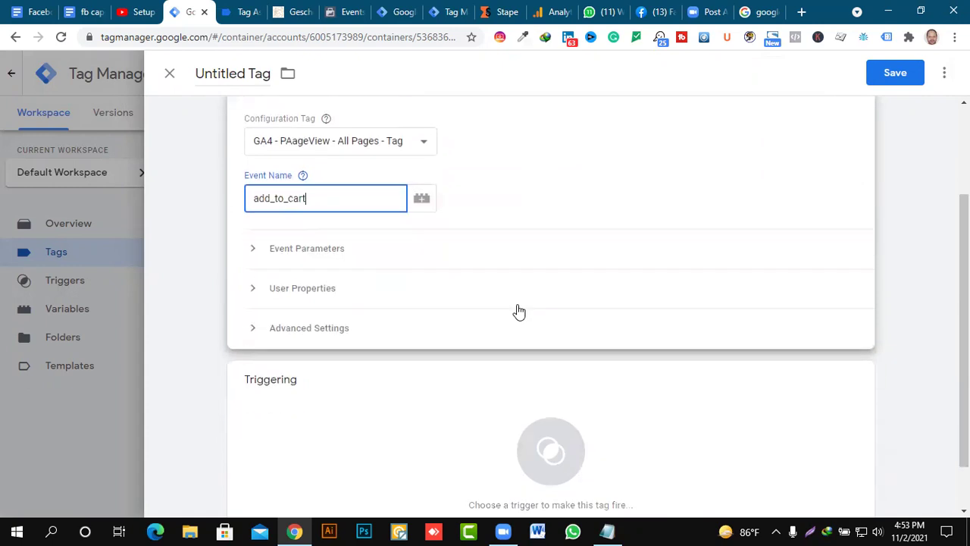
{"action": "left_click", "coordinate": [282, 244]}
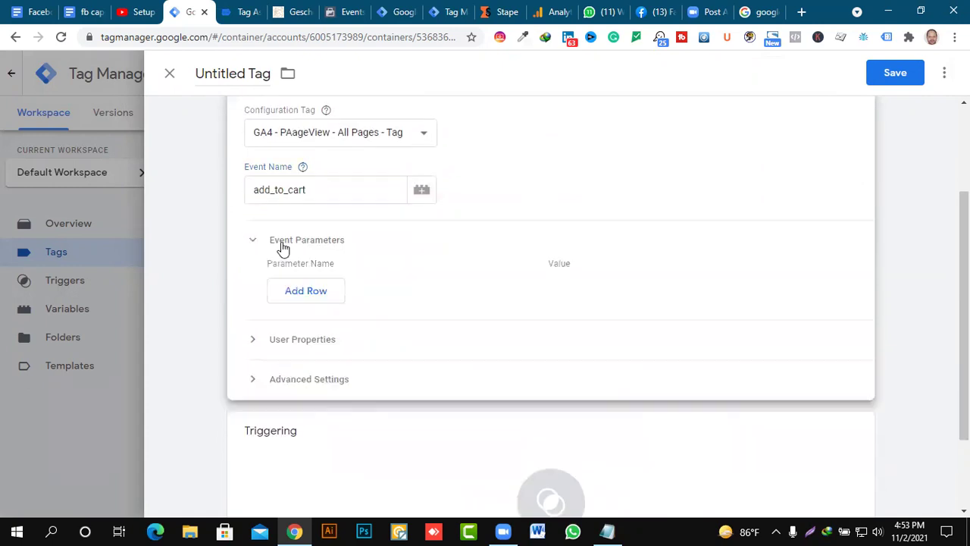
{"action": "left_click", "coordinate": [308, 290]}
{"action": "left_click", "coordinate": [339, 286]}
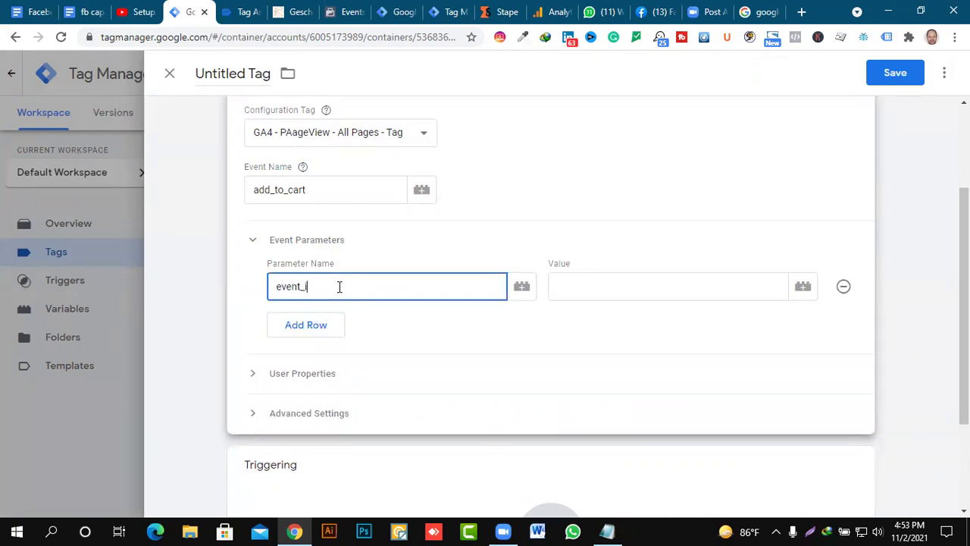
{"action": "left_click", "coordinate": [803, 286]}
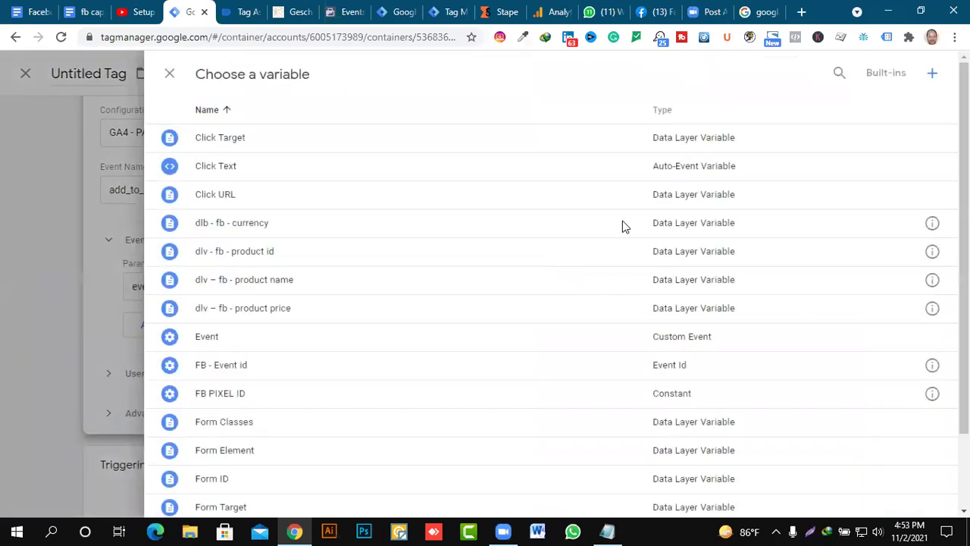
{"action": "left_click", "coordinate": [262, 376]}
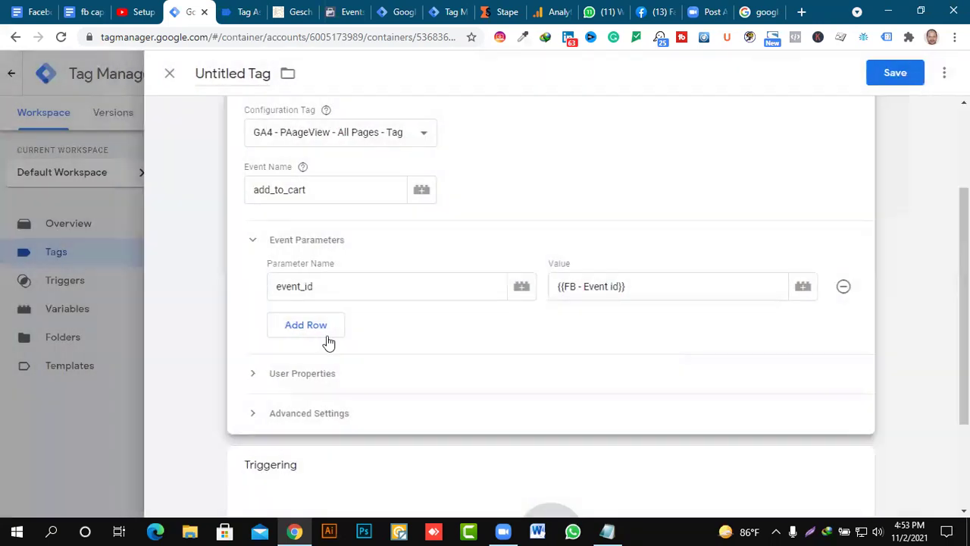
Assign FB - Add to cart - Trigger as the firing trigger of the GA4 add_to_cart event tag.
{"action": "scroll", "coordinate": [436, 318], "scroll_direction": "down", "scroll_amount": 2}
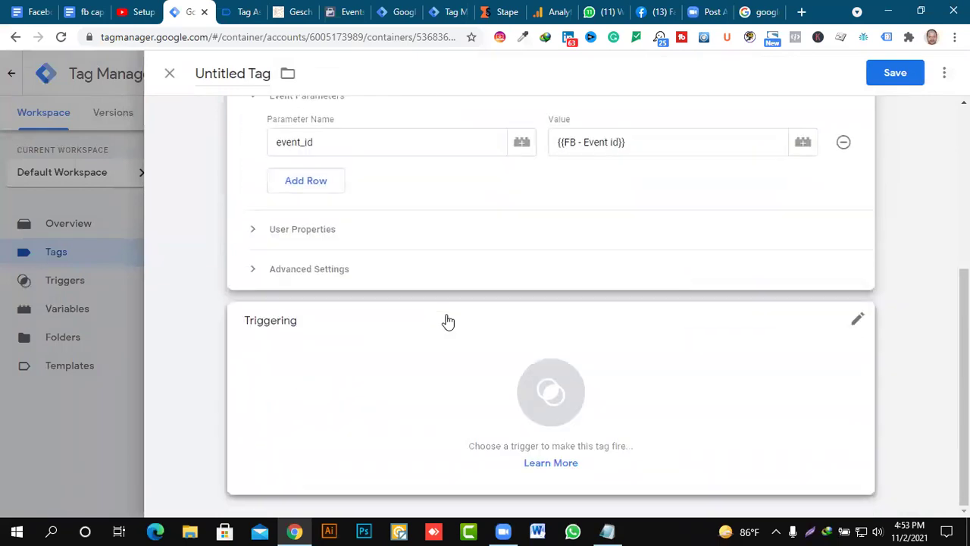
{"action": "left_click", "coordinate": [532, 403]}
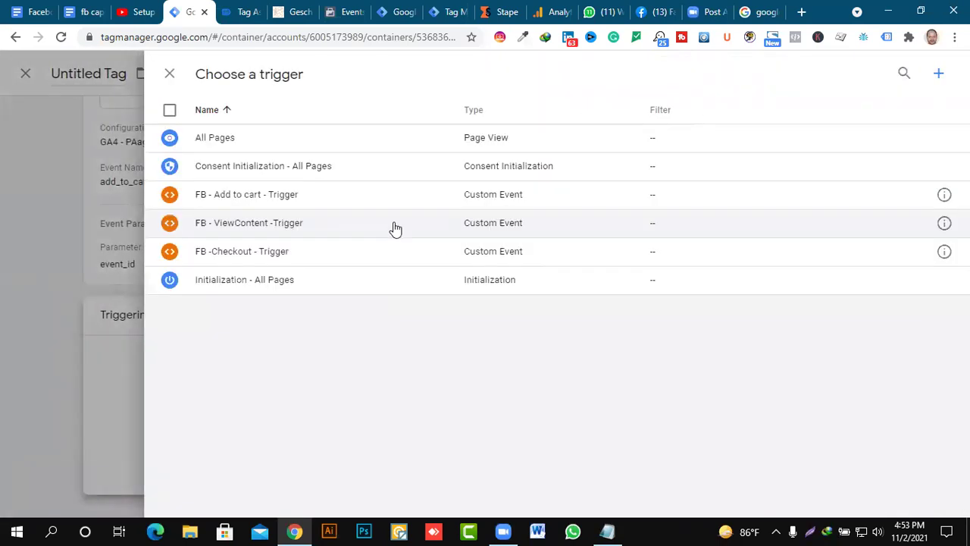
{"action": "left_click", "coordinate": [270, 198]}
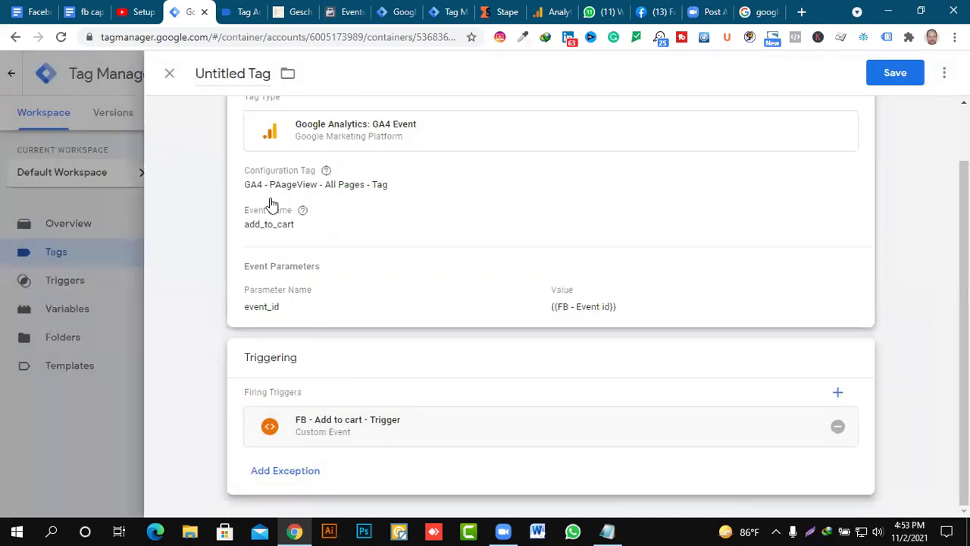
Name the GA4 event tag "FB - GA4 - SS - Add to cart - Tag" and save it.
{"action": "scroll", "coordinate": [345, 167], "scroll_direction": "up", "scroll_amount": 1}
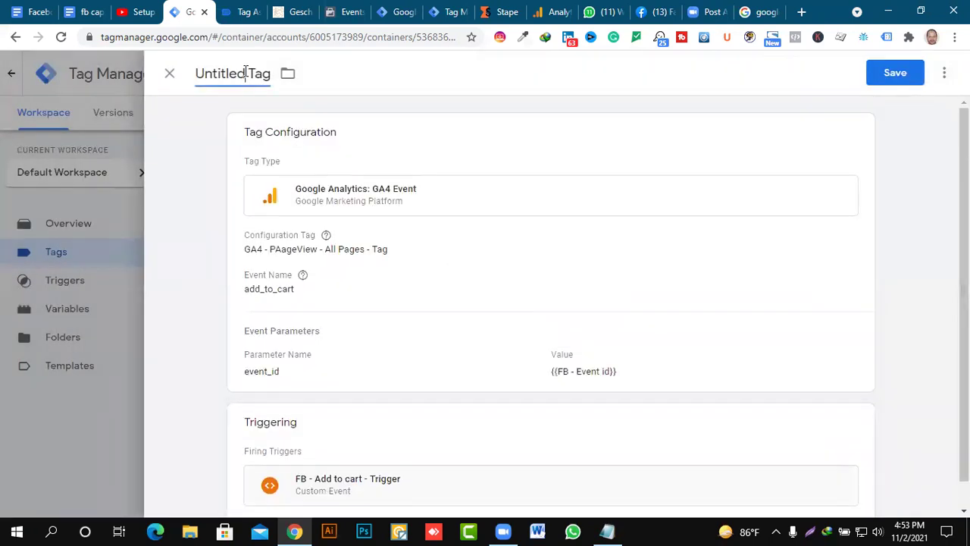
{"action": "left_click", "coordinate": [246, 72]}
{"action": "type", "text": "FB "}
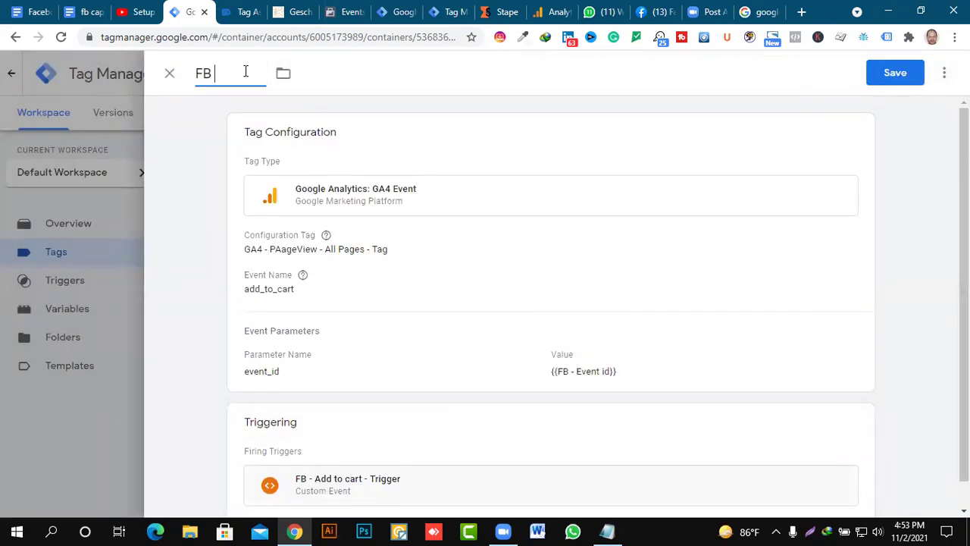
{"action": "type", "text": "- GA4 - SSS"}
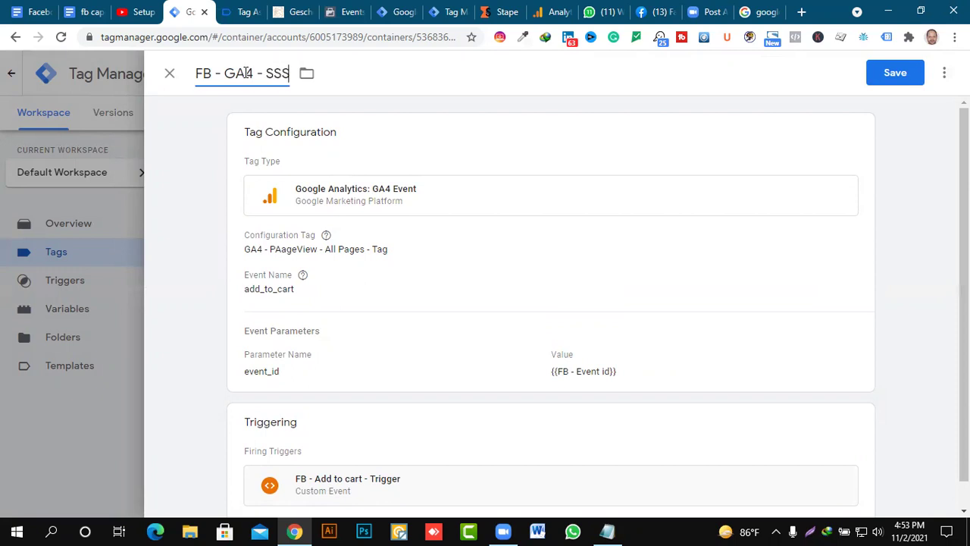
{"action": "key", "text": "BackSpace"}
{"action": "type", "text": "- Add to"}
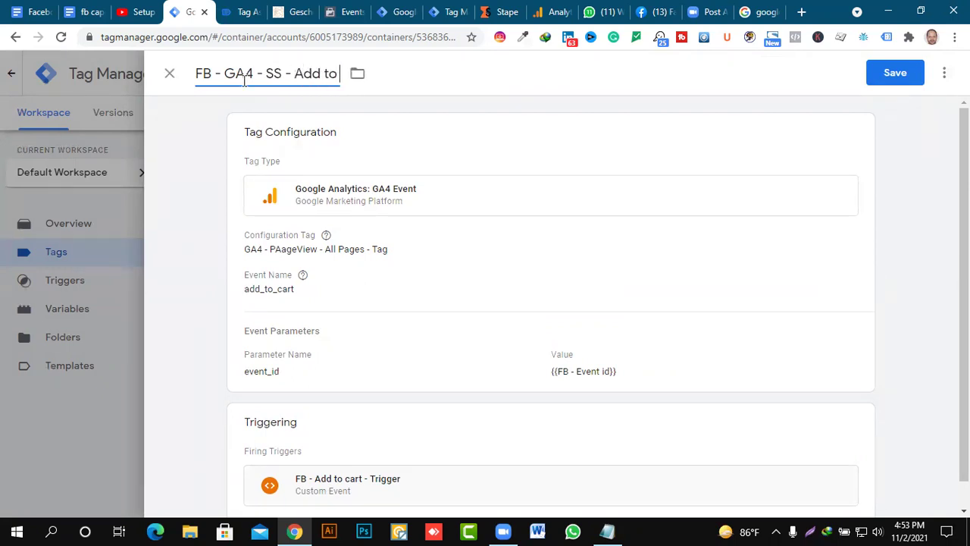
{"action": "type", "text": " cart - Tag"}
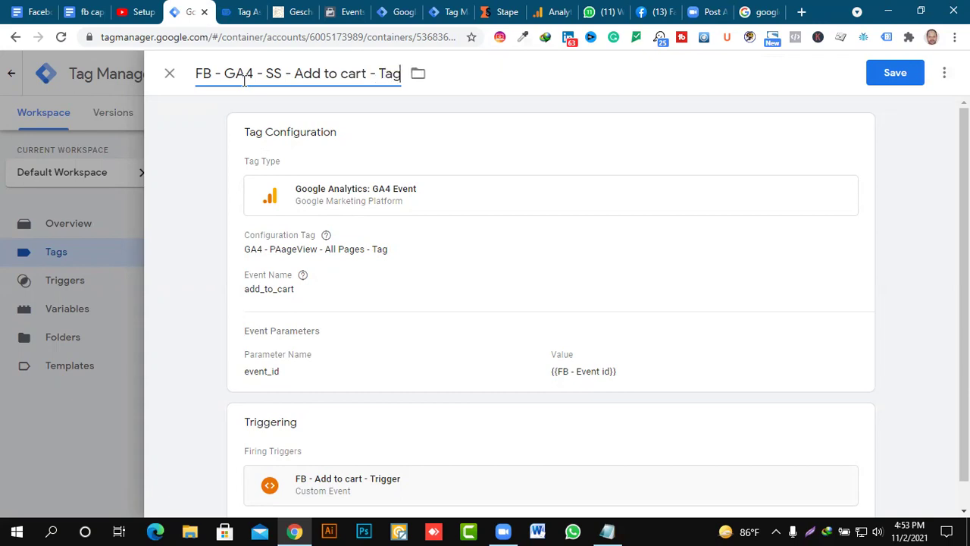
{"action": "left_click", "coordinate": [879, 76]}
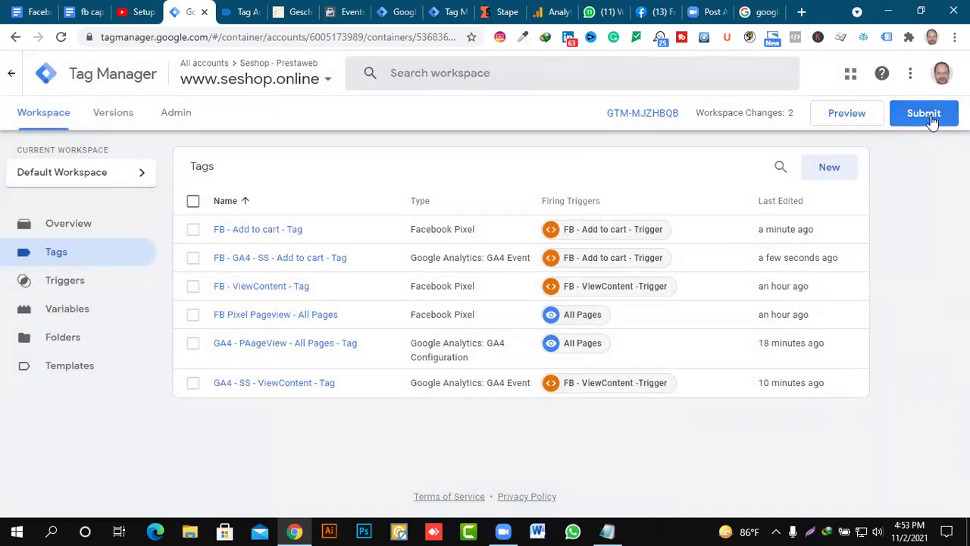
Submit and publish the workspace changes, leaving the version name and description empty.
{"action": "left_click", "coordinate": [927, 115]}
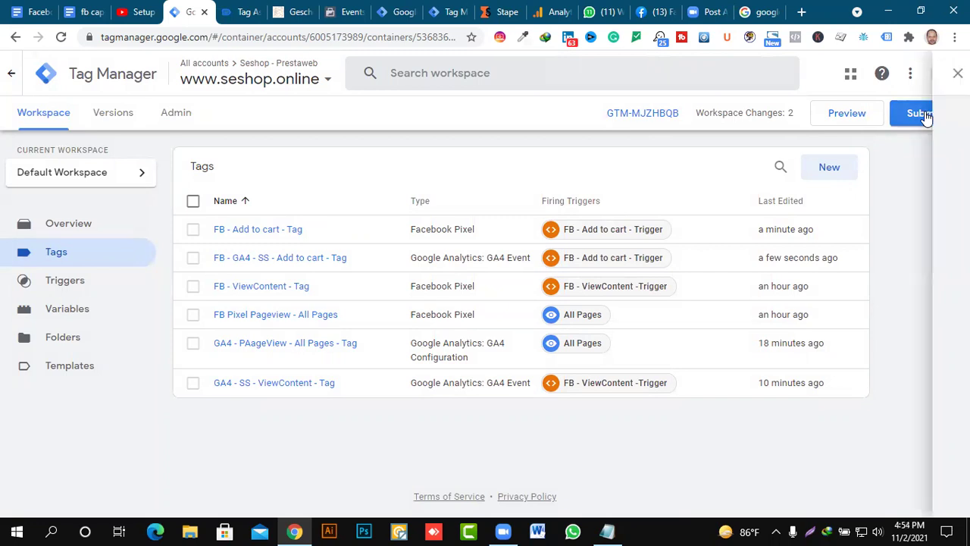
{"action": "left_click", "coordinate": [917, 76]}
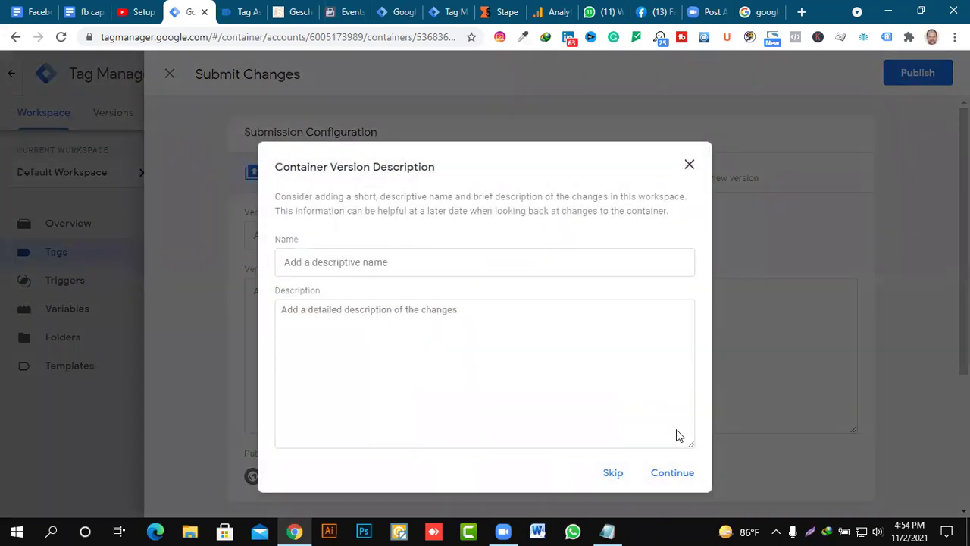
{"action": "left_click", "coordinate": [672, 472]}
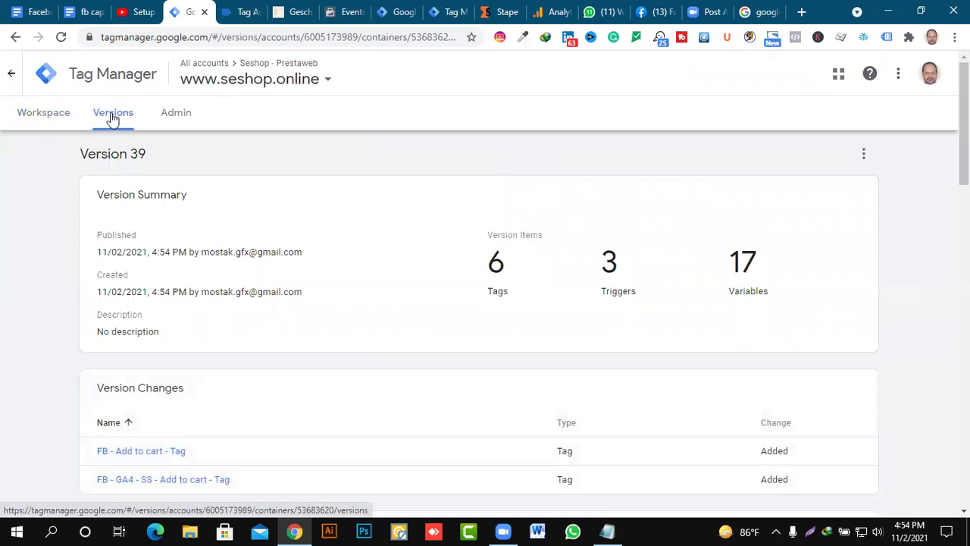
Return to the workspace and start a preview session that connects Tag Assistant to seshop.online.
{"action": "left_click", "coordinate": [50, 116]}
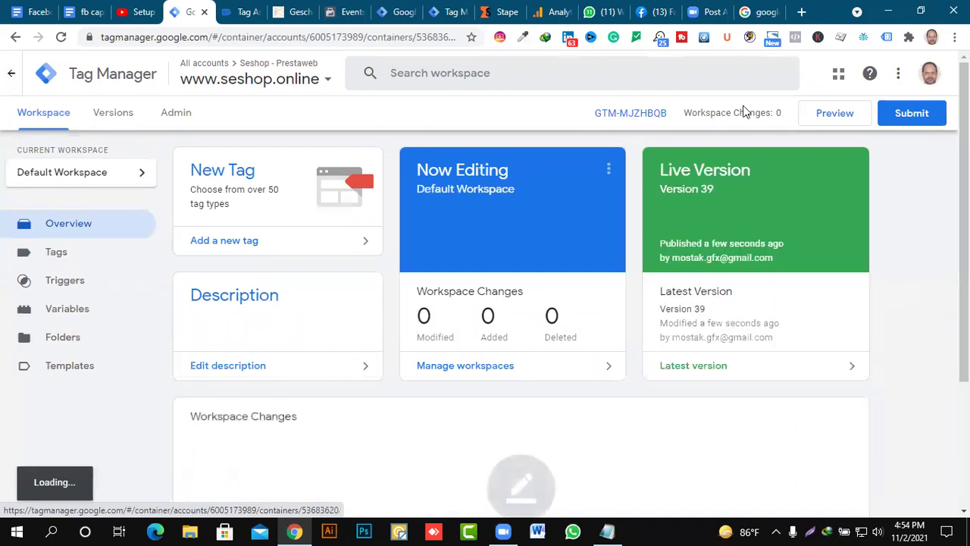
{"action": "left_click", "coordinate": [842, 117]}
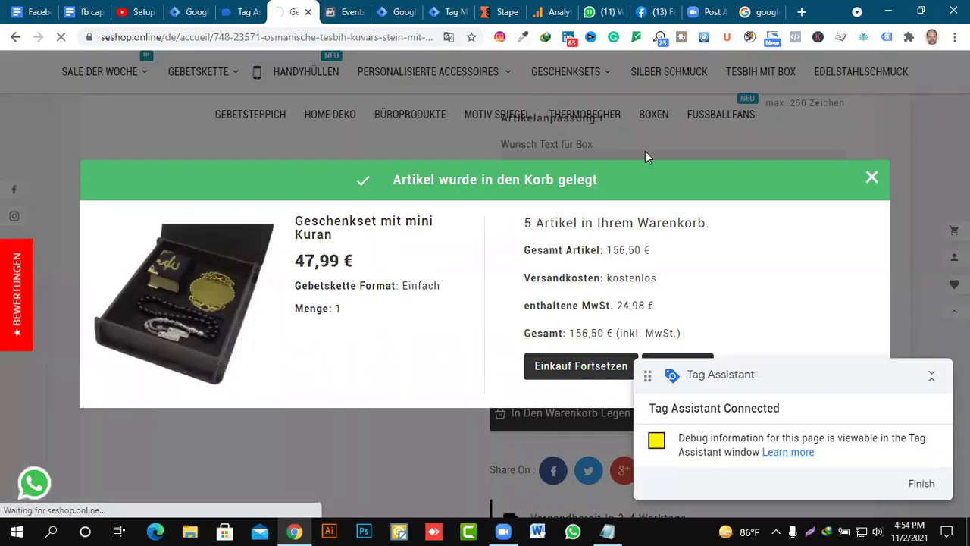
{"action": "left_click", "coordinate": [247, 12]}
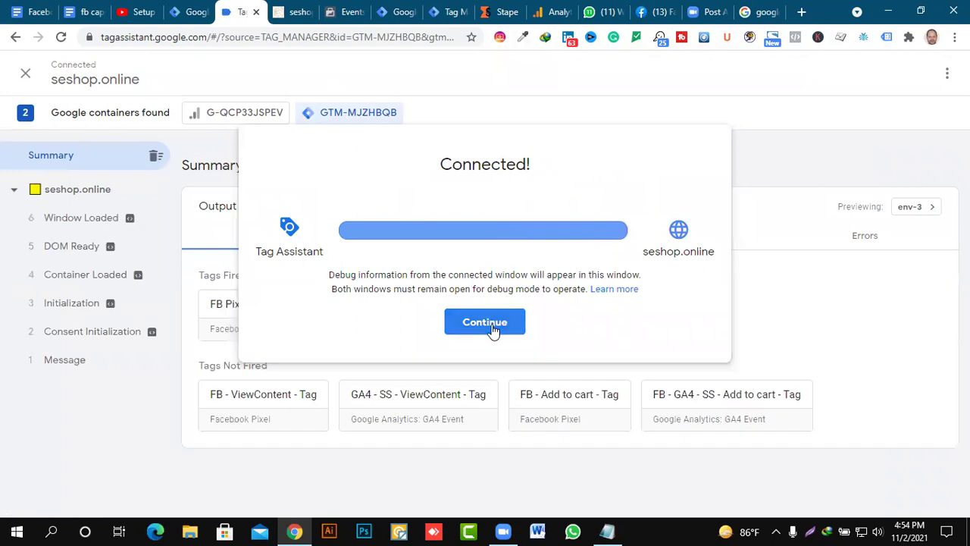
{"action": "left_click", "coordinate": [492, 328]}
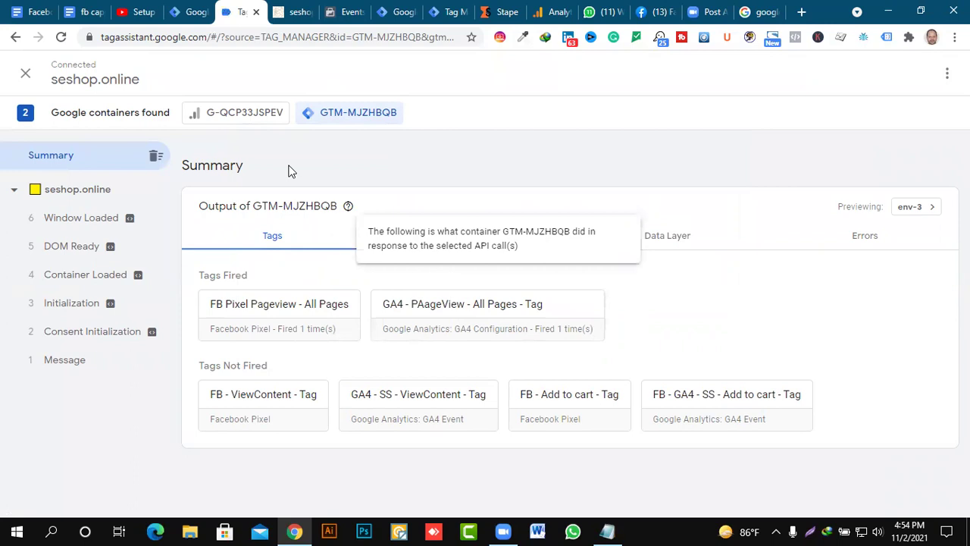
Open the Glas Perlen Tesbih product page from the Tesbih mit Box category on the connected seshop.online site.
{"action": "left_click", "coordinate": [295, 13]}
{"action": "mouse_move", "coordinate": [409, 254]}
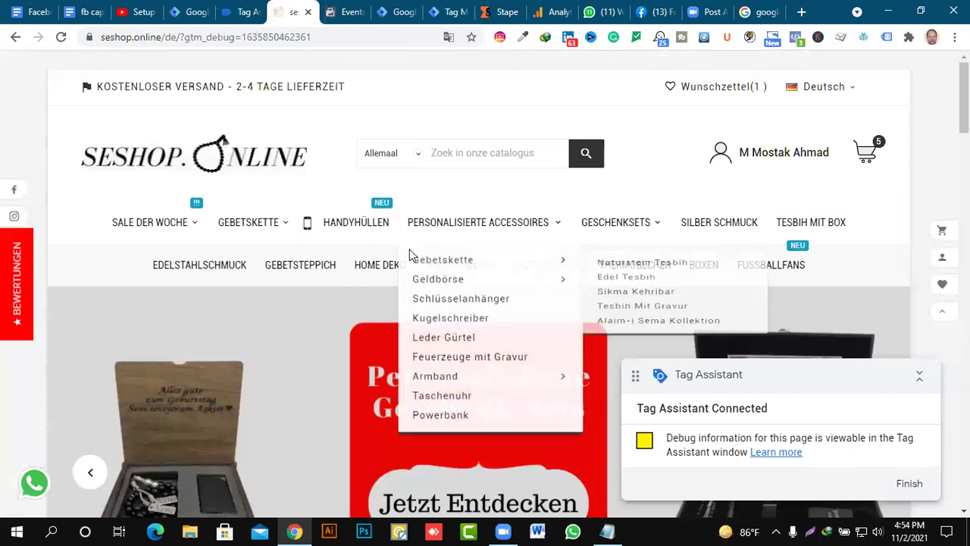
{"action": "scroll", "coordinate": [414, 251], "scroll_direction": "down", "scroll_amount": 2}
{"action": "scroll", "coordinate": [340, 245], "scroll_direction": "down", "scroll_amount": 3}
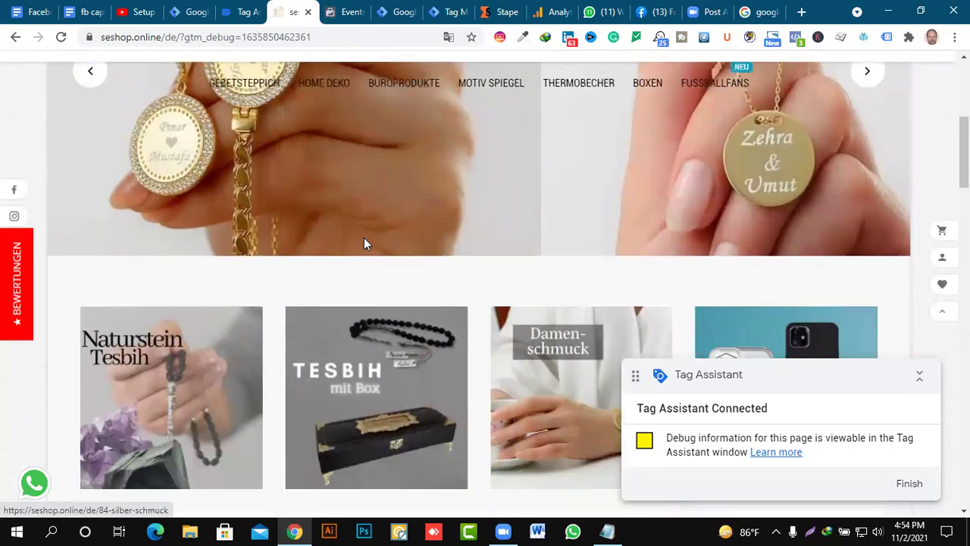
{"action": "scroll", "coordinate": [364, 243], "scroll_direction": "down", "scroll_amount": 3}
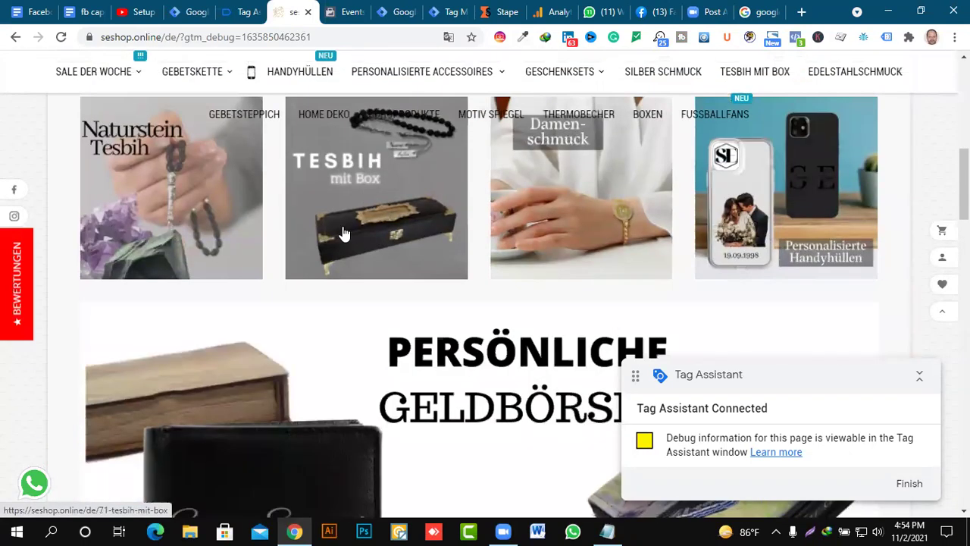
{"action": "left_click", "coordinate": [372, 186]}
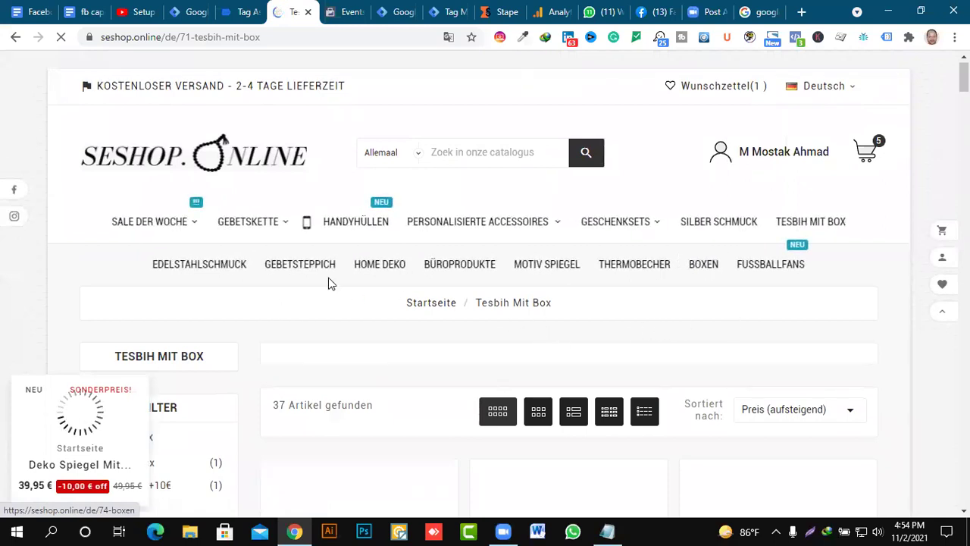
{"action": "scroll", "coordinate": [330, 282], "scroll_direction": "down", "scroll_amount": 5}
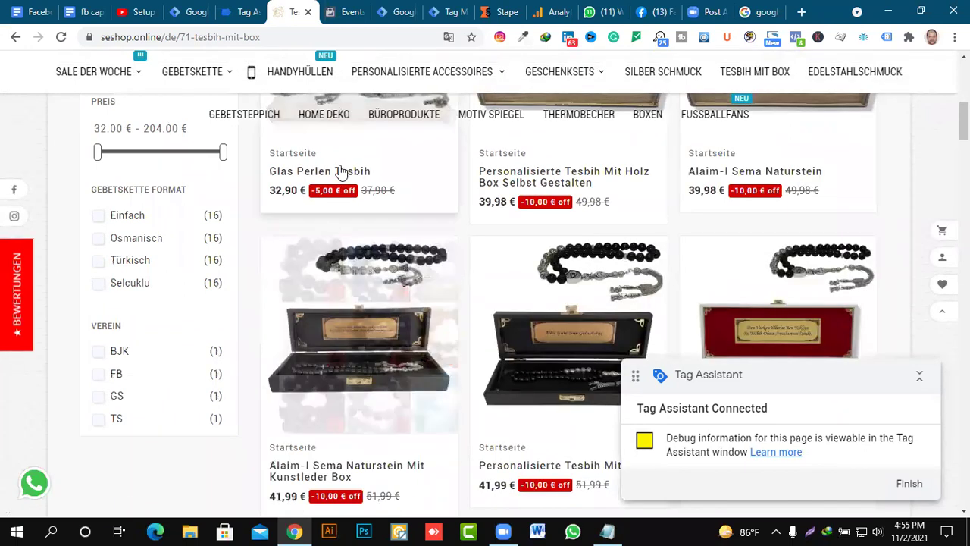
{"action": "left_click", "coordinate": [340, 170]}
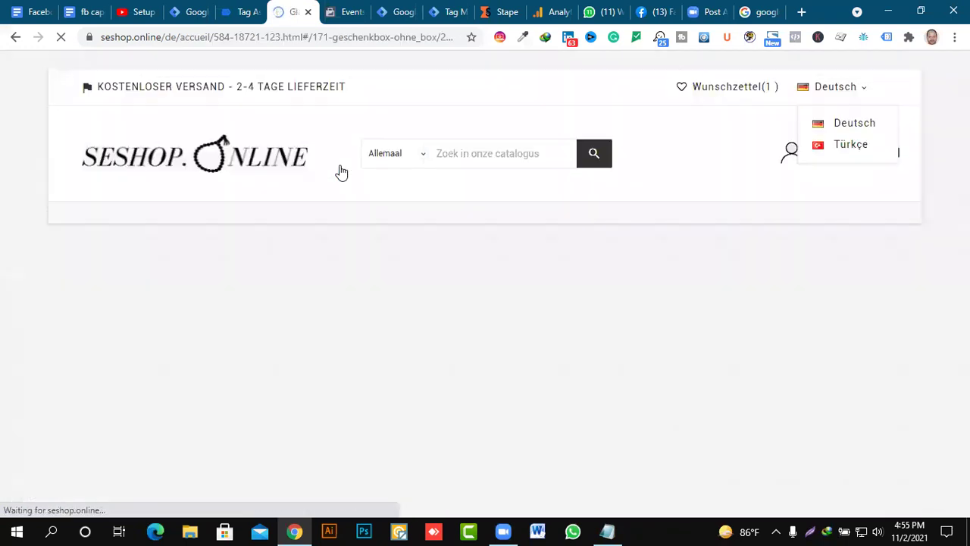
{"action": "scroll", "coordinate": [693, 280], "scroll_direction": "down", "scroll_amount": 2}
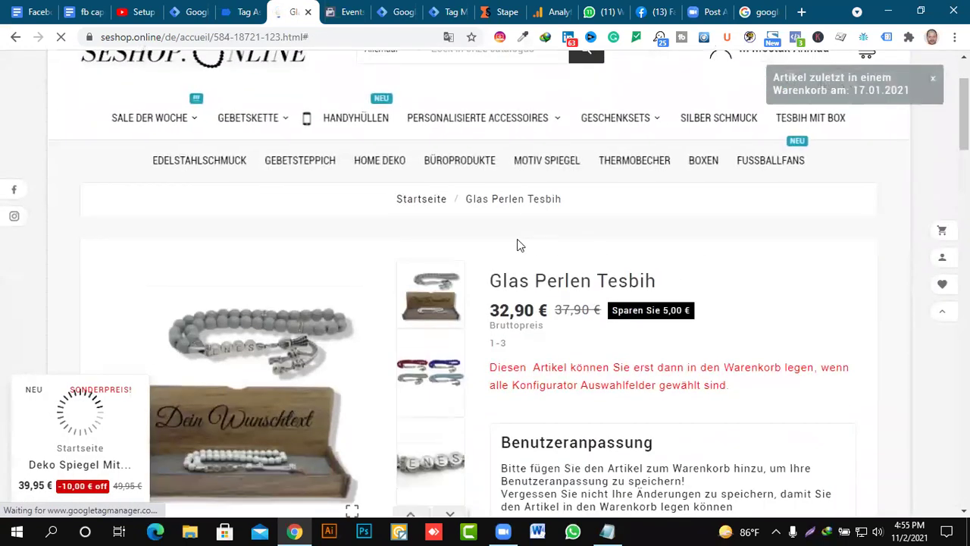
{"action": "scroll", "coordinate": [495, 275], "scroll_direction": "down", "scroll_amount": 3}
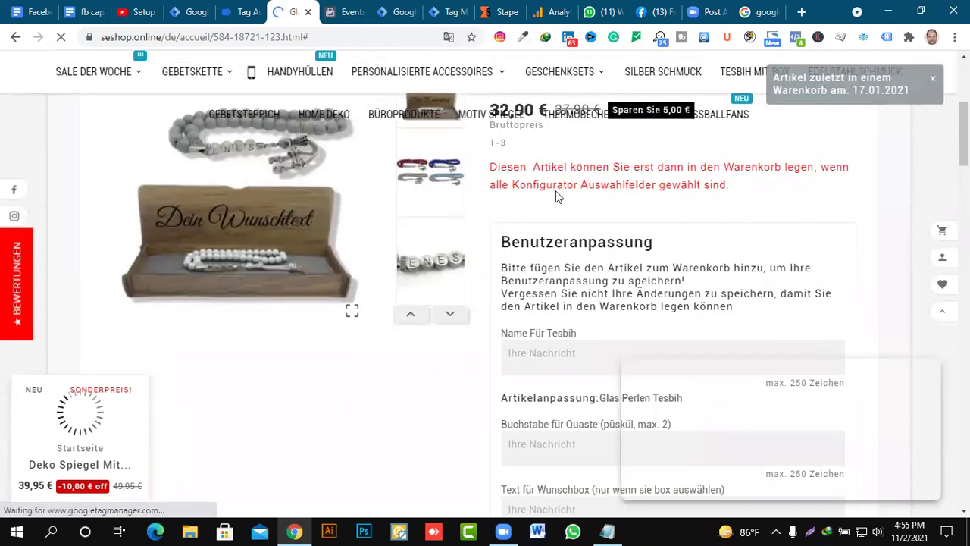
Copy the product title "Glas Perlen Tesbih" into the Name Für Tesbih customisation field.
{"action": "left_click_drag", "start_coordinate": [493, 314], "coordinate": [699, 315]}
{"action": "key", "text": "ctrl+c"}
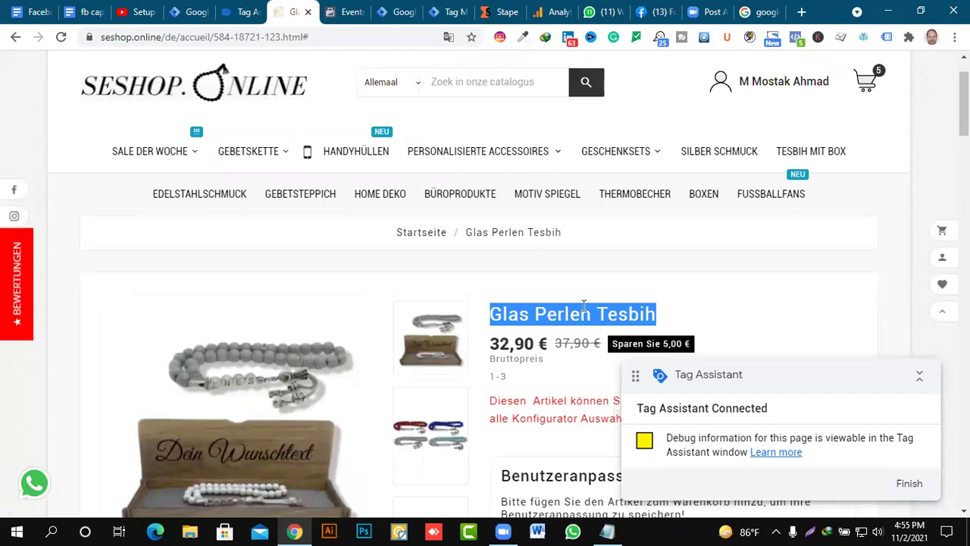
{"action": "scroll", "coordinate": [587, 304], "scroll_direction": "down", "scroll_amount": 5}
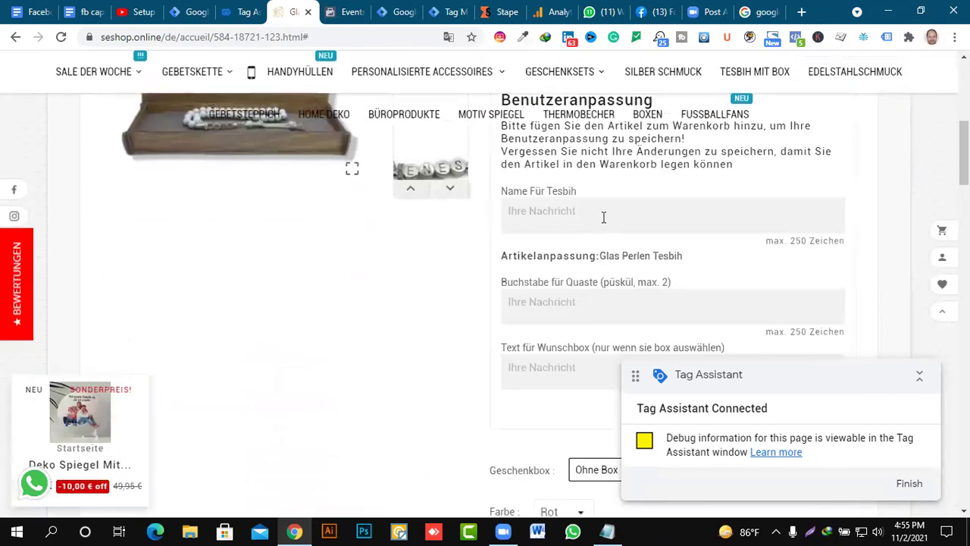
{"action": "left_click", "coordinate": [603, 217]}
{"action": "key", "text": "ctrl+v"}
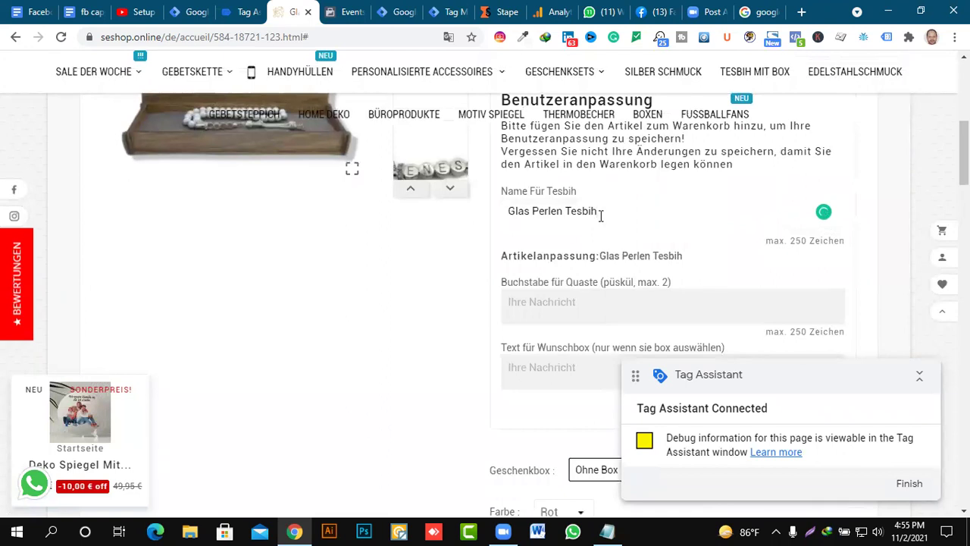
Enter "e" as the tassel letter and "r" as the Wunschbox text, and add the product to the cart.
{"action": "left_click", "coordinate": [605, 295]}
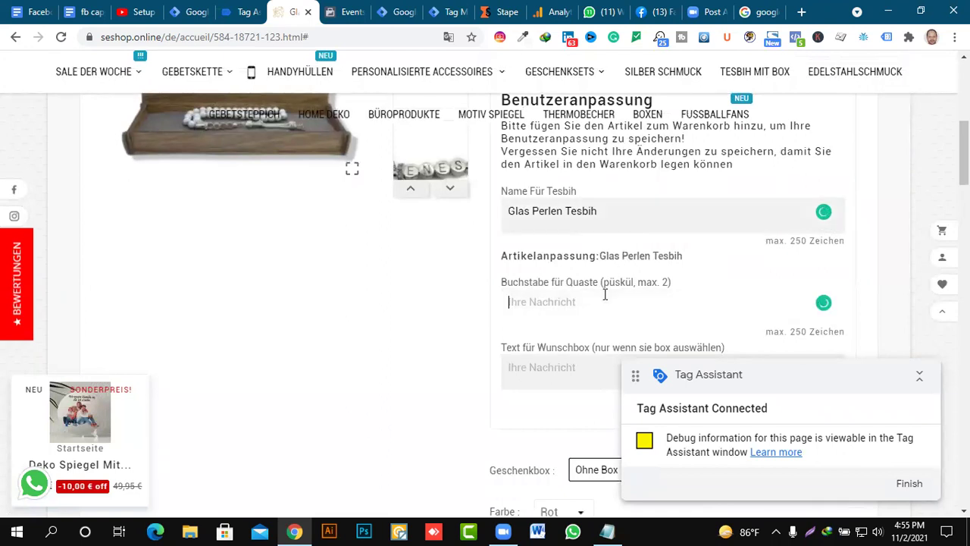
{"action": "type", "text": "e"}
{"action": "scroll", "coordinate": [744, 310], "scroll_direction": "down", "scroll_amount": 2}
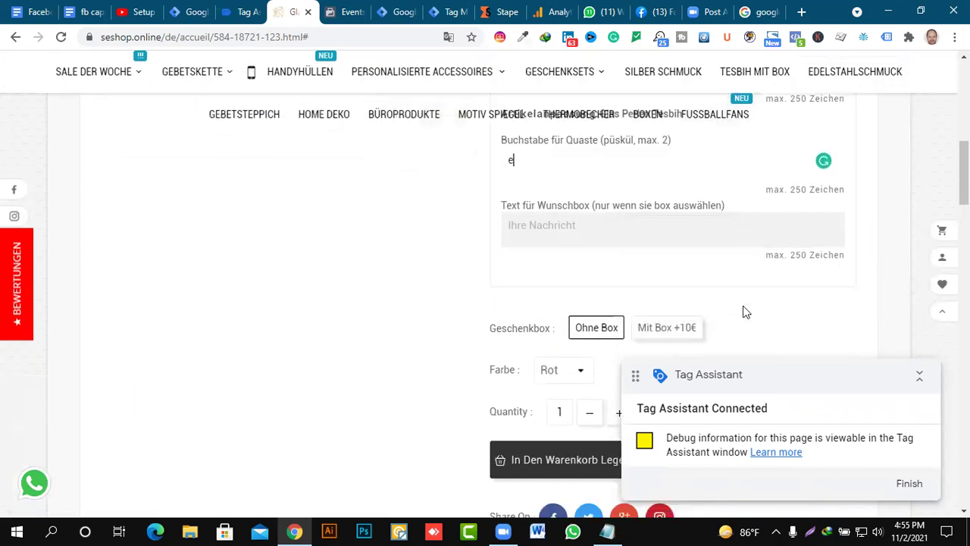
{"action": "left_click", "coordinate": [597, 237]}
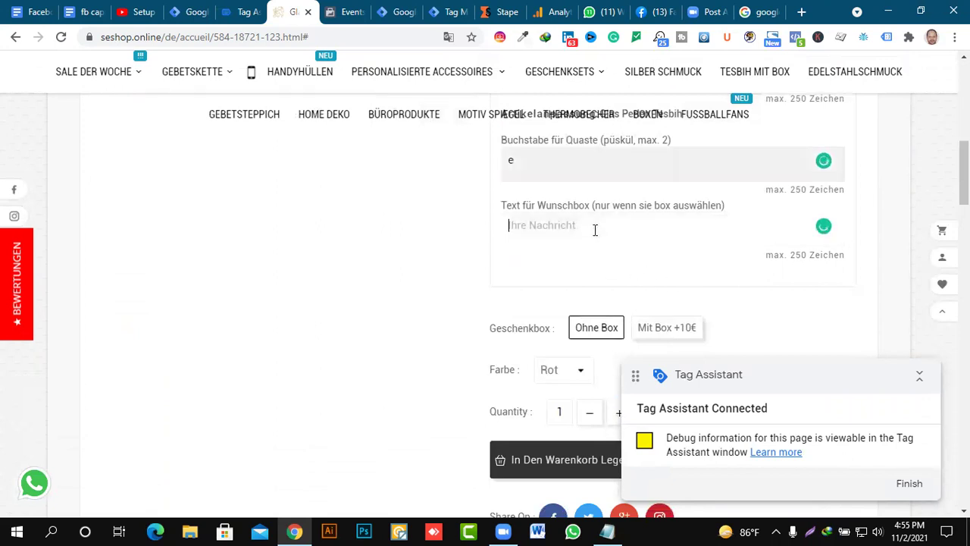
{"action": "type", "text": "r"}
{"action": "scroll", "coordinate": [624, 260], "scroll_direction": "down", "scroll_amount": 2}
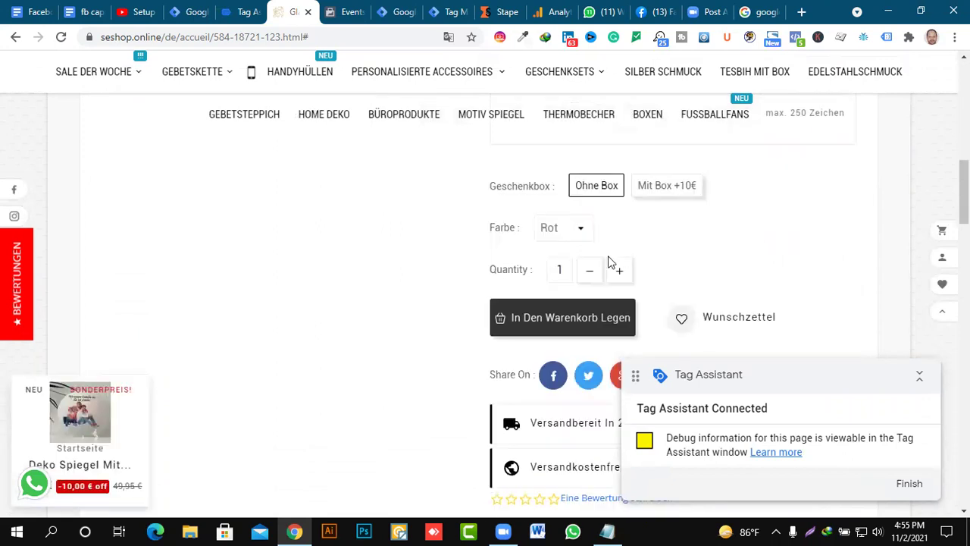
{"action": "left_click", "coordinate": [581, 319]}
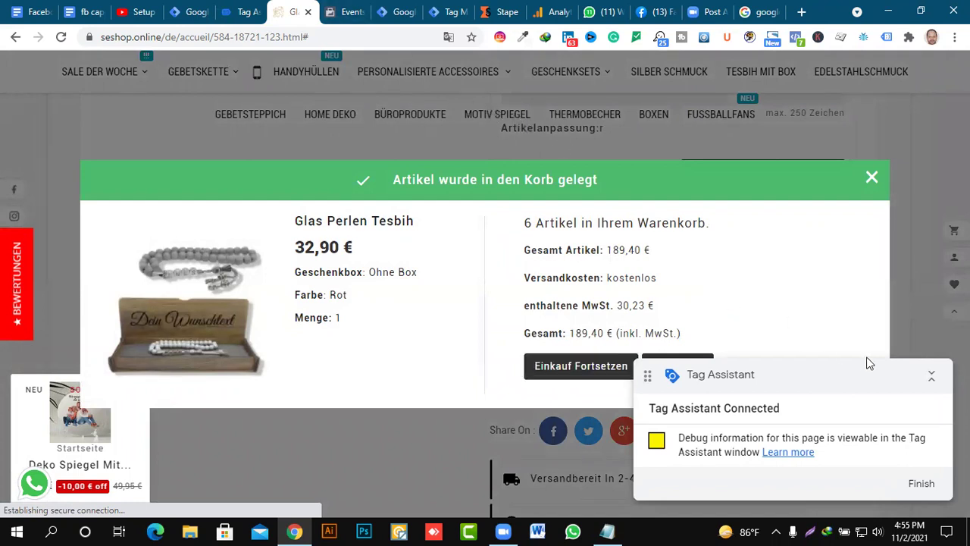
Check the add-to-cart events received from browser and server in the Facebook Events Manager test events list.
{"action": "left_click", "coordinate": [355, 13]}
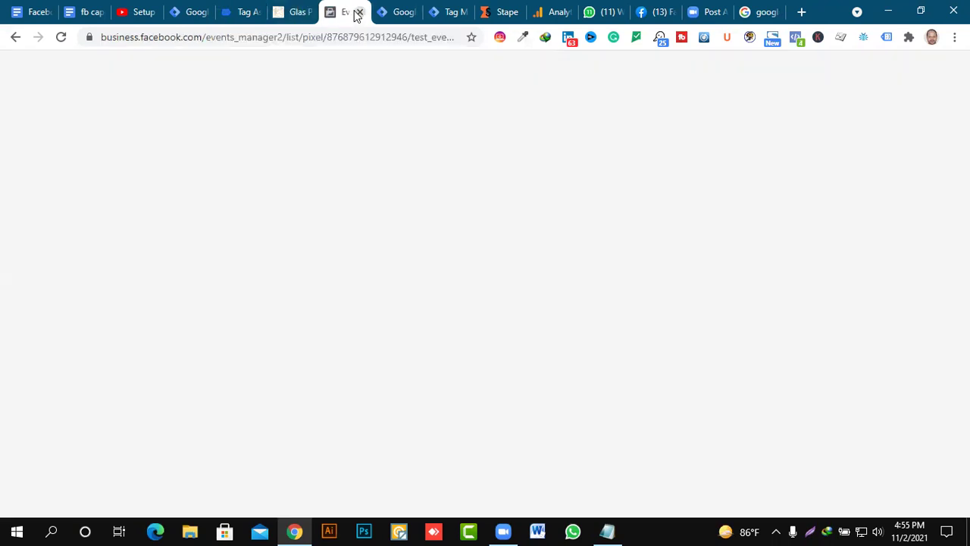
{"action": "scroll", "coordinate": [502, 186], "scroll_direction": "up", "scroll_amount": 1}
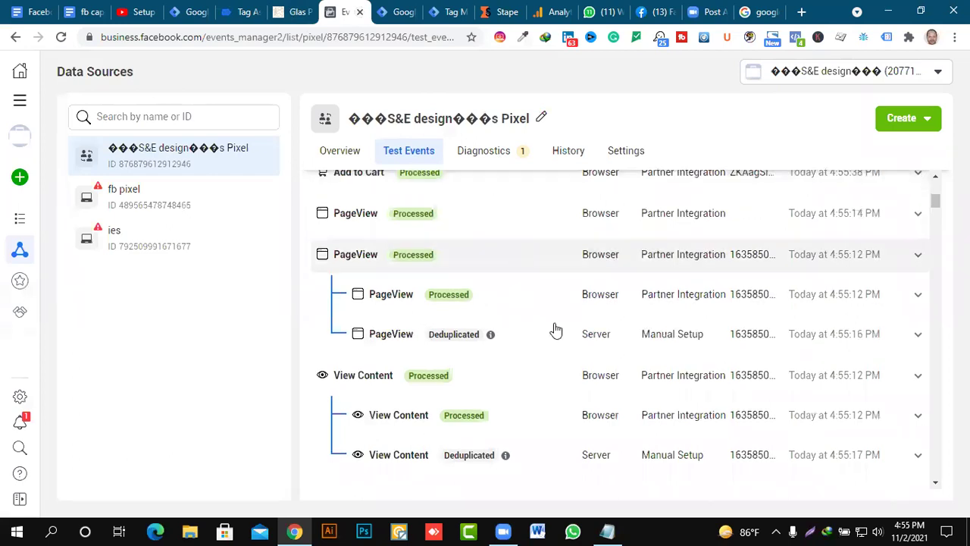
{"action": "scroll", "coordinate": [557, 322], "scroll_direction": "up", "scroll_amount": 4}
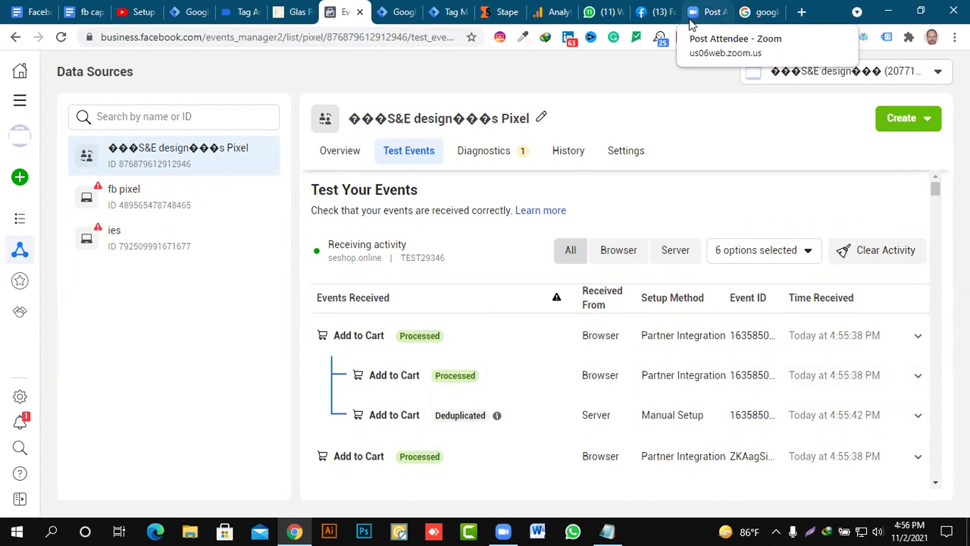
{"action": "left_click", "coordinate": [760, 12]}
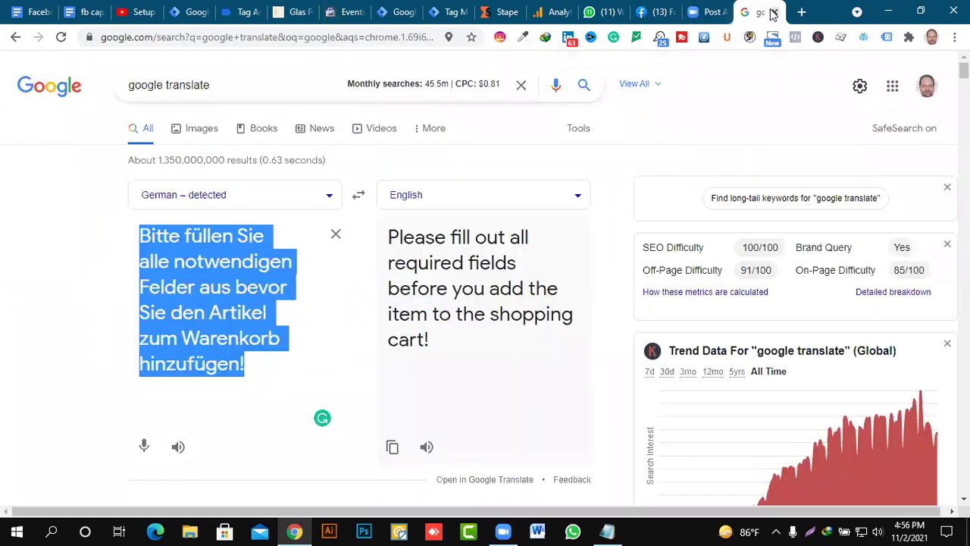
{"action": "left_click", "coordinate": [291, 37]}
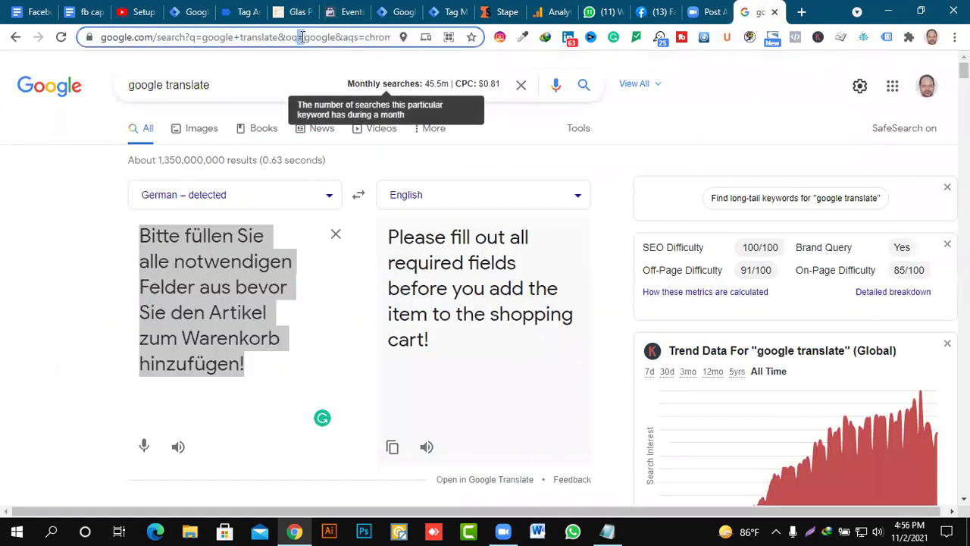
{"action": "key", "text": "ctrl+a"}
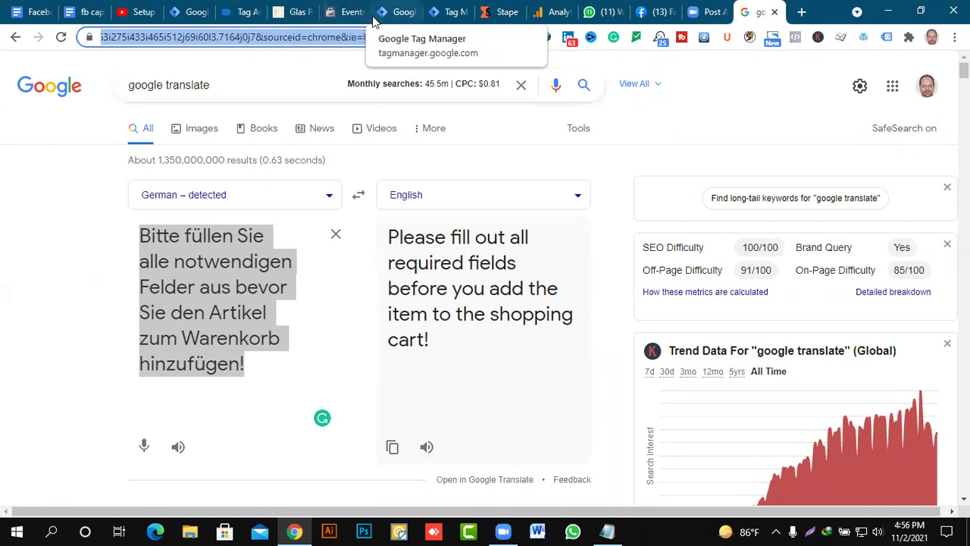
Try to load developer.prestashop.com in a new browser tab, including one reload of the page.
{"action": "left_click", "coordinate": [802, 11]}
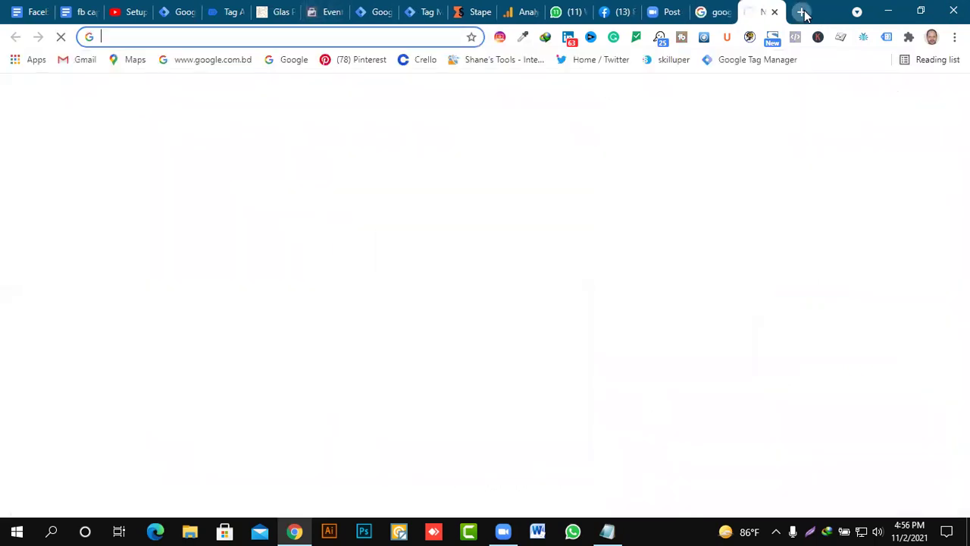
{"action": "left_click", "coordinate": [128, 37]}
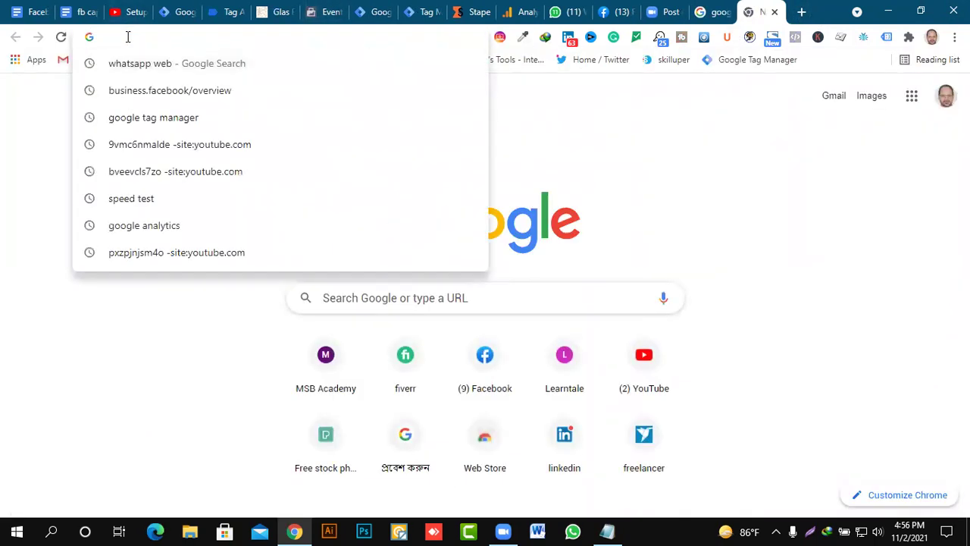
{"action": "type", "text": "deve"}
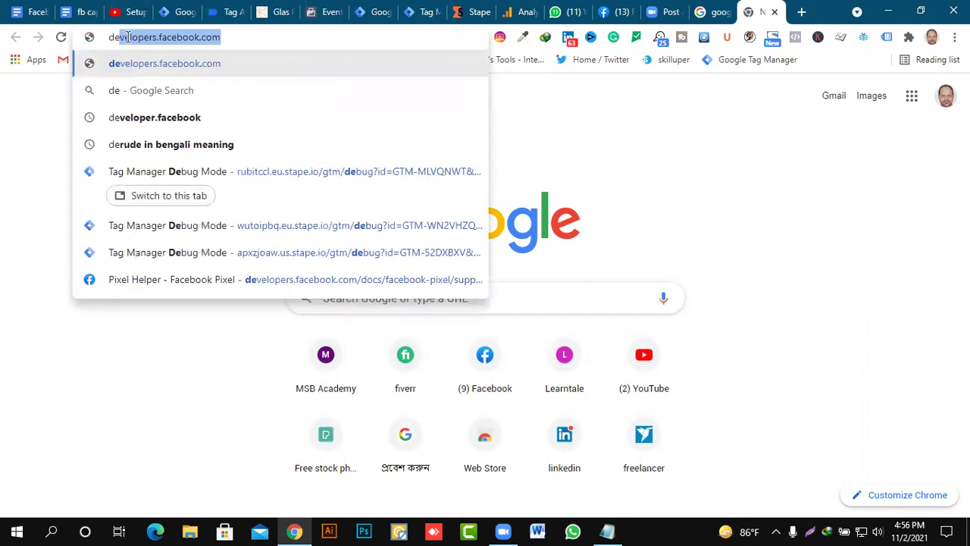
{"action": "type", "text": "i"}
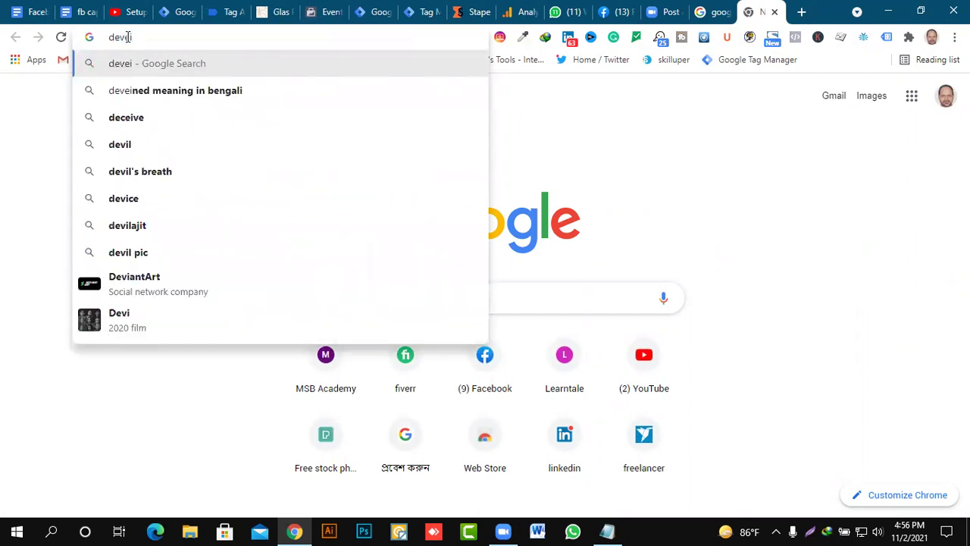
{"action": "key", "text": "BackSpace"}
{"action": "type", "text": "loper"}
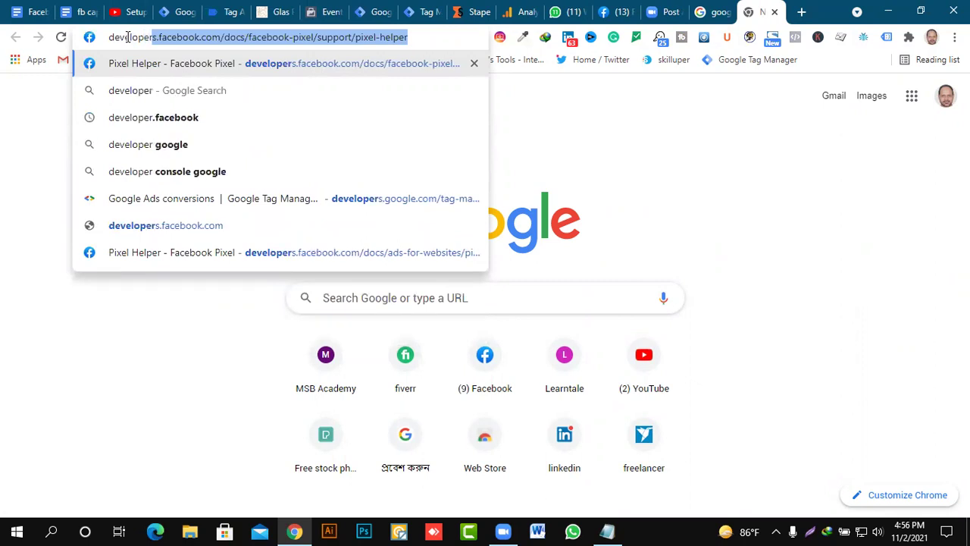
{"action": "type", "text": "."}
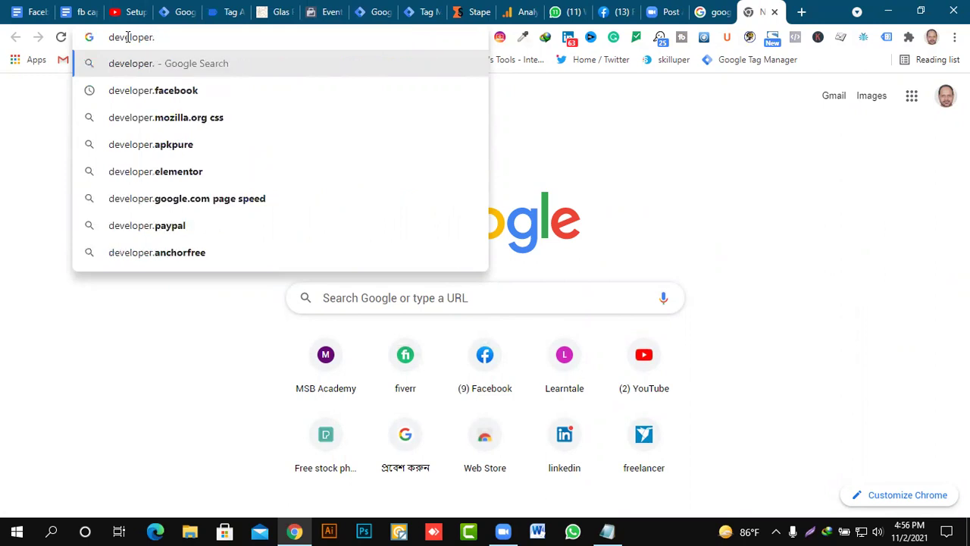
{"action": "type", "text": "pre"}
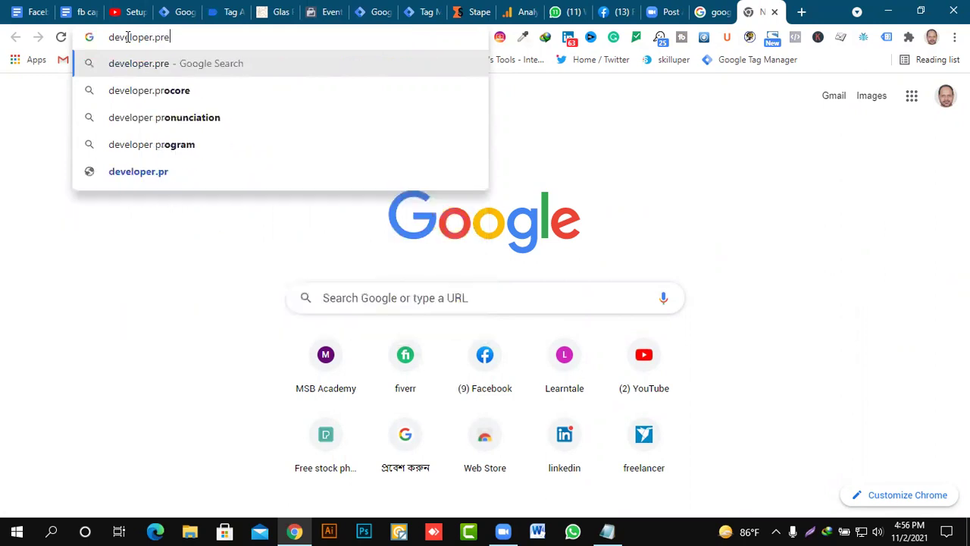
{"action": "type", "text": "sta"}
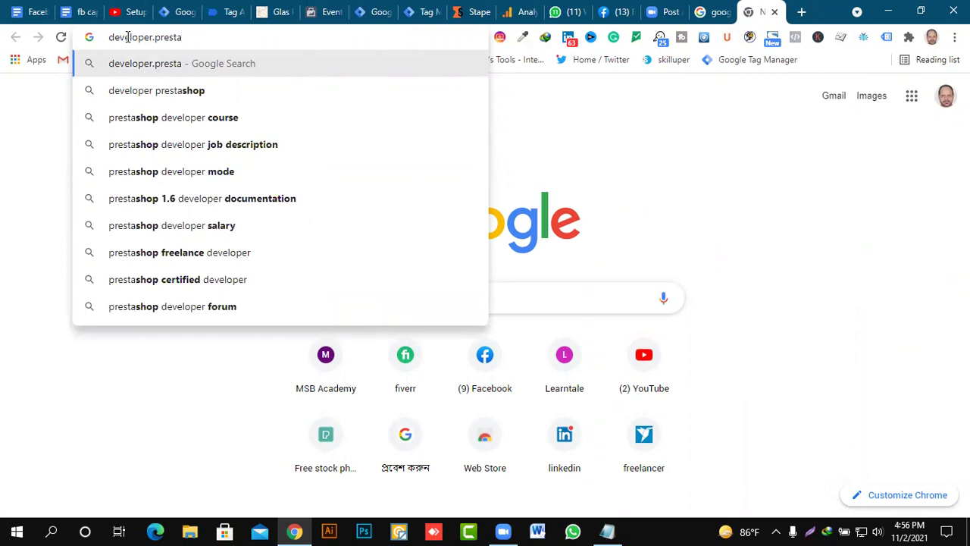
{"action": "type", "text": "sh"}
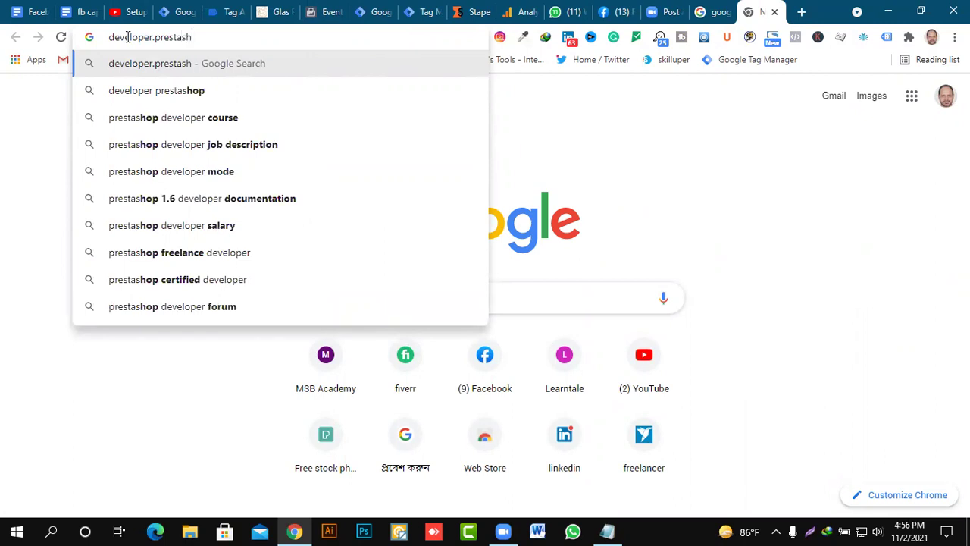
{"action": "type", "text": "op.com"}
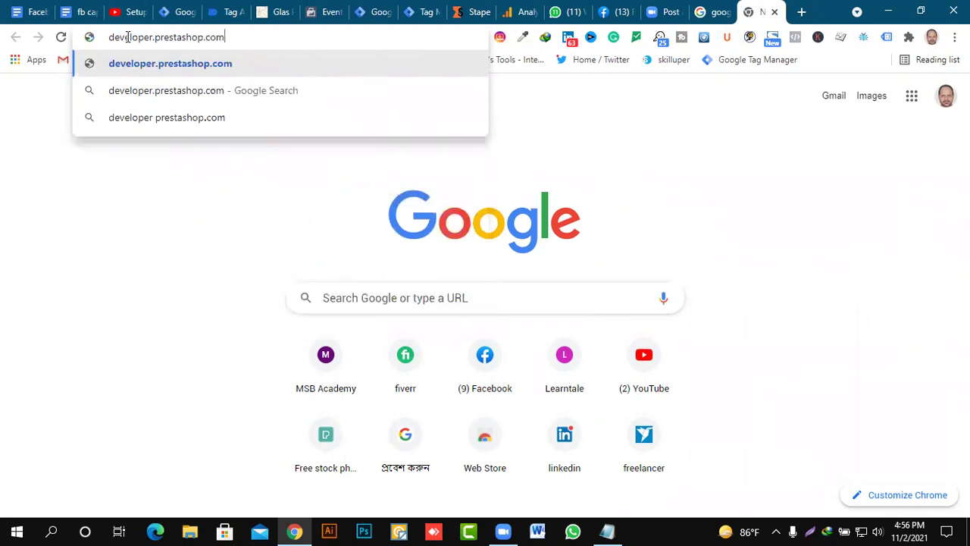
{"action": "key", "text": "Return"}
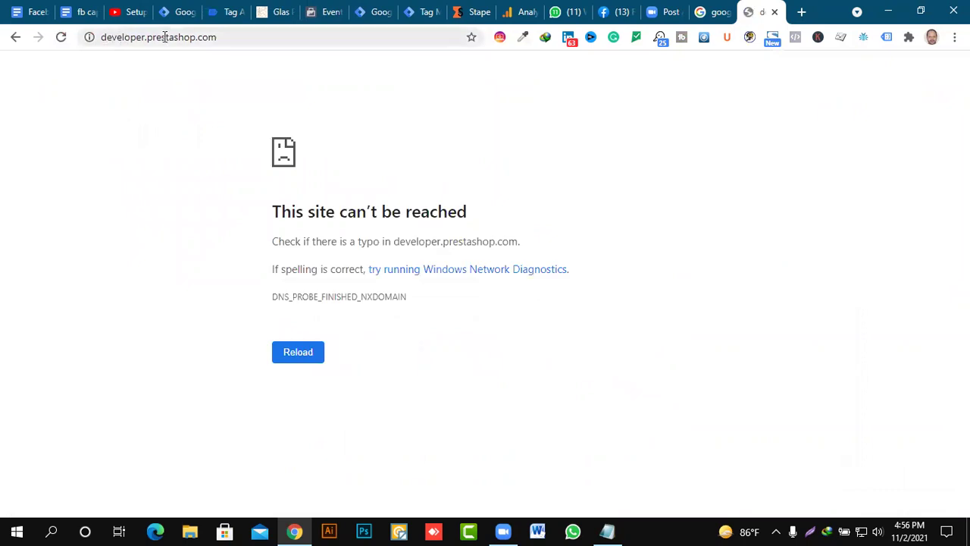
{"action": "left_click", "coordinate": [310, 357]}
Search the web for "developer prestashop" and open the PrestaShop developer documentation site.
{"action": "left_click", "coordinate": [223, 37]}
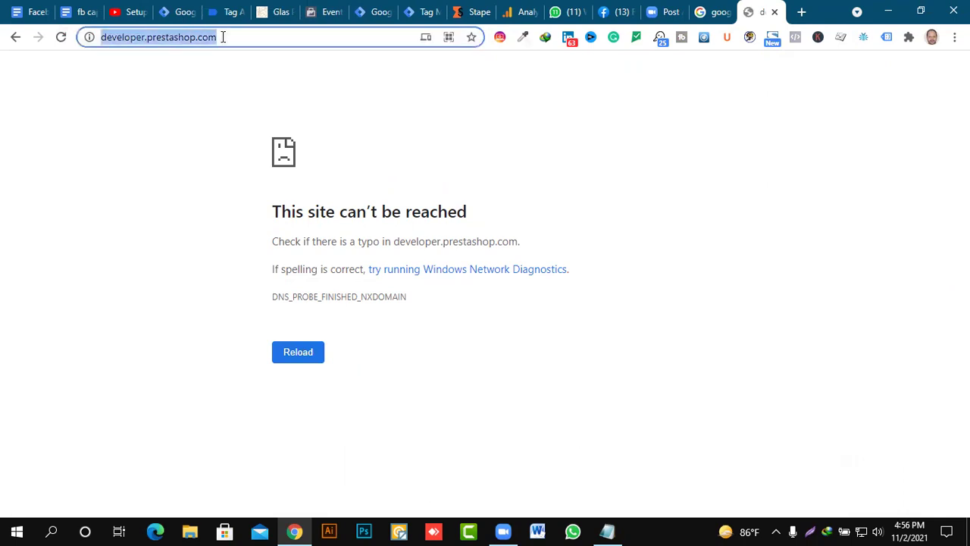
{"action": "key", "text": "BackSpace"}
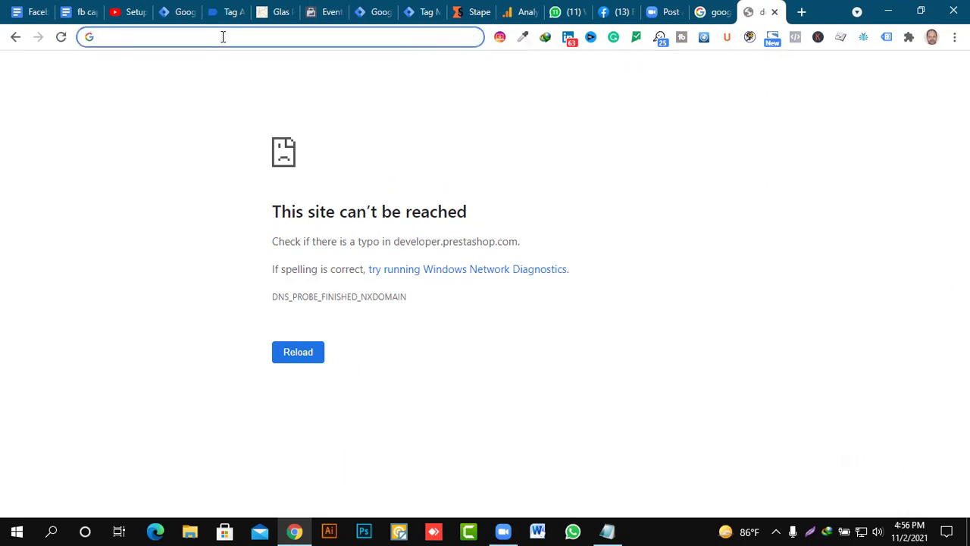
{"action": "type", "text": "deve"}
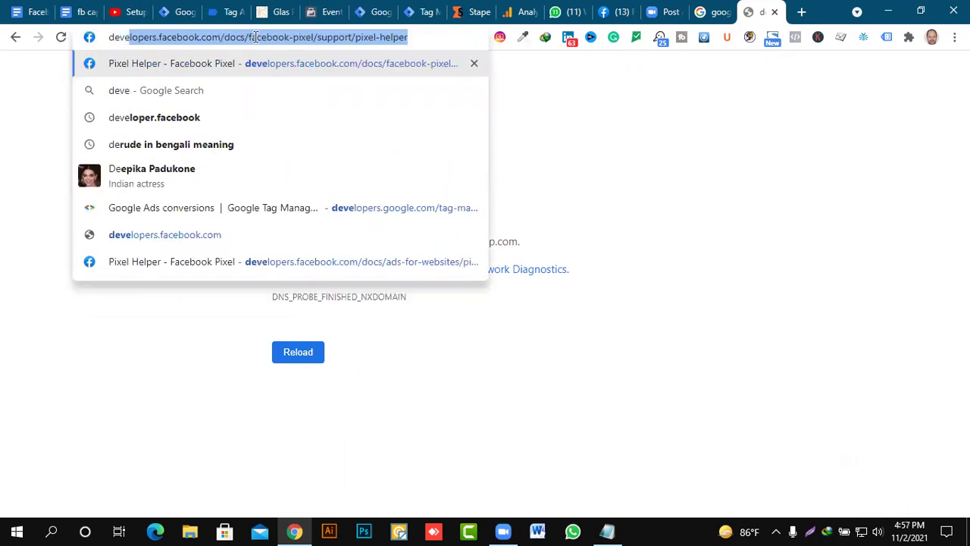
{"action": "type", "text": "loper pre"}
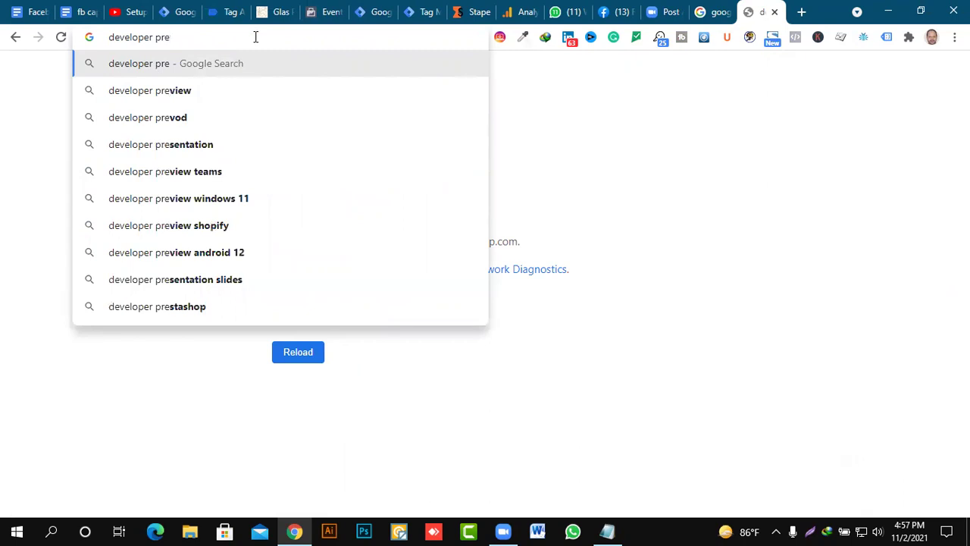
{"action": "type", "text": "stash"}
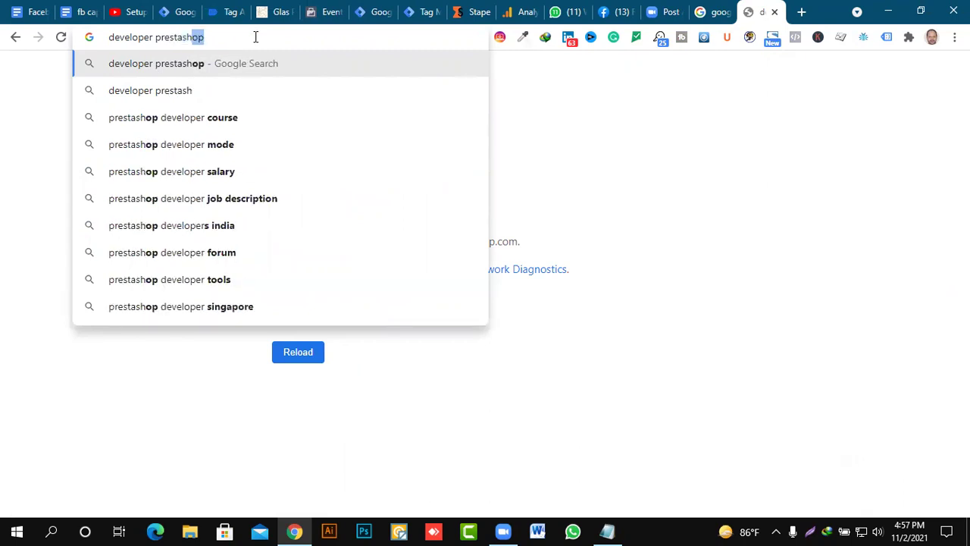
{"action": "key", "text": "Return"}
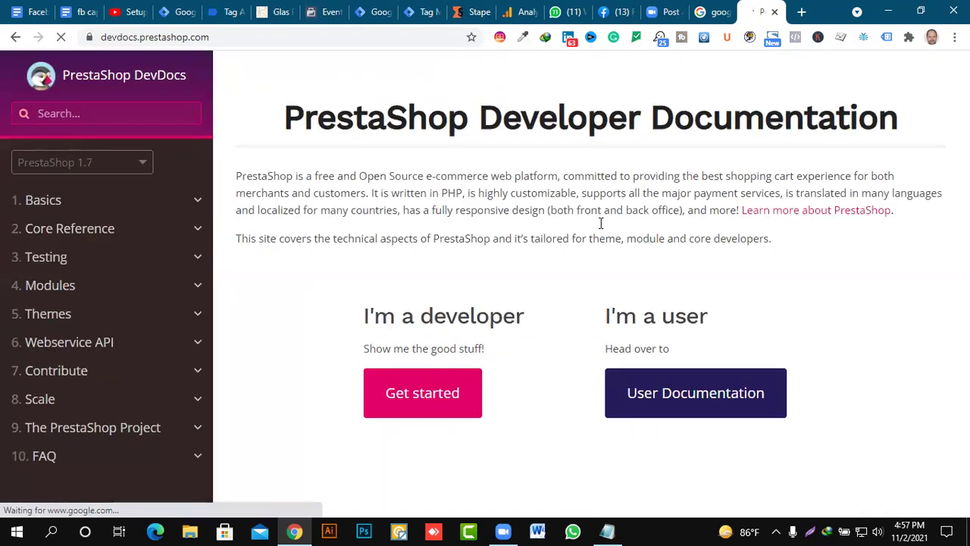
Open the Getting Started page of the Modules documentation and look through its subtopics.
{"action": "left_click", "coordinate": [198, 290]}
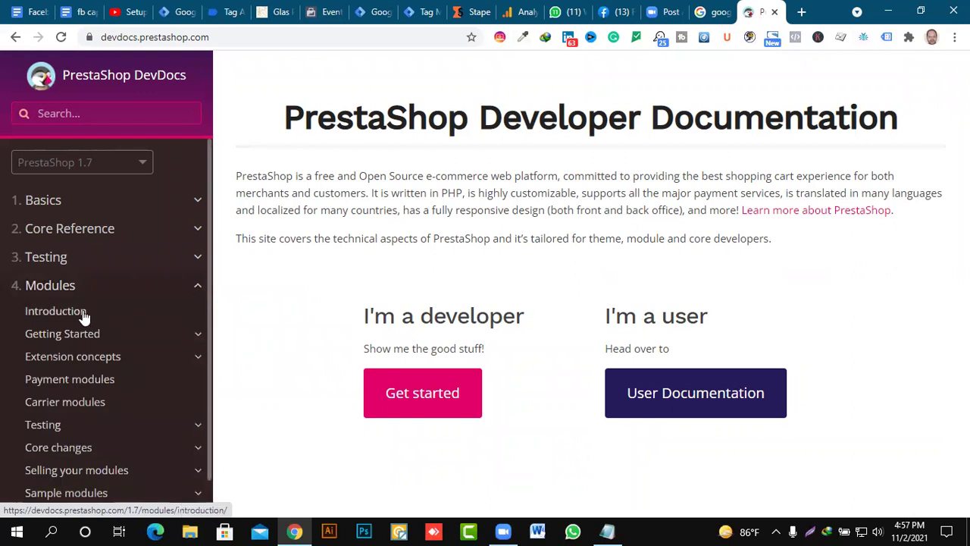
{"action": "left_click", "coordinate": [79, 339]}
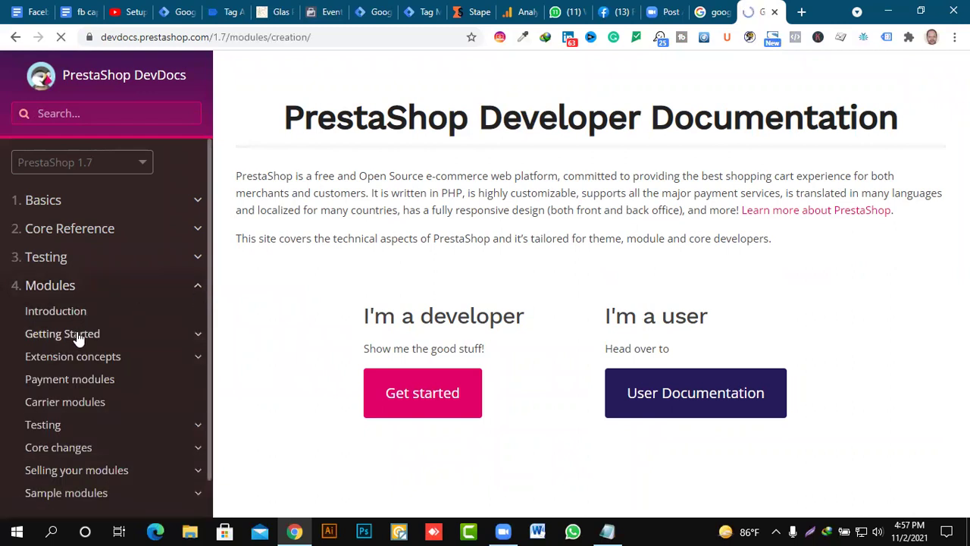
{"action": "scroll", "coordinate": [645, 240], "scroll_direction": "down", "scroll_amount": 3}
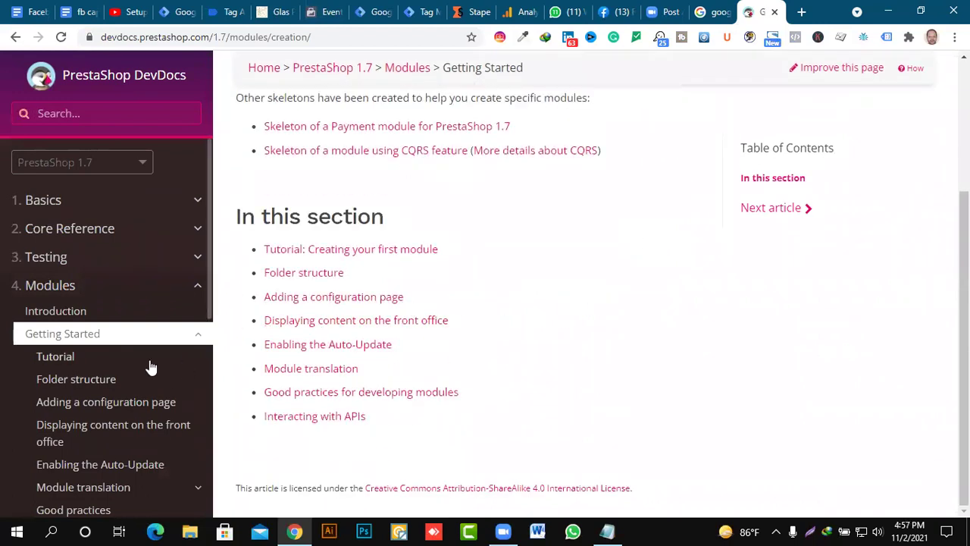
{"action": "scroll", "coordinate": [163, 368], "scroll_direction": "down", "scroll_amount": 3}
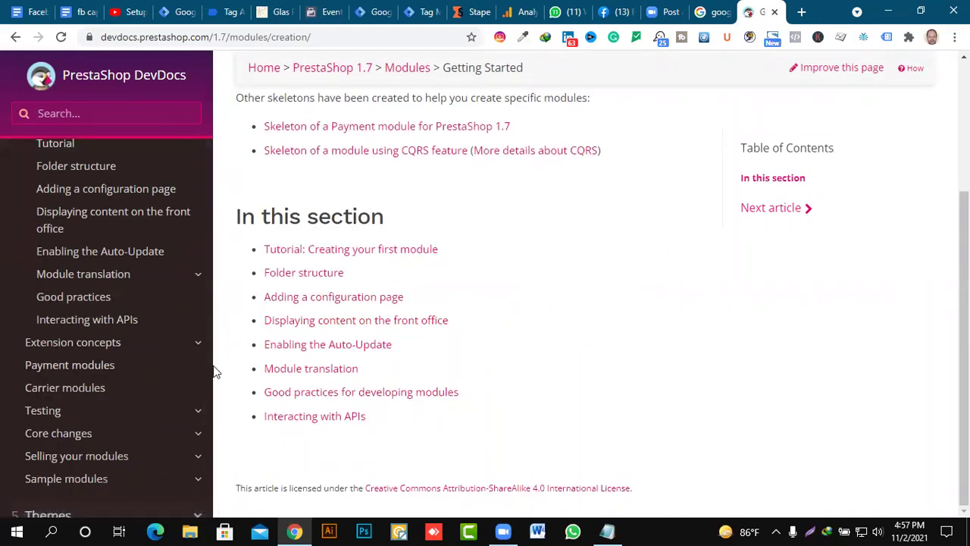
{"action": "scroll", "coordinate": [174, 372], "scroll_direction": "up", "scroll_amount": 3}
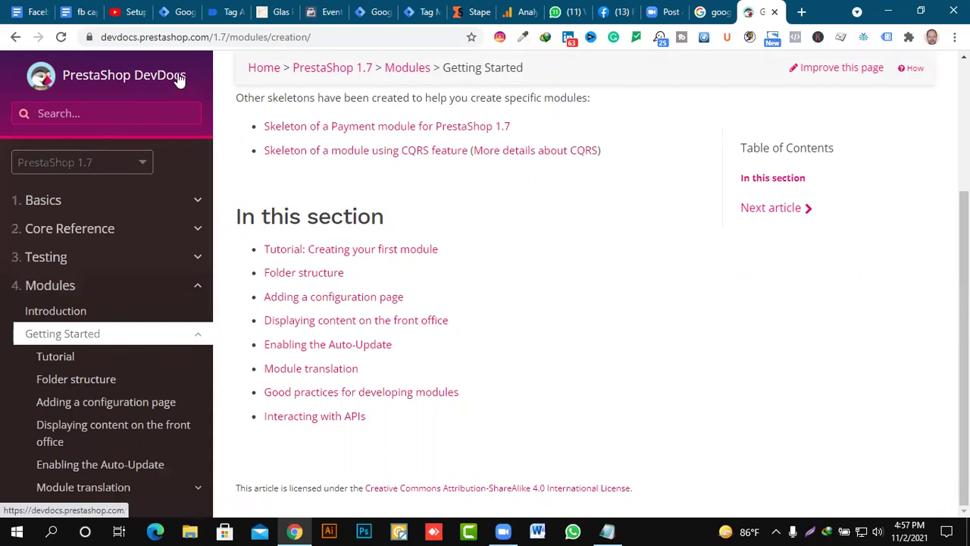
{"action": "scroll", "coordinate": [600, 151], "scroll_direction": "up", "scroll_amount": 3}
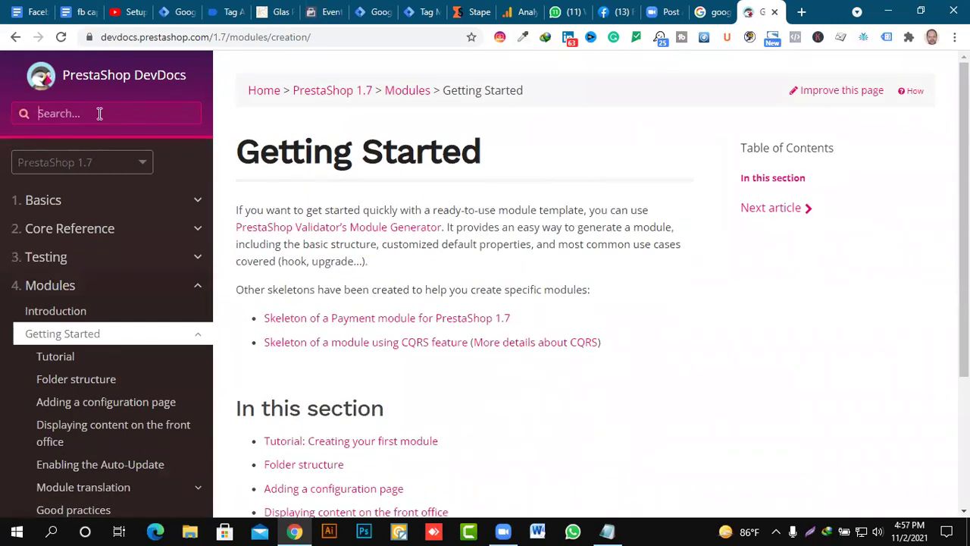
Search the documentation for "module" and skim the article "How to apply a transformation from a module".
{"action": "type", "text": "module"}
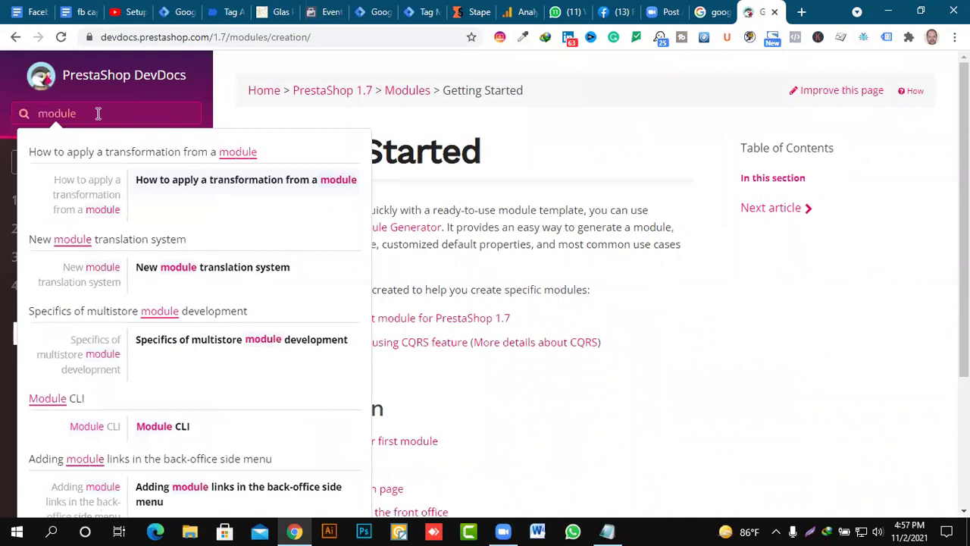
{"action": "left_click", "coordinate": [98, 170]}
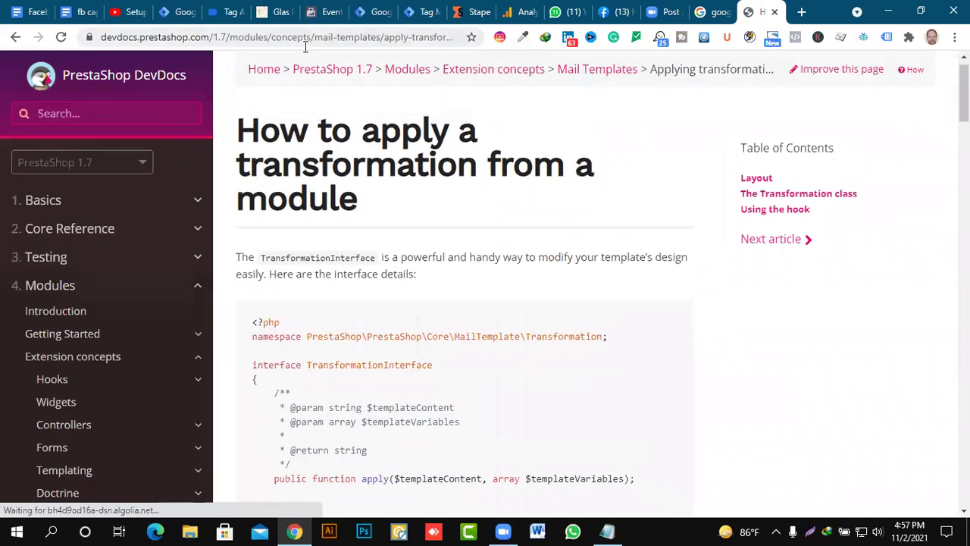
{"action": "scroll", "coordinate": [485, 223], "scroll_direction": "down", "scroll_amount": 5}
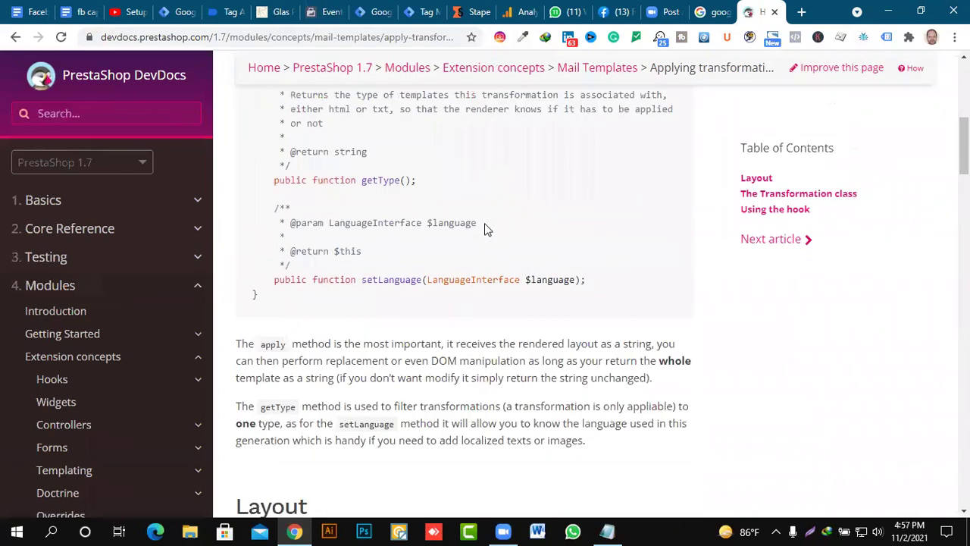
{"action": "scroll", "coordinate": [485, 223], "scroll_direction": "up", "scroll_amount": 5}
Search Google for "prestashop facebook conversion api".
{"action": "left_click", "coordinate": [277, 45]}
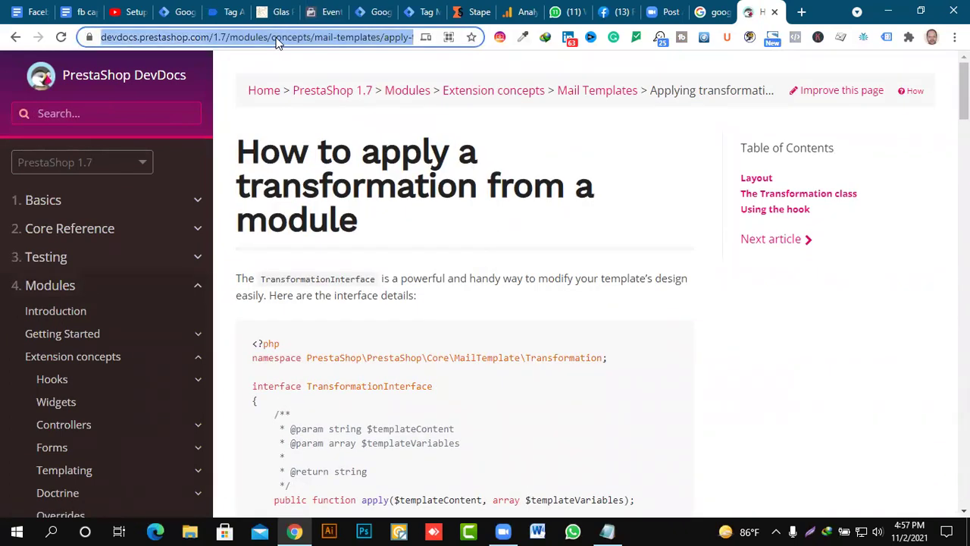
{"action": "type", "text": "pres"}
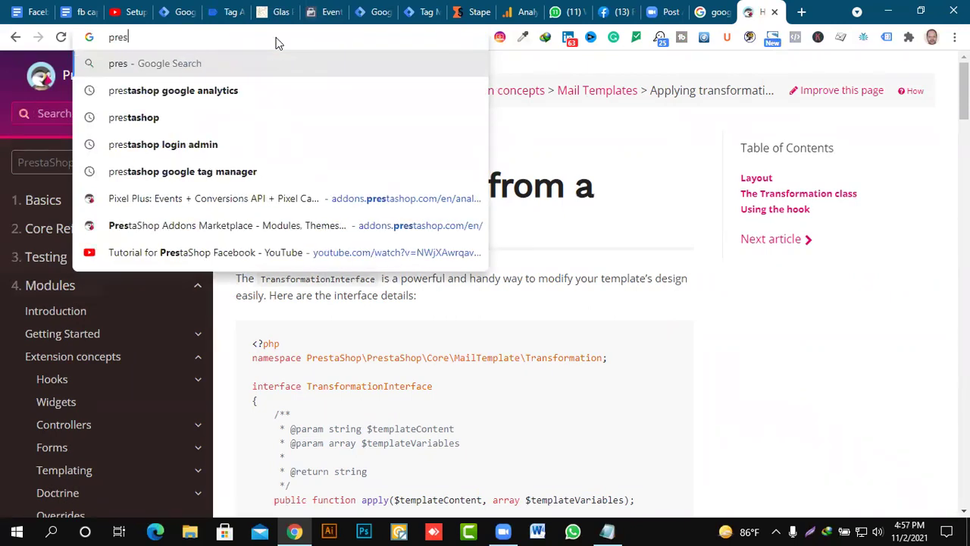
{"action": "key", "text": "Down"}
{"action": "key", "text": "BackSpace"}
{"action": "key", "text": "BackSpace"}
{"action": "key", "text": "BackSpace"}
{"action": "key", "text": "BackSpace"}
{"action": "key", "text": "BackSpace"}
{"action": "key", "text": "BackSpace"}
{"action": "key", "text": "BackSpace"}
{"action": "key", "text": "BackSpace"}
{"action": "key", "text": "BackSpace"}
{"action": "key", "text": "BackSpace"}
{"action": "key", "text": "BackSpace"}
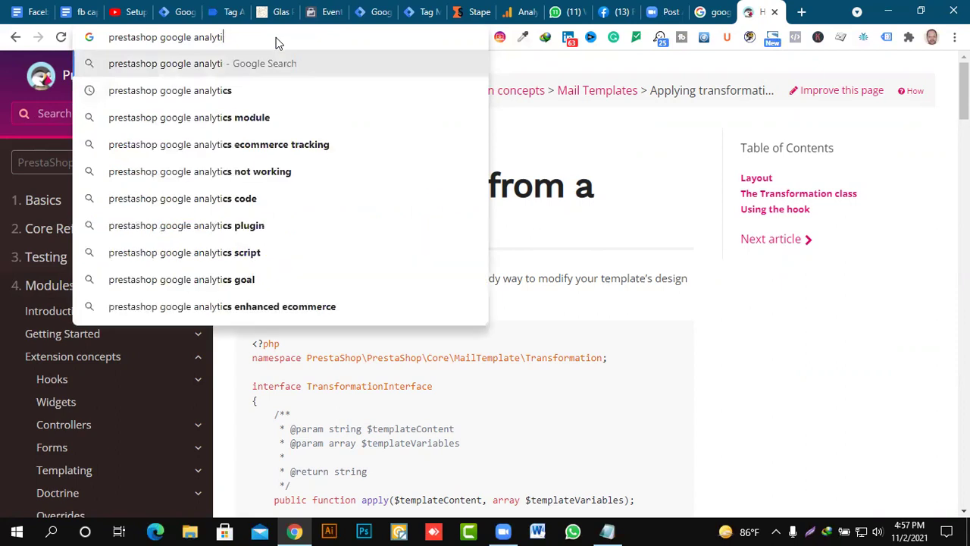
{"action": "key", "text": "BackSpace"}
{"action": "key", "text": "BackSpace"}
{"action": "key", "text": "BackSpace"}
{"action": "key", "text": "BackSpace"}
{"action": "key", "text": "BackSpace"}
{"action": "key", "text": "BackSpace"}
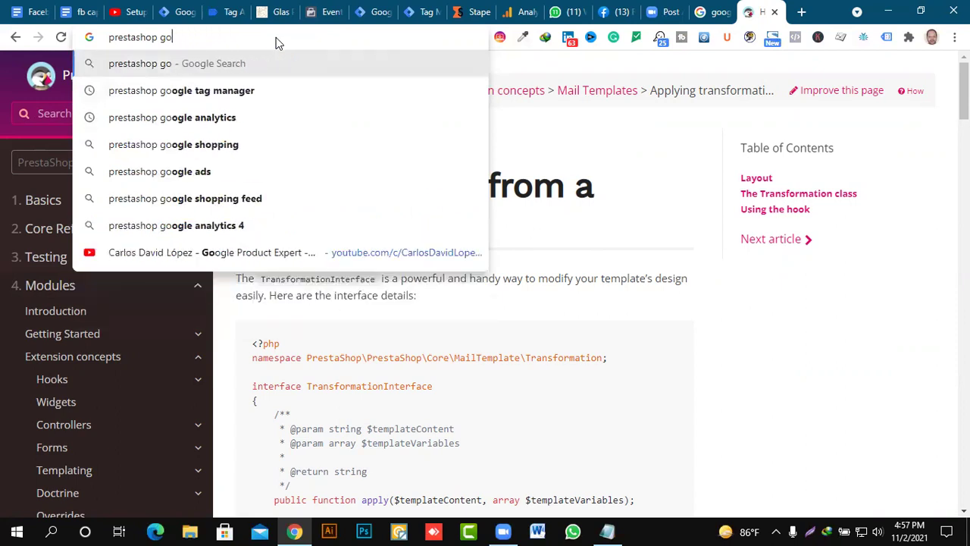
{"action": "type", "text": "facebo"}
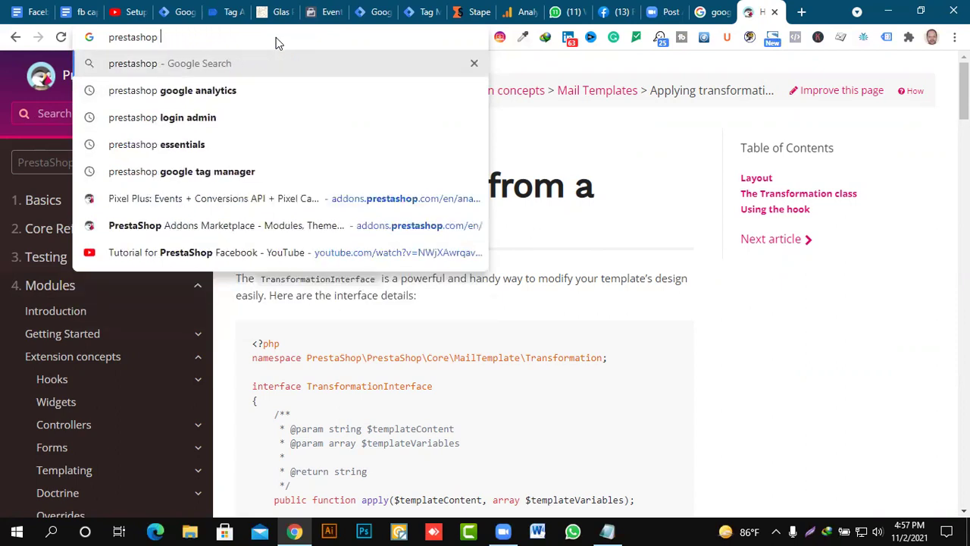
{"action": "type", "text": "ok "}
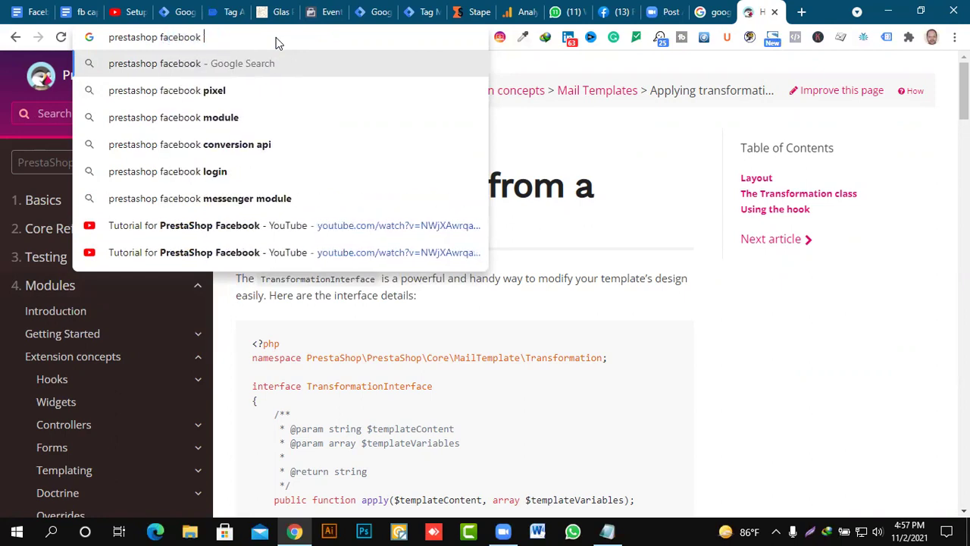
{"action": "type", "text": "conversion api"}
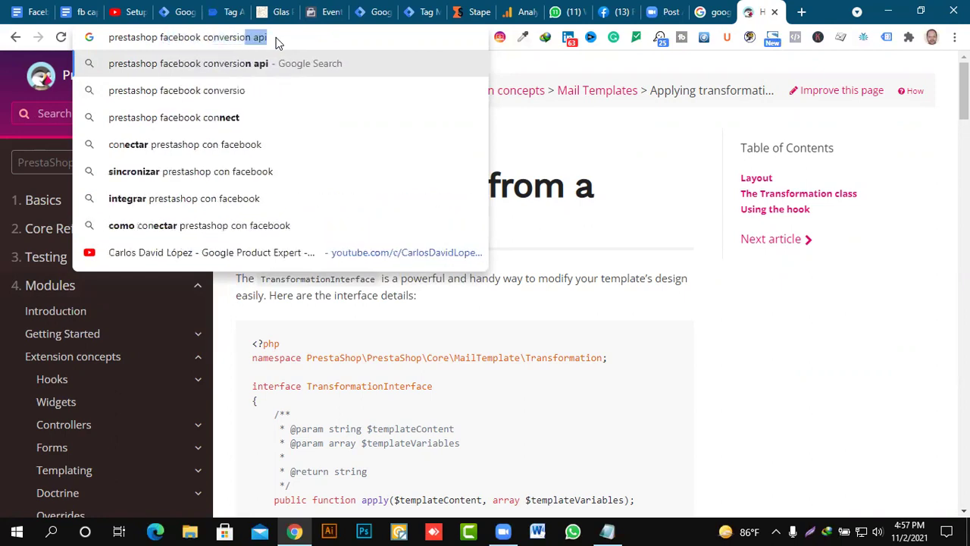
{"action": "key", "text": "Return"}
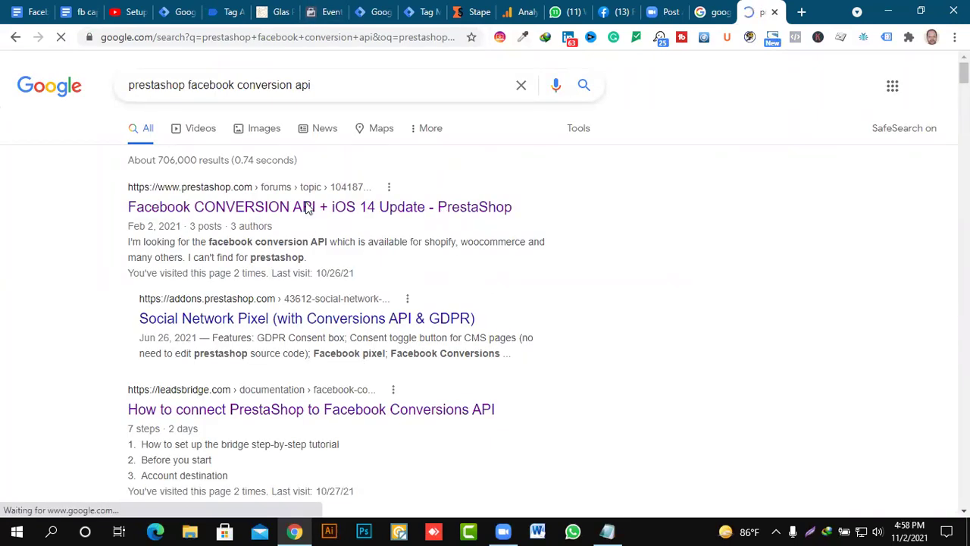
Read the forum topic "Facebook CONVERSION API + iOS 14 Update" in a separate browser tab, then close that tab.
{"action": "right_click", "coordinate": [309, 208]}
{"action": "left_click", "coordinate": [338, 213]}
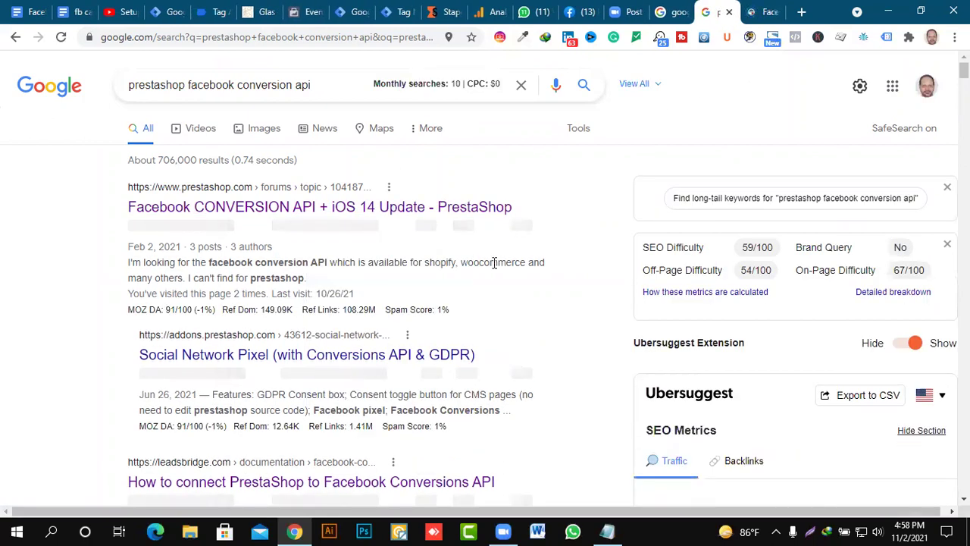
{"action": "left_click", "coordinate": [766, 15]}
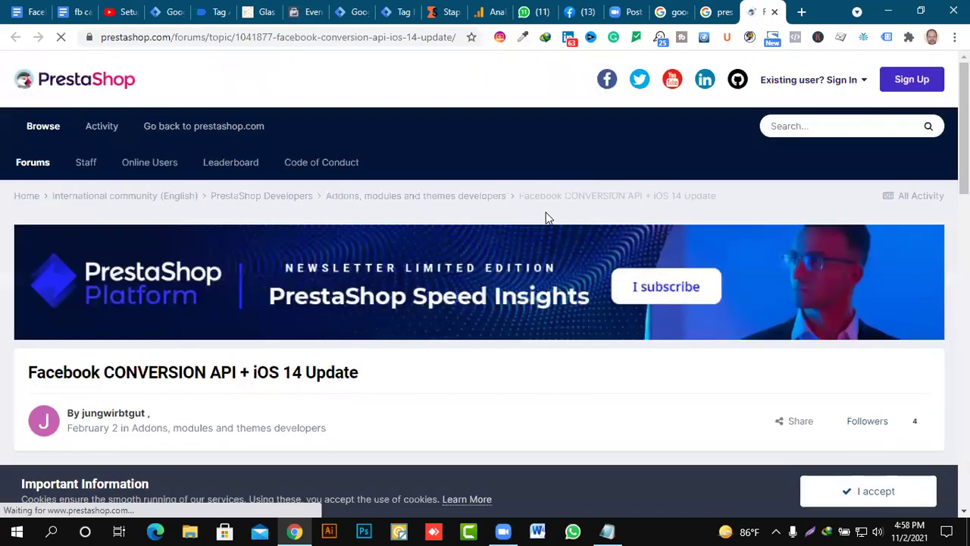
{"action": "scroll", "coordinate": [438, 260], "scroll_direction": "down", "scroll_amount": 4}
{"action": "scroll", "coordinate": [439, 260], "scroll_direction": "down", "scroll_amount": 2}
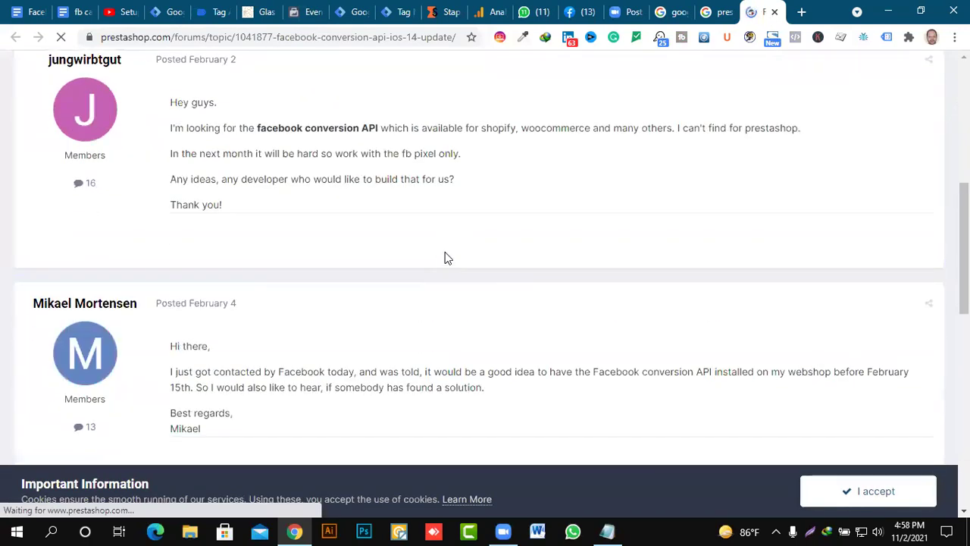
{"action": "scroll", "coordinate": [455, 254], "scroll_direction": "down", "scroll_amount": 8}
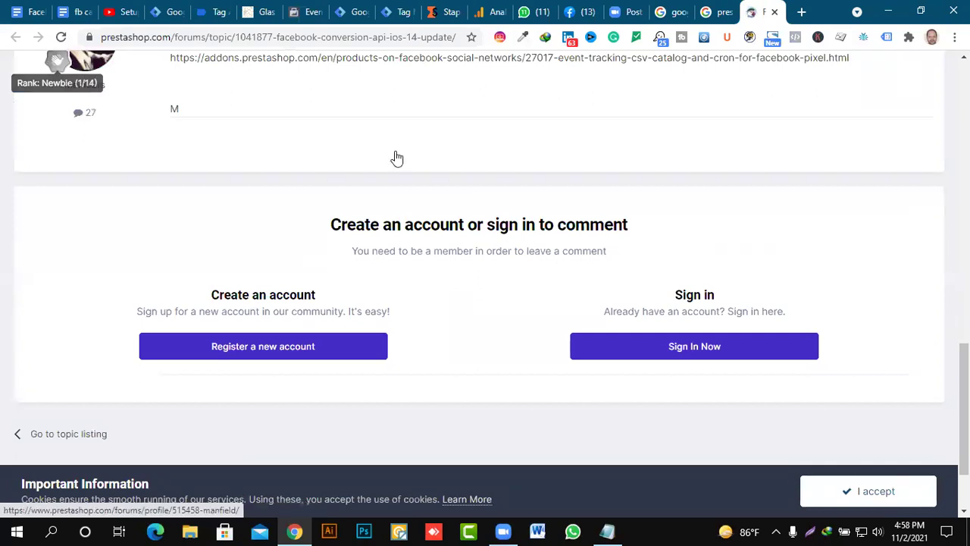
{"action": "scroll", "coordinate": [455, 156], "scroll_direction": "up", "scroll_amount": 12}
{"action": "left_click", "coordinate": [774, 12]}
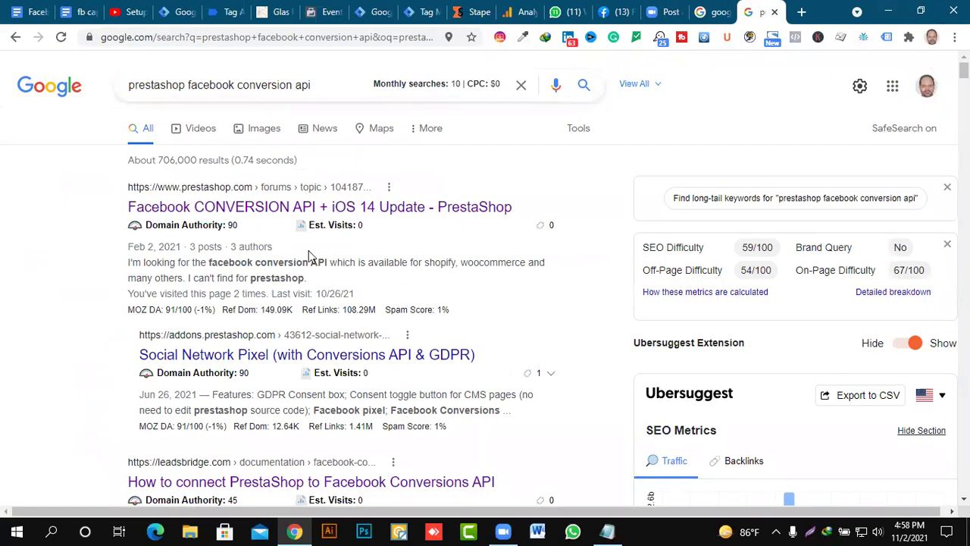
{"action": "scroll", "coordinate": [254, 363], "scroll_direction": "down", "scroll_amount": 2}
{"action": "right_click", "coordinate": [258, 355]}
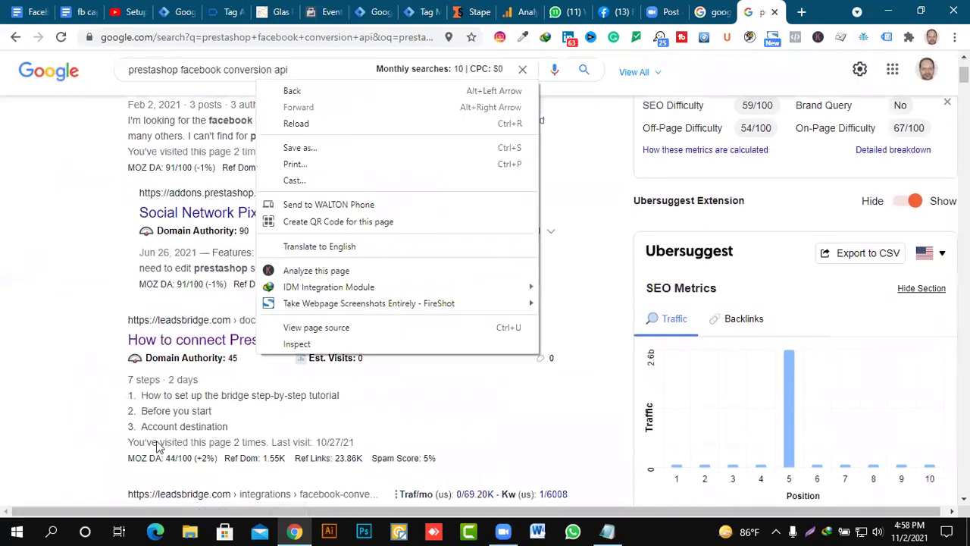
{"action": "left_click", "coordinate": [88, 247]}
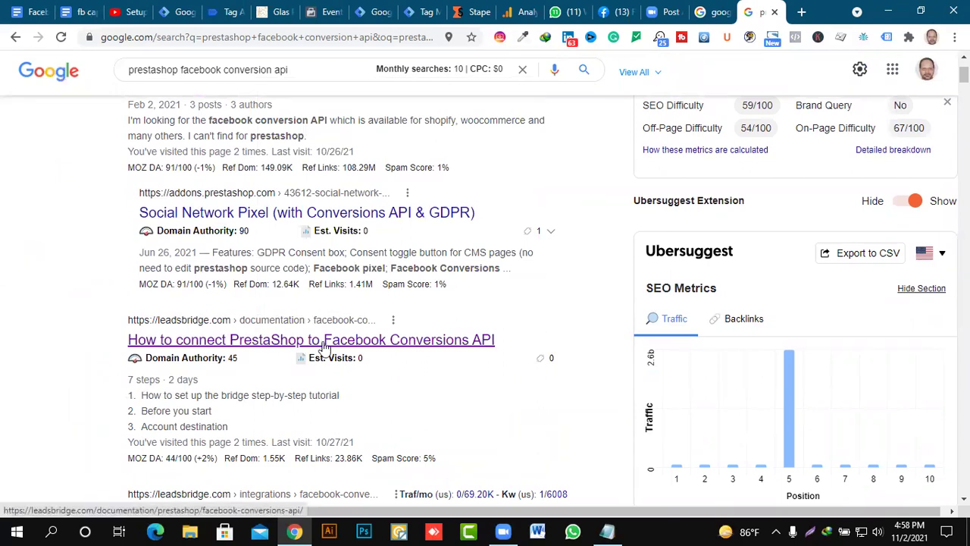
{"action": "scroll", "coordinate": [263, 341], "scroll_direction": "up", "scroll_amount": 2}
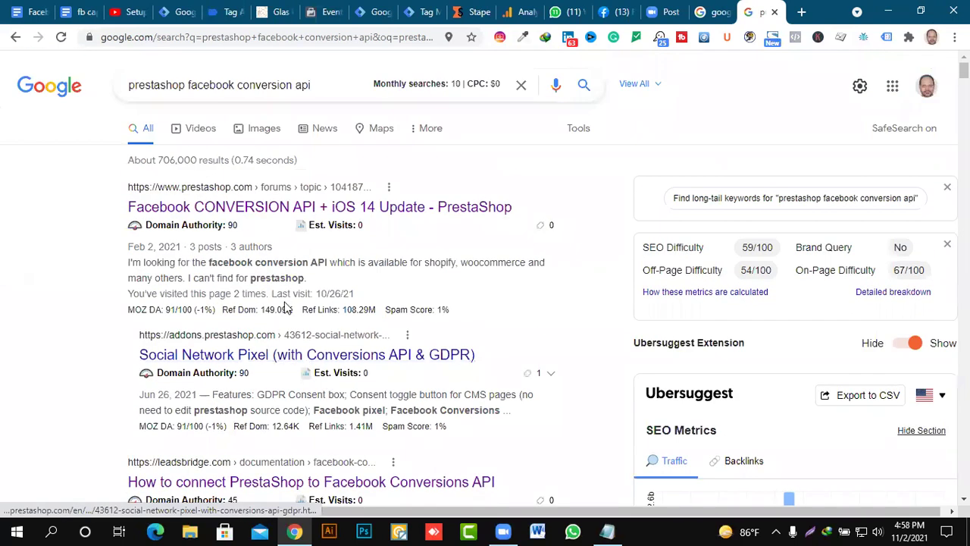
Open the "Social Network Pixel (with Conversions API & GDPR)" search result in a new browser tab and review the module page.
{"action": "right_click", "coordinate": [269, 356]}
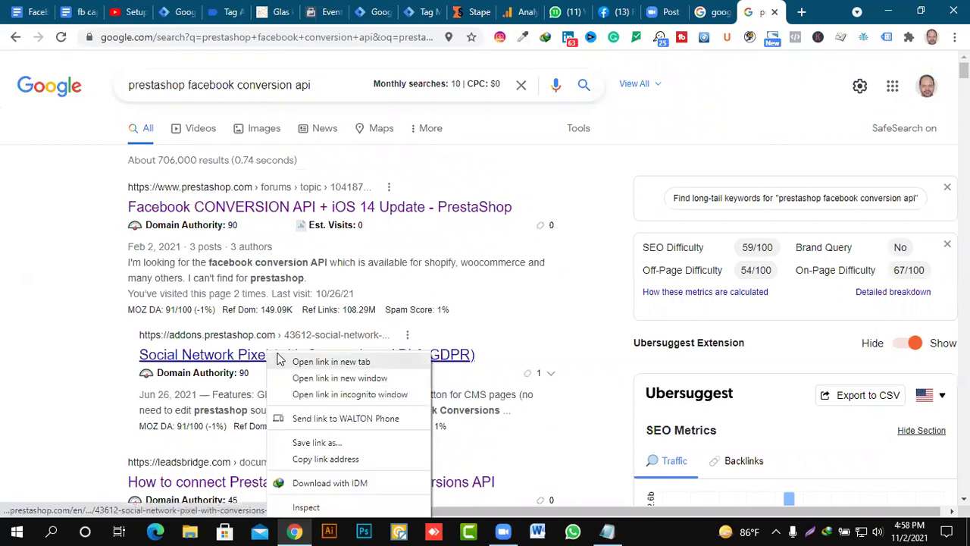
{"action": "left_click", "coordinate": [308, 364]}
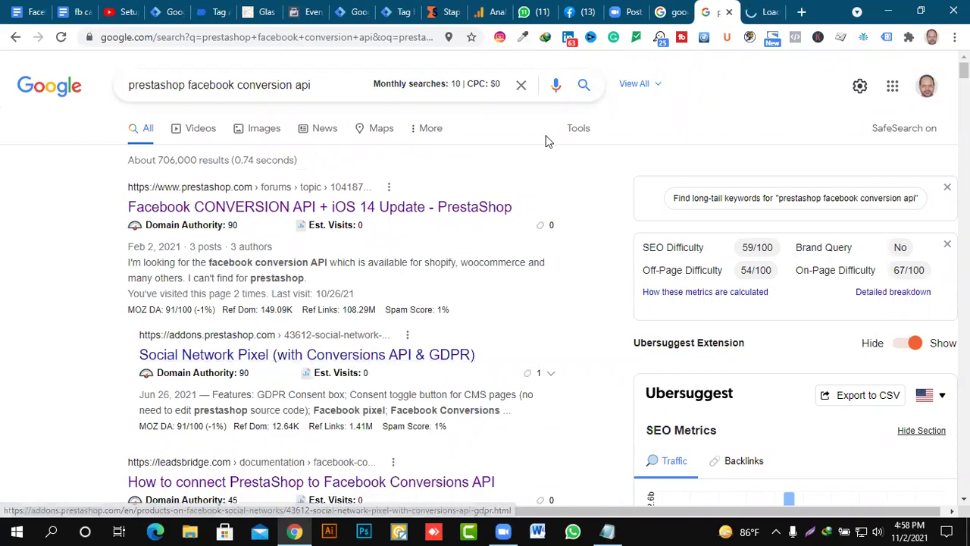
{"action": "left_click", "coordinate": [758, 14]}
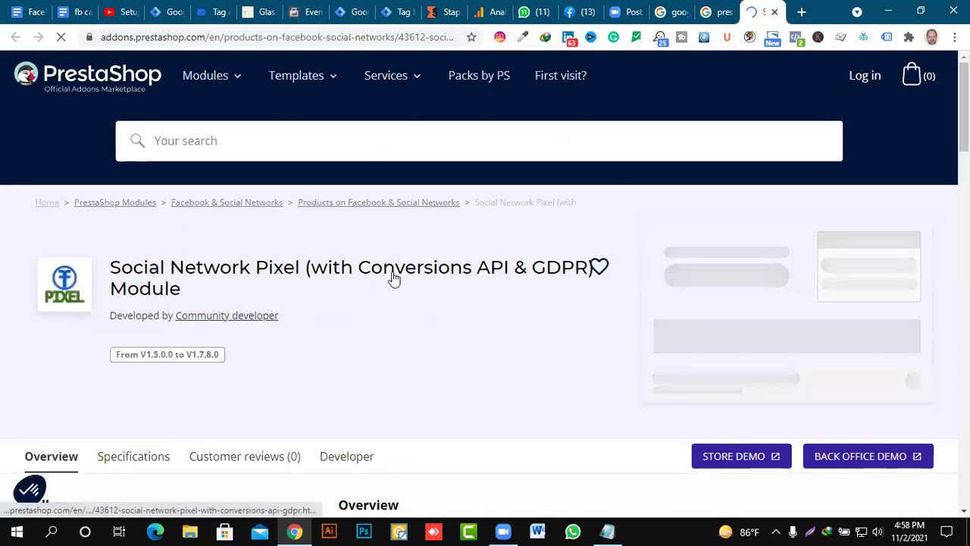
{"action": "scroll", "coordinate": [394, 278], "scroll_direction": "down", "scroll_amount": 4}
{"action": "scroll", "coordinate": [429, 302], "scroll_direction": "down", "scroll_amount": 5}
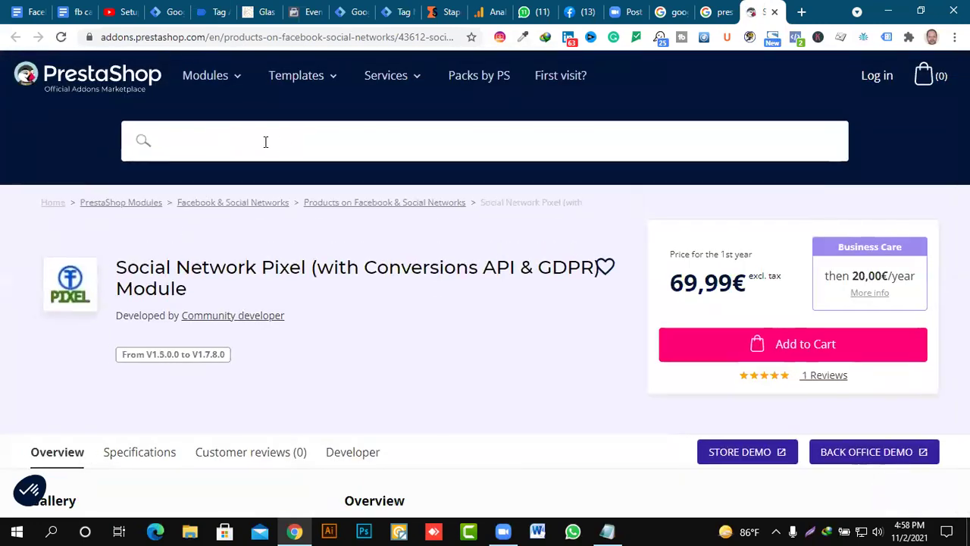
Search the marketplace for "pix", open the suggested "Pixel Plus: Events + Conversions API + Pixel Catalogue" module and skim its overview.
{"action": "left_click", "coordinate": [266, 141]}
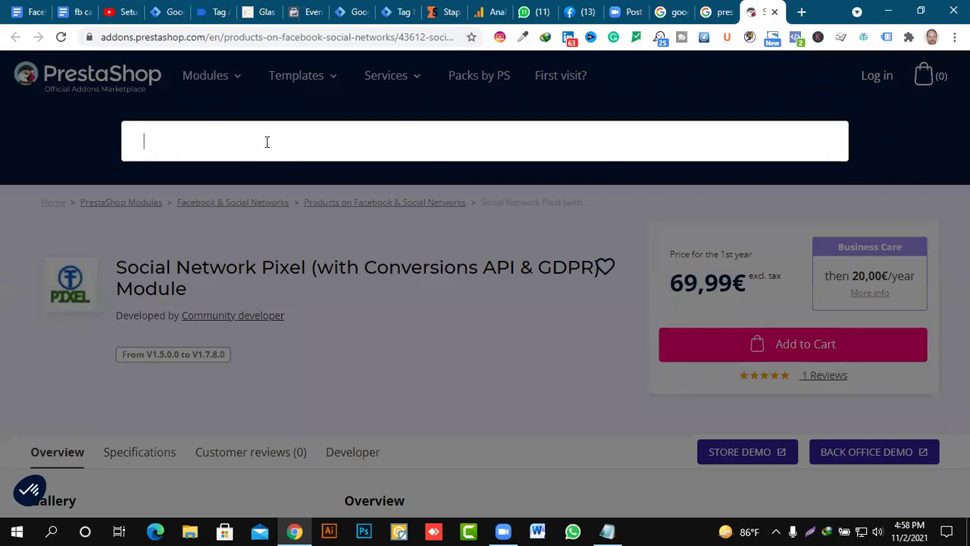
{"action": "type", "text": "pi"}
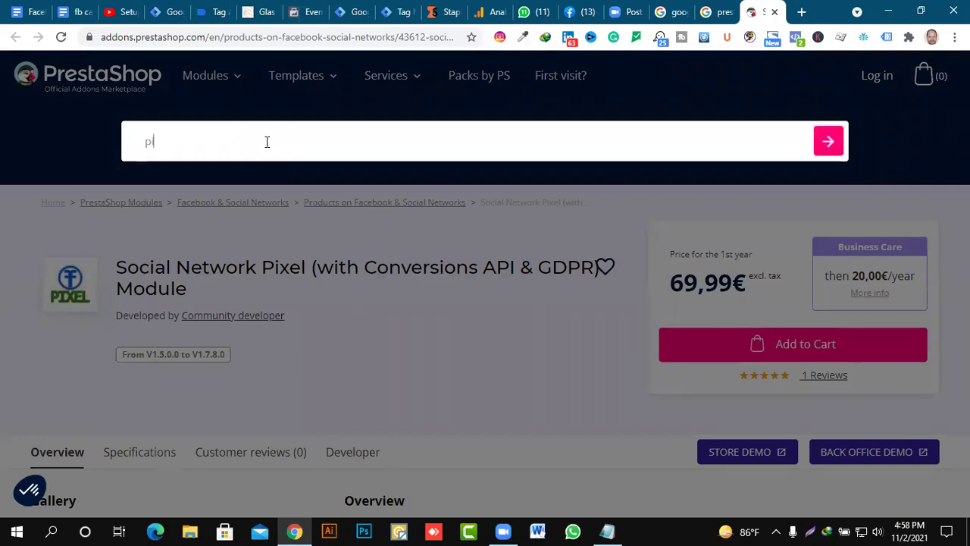
{"action": "type", "text": "x"}
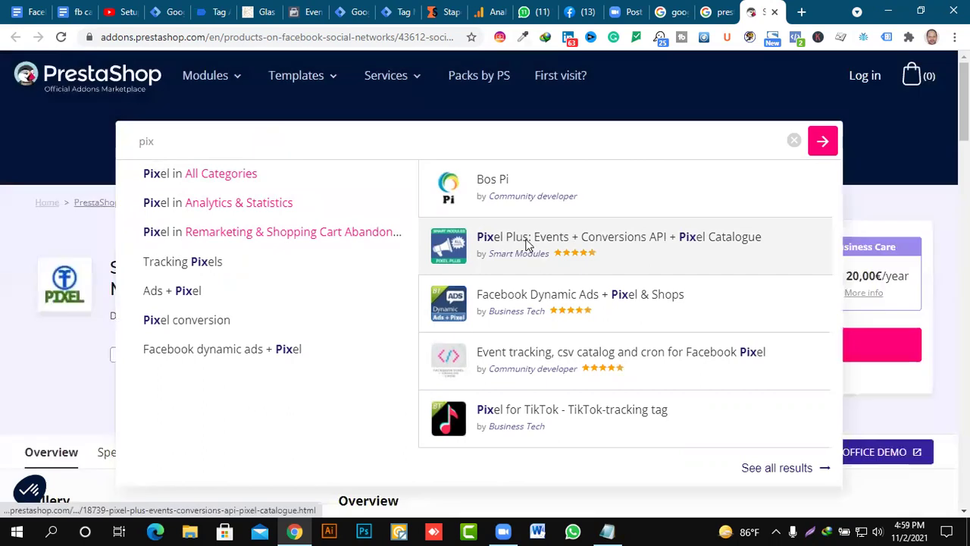
{"action": "left_click", "coordinate": [525, 241]}
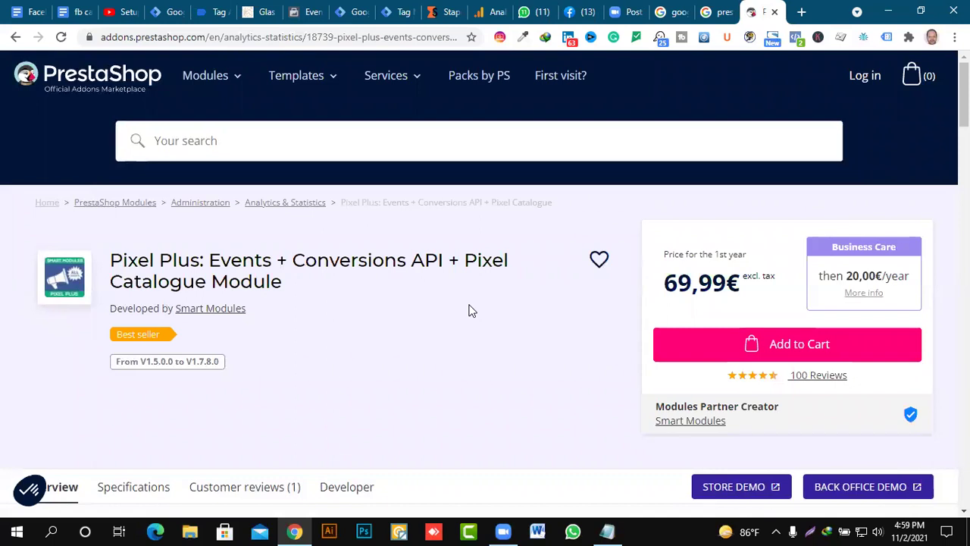
{"action": "scroll", "coordinate": [523, 276], "scroll_direction": "down", "scroll_amount": 3}
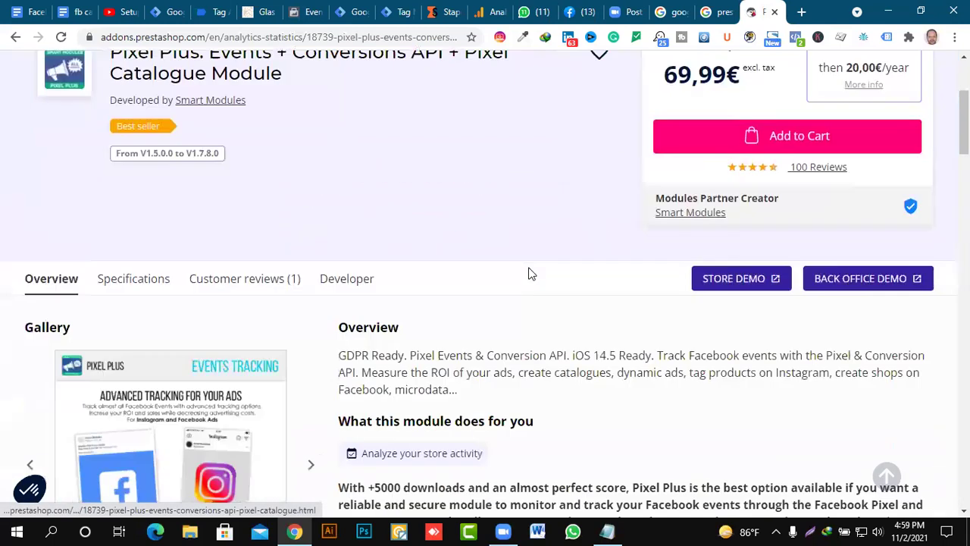
{"action": "scroll", "coordinate": [530, 274], "scroll_direction": "down", "scroll_amount": 3}
{"action": "scroll", "coordinate": [531, 275], "scroll_direction": "down", "scroll_amount": 5}
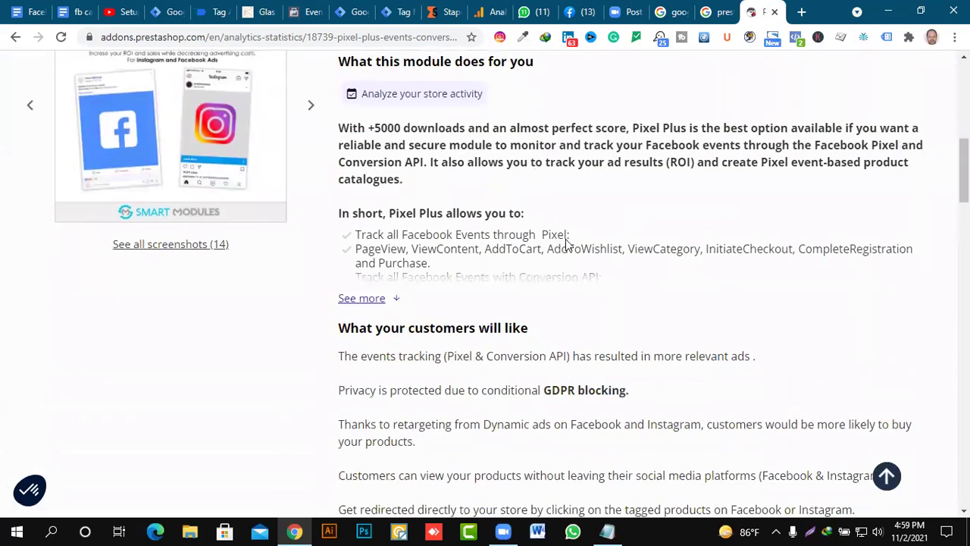
{"action": "scroll", "coordinate": [574, 261], "scroll_direction": "up", "scroll_amount": 5}
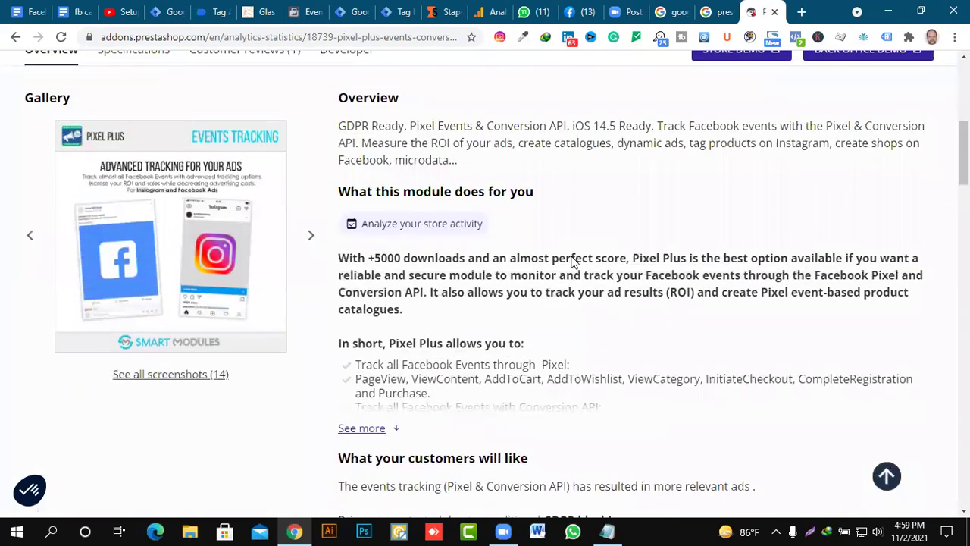
{"action": "scroll", "coordinate": [572, 260], "scroll_direction": "up", "scroll_amount": 5}
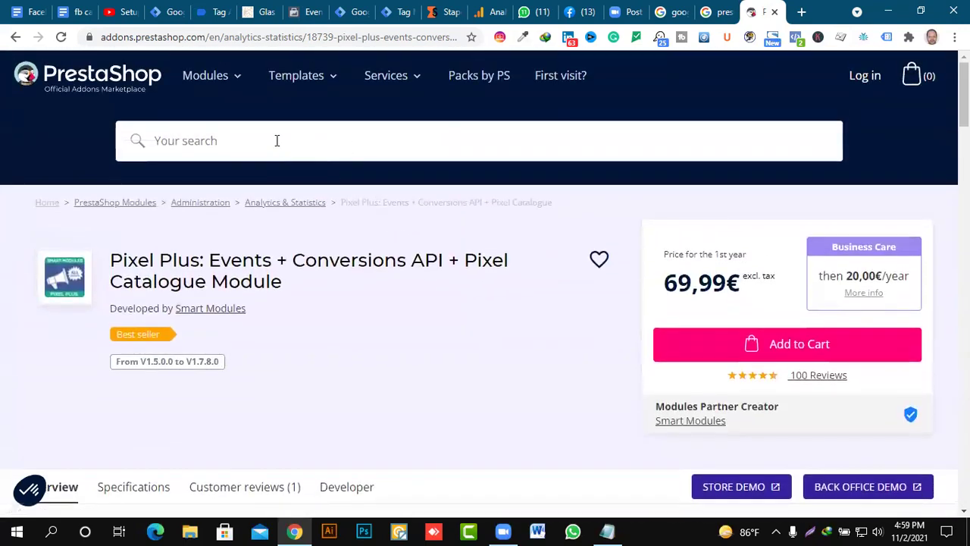
Search the marketplace for "tag", open the suggested "Premium Google Tag Manager" module and skim its overview and price.
{"action": "left_click", "coordinate": [275, 141]}
{"action": "type", "text": "ta"}
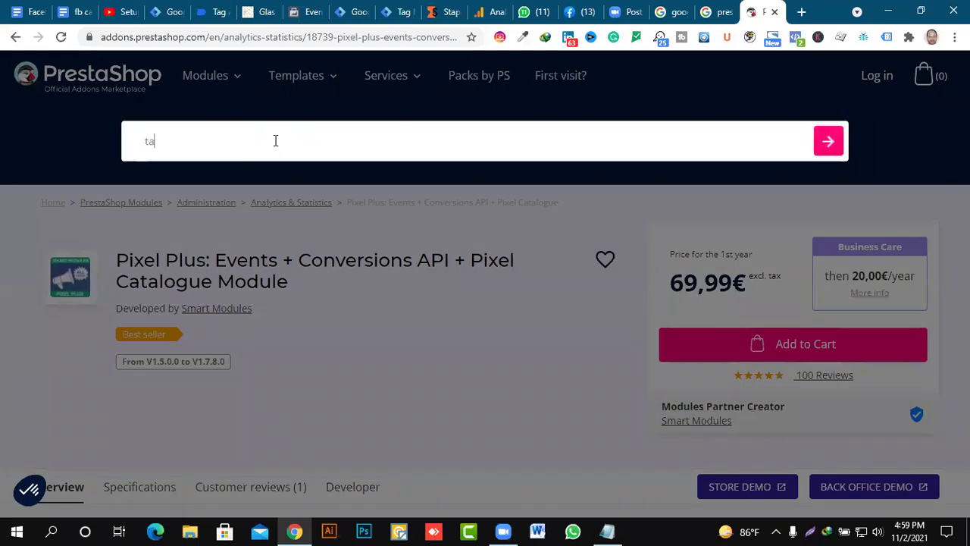
{"action": "type", "text": "g"}
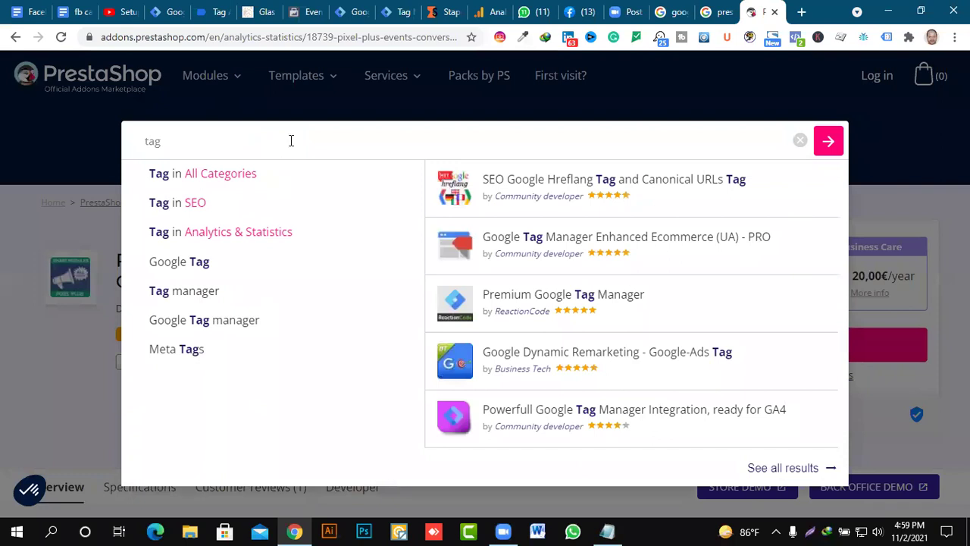
{"action": "left_click", "coordinate": [531, 298]}
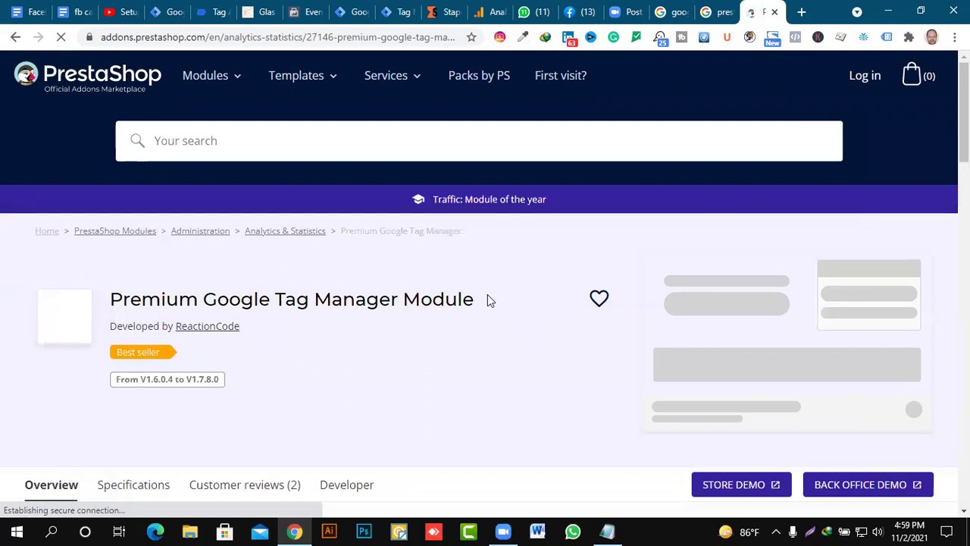
{"action": "scroll", "coordinate": [473, 310], "scroll_direction": "down", "scroll_amount": 2}
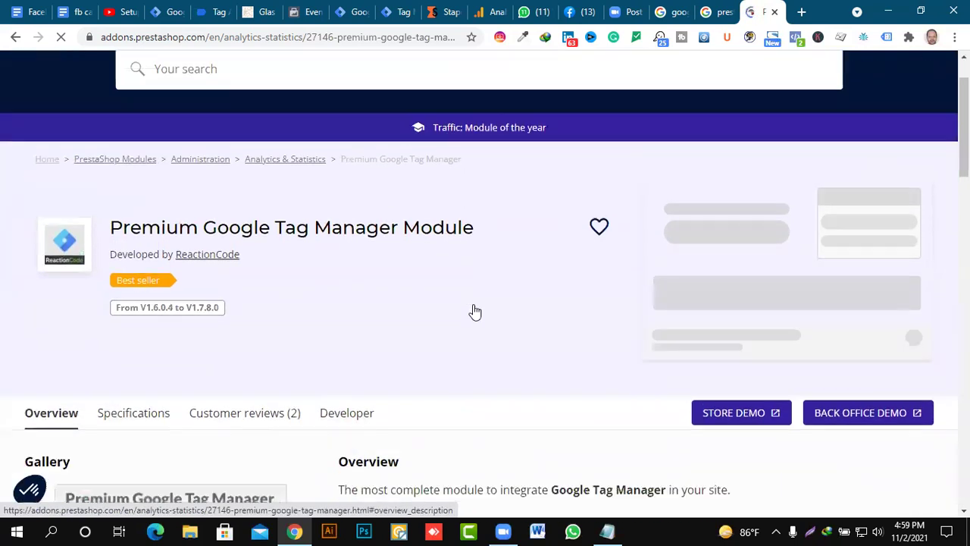
{"action": "scroll", "coordinate": [349, 165], "scroll_direction": "down", "scroll_amount": 2}
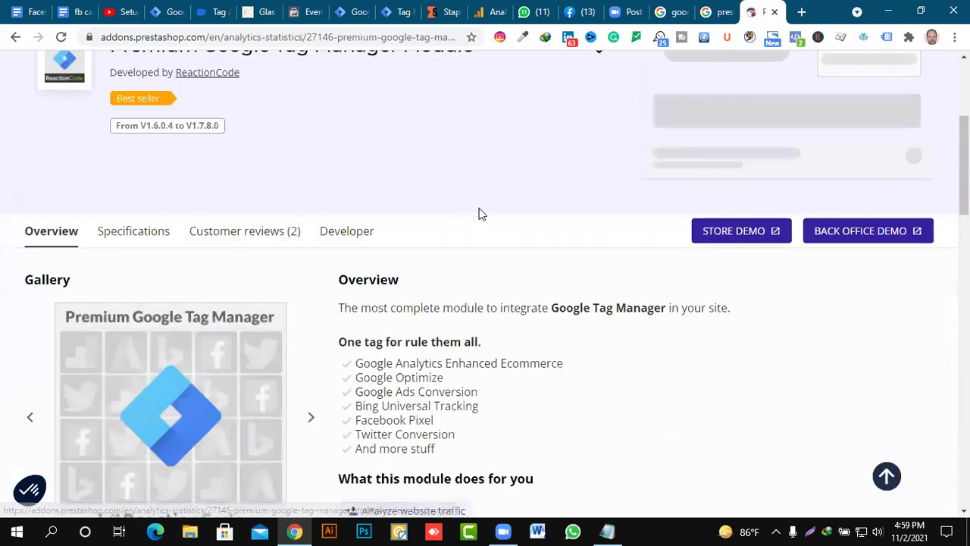
{"action": "scroll", "coordinate": [480, 214], "scroll_direction": "up", "scroll_amount": 2}
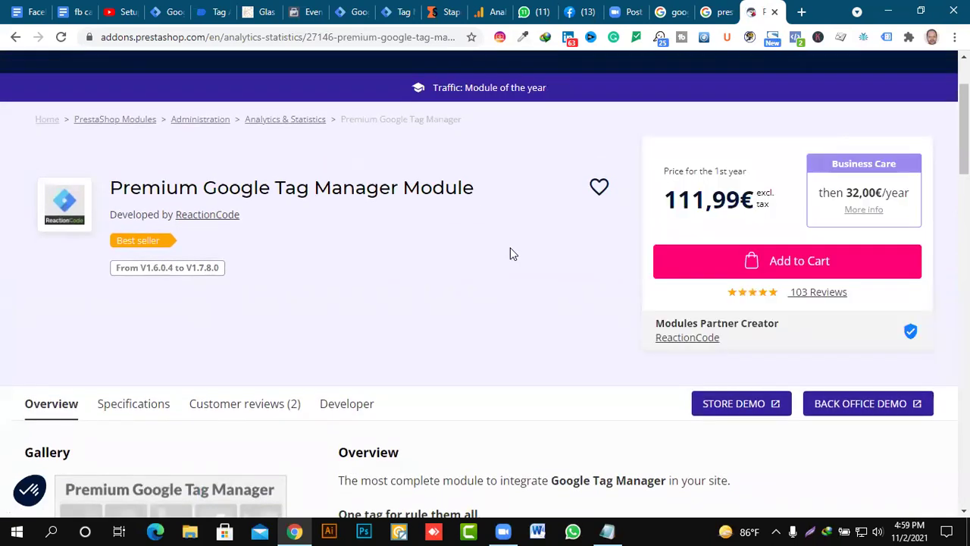